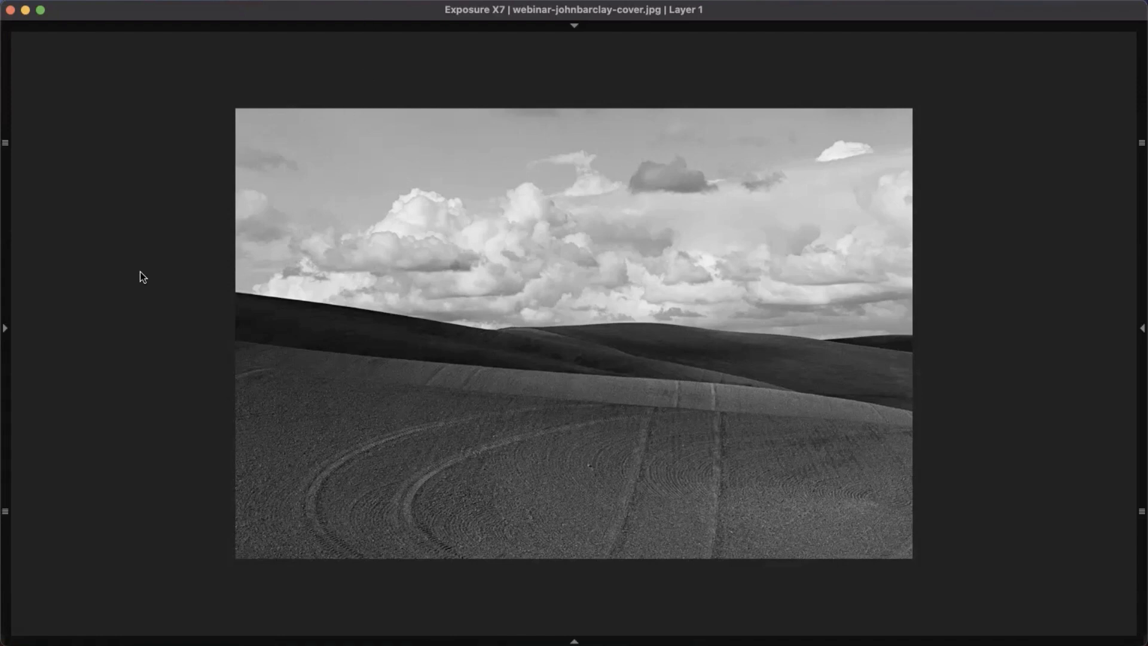
Step: Open the photo _DSF0418.raf from the cover image photographer's folder under Photos and enlarge its viewing area
{"action": "left_click", "coordinate": [5, 329]}
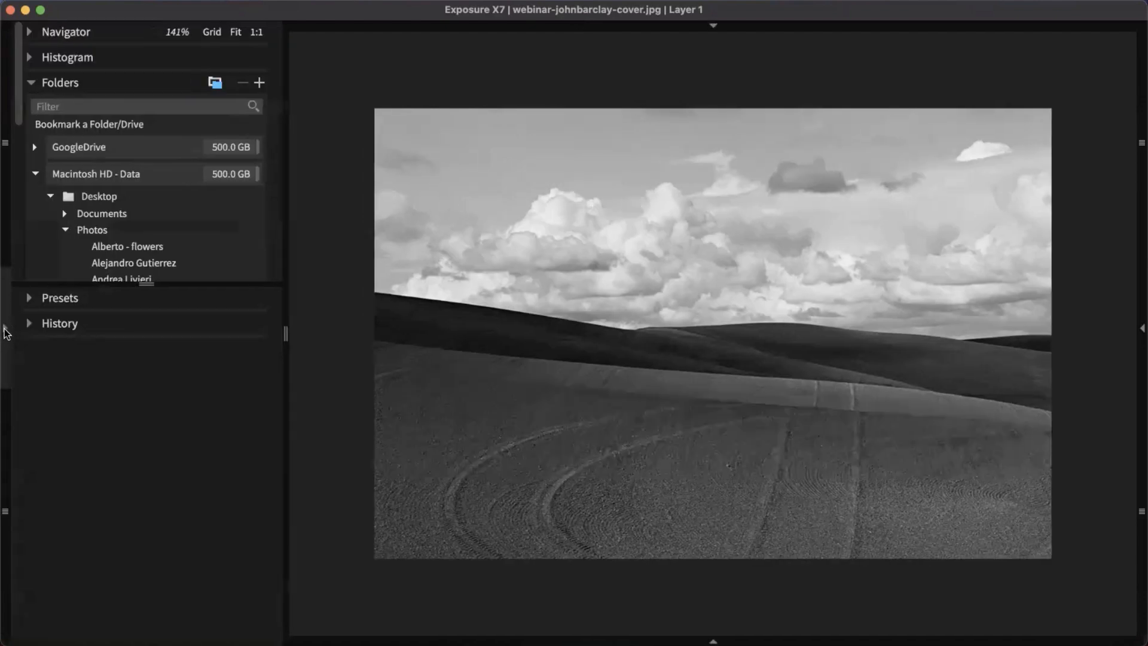
{"action": "left_click_drag", "start_coordinate": [147, 284], "coordinate": [184, 542]}
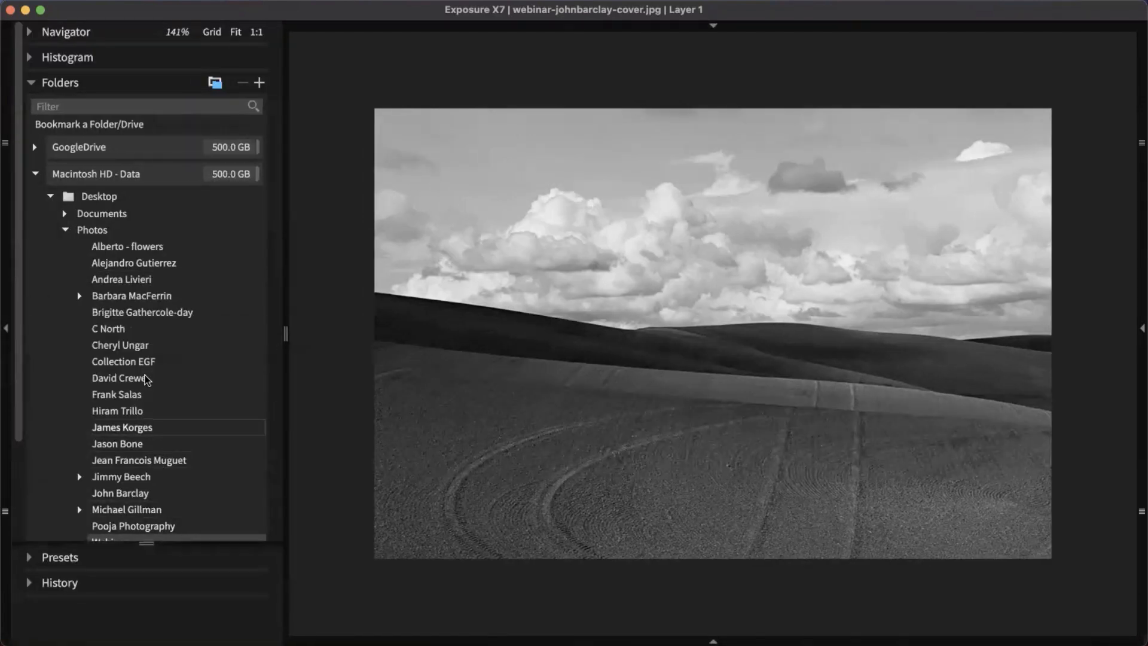
{"action": "left_click", "coordinate": [146, 492]}
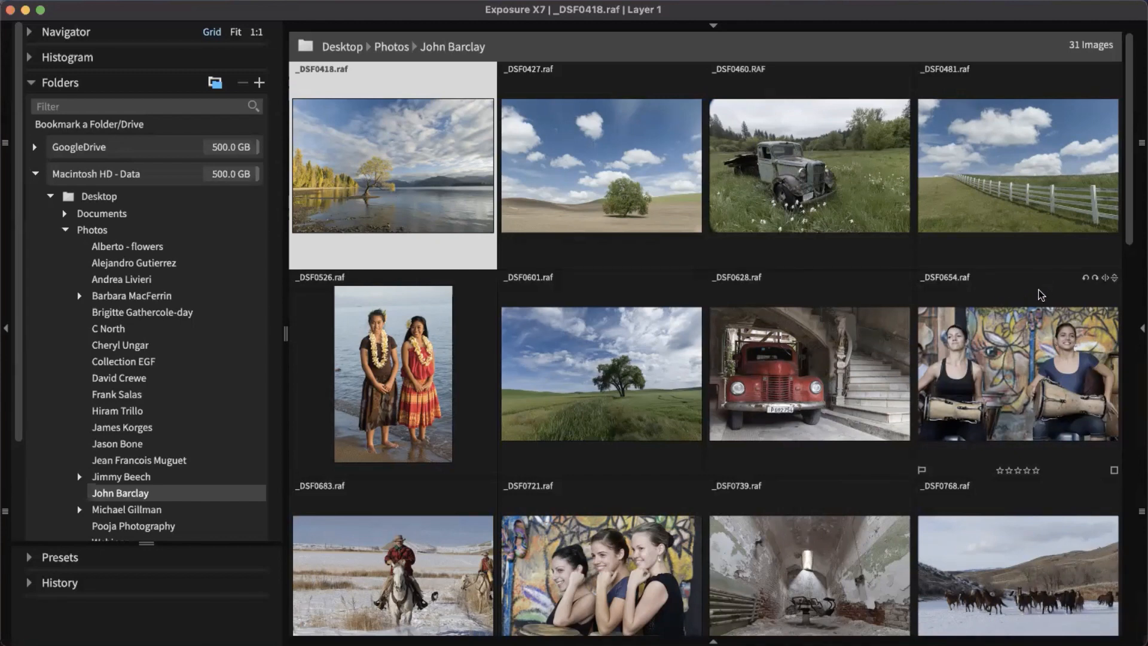
{"action": "double_click", "coordinate": [430, 200]}
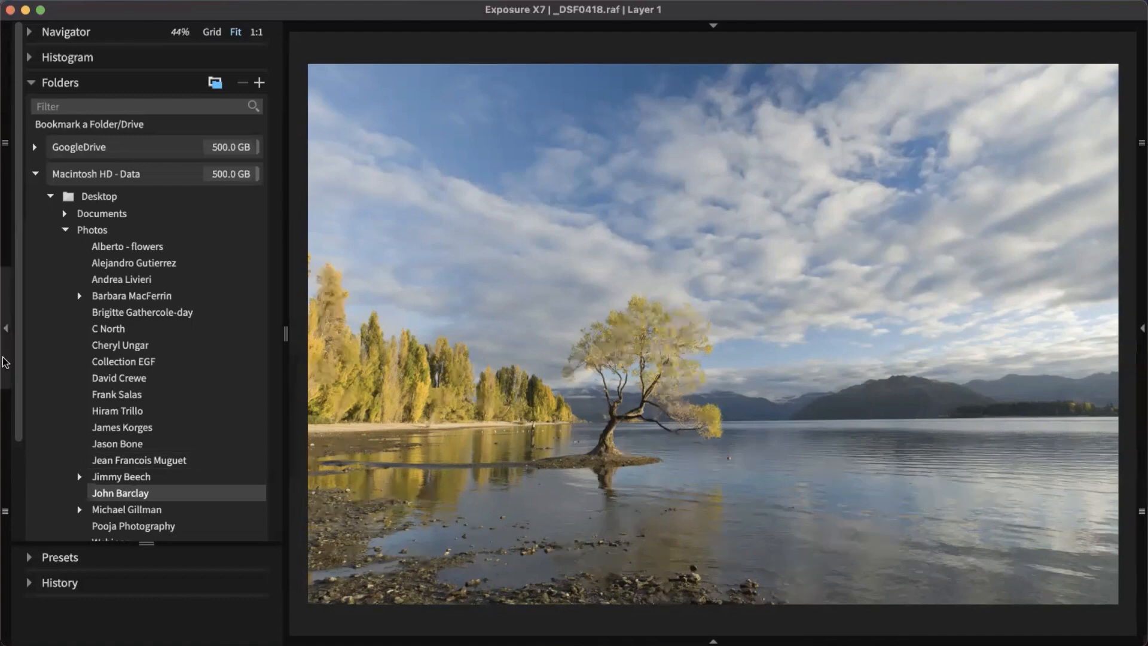
{"action": "left_click", "coordinate": [7, 329]}
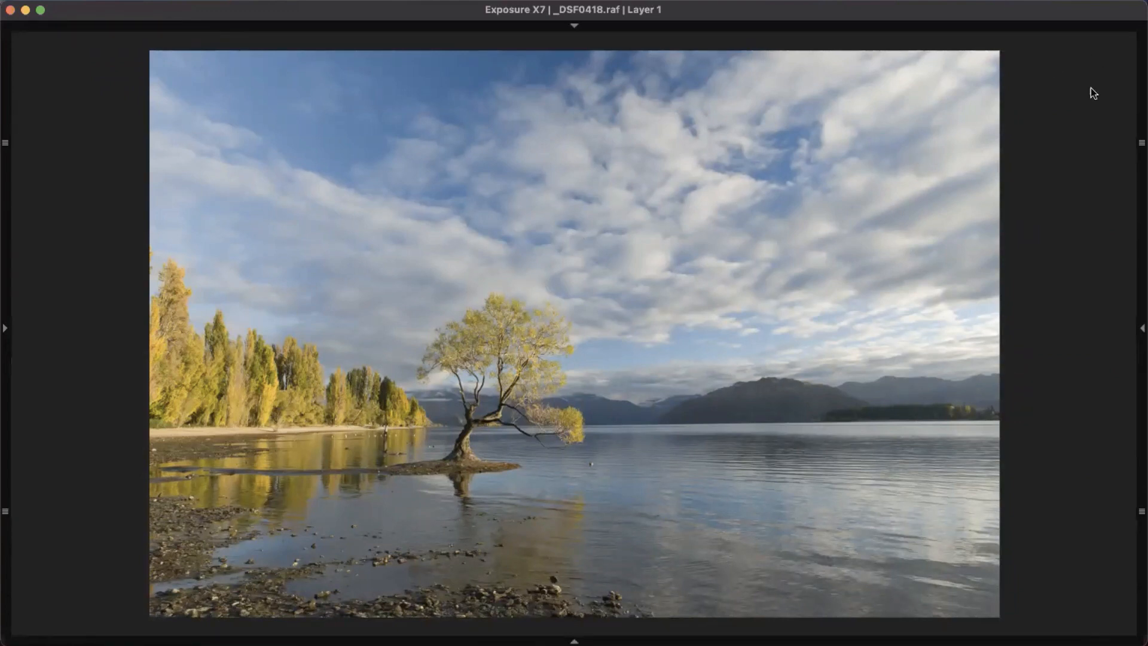
Step: Straighten the photo along the lake's horizon with a rotation of 0.40 and apply the crop
{"action": "left_click", "coordinate": [1140, 327]}
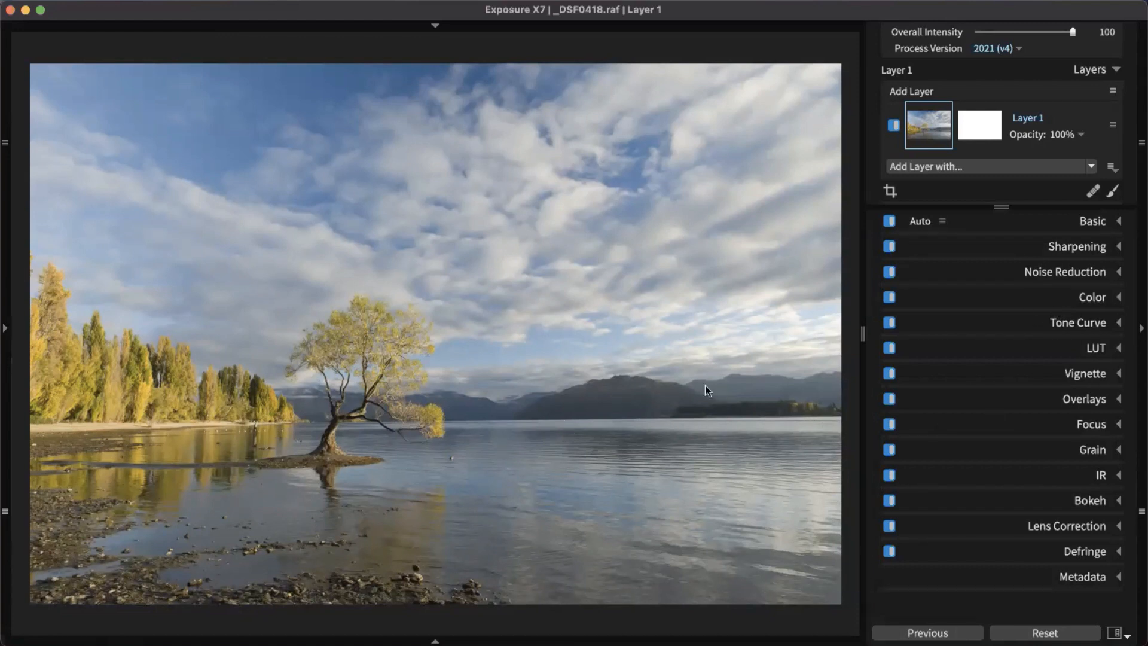
{"action": "left_click", "coordinate": [895, 194]}
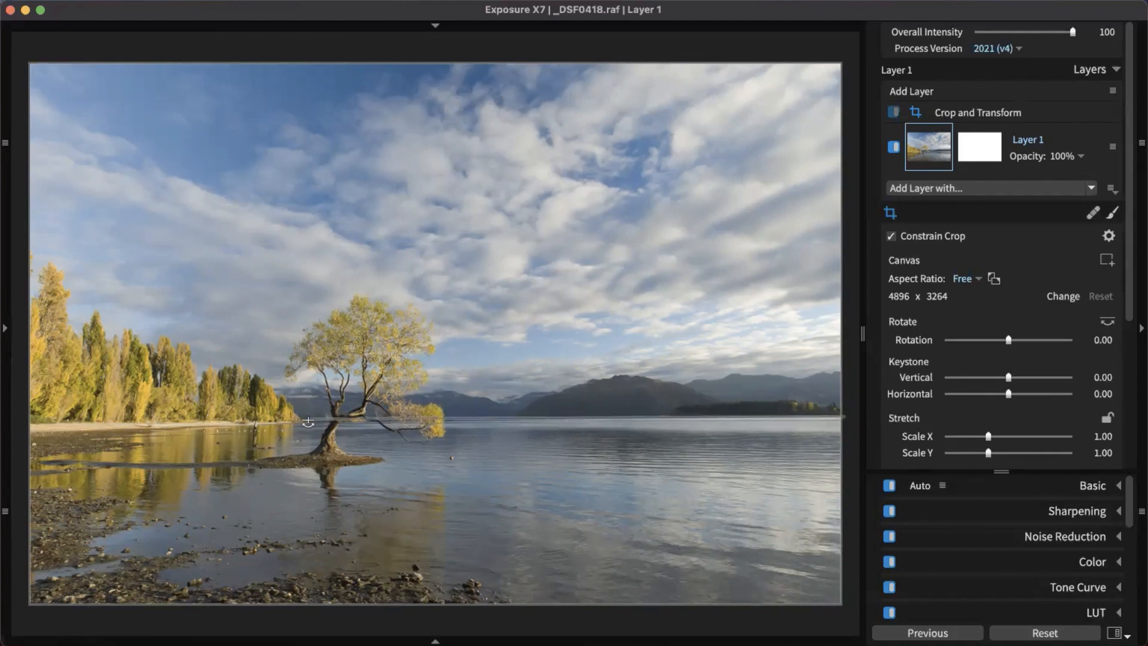
{"action": "left_click_drag", "start_coordinate": [307, 422], "coordinate": [306, 419]}
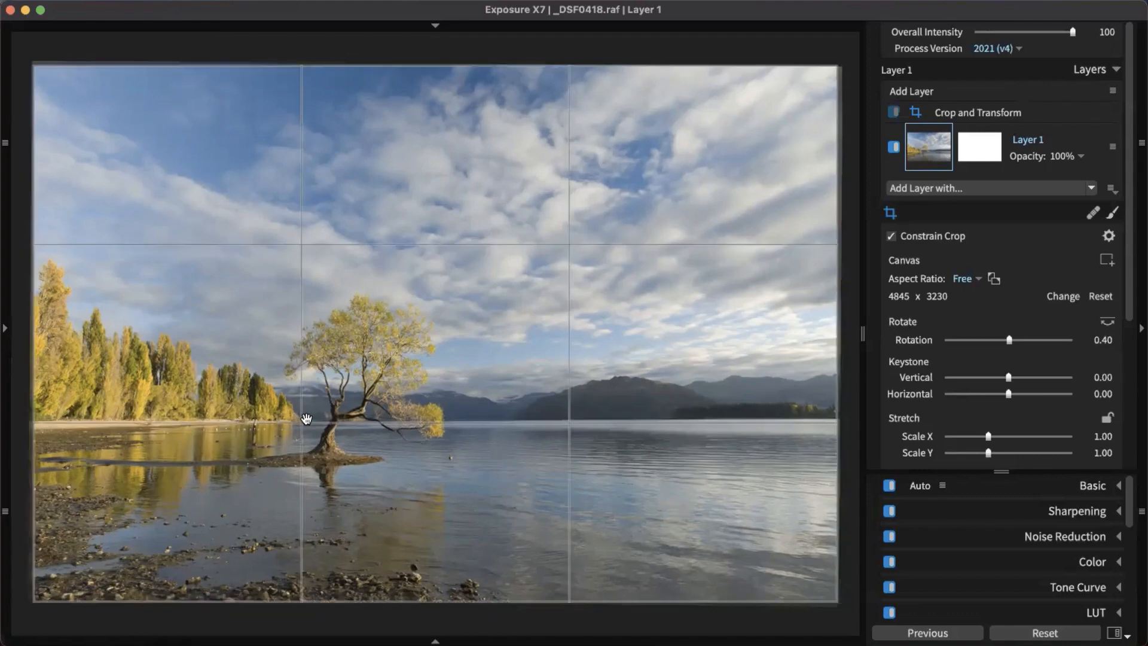
{"action": "key", "text": "Return"}
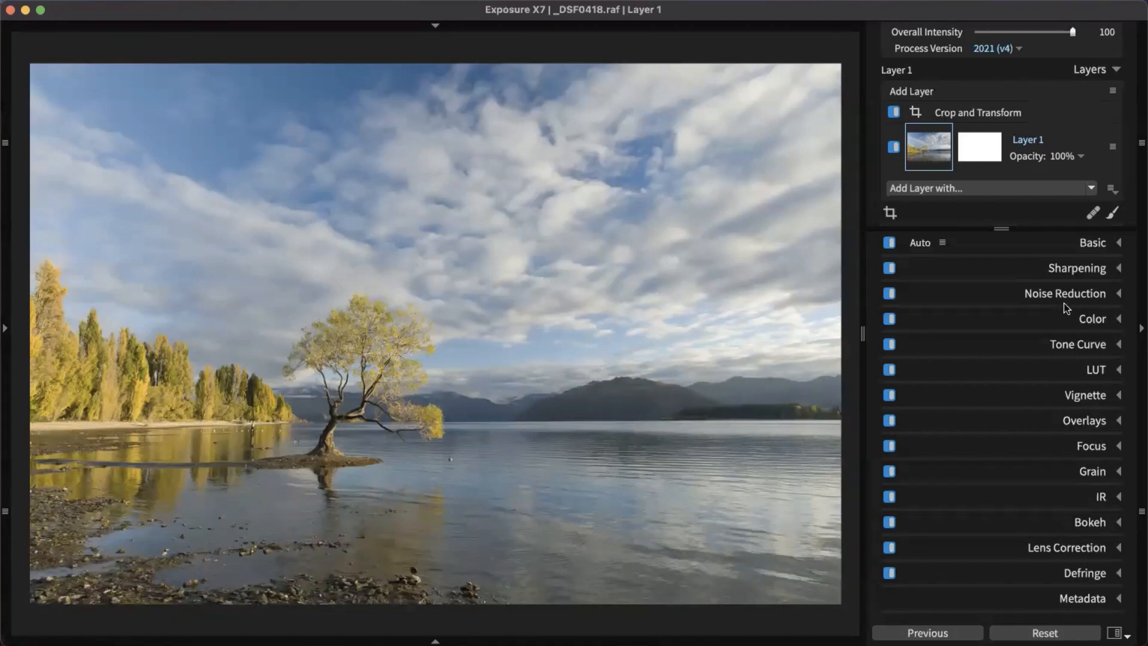
Step: Examine the mountains, clouds, lone tree and shoreline of the straightened photo up close
{"action": "left_click", "coordinate": [695, 418]}
{"action": "scroll", "coordinate": [675, 431], "scroll_direction": "up", "scroll_amount": 3}
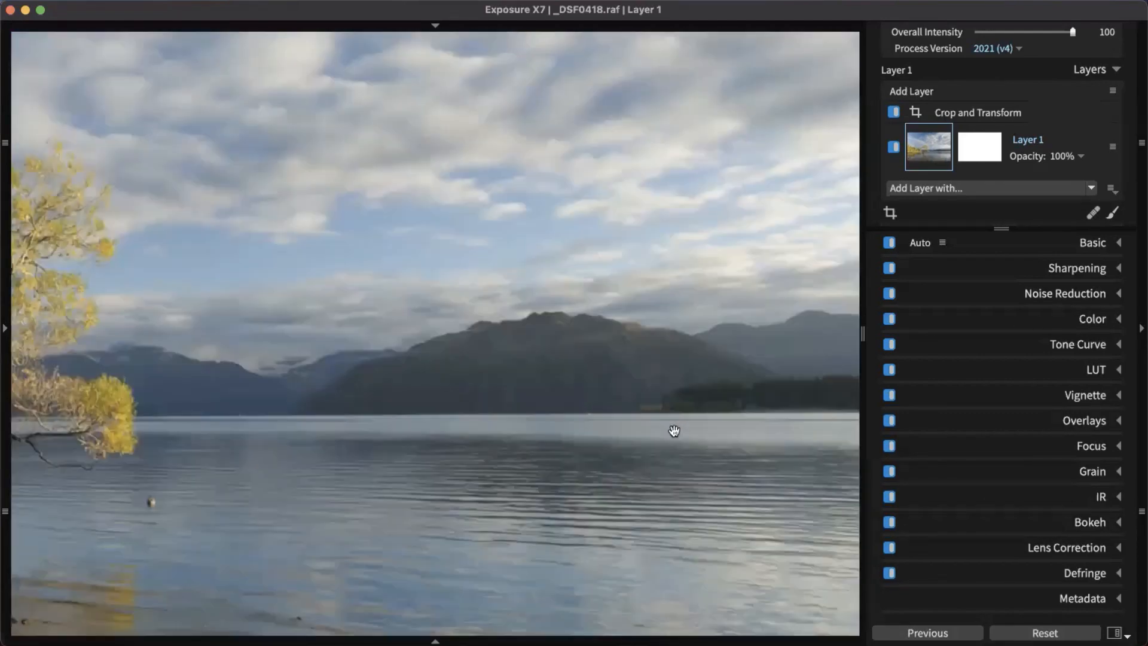
{"action": "left_click_drag", "start_coordinate": [541, 318], "coordinate": [777, 498]}
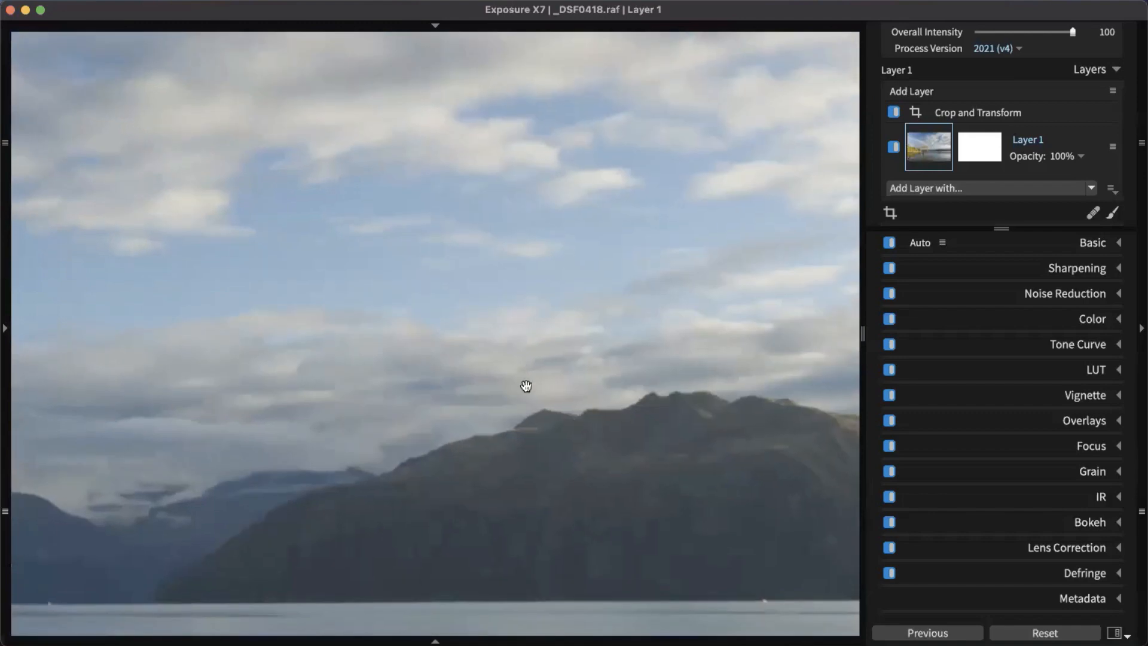
{"action": "left_click_drag", "start_coordinate": [526, 387], "coordinate": [720, 508]}
{"action": "left_click_drag", "start_coordinate": [451, 383], "coordinate": [699, 391]}
{"action": "left_click_drag", "start_coordinate": [819, 217], "coordinate": [828, 209]}
{"action": "left_click_drag", "start_coordinate": [472, 357], "coordinate": [915, 251]}
{"action": "left_click_drag", "start_coordinate": [562, 272], "coordinate": [685, 341]}
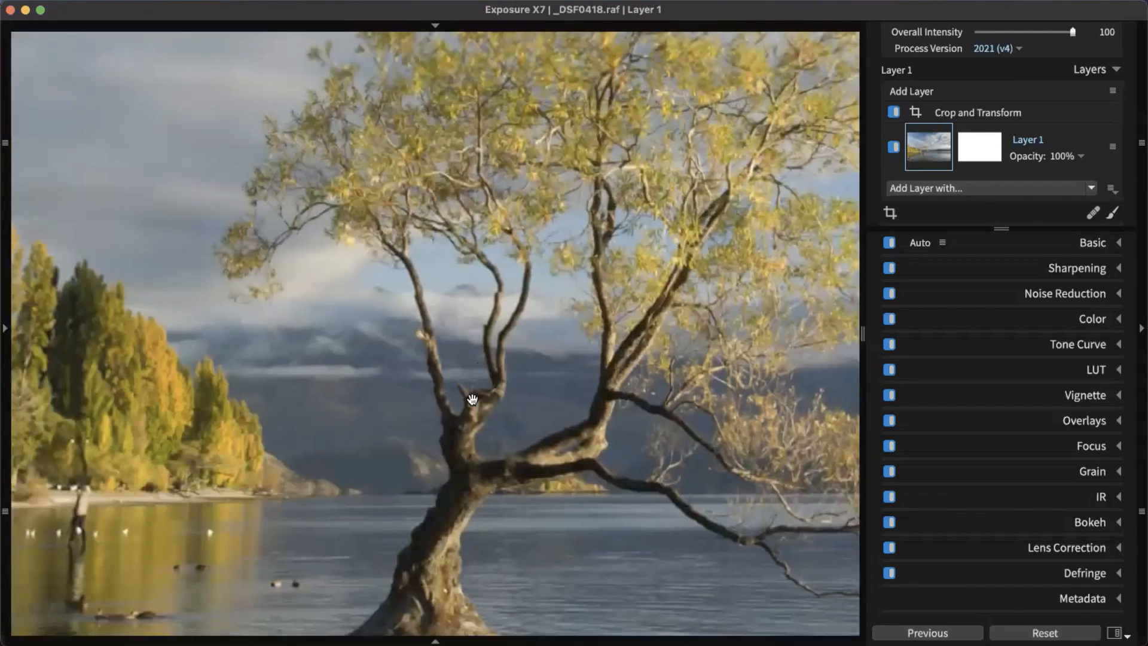
{"action": "left_click_drag", "start_coordinate": [430, 440], "coordinate": [576, 306]}
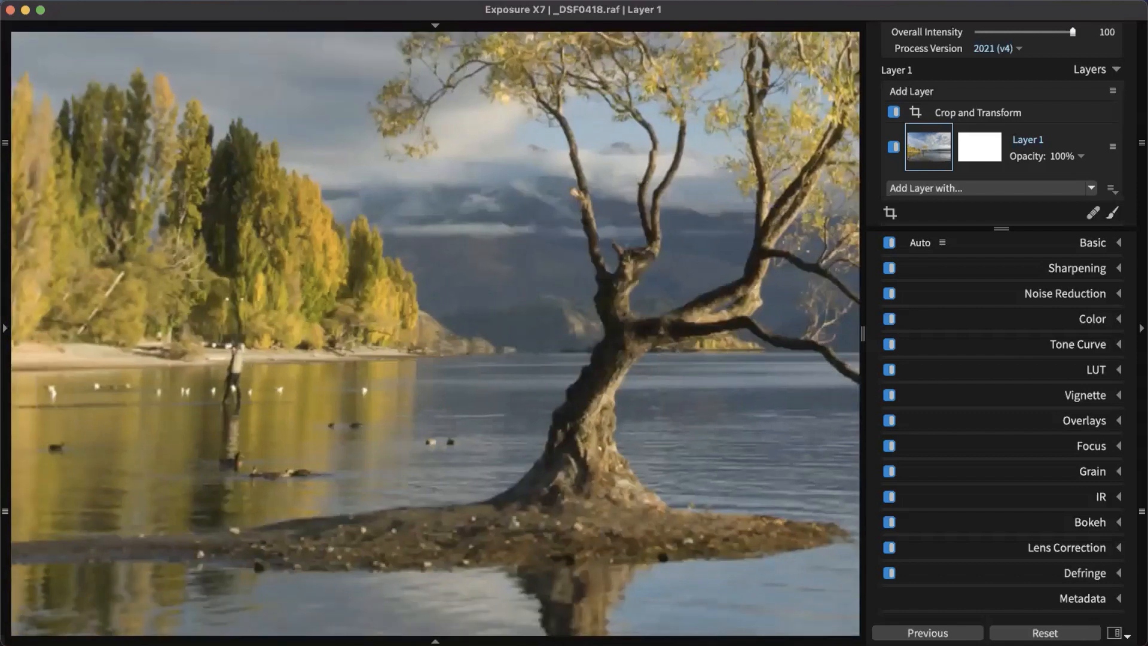
Step: Try Manual distortion correction in the lens correction settings, then return it to Profile
{"action": "left_click", "coordinate": [1073, 549]}
{"action": "scroll", "coordinate": [987, 449], "scroll_direction": "down", "scroll_amount": 5}
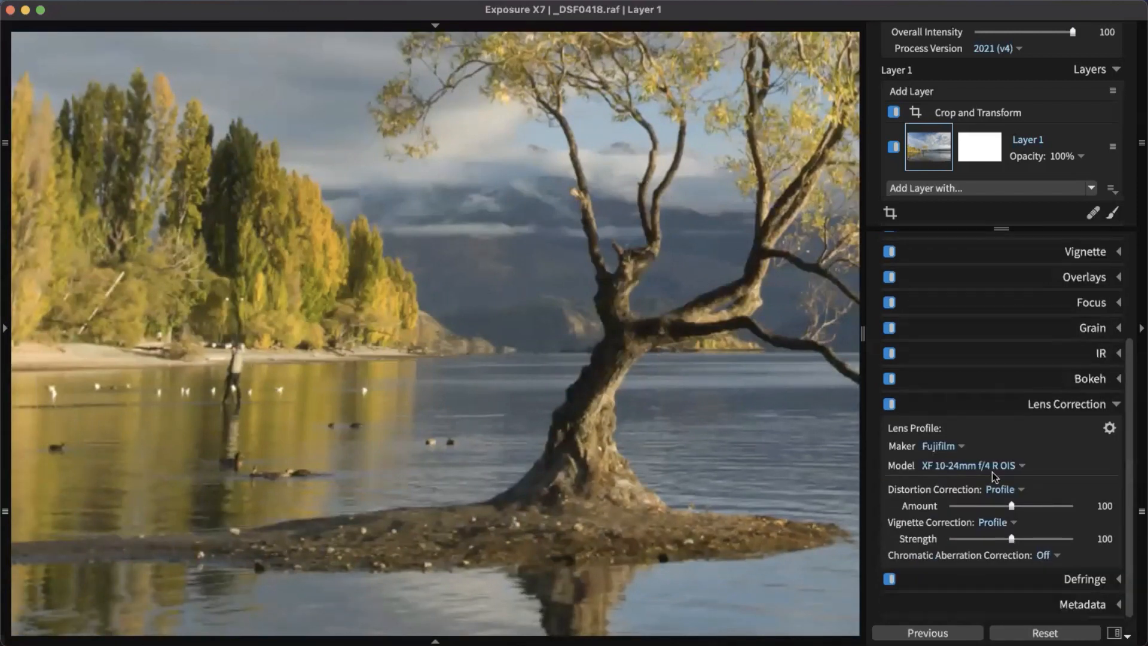
{"action": "left_click", "coordinate": [1021, 489]}
{"action": "left_click", "coordinate": [1028, 537]}
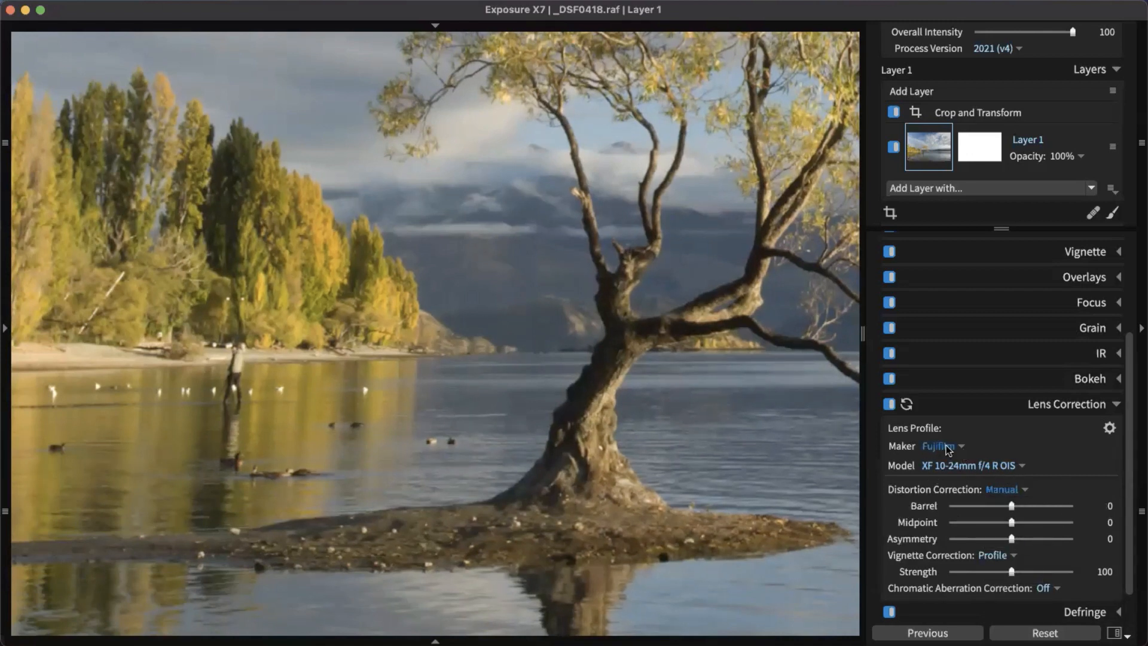
{"action": "left_click", "coordinate": [1017, 490]}
{"action": "left_click", "coordinate": [1019, 523]}
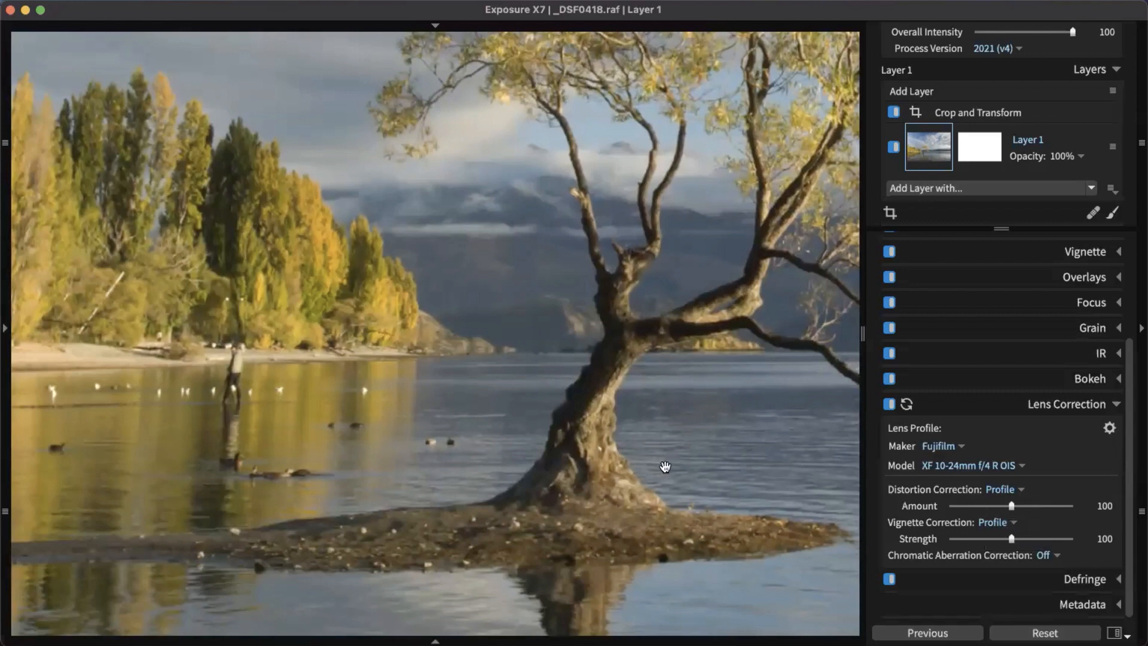
Step: Examine the tree, lake and distant mountains with the lens profile correction, and close the lens correction settings
{"action": "scroll", "coordinate": [665, 468], "scroll_direction": "down", "scroll_amount": 4}
{"action": "left_click_drag", "start_coordinate": [350, 395], "coordinate": [193, 337]}
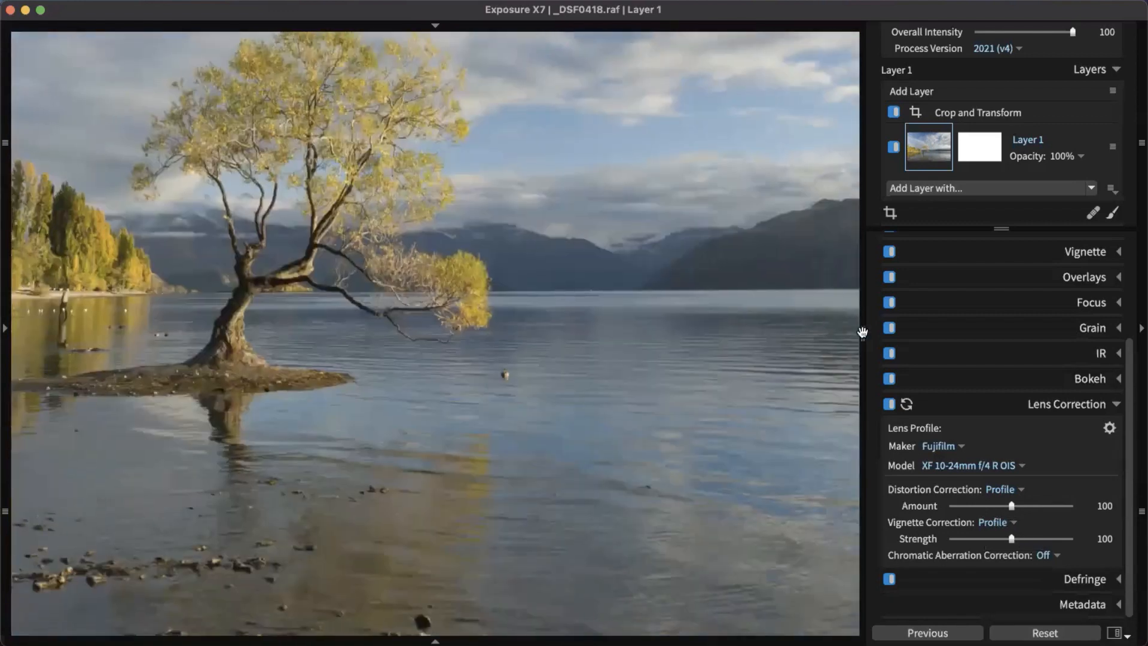
{"action": "left_click_drag", "start_coordinate": [702, 369], "coordinate": [377, 275]}
{"action": "left_click_drag", "start_coordinate": [746, 323], "coordinate": [532, 407]}
{"action": "scroll", "coordinate": [533, 408], "scroll_direction": "down", "scroll_amount": 1}
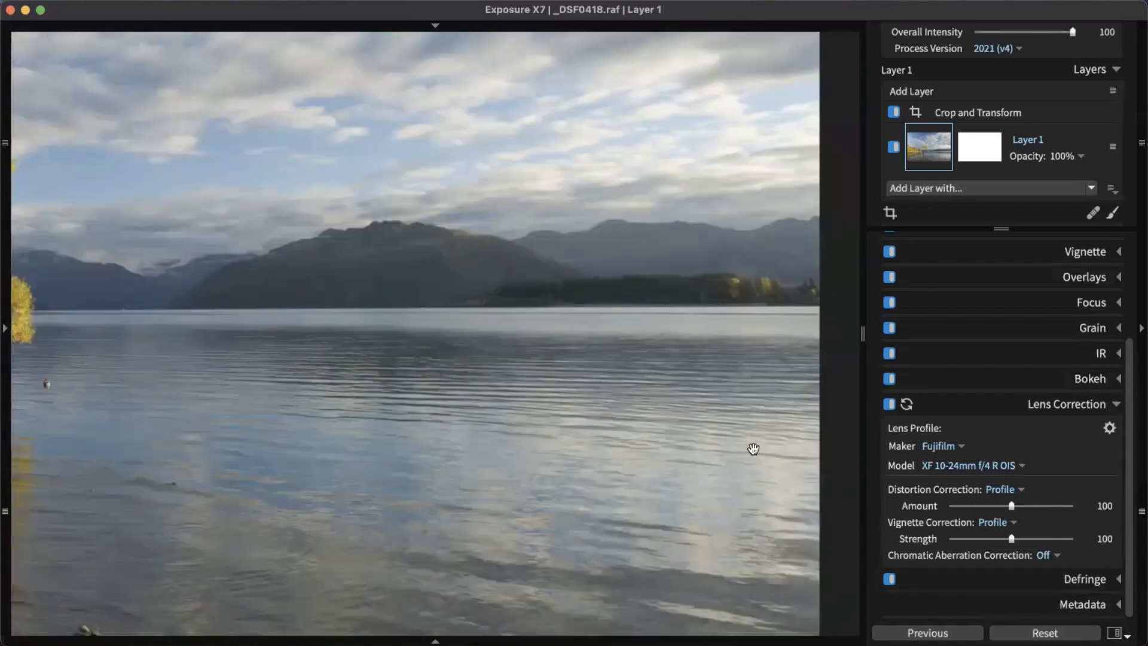
{"action": "scroll", "coordinate": [740, 301], "scroll_direction": "down", "scroll_amount": 1}
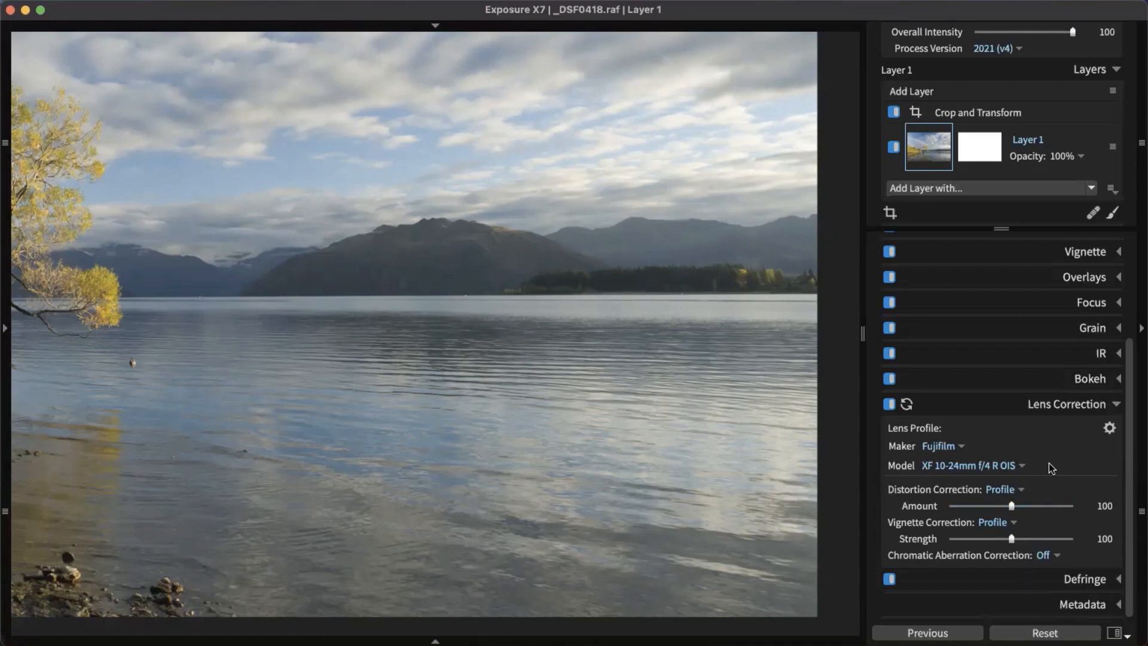
{"action": "left_click", "coordinate": [1076, 407]}
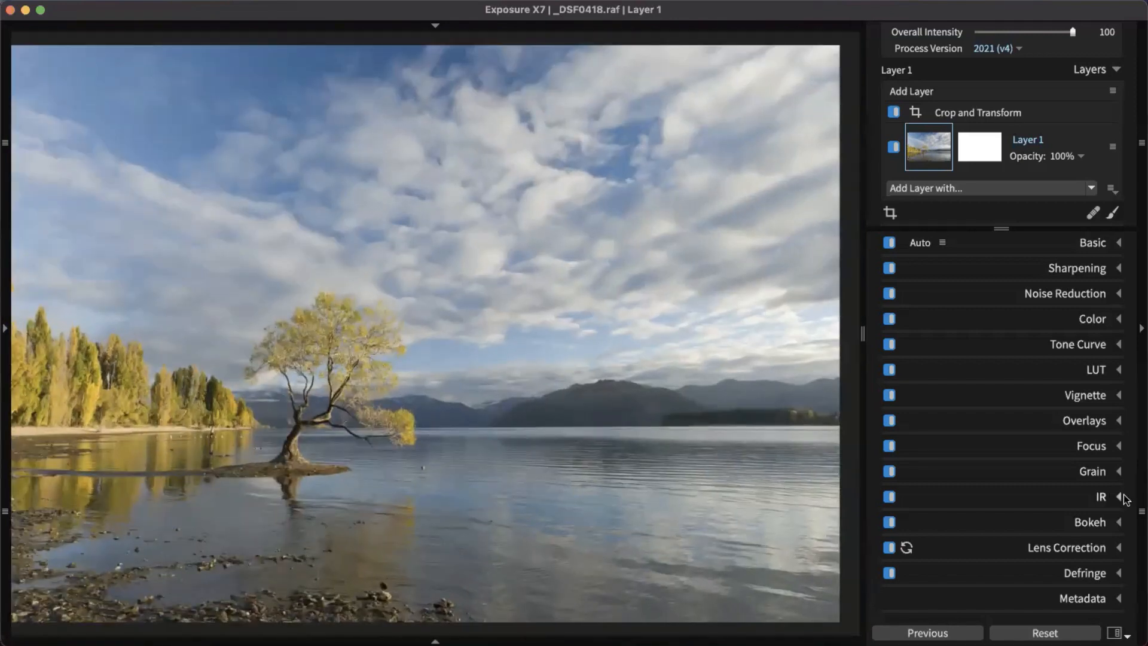
Step: Open the noise reduction settings and examine the distant mountains and treeline for noise at high magnification
{"action": "left_click", "coordinate": [1067, 295]}
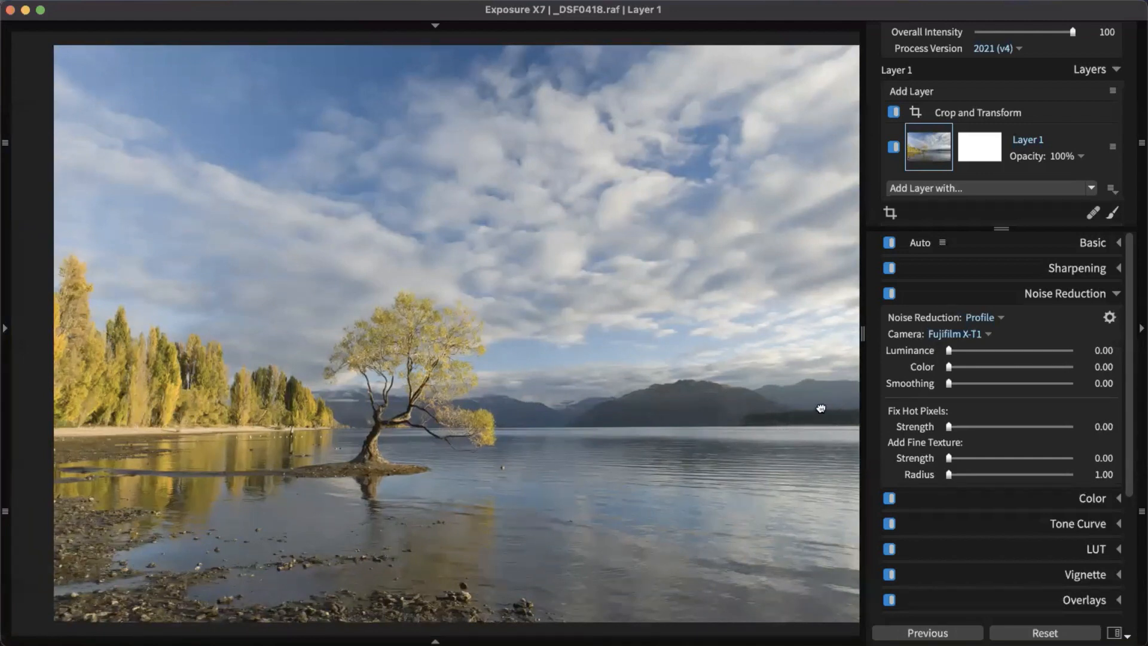
{"action": "left_click_drag", "start_coordinate": [821, 408], "coordinate": [766, 403]}
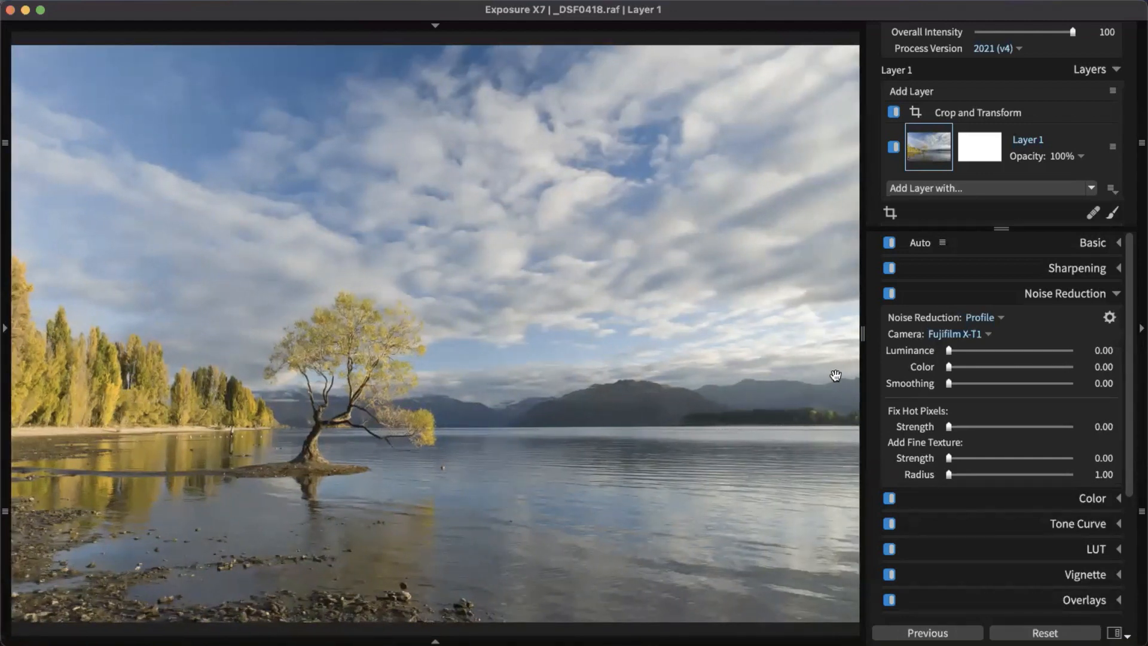
{"action": "left_click_drag", "start_coordinate": [836, 394], "coordinate": [764, 399]}
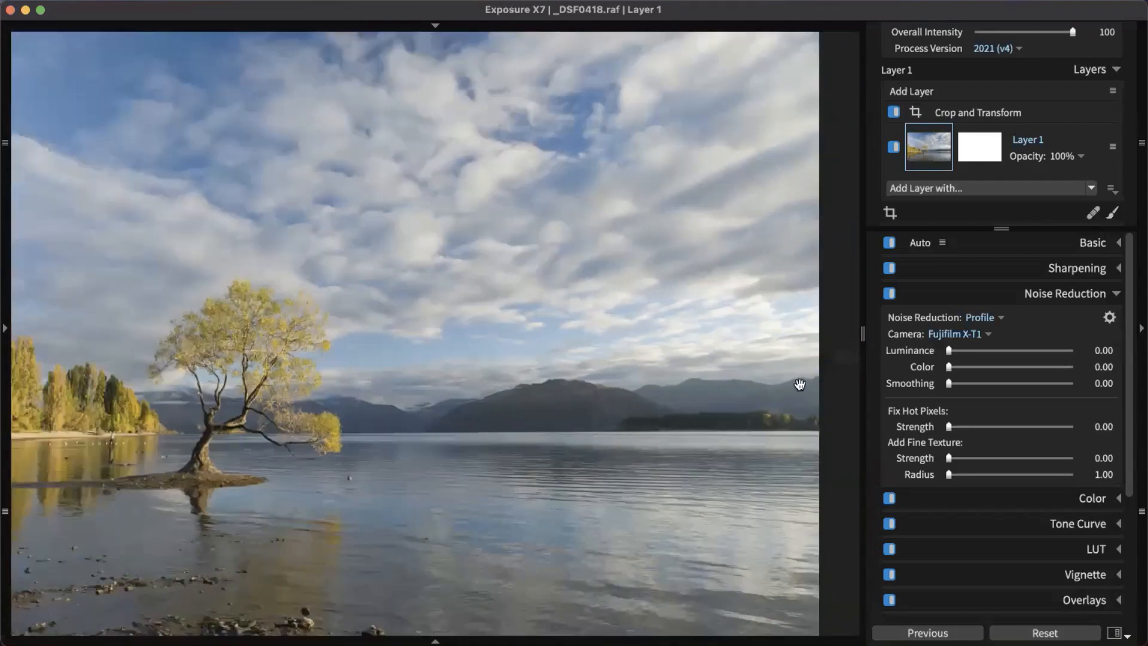
{"action": "scroll", "coordinate": [799, 385], "scroll_direction": "up", "scroll_amount": 10}
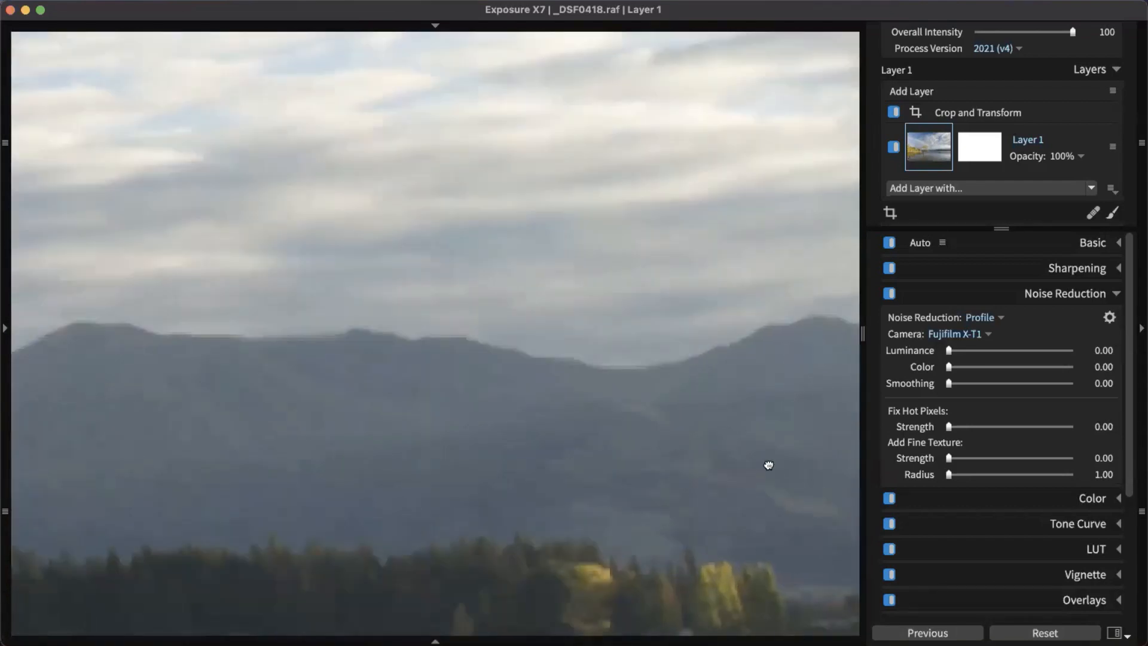
{"action": "left_click_drag", "start_coordinate": [769, 465], "coordinate": [579, 365]}
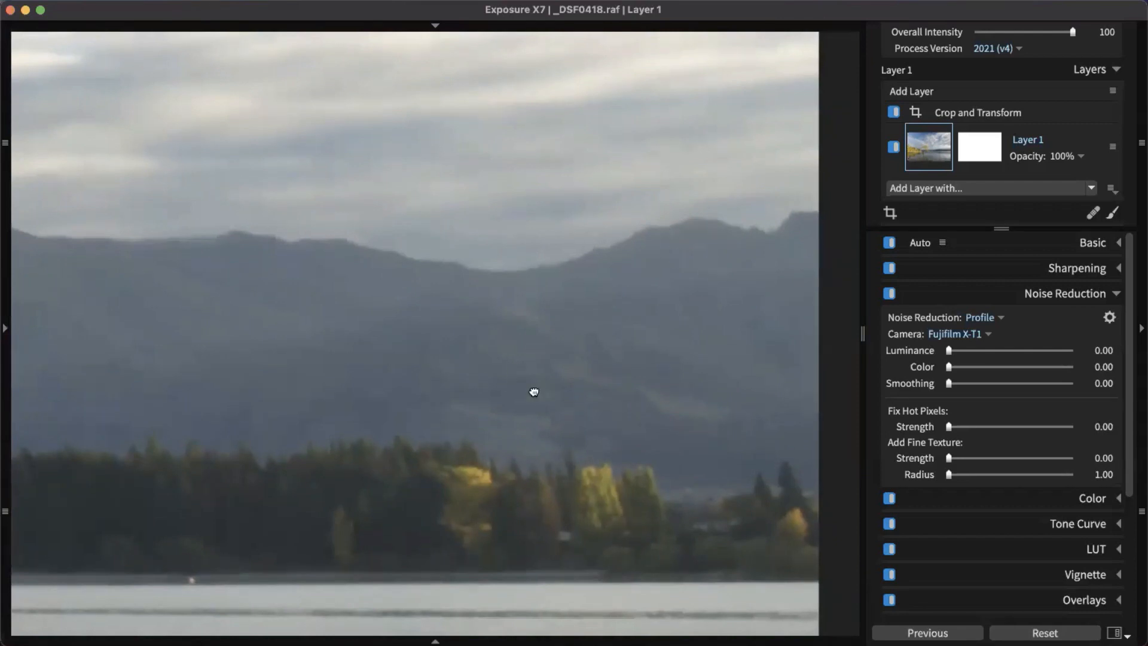
{"action": "left_click_drag", "start_coordinate": [534, 391], "coordinate": [707, 382]}
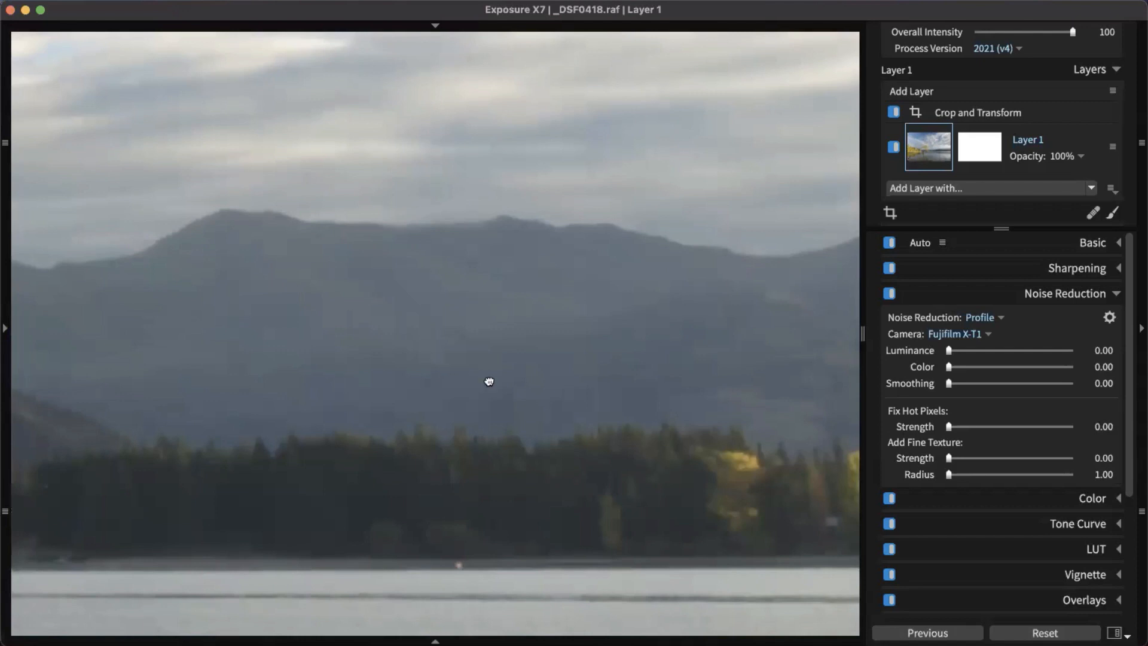
{"action": "left_click_drag", "start_coordinate": [489, 381], "coordinate": [650, 426]}
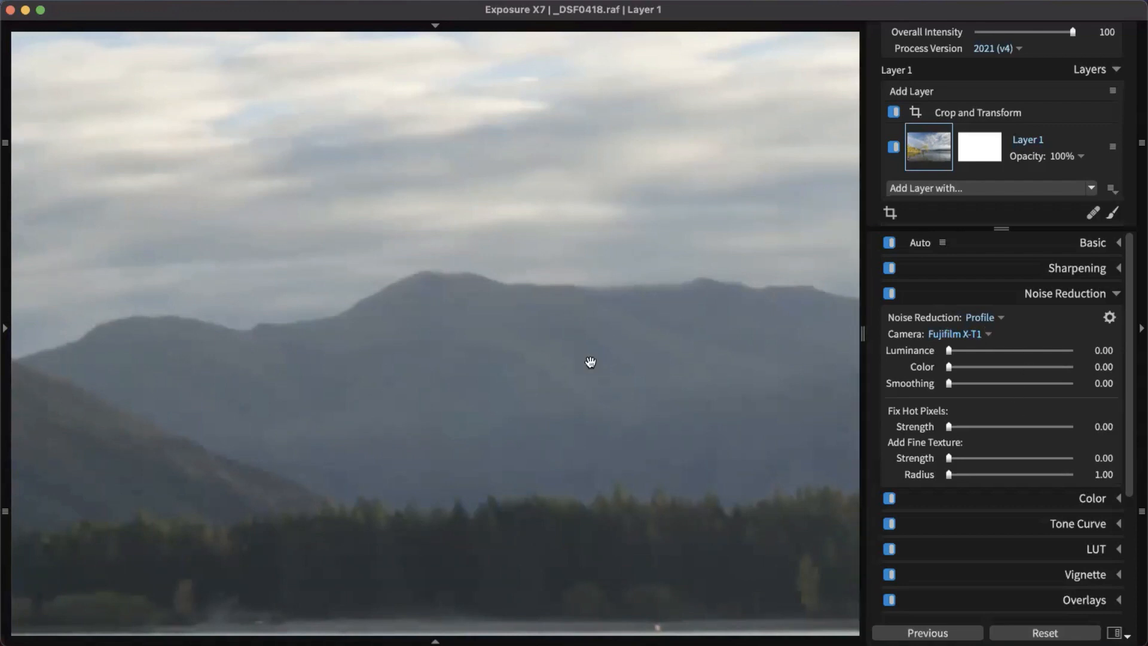
{"action": "left_click_drag", "start_coordinate": [640, 366], "coordinate": [1032, 308]}
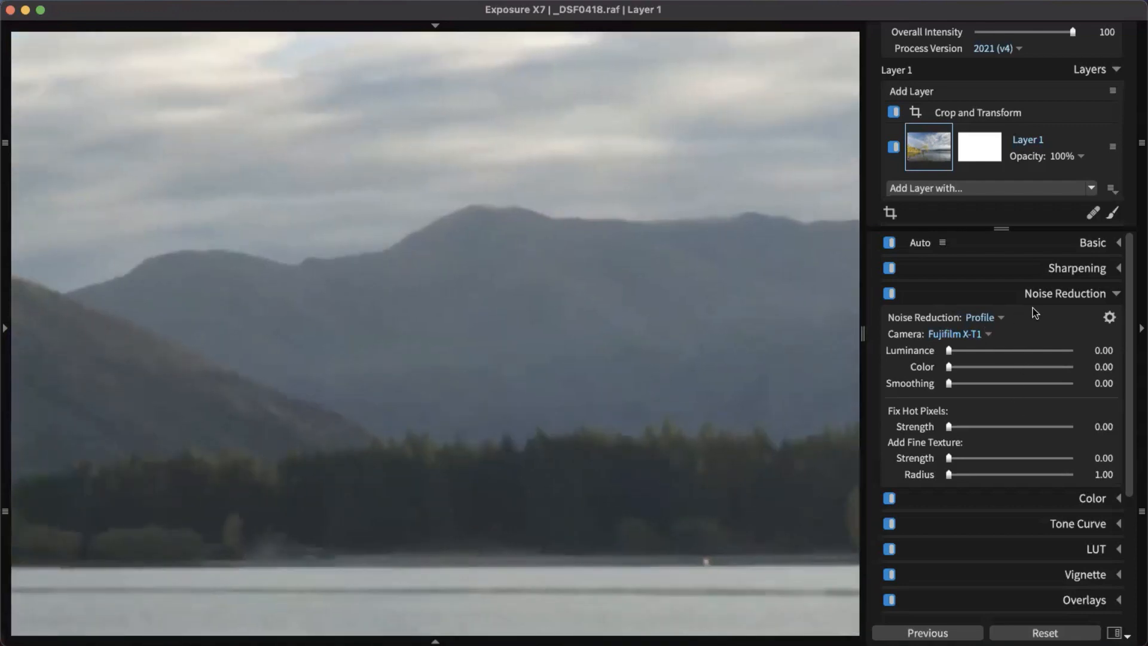
Step: Compare the mountains and treeline with noise reduction switched off, then switch it back on
{"action": "left_click", "coordinate": [890, 293]}
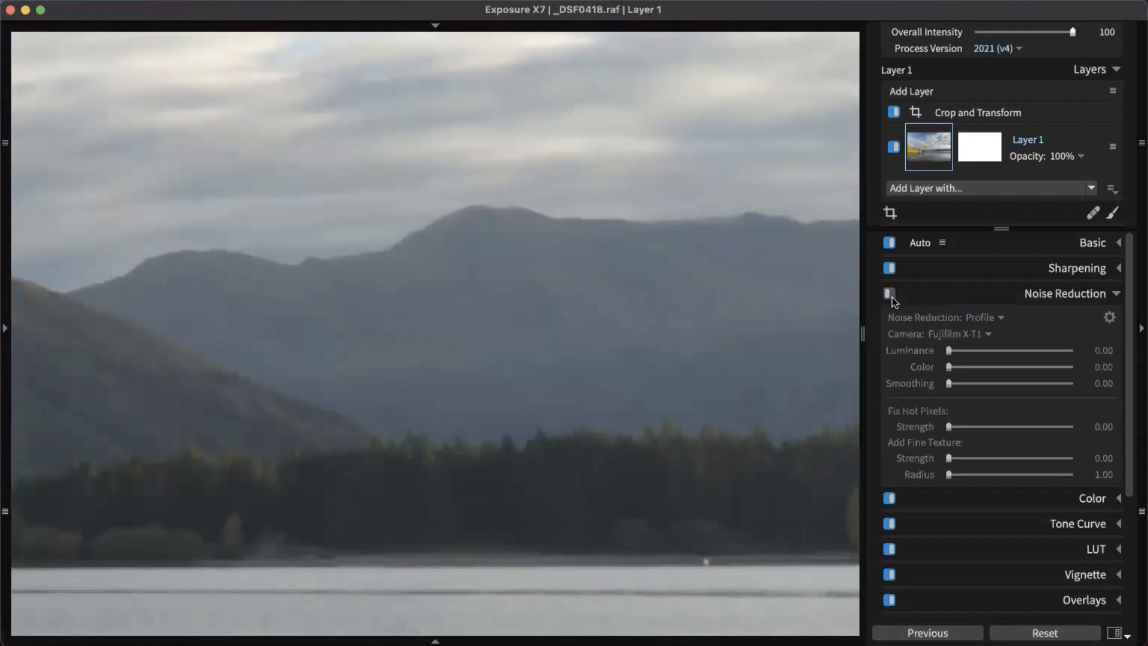
{"action": "left_click_drag", "start_coordinate": [709, 346], "coordinate": [441, 361]}
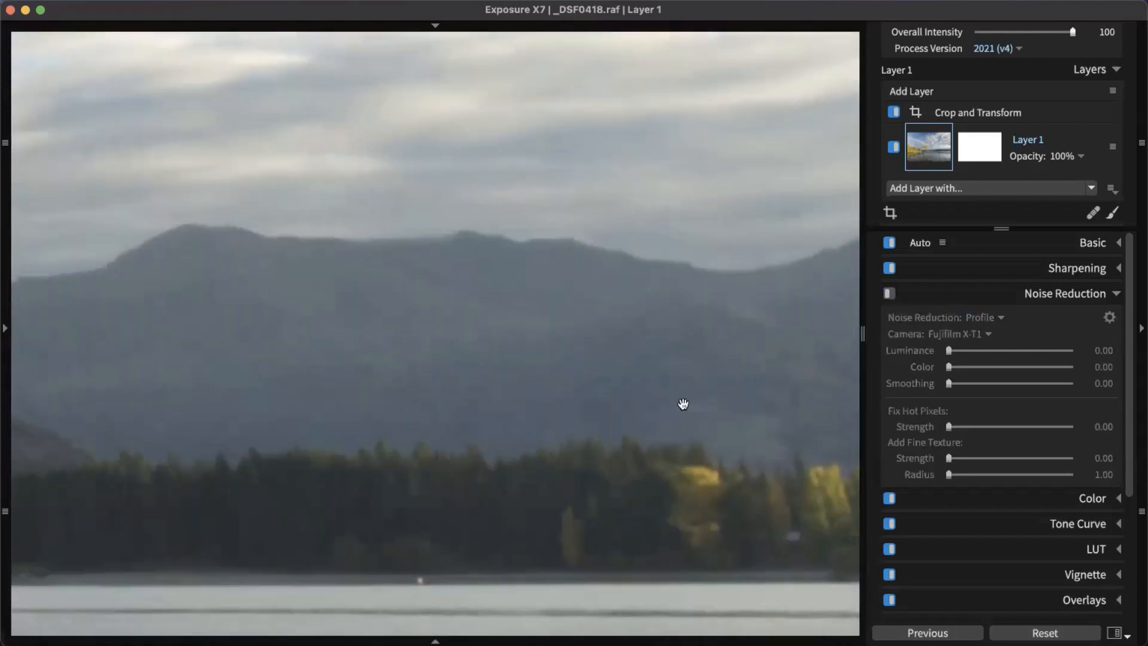
{"action": "left_click_drag", "start_coordinate": [764, 449], "coordinate": [540, 347]}
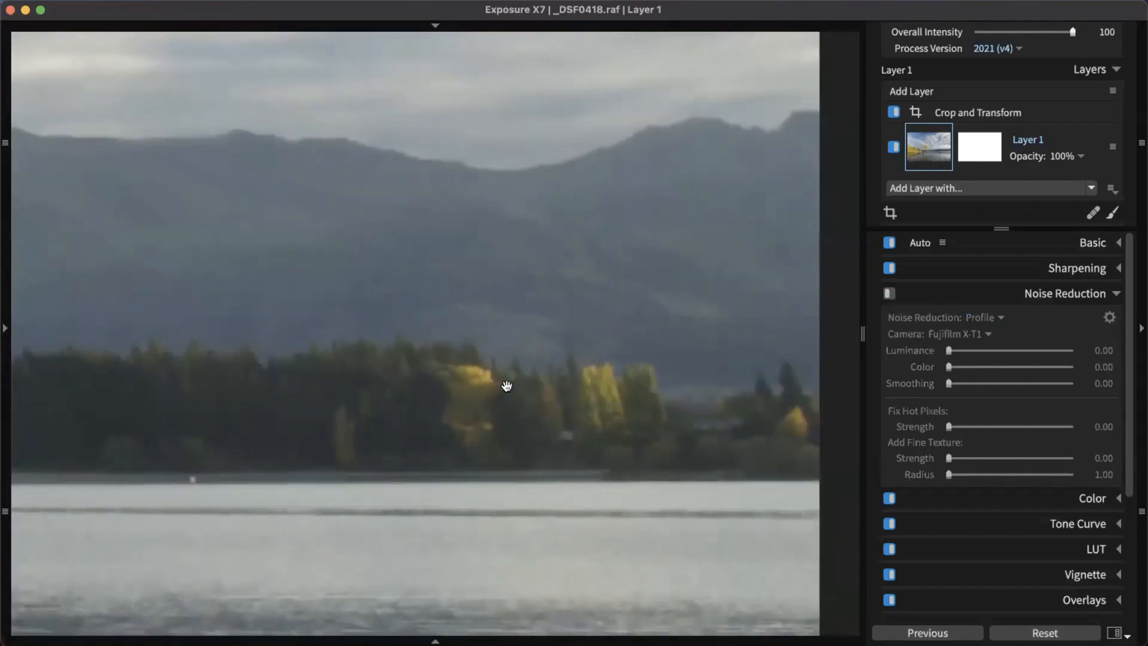
{"action": "left_click_drag", "start_coordinate": [506, 386], "coordinate": [669, 320]}
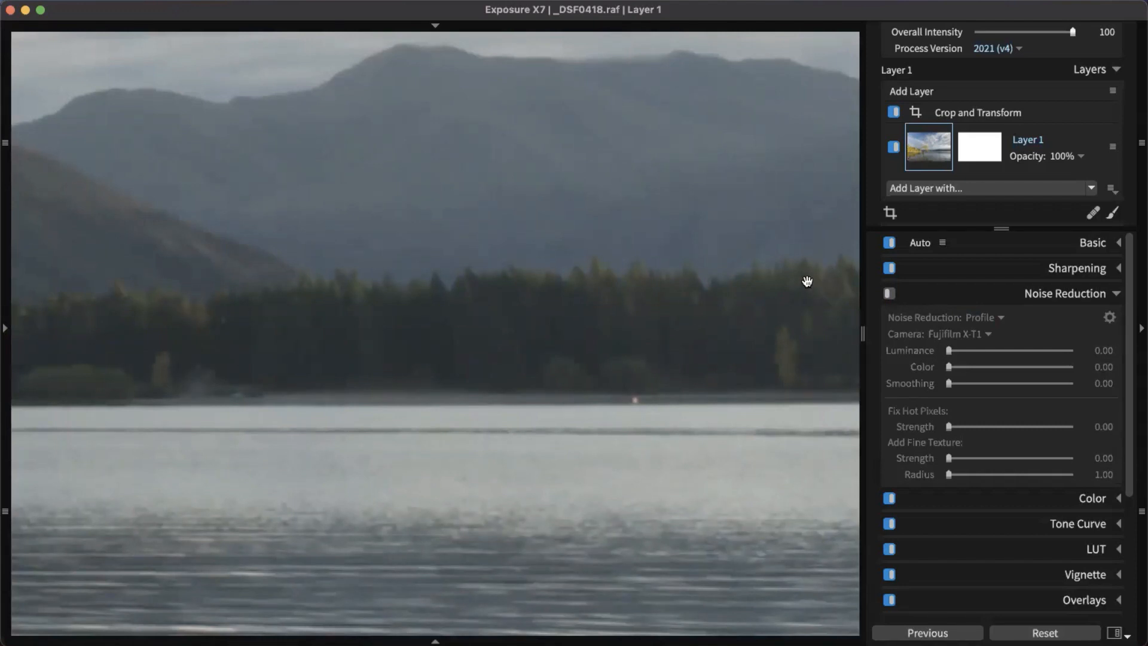
{"action": "scroll", "coordinate": [647, 271], "scroll_direction": "up", "scroll_amount": 1}
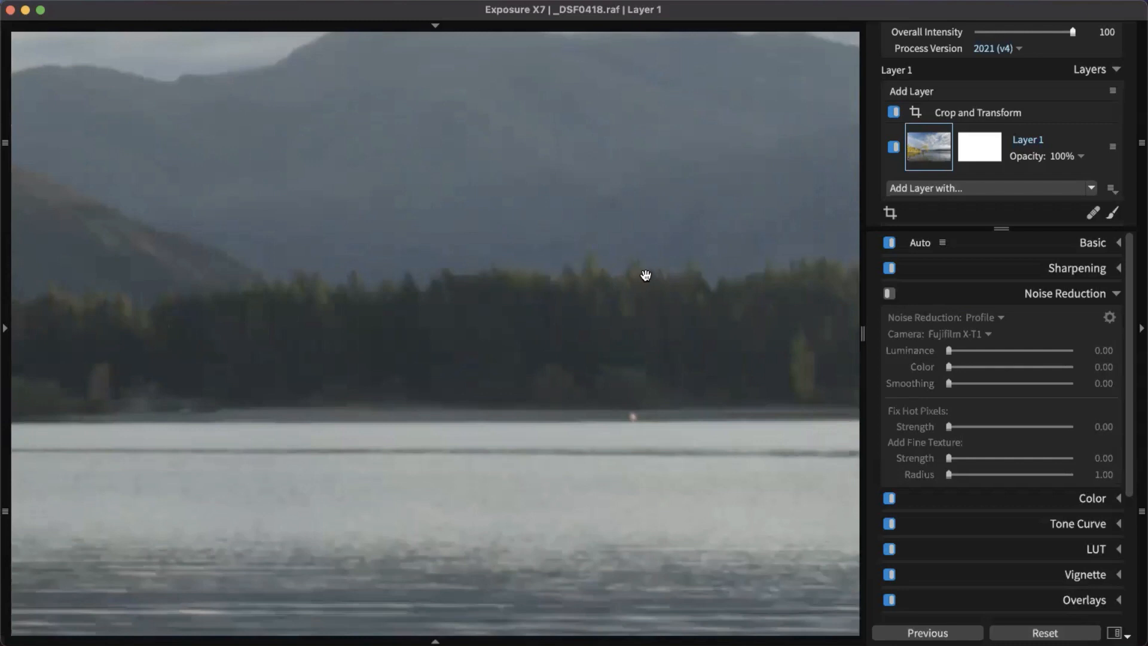
{"action": "scroll", "coordinate": [597, 399], "scroll_direction": "down", "scroll_amount": 1}
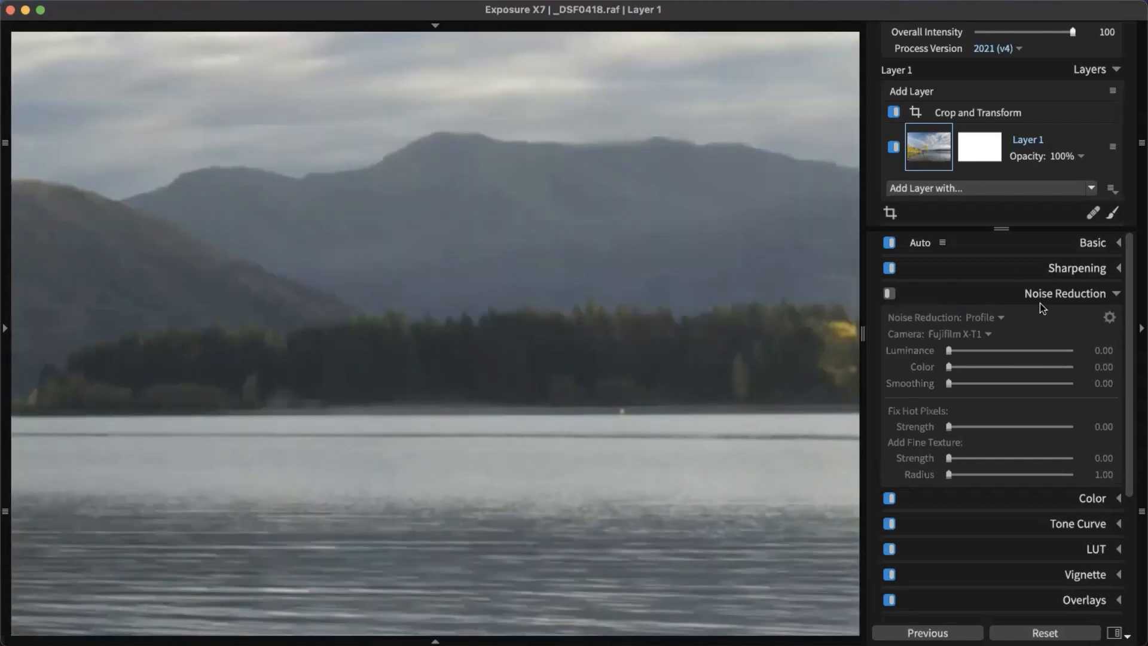
{"action": "left_click", "coordinate": [889, 293]}
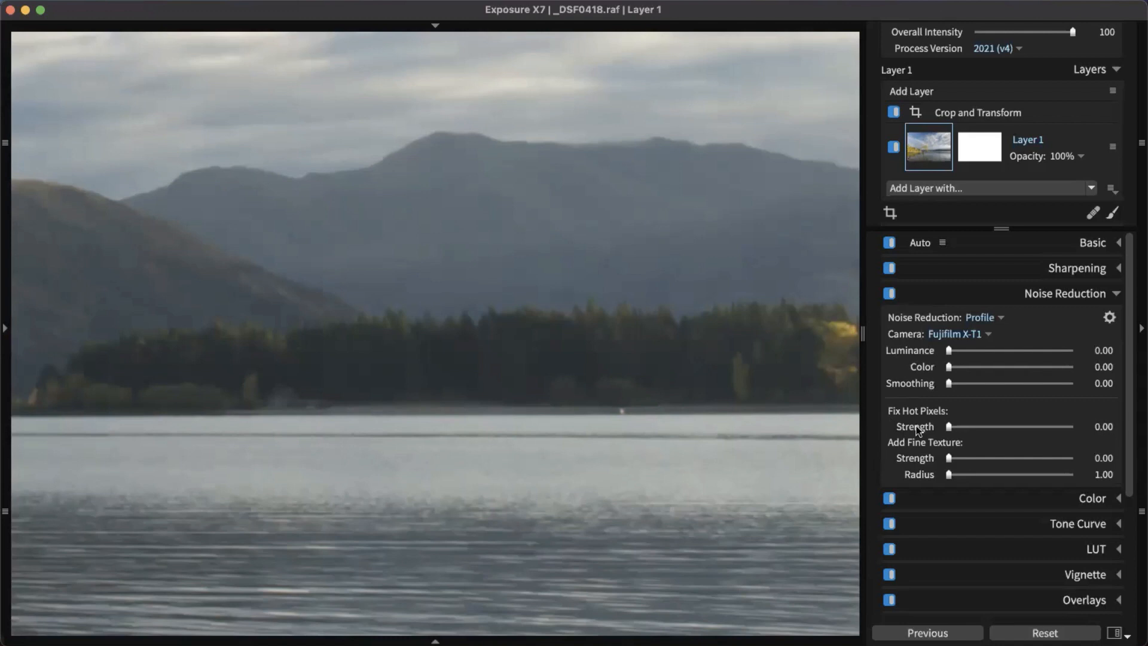
Step: Close the noise reduction settings and bring the whole lake photo back into view
{"action": "left_click_drag", "start_coordinate": [950, 427], "coordinate": [954, 427]}
{"action": "left_click", "coordinate": [1054, 296]}
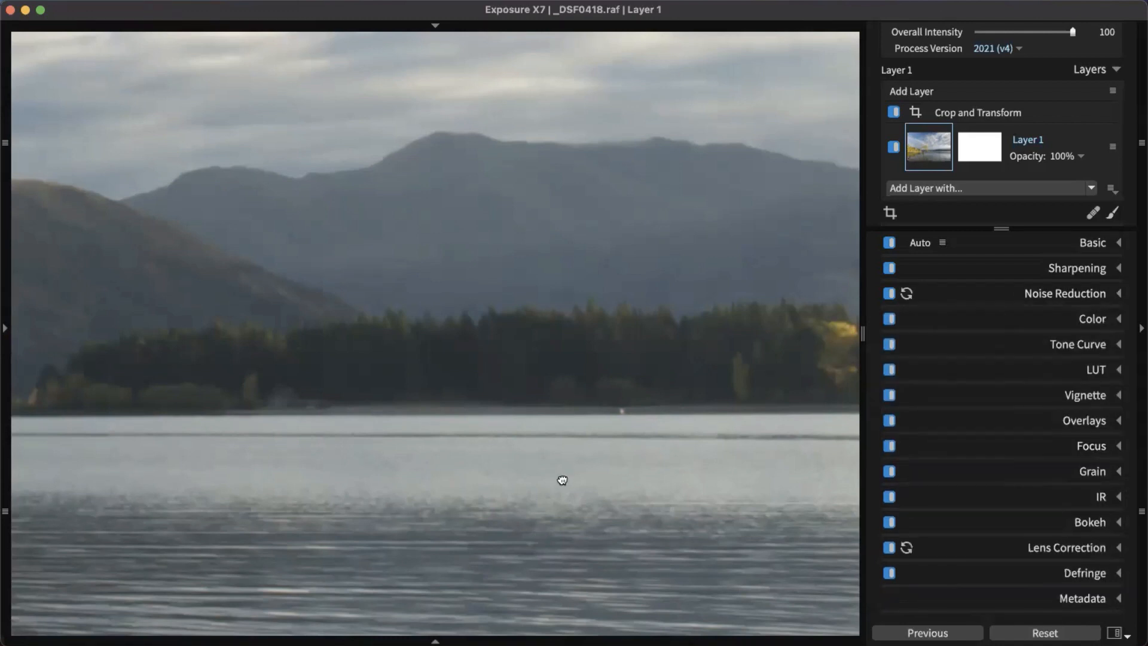
{"action": "scroll", "coordinate": [567, 480], "scroll_direction": "down", "scroll_amount": 5}
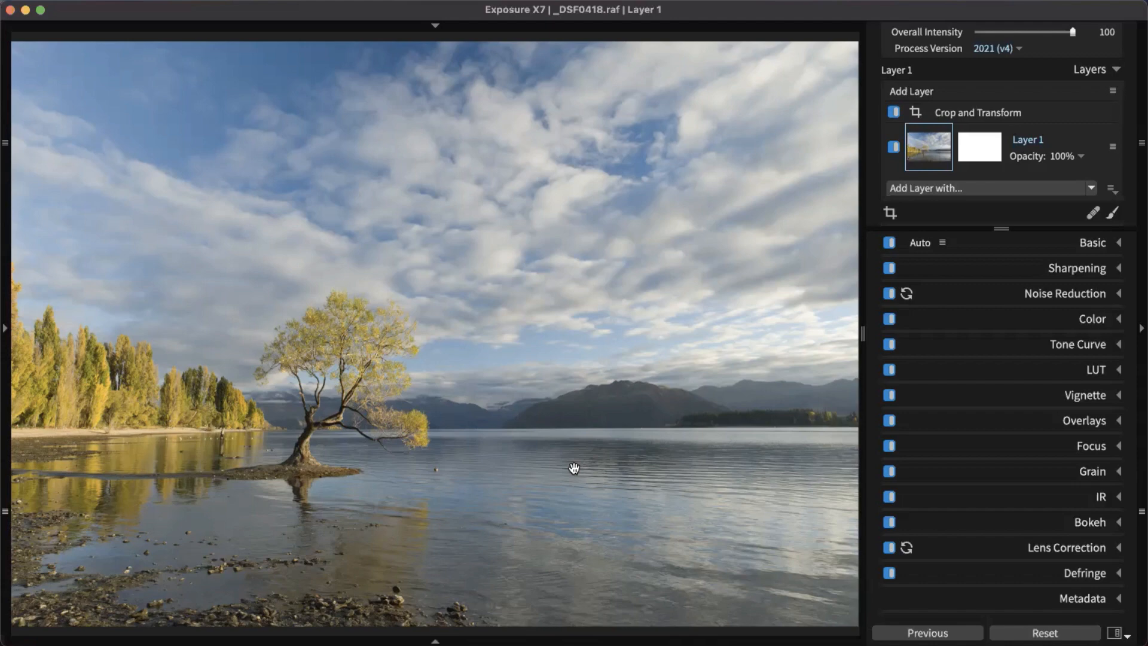
{"action": "scroll", "coordinate": [494, 351], "scroll_direction": "down", "scroll_amount": 5}
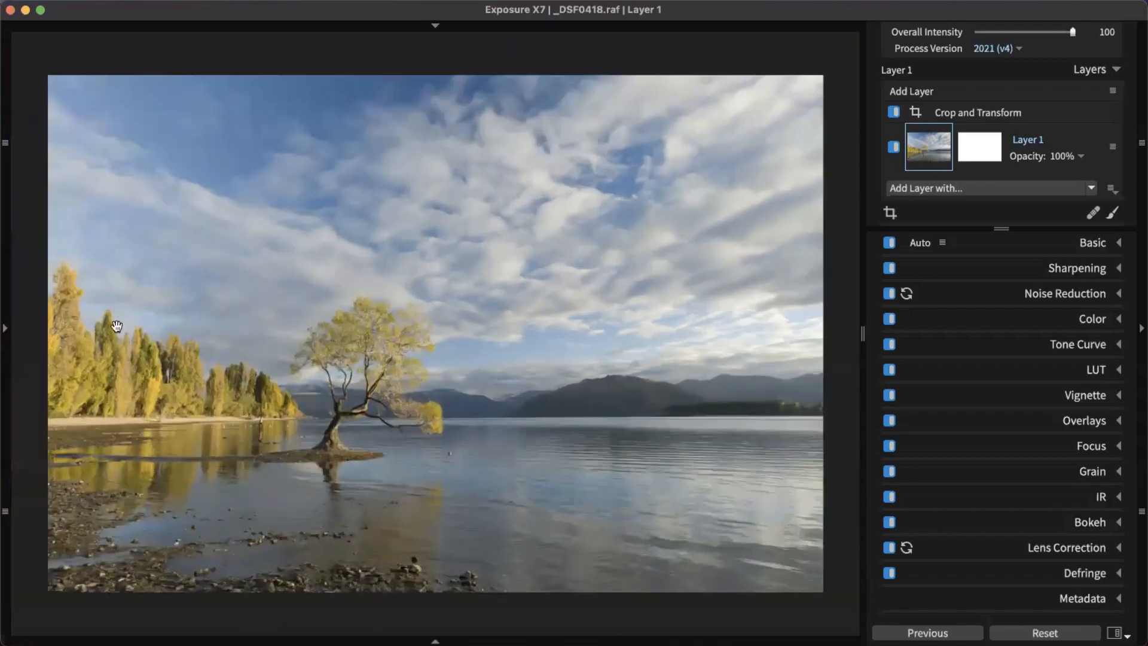
Step: Collapse the folder list and browse the B&W presets alongside the photo
{"action": "left_click", "coordinate": [5, 328]}
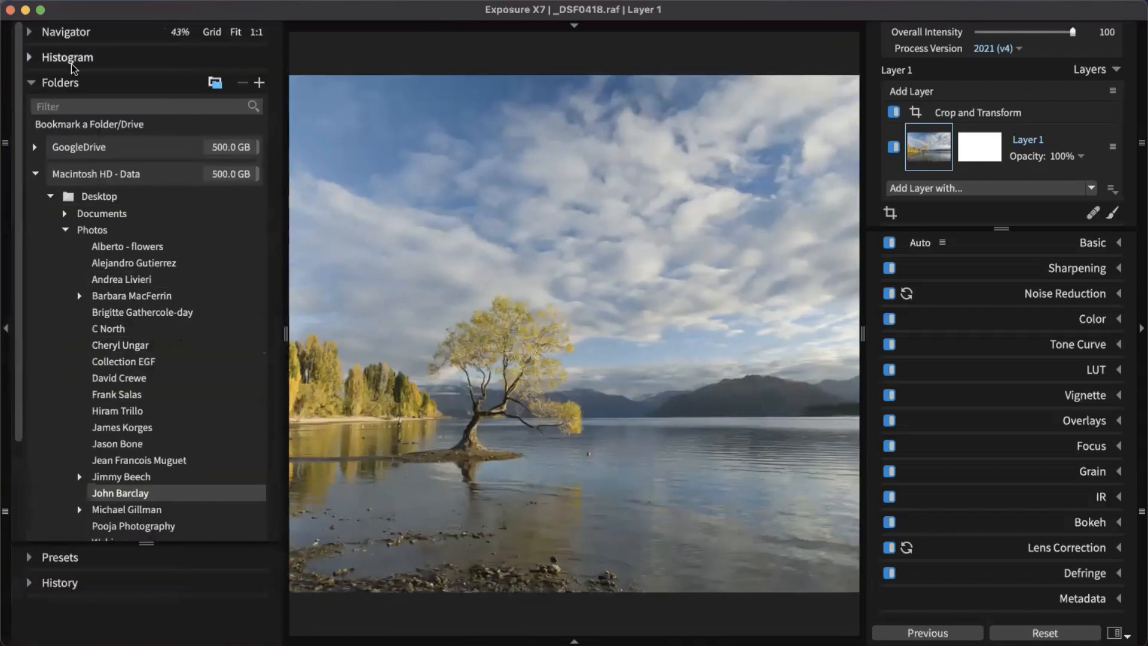
{"action": "left_click", "coordinate": [41, 86]}
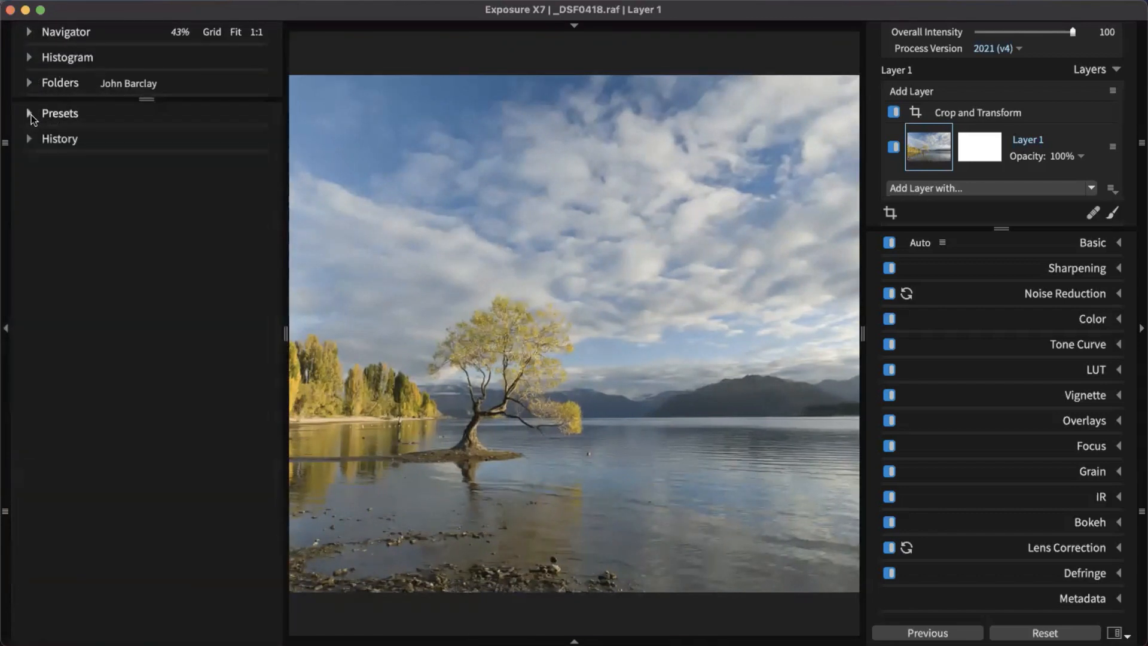
{"action": "left_click", "coordinate": [31, 115]}
{"action": "left_click", "coordinate": [132, 137]}
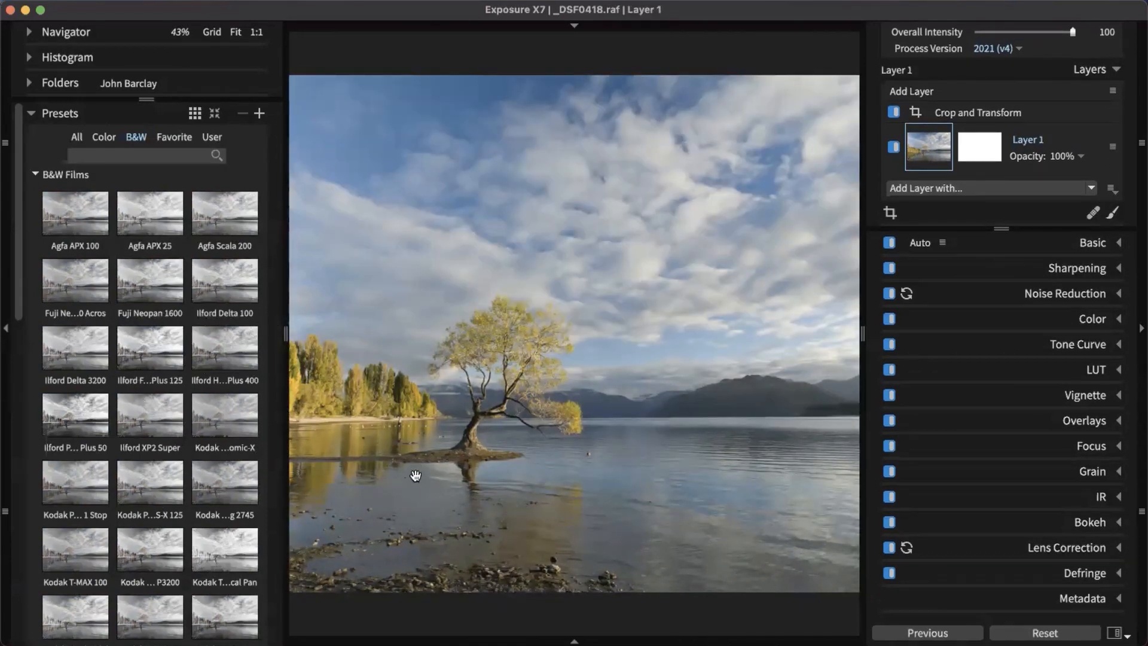
{"action": "scroll", "coordinate": [457, 502], "scroll_direction": "down", "scroll_amount": 1}
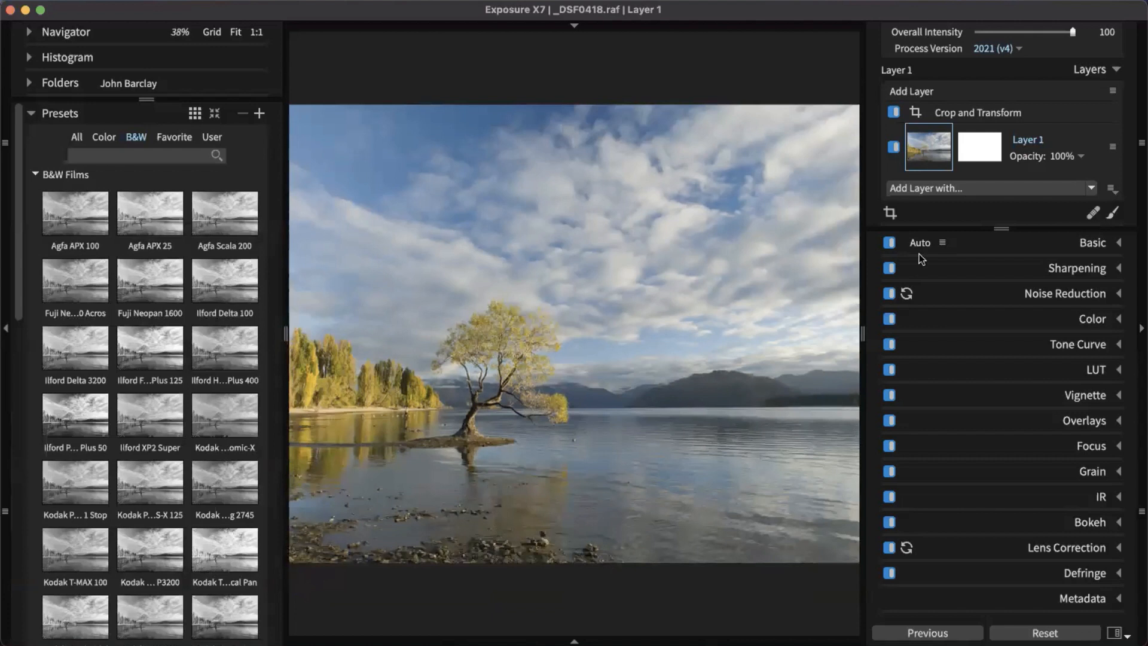
Step: Rename Layer 1 as "basic edits"
{"action": "right_click", "coordinate": [1030, 142]}
{"action": "left_click", "coordinate": [1049, 228]}
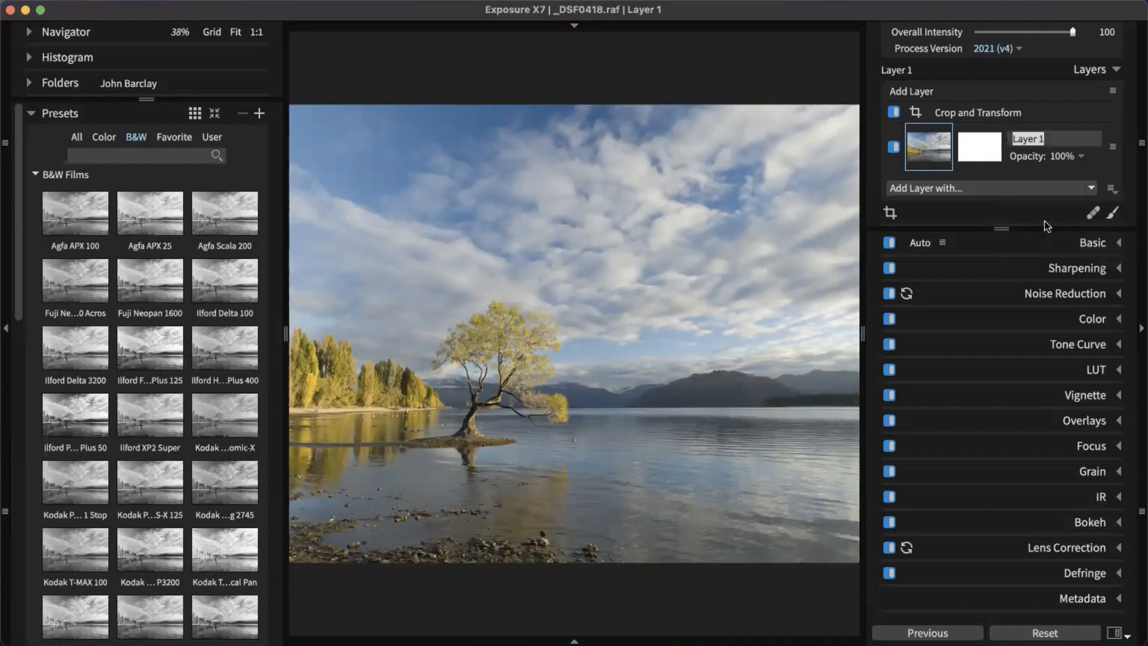
{"action": "type", "text": "bS"}
{"action": "key", "text": "BackSpace"}
{"action": "type", "text": "asic edits"}
{"action": "key", "text": "Return"}
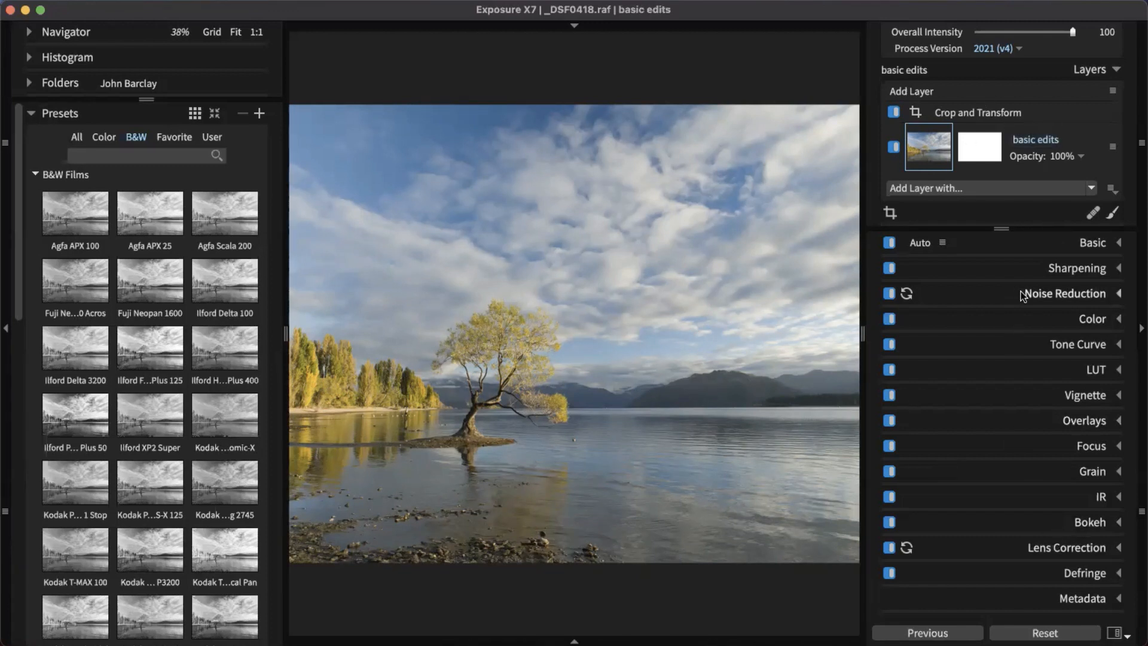
Step: Apply the automatic Basic adjustment to the basic edits layer and check the whole photo
{"action": "left_click", "coordinate": [1070, 241]}
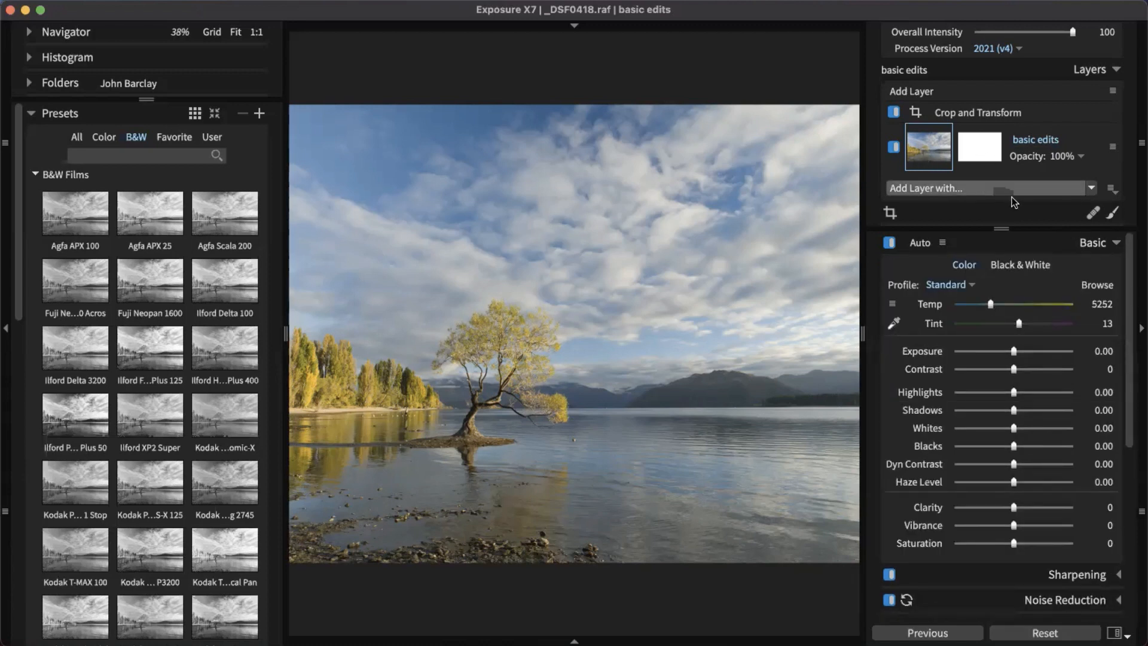
{"action": "left_click", "coordinate": [9, 335]}
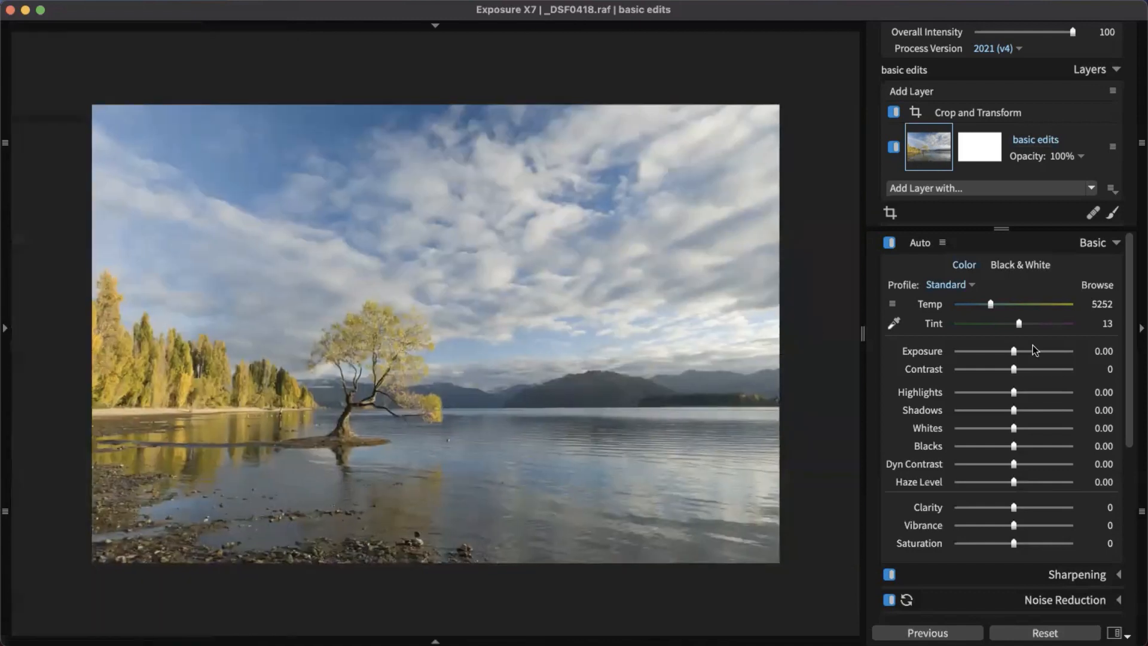
{"action": "left_click", "coordinate": [917, 245]}
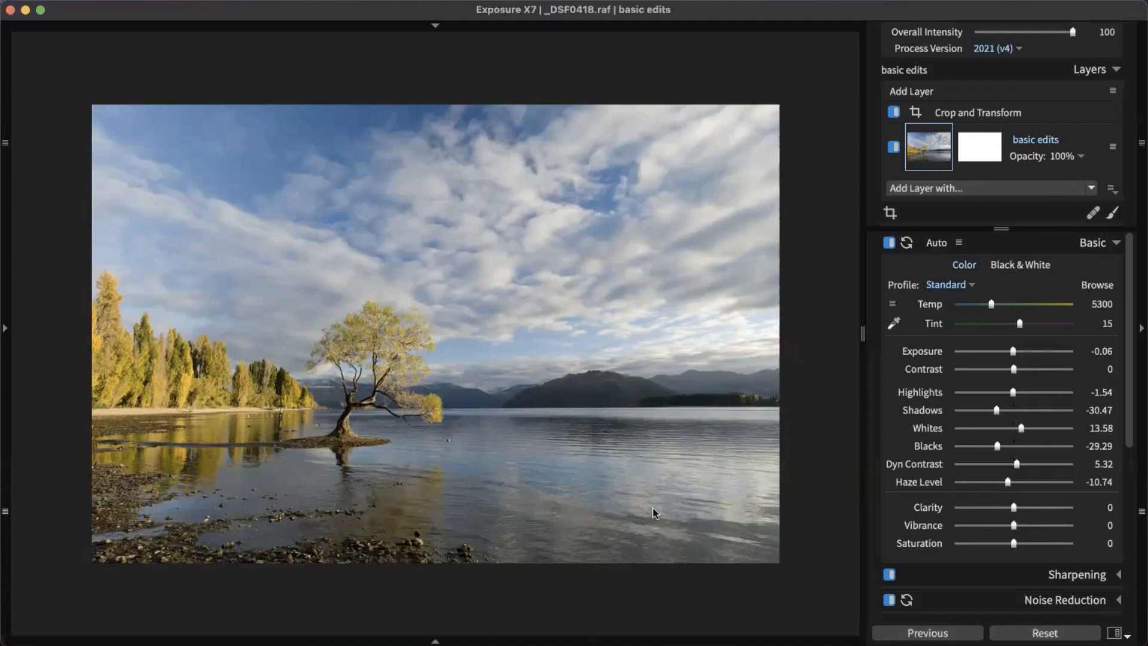
{"action": "scroll", "coordinate": [819, 514], "scroll_direction": "down", "scroll_amount": 1}
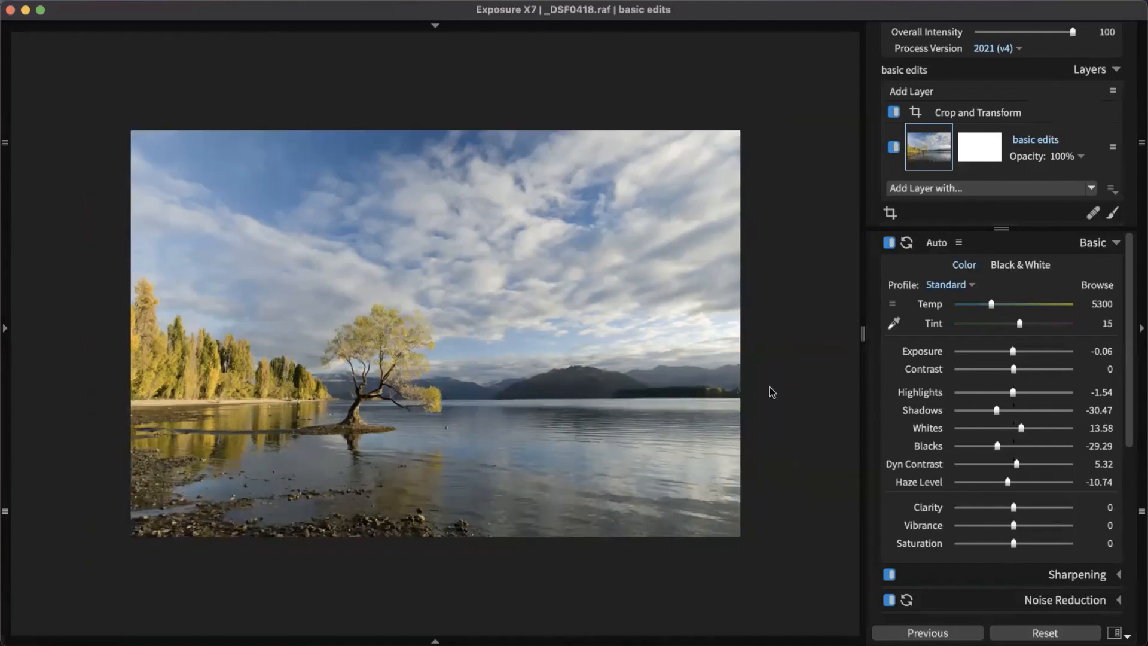
{"action": "scroll", "coordinate": [492, 410], "scroll_direction": "up", "scroll_amount": 1}
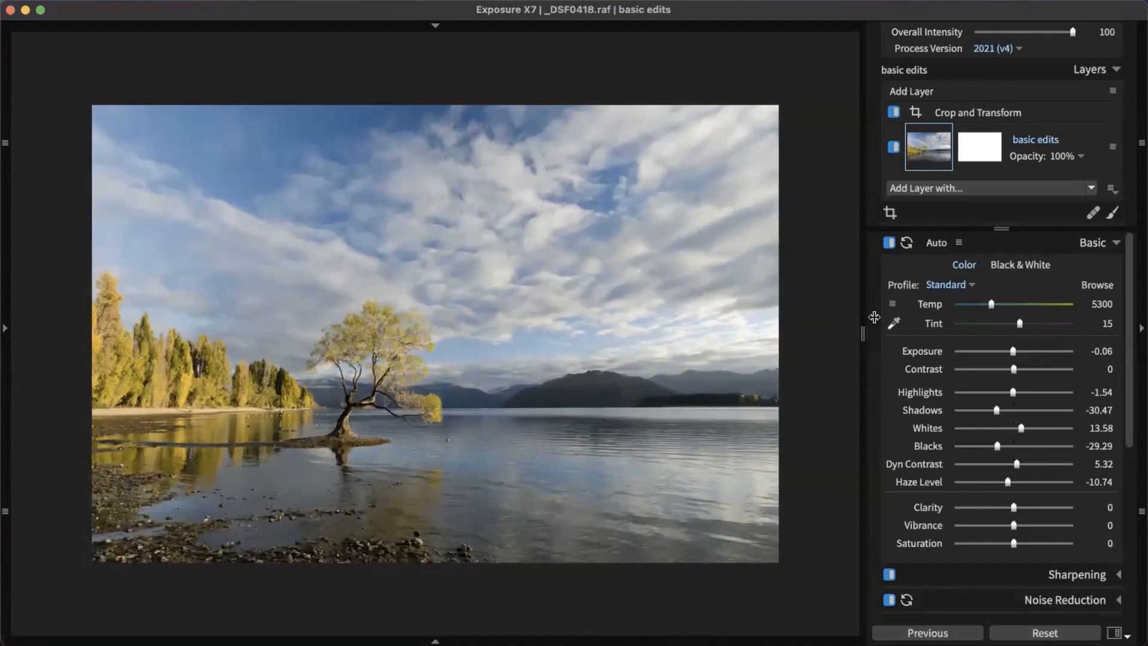
Step: Raise the exposure to 0.26, fine-tune it slightly, and close the Basic adjustments
{"action": "left_click_drag", "start_coordinate": [1013, 352], "coordinate": [1018, 357]}
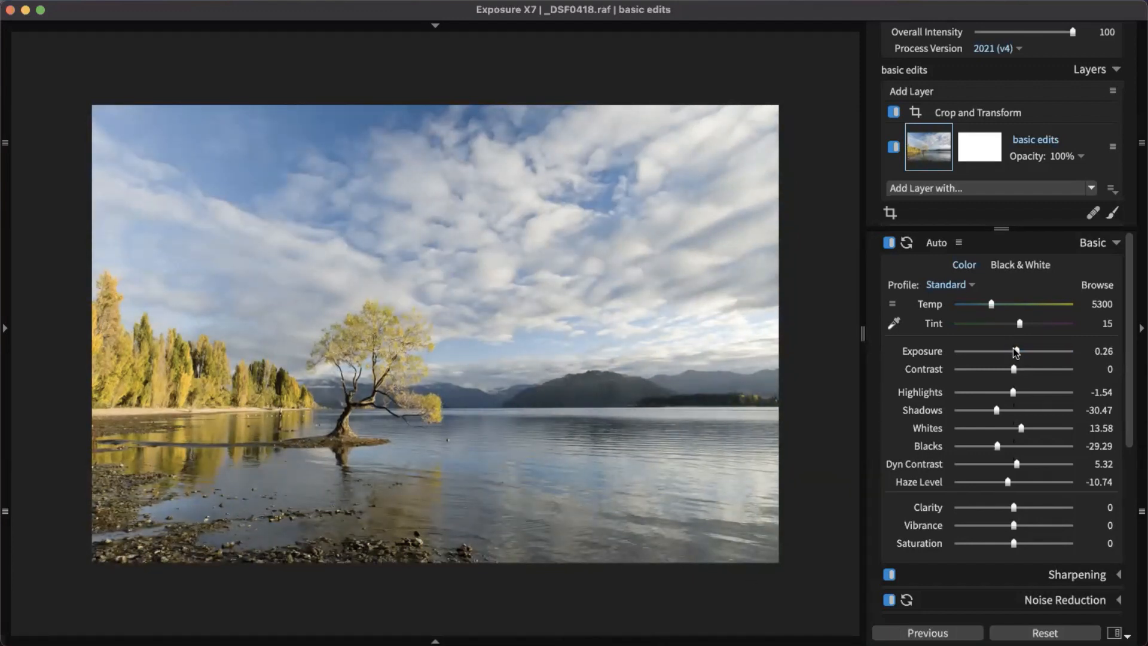
{"action": "left_click_drag", "start_coordinate": [1017, 353], "coordinate": [1016, 353]}
{"action": "left_click", "coordinate": [1076, 245]}
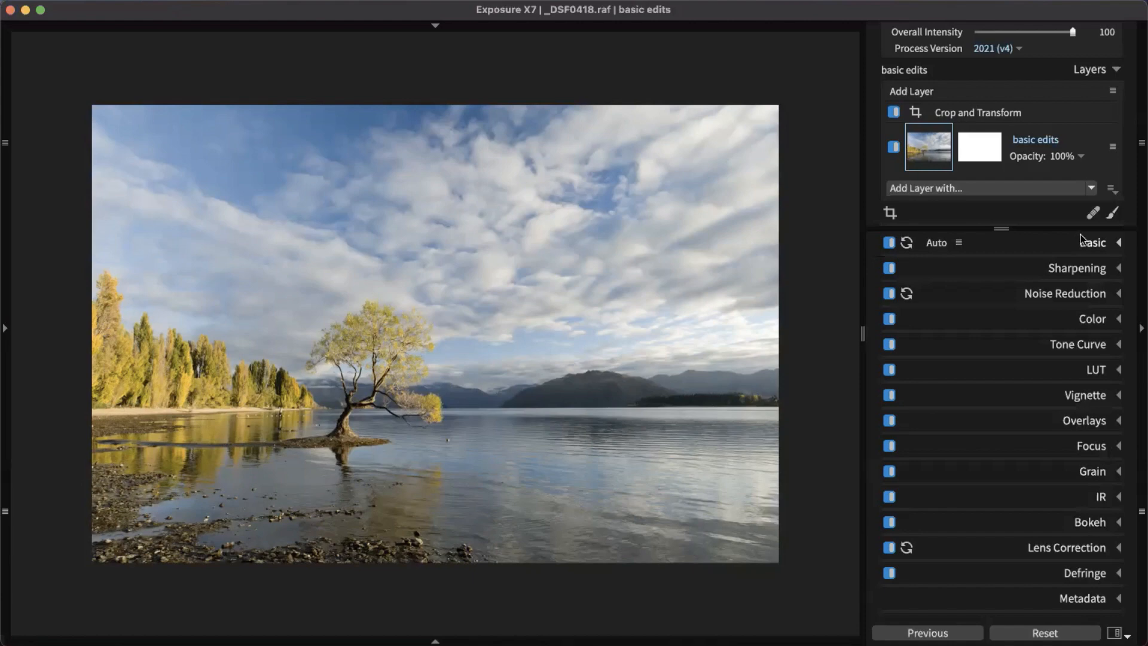
Step: Return to the thumbnail grid and create a virtual copy of _DSF0418.raf
{"action": "double_click", "coordinate": [573, 382]}
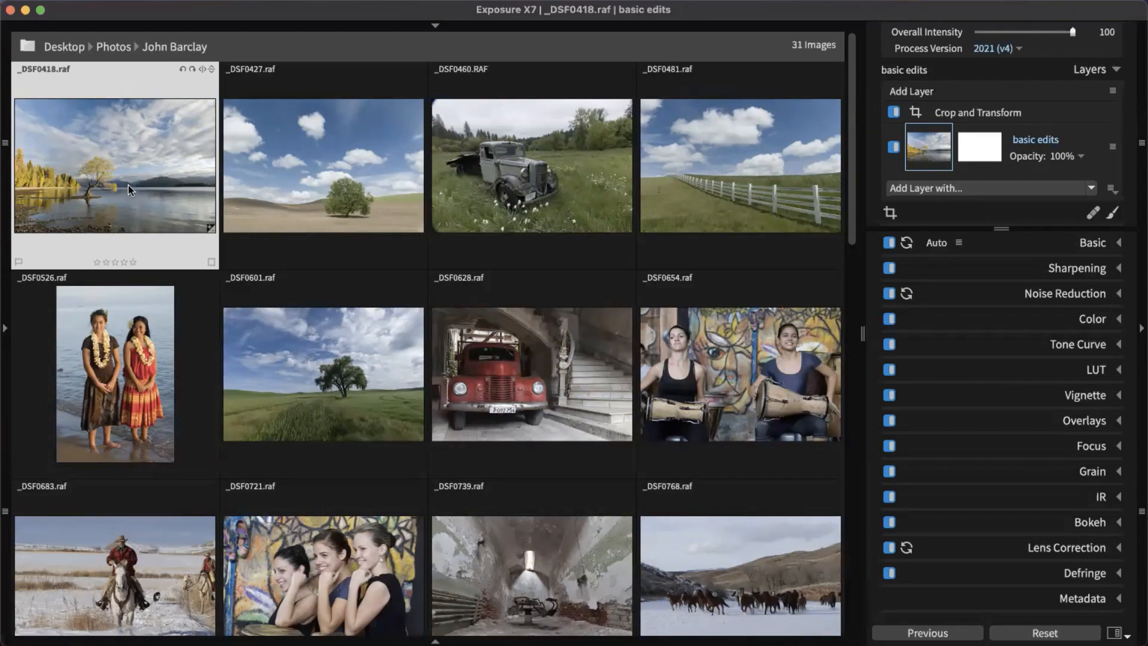
{"action": "right_click", "coordinate": [141, 178]}
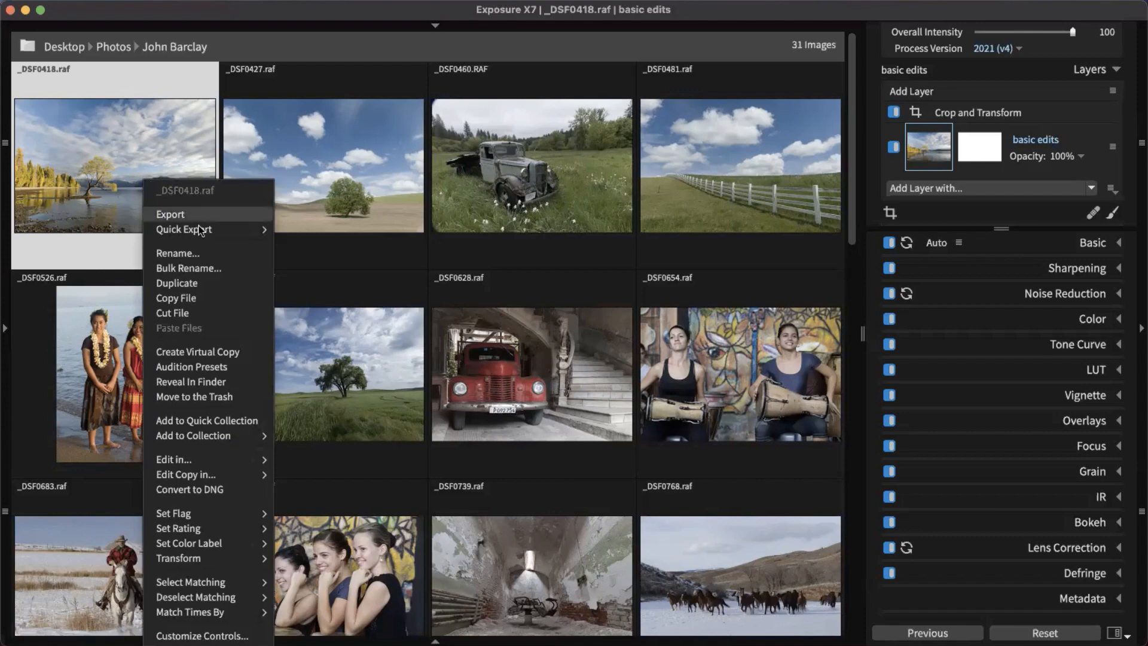
{"action": "left_click", "coordinate": [222, 351]}
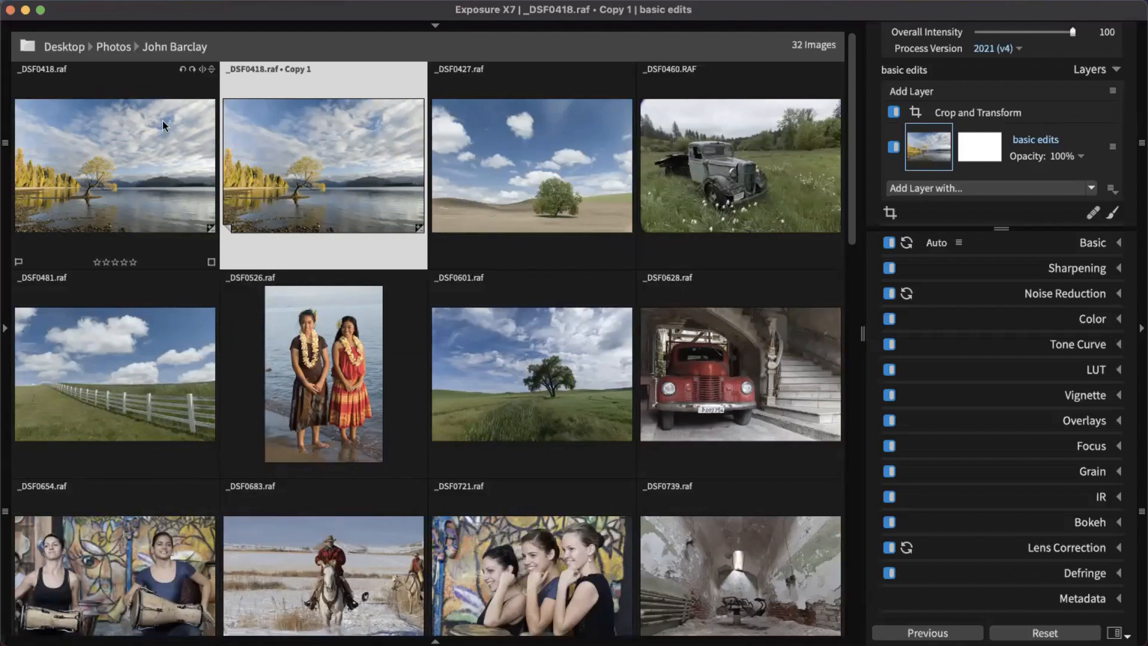
Step: Reset all edits on the original _DSF0418.raf and check its layers against those of the virtual copy
{"action": "left_click", "coordinate": [123, 139]}
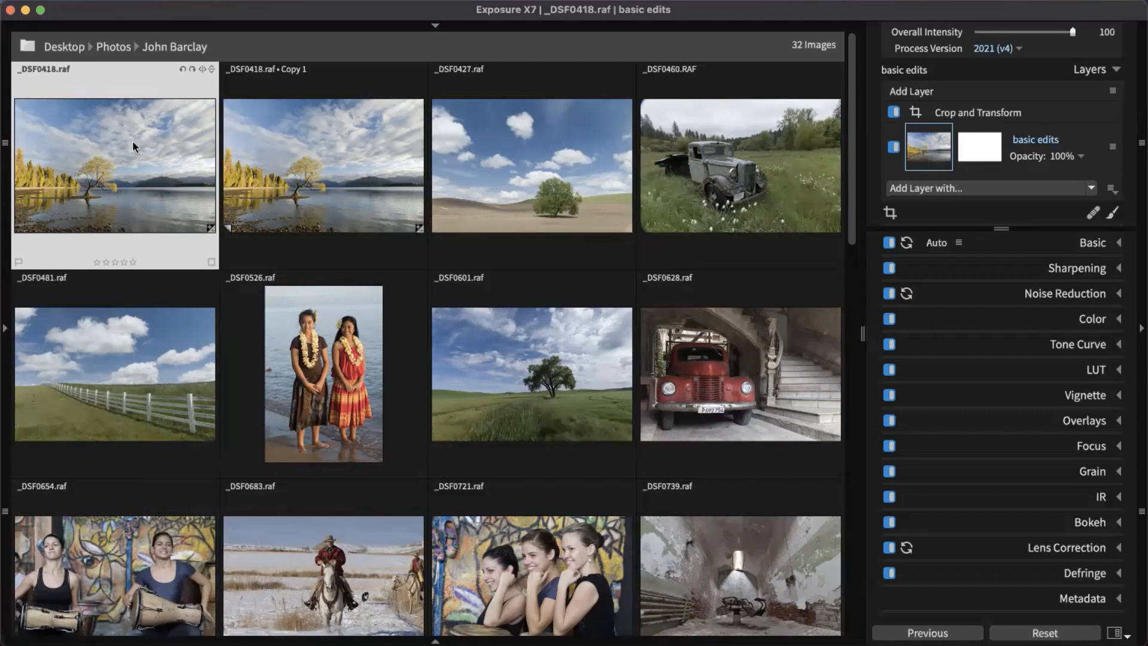
{"action": "left_click", "coordinate": [1062, 629]}
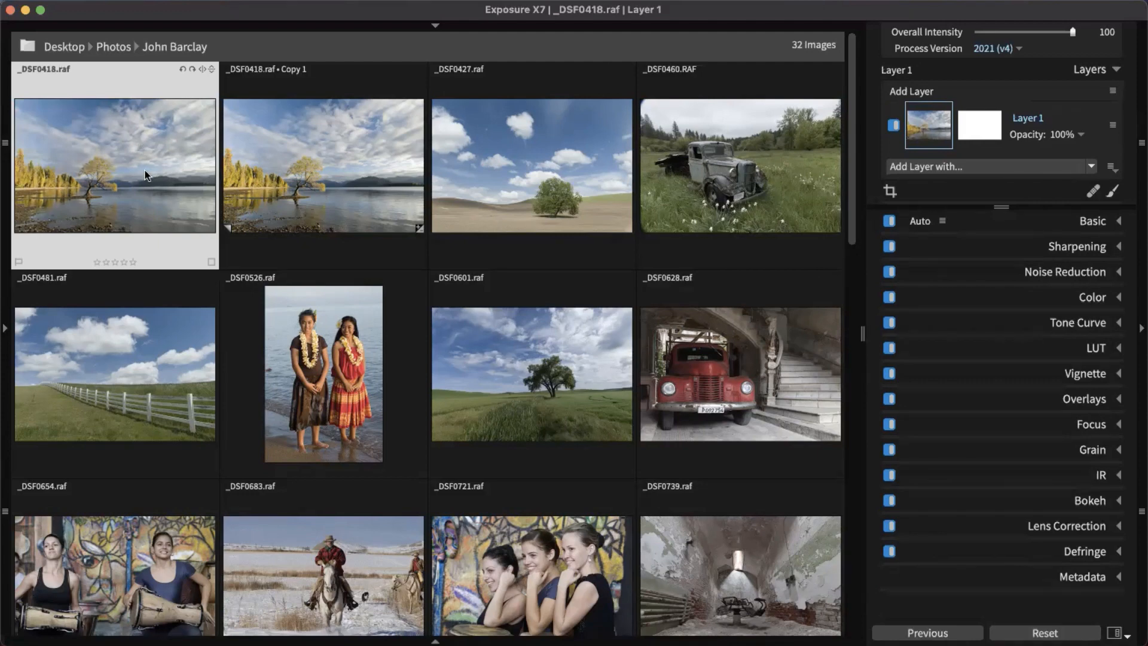
{"action": "left_click", "coordinate": [340, 167]}
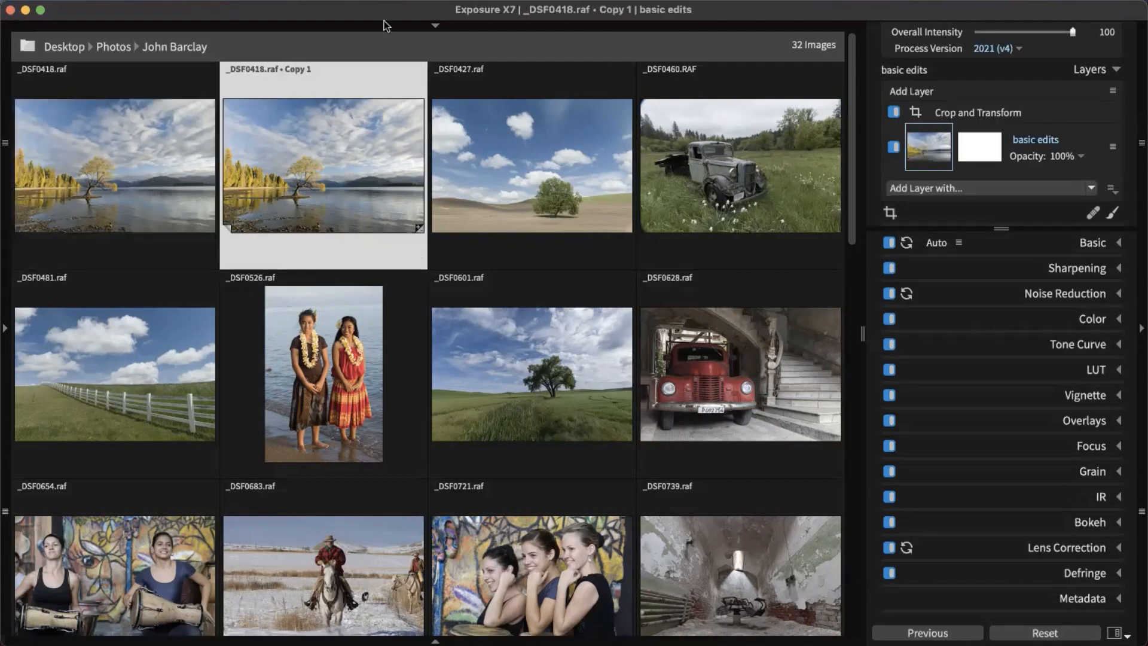
{"action": "left_click", "coordinate": [209, 181]}
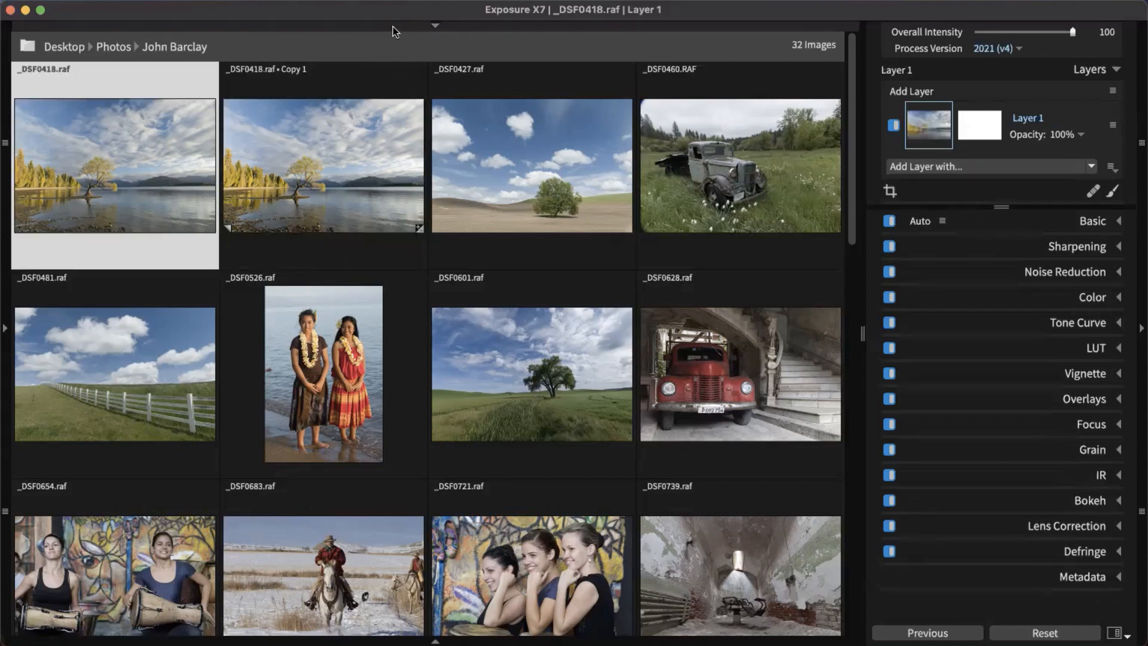
Step: Switch the workspace layout to the Editing preset
{"action": "left_click", "coordinate": [393, 27]}
{"action": "left_click", "coordinate": [386, 22]}
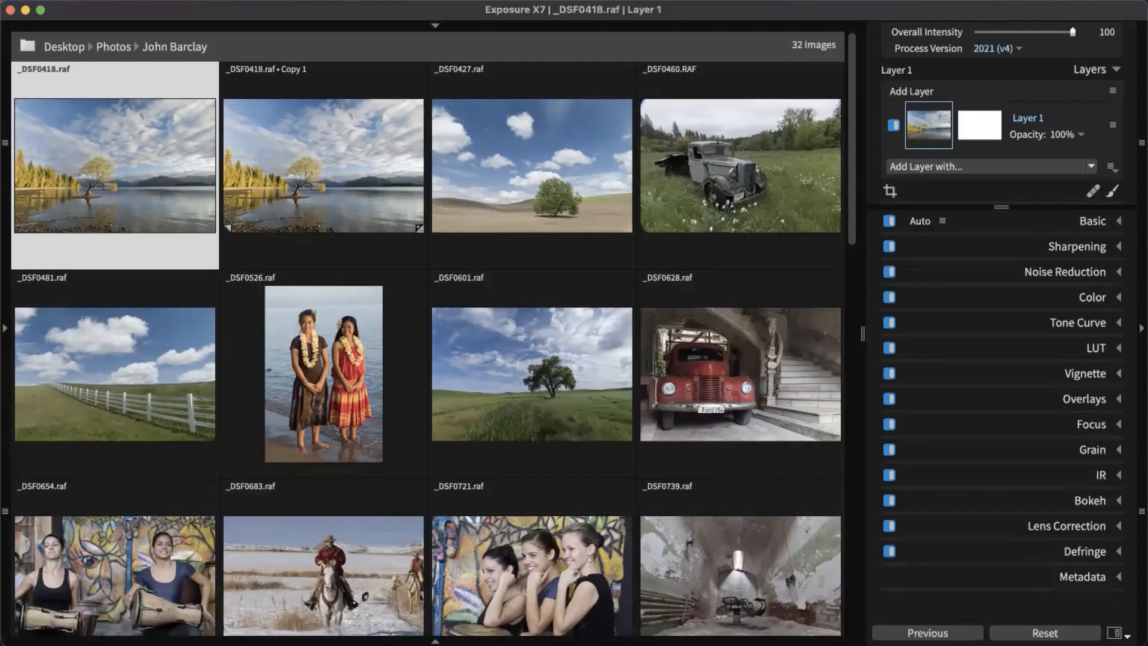
{"action": "left_click", "coordinate": [1116, 634]}
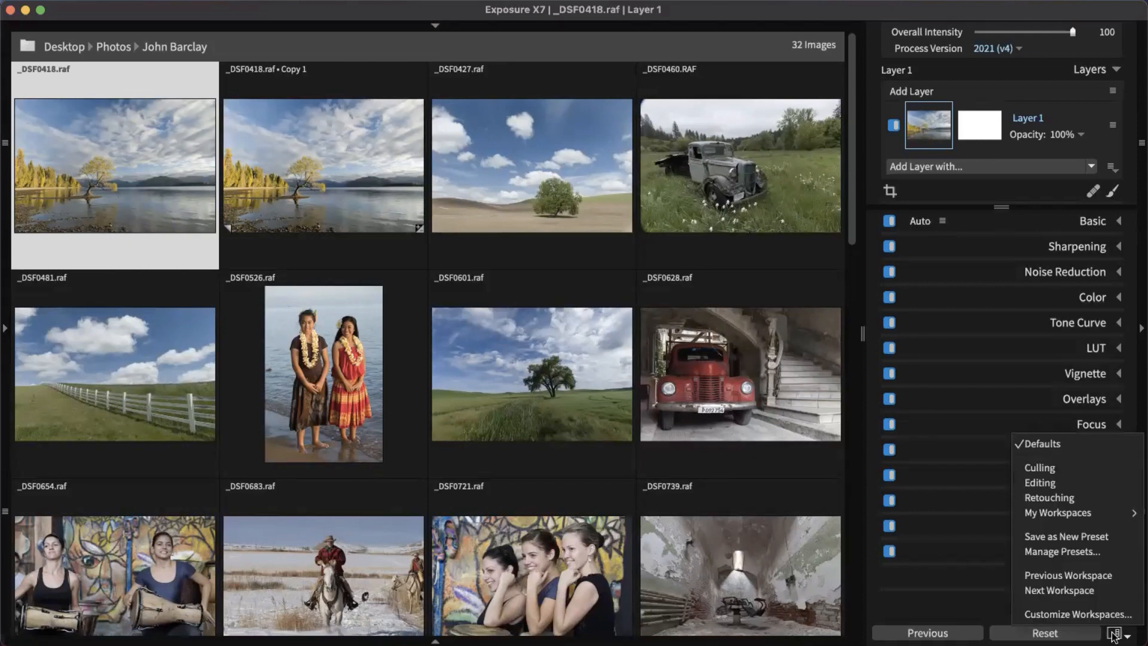
{"action": "left_click", "coordinate": [1046, 480]}
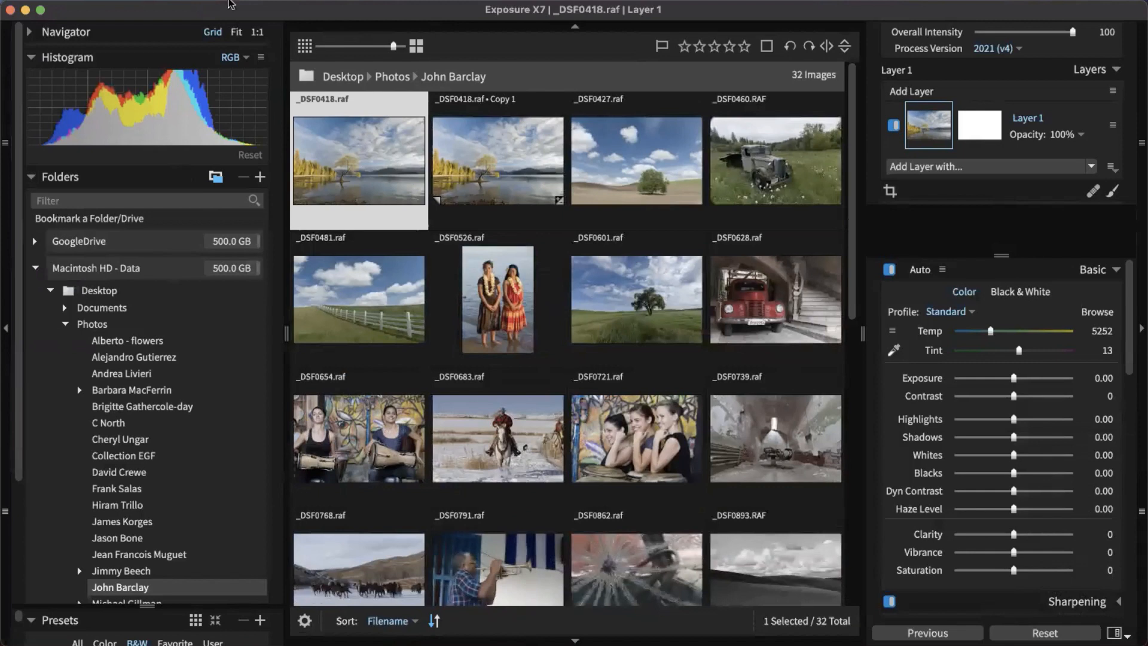
{"action": "left_click", "coordinate": [503, 27]}
{"action": "left_click", "coordinate": [501, 27]}
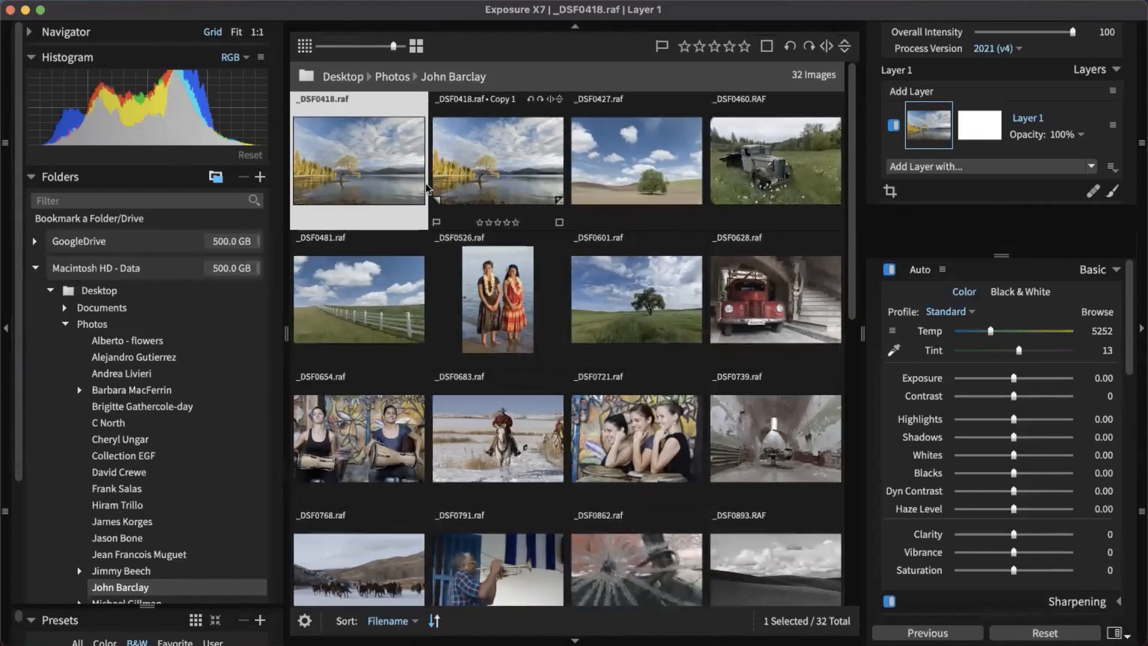
Step: Open the original _DSF0418.raf and compare it with its virtual copy, trying the Horizontal layout before choosing Vertical
{"action": "double_click", "coordinate": [393, 176]}
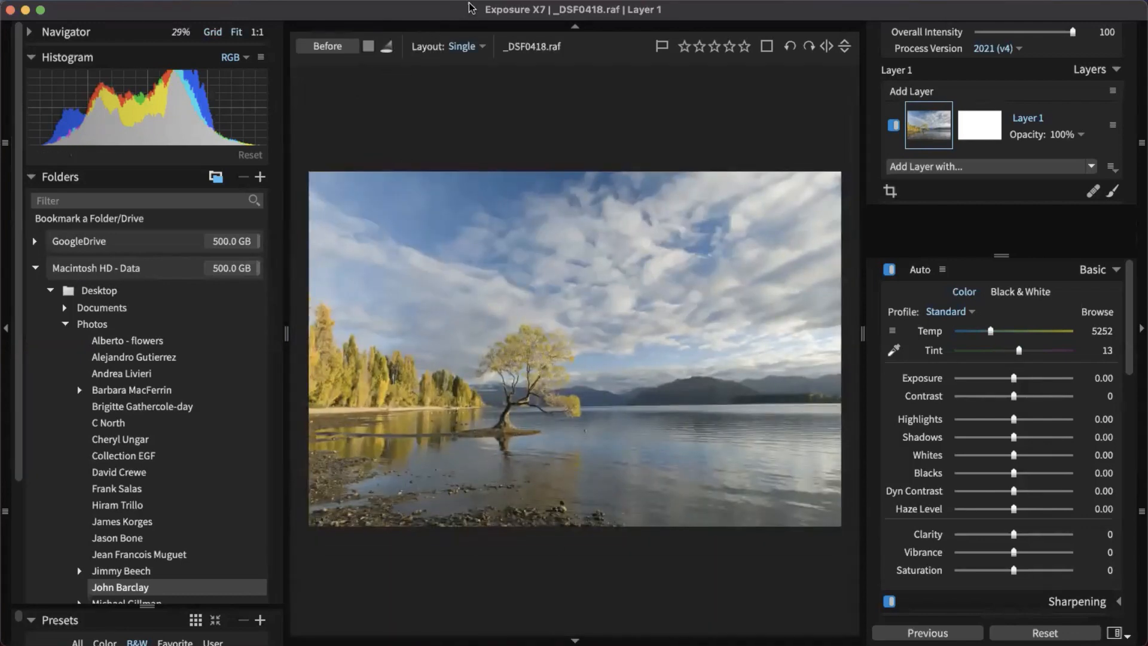
{"action": "key", "text": "3"}
{"action": "key", "text": "0"}
{"action": "left_click", "coordinate": [473, 48]}
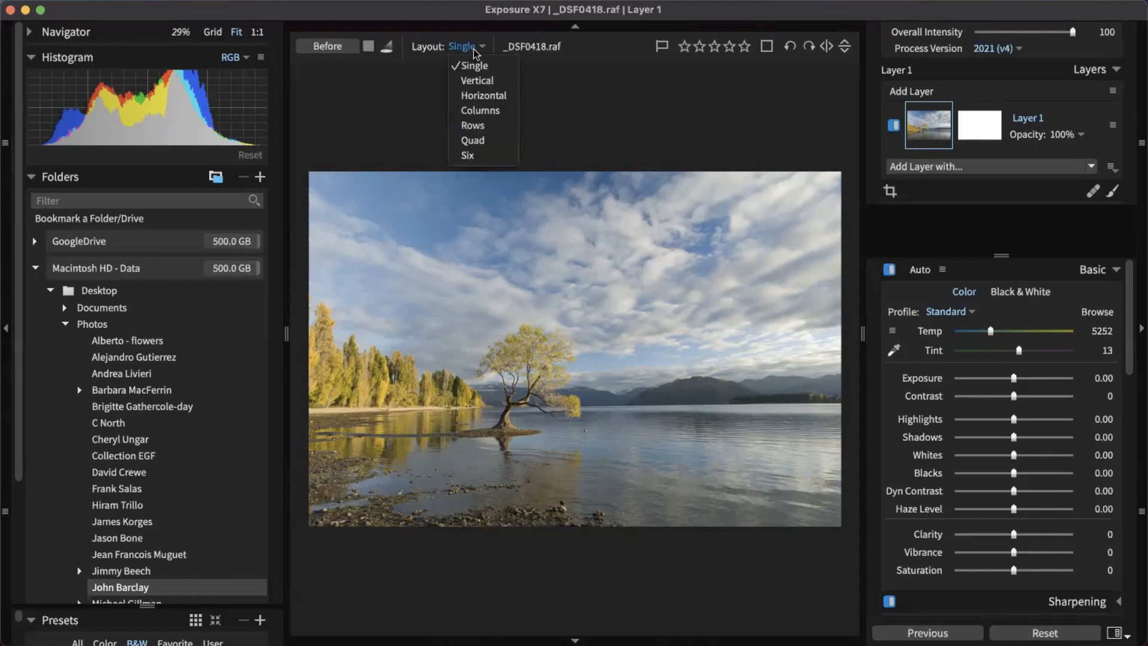
{"action": "left_click", "coordinate": [486, 95]}
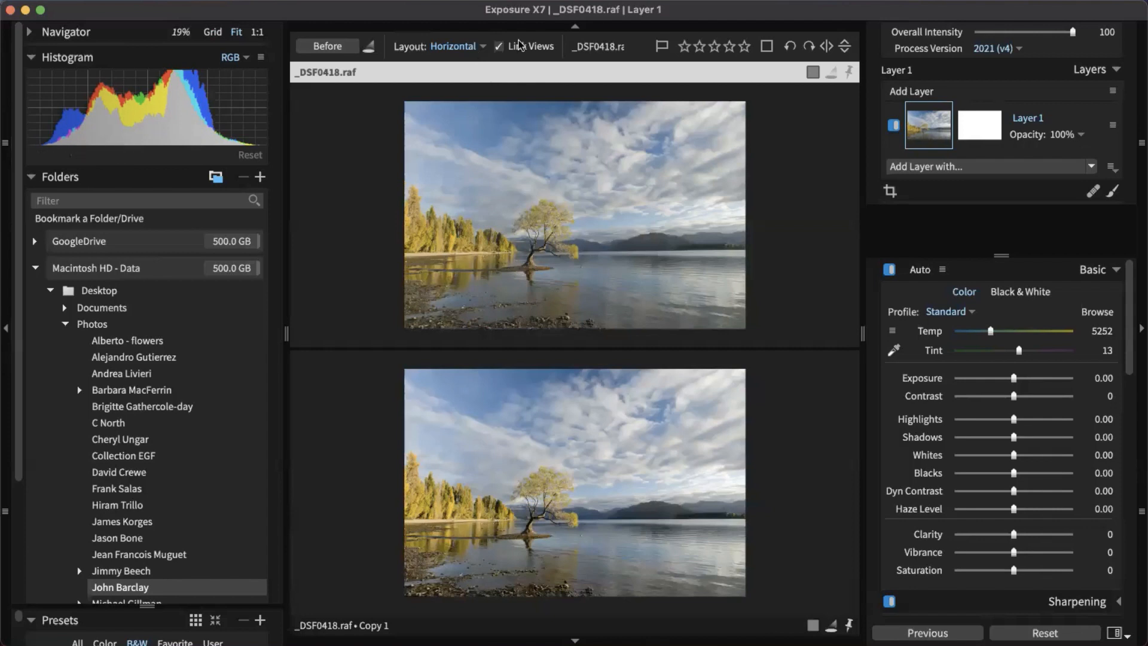
{"action": "left_click", "coordinate": [467, 48]}
{"action": "left_click", "coordinate": [467, 81]}
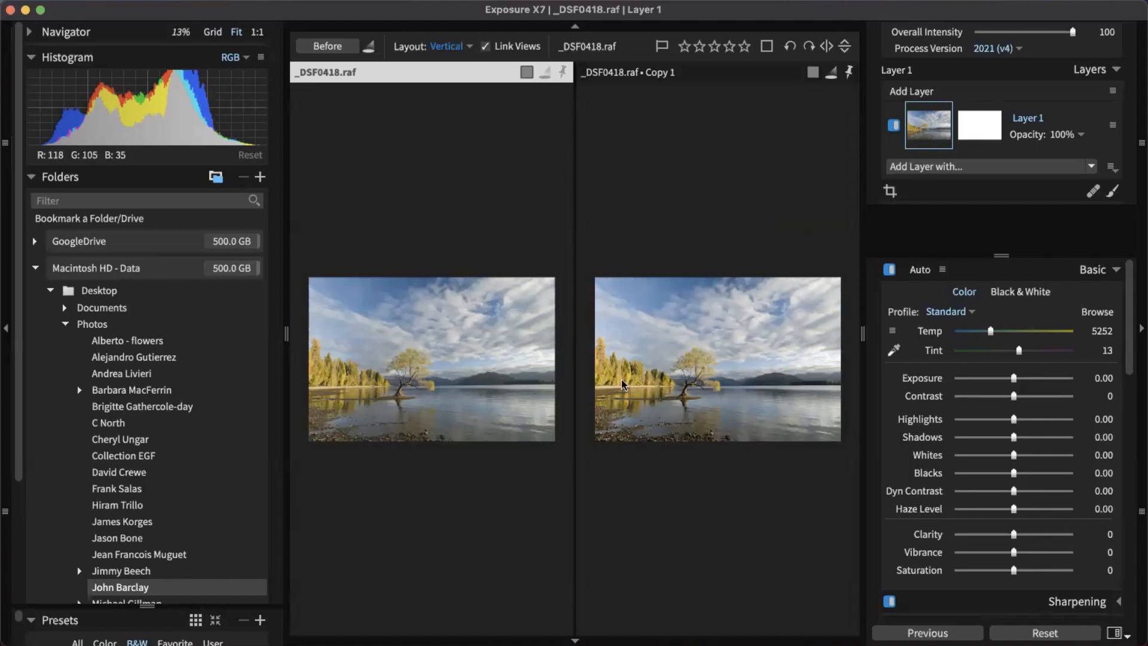
Step: Enlarge the comparison area and examine the lone tree and treeline up close in the original and the copy
{"action": "scroll", "coordinate": [755, 327], "scroll_direction": "up", "scroll_amount": 1}
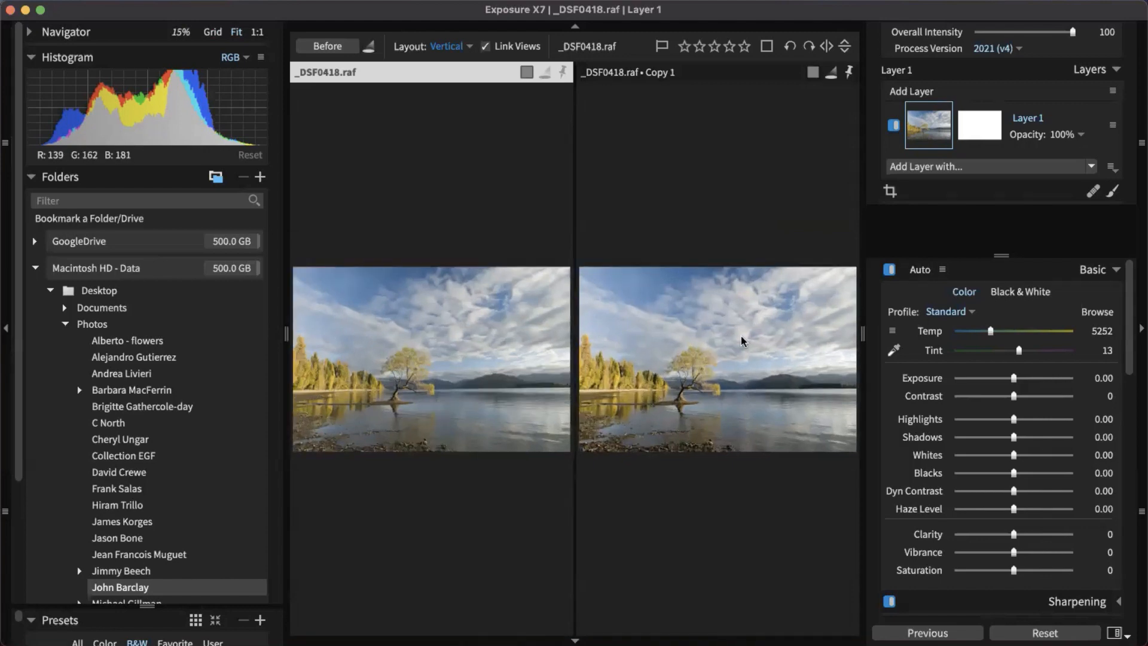
{"action": "scroll", "coordinate": [717, 329], "scroll_direction": "up", "scroll_amount": 1}
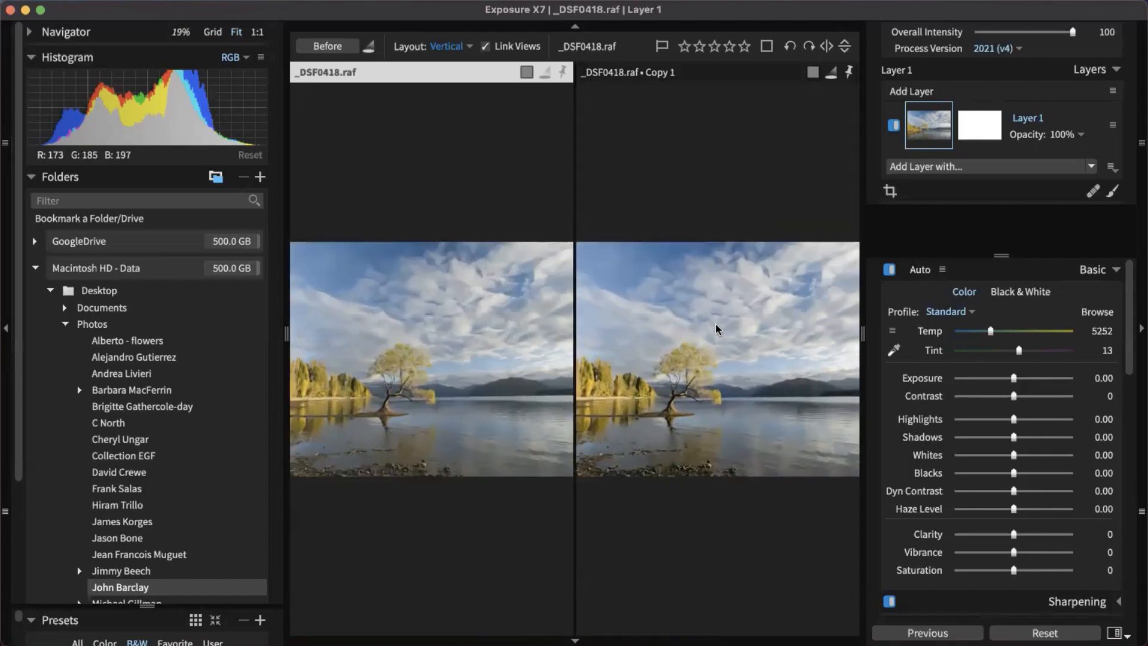
{"action": "left_click", "coordinate": [7, 351]}
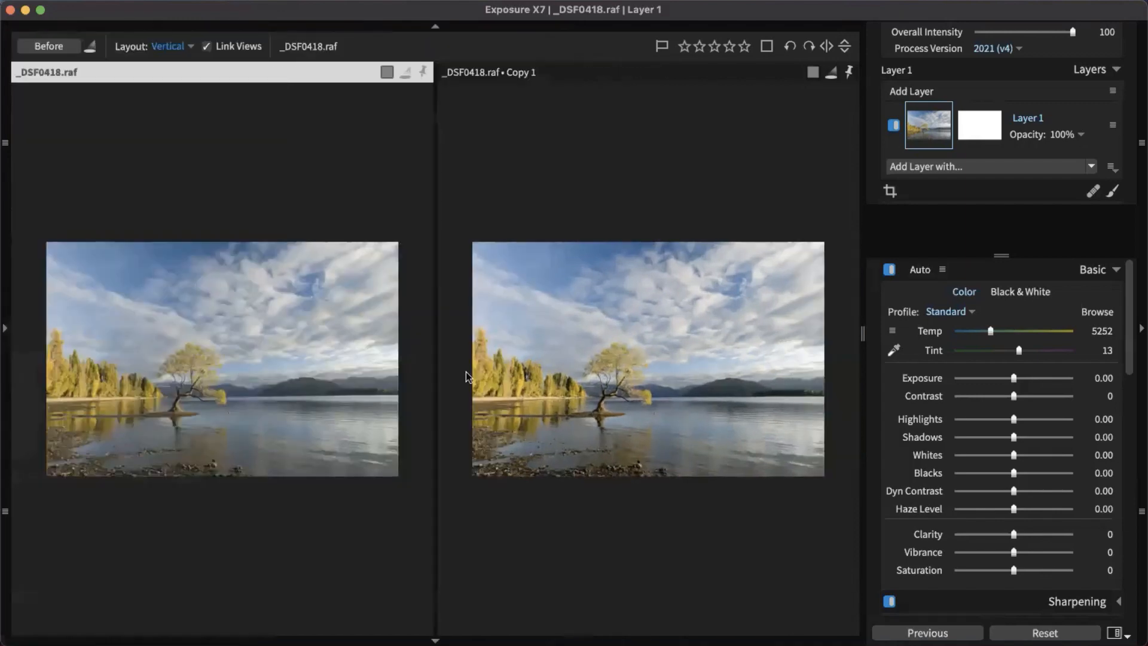
{"action": "scroll", "coordinate": [553, 366], "scroll_direction": "up", "scroll_amount": 4}
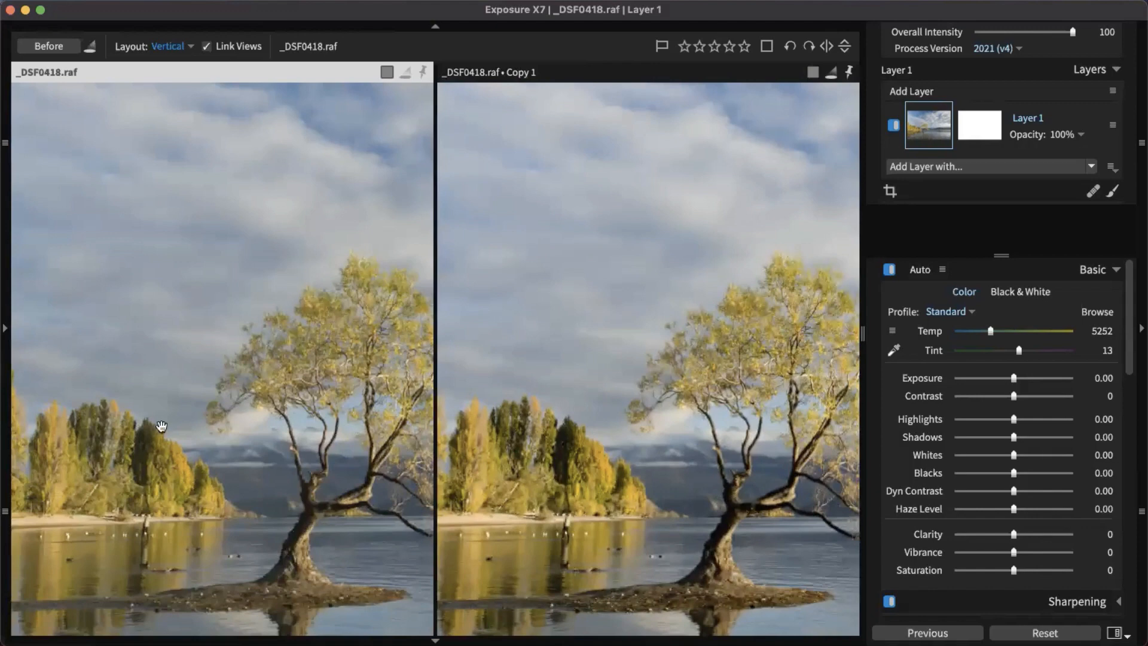
Step: Try raising the original photo's Exposure to 0.97, then reset it to zero
{"action": "scroll", "coordinate": [317, 317], "scroll_direction": "down", "scroll_amount": 3}
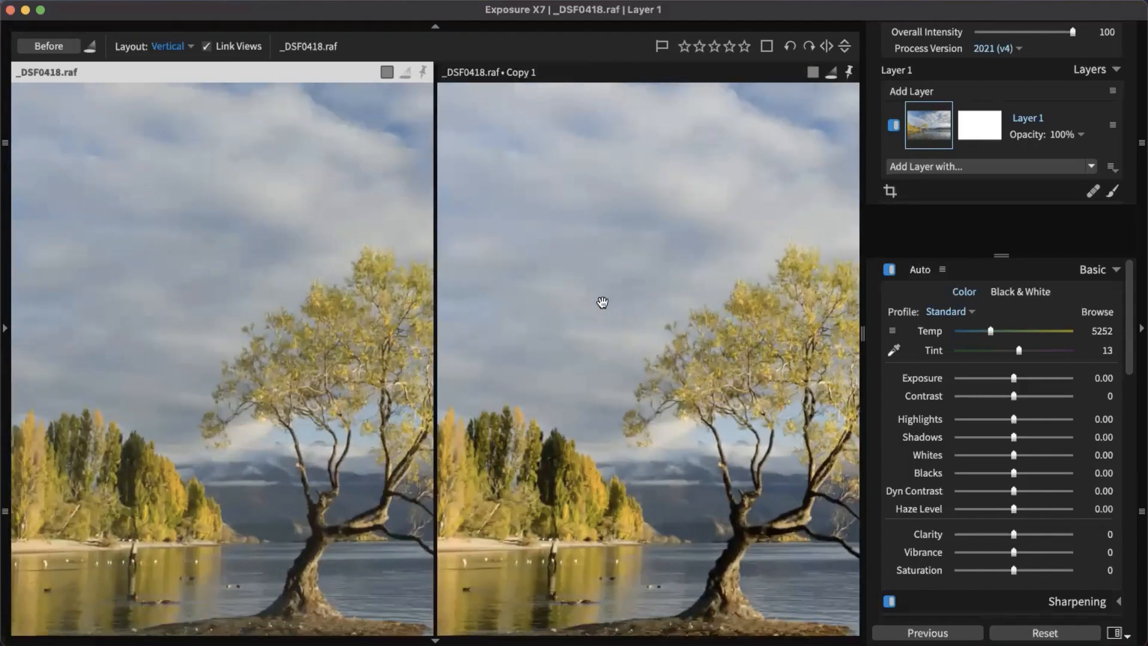
{"action": "scroll", "coordinate": [604, 302], "scroll_direction": "down", "scroll_amount": 3}
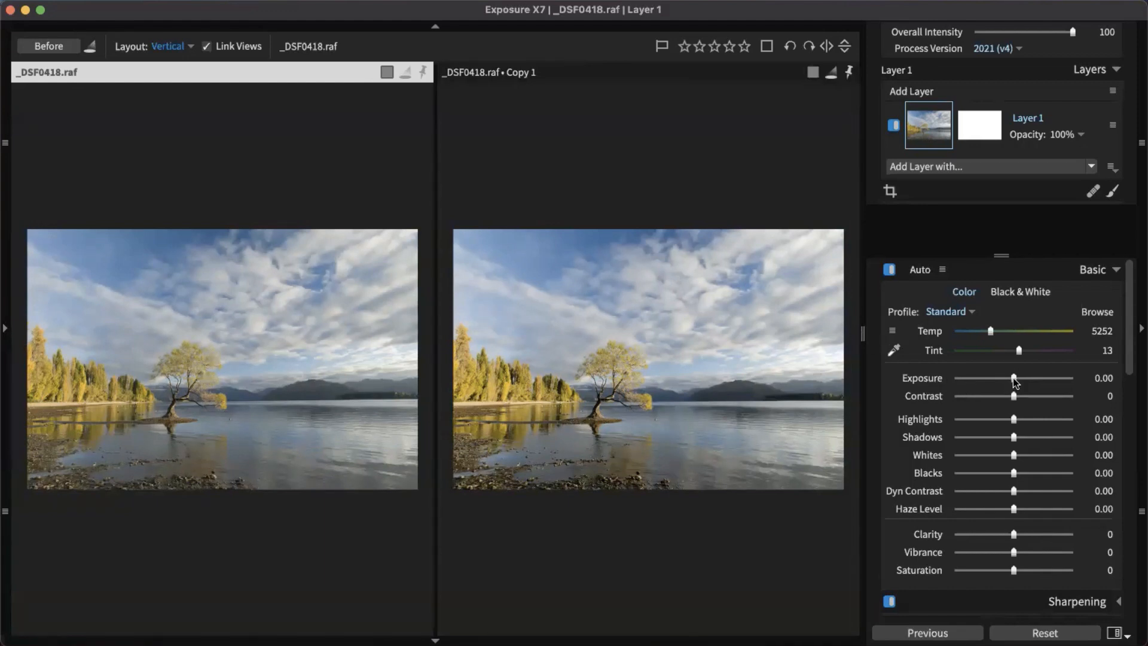
{"action": "left_click_drag", "start_coordinate": [1013, 378], "coordinate": [1014, 381]}
{"action": "left_click_drag", "start_coordinate": [1014, 378], "coordinate": [1026, 379]}
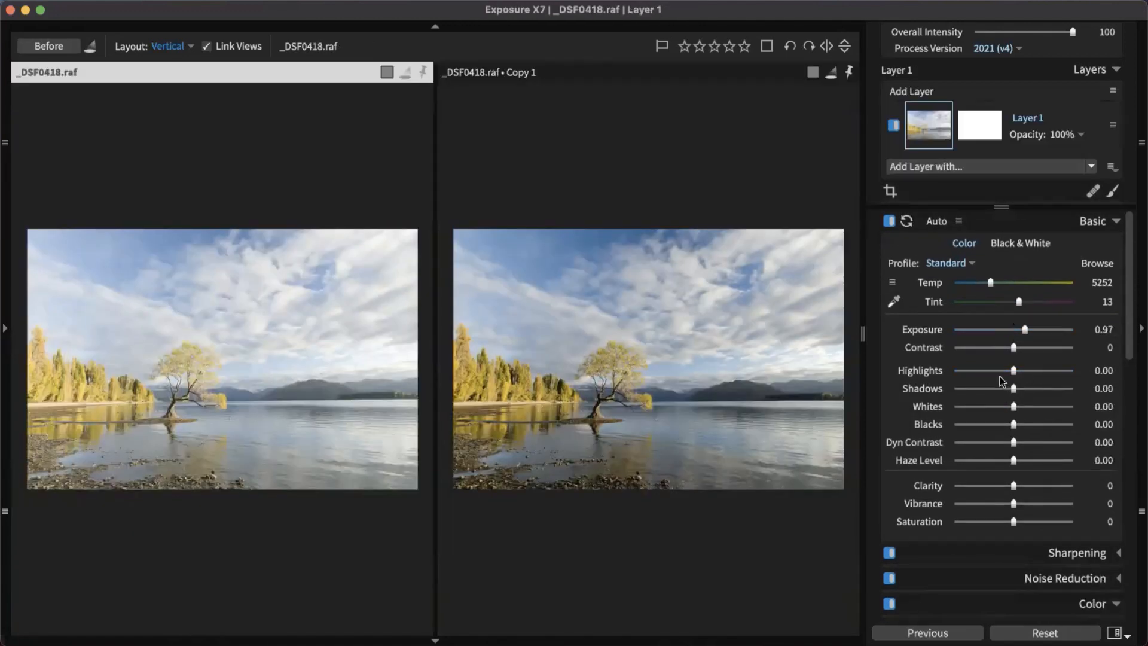
{"action": "double_click", "coordinate": [1025, 330]}
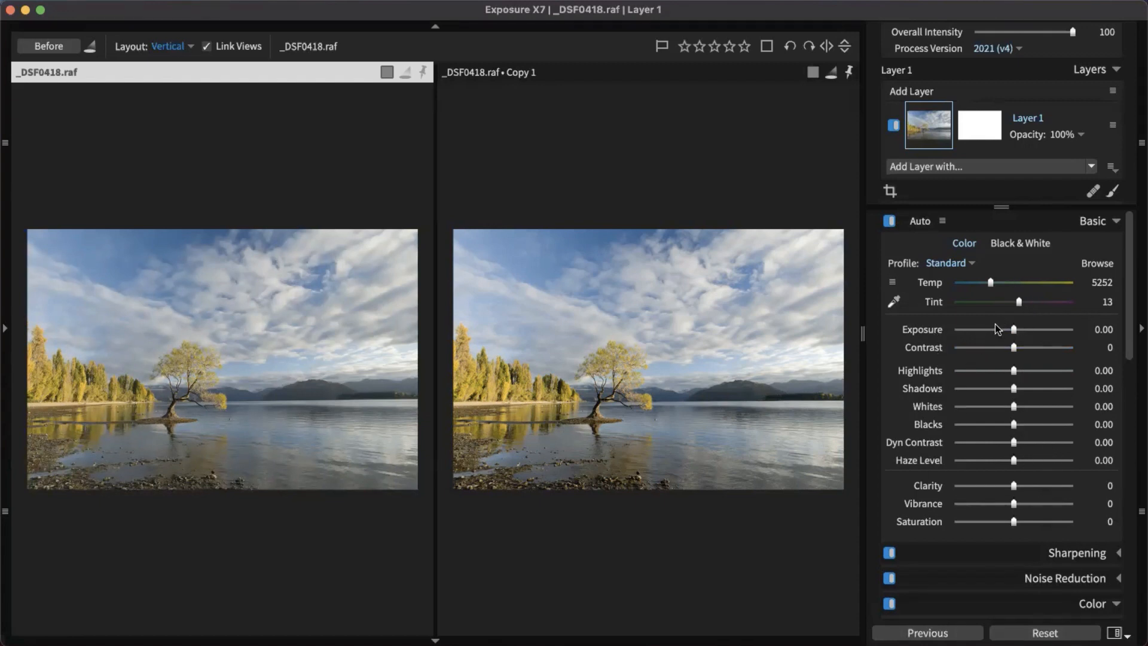
Step: Try nudging the original's Exposure up and down in 0.10 increments, ending back at 0.00
{"action": "left_click_drag", "start_coordinate": [1001, 327], "coordinate": [1010, 334]}
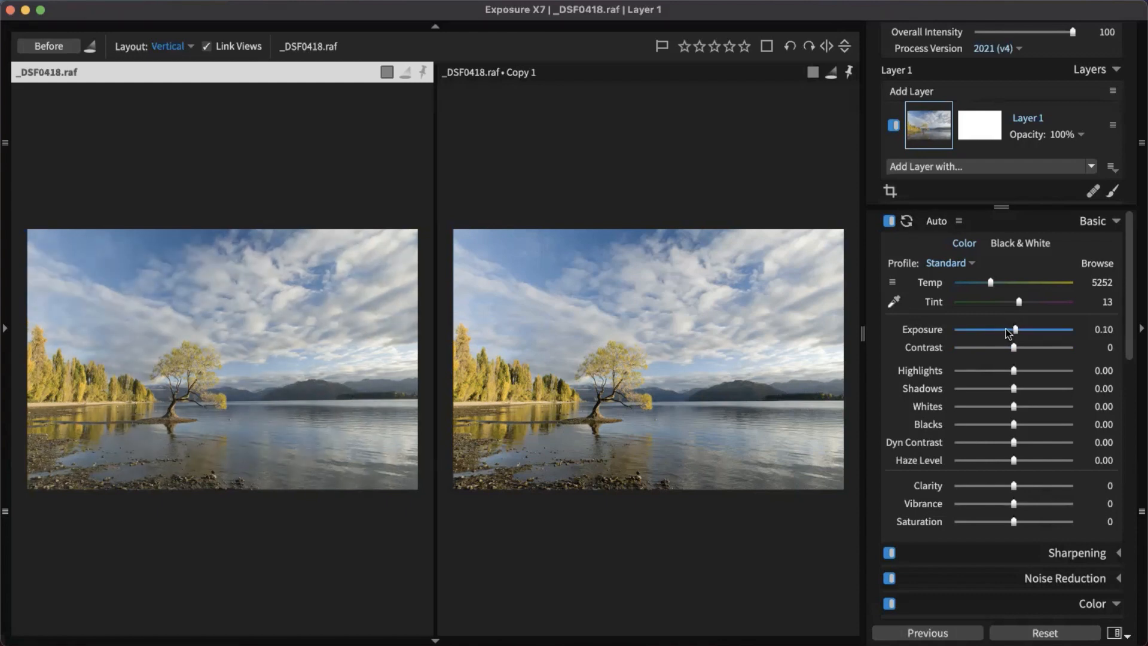
{"action": "key", "text": "Up"}
{"action": "key", "text": "Up"}
{"action": "key", "text": "Up"}
{"action": "key", "text": "Down"}
{"action": "key", "text": "Down"}
{"action": "key", "text": "Down"}
{"action": "key", "text": "Down"}
{"action": "key", "text": "Down"}
{"action": "key", "text": "Down"}
{"action": "key", "text": "Down"}
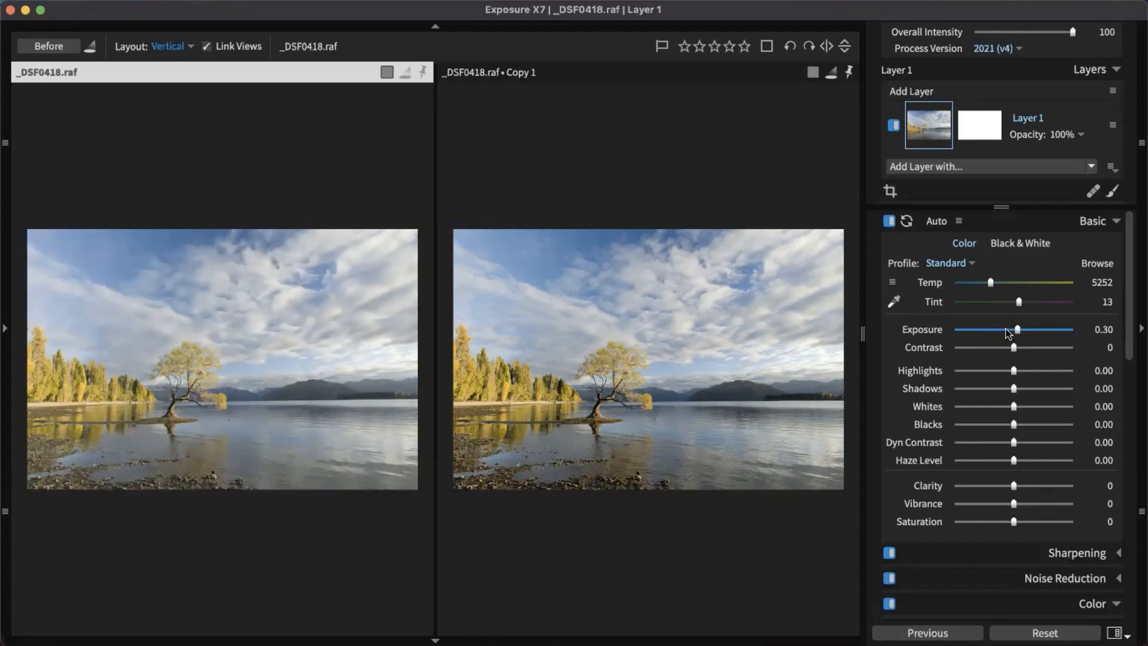
{"action": "key", "text": "Down"}
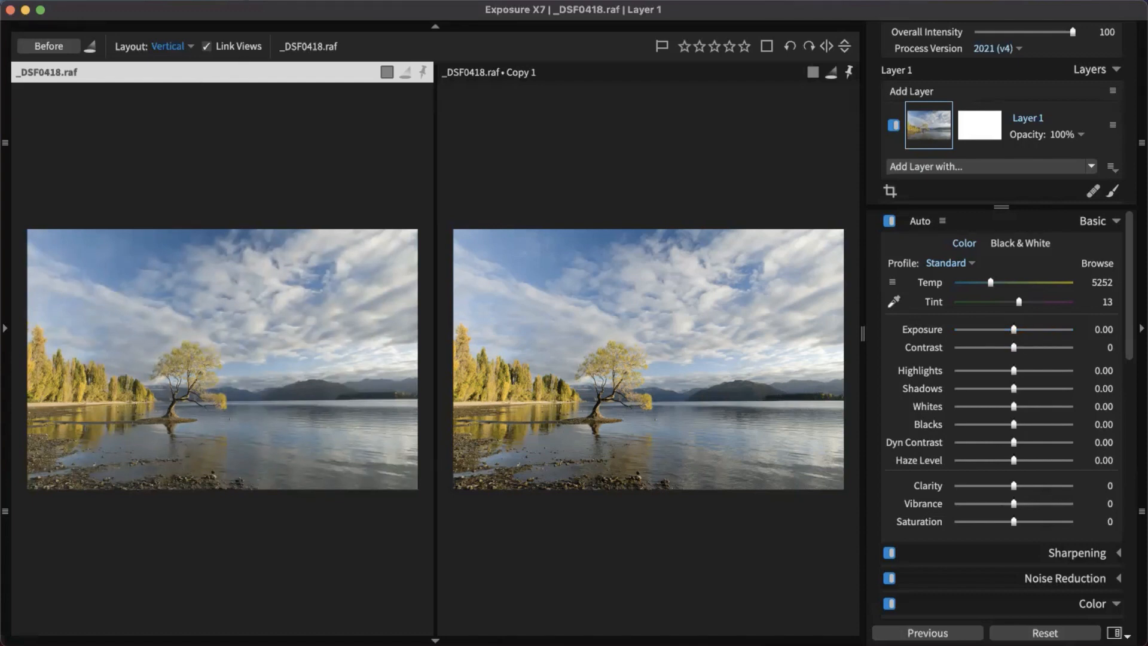
{"action": "left_click", "coordinate": [241, 0]}
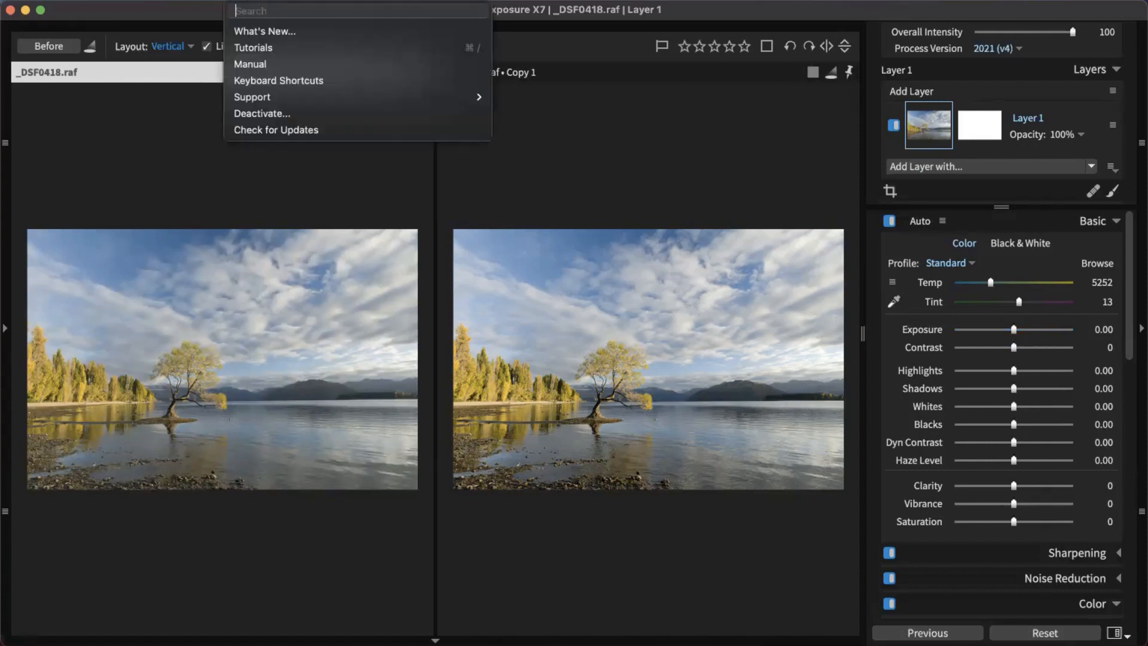
{"action": "left_click", "coordinate": [240, 0]}
{"action": "left_click", "coordinate": [240, 0]}
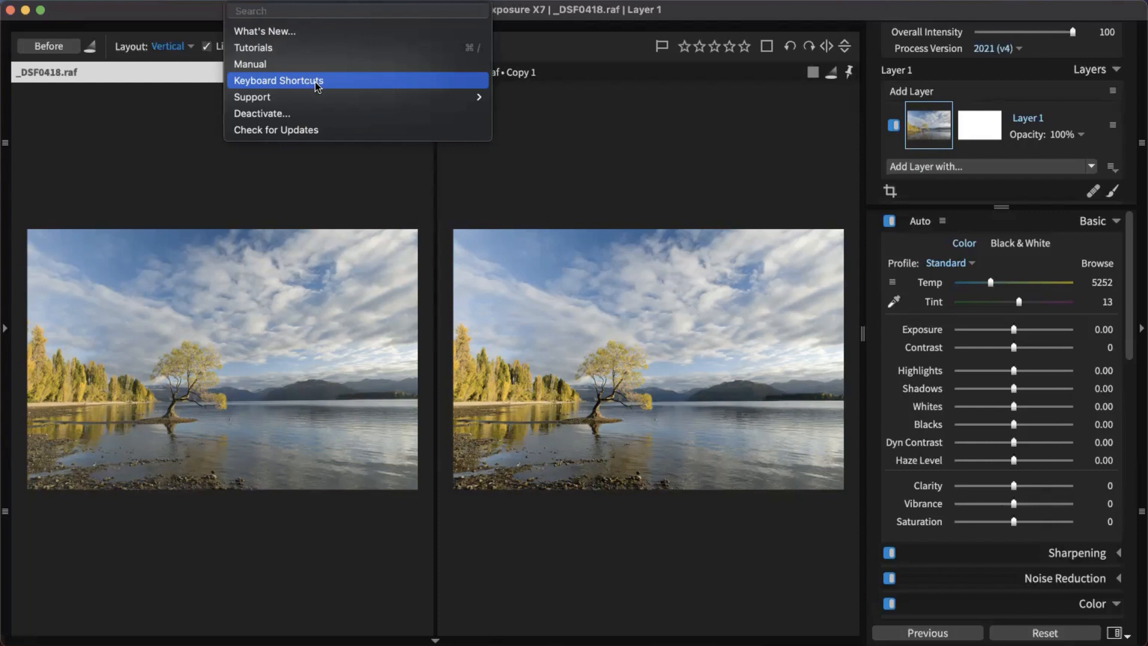
{"action": "left_click", "coordinate": [587, 166]}
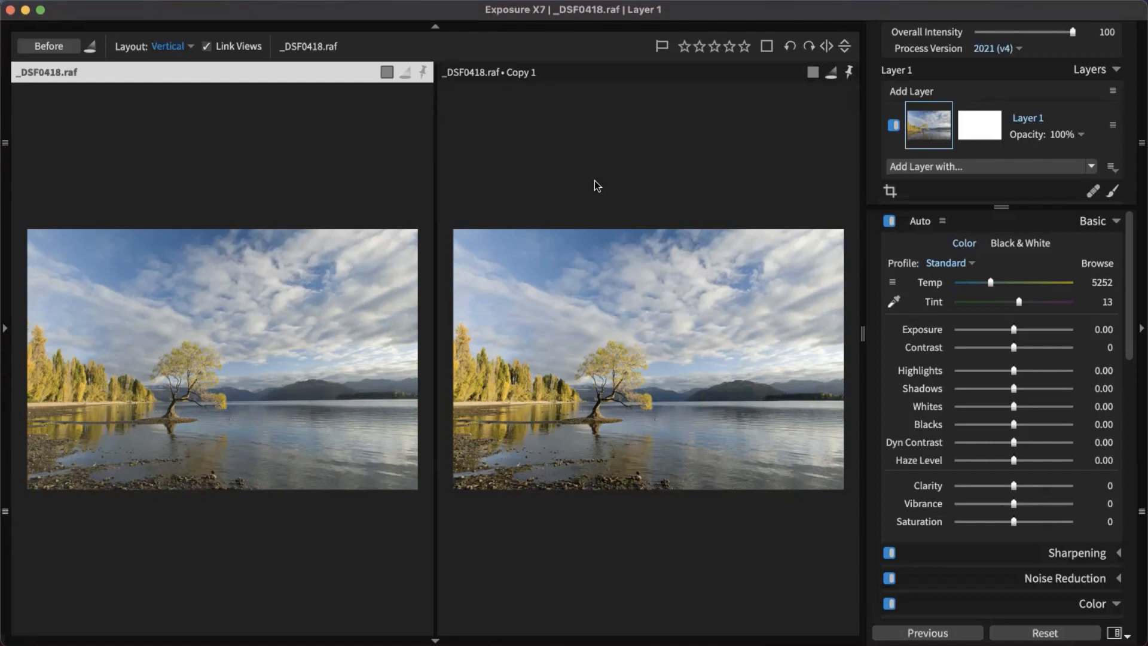
Step: Open the keyboard shortcut preferences and look through the Creative Editing and Navigating actions
{"action": "key", "text": "super+comma"}
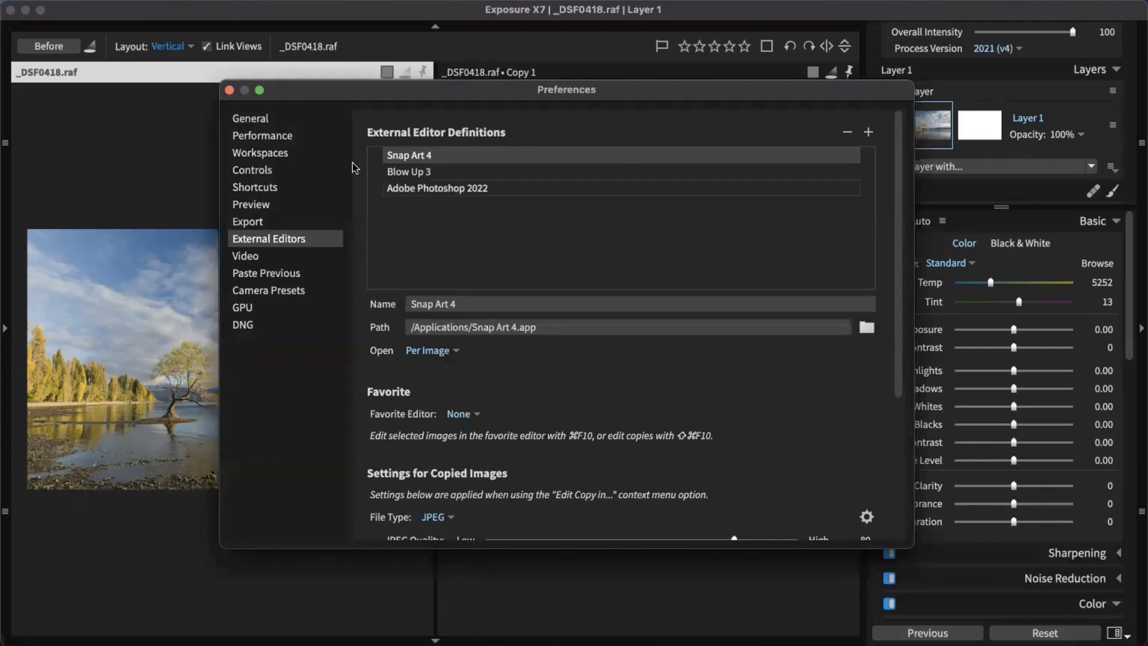
{"action": "left_click", "coordinate": [285, 188]}
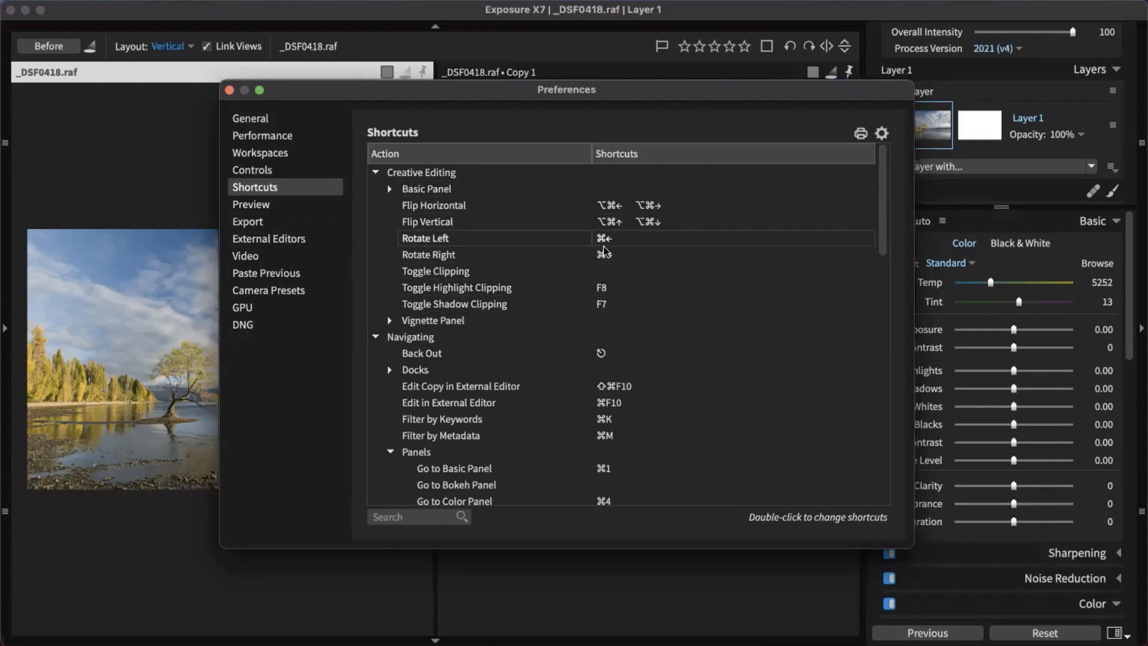
{"action": "scroll", "coordinate": [601, 266], "scroll_direction": "down", "scroll_amount": 5}
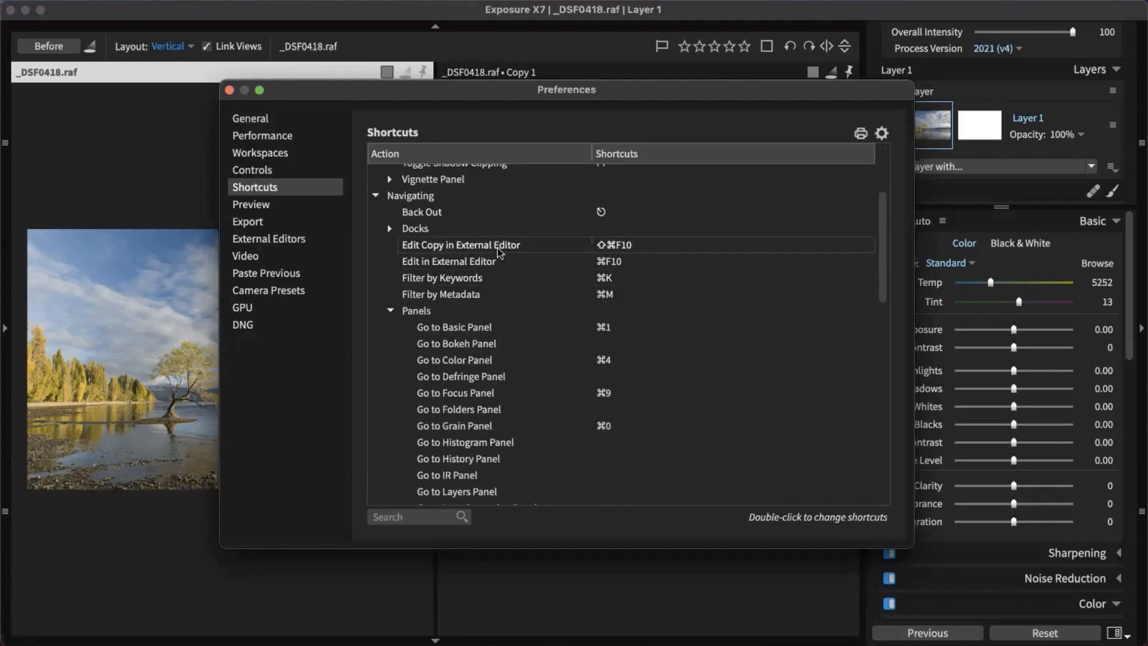
{"action": "scroll", "coordinate": [501, 251], "scroll_direction": "down", "scroll_amount": 15}
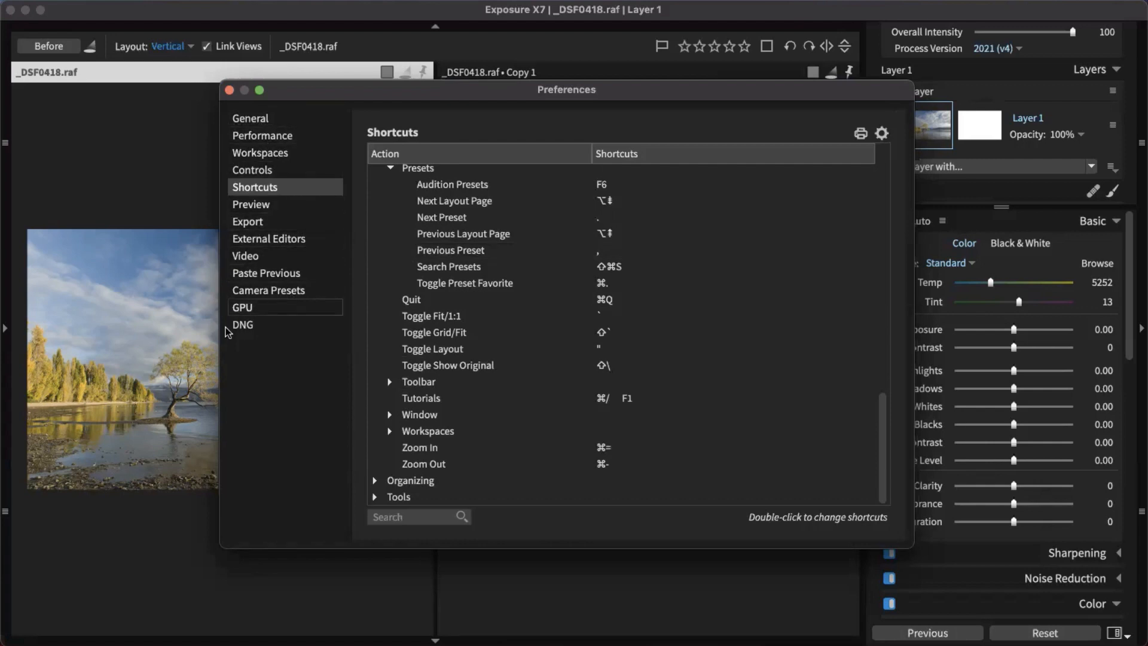
Step: Check the Controls and General preferences, then return to the shortcut list and review the shortcuts for Tools actions
{"action": "left_click", "coordinate": [265, 171]}
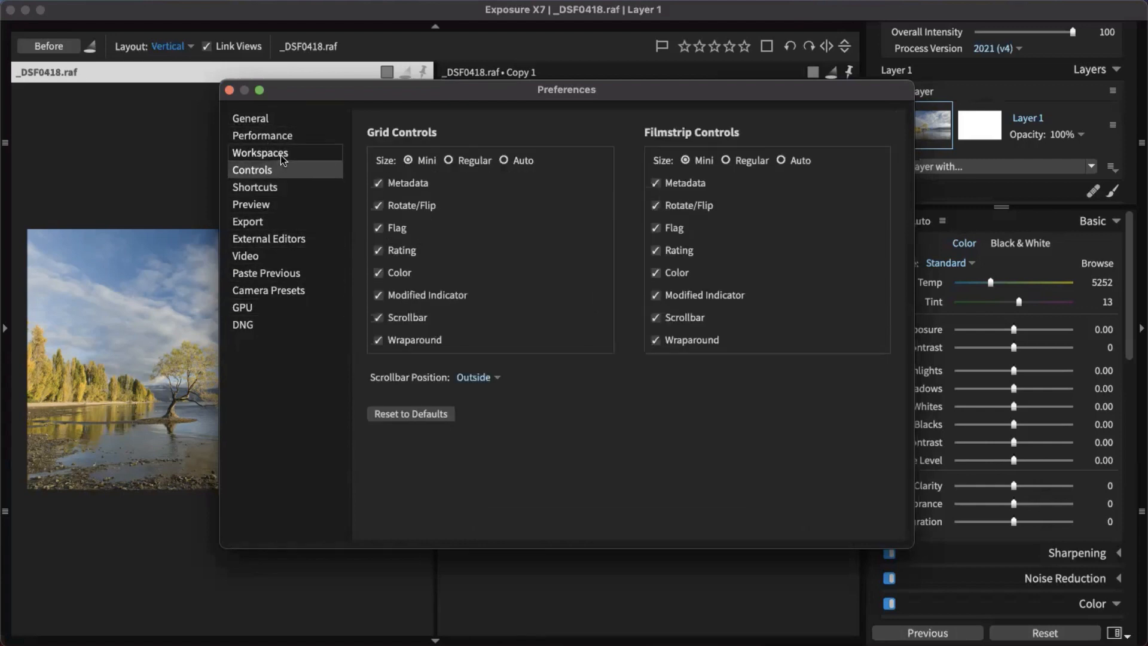
{"action": "left_click", "coordinate": [275, 118]}
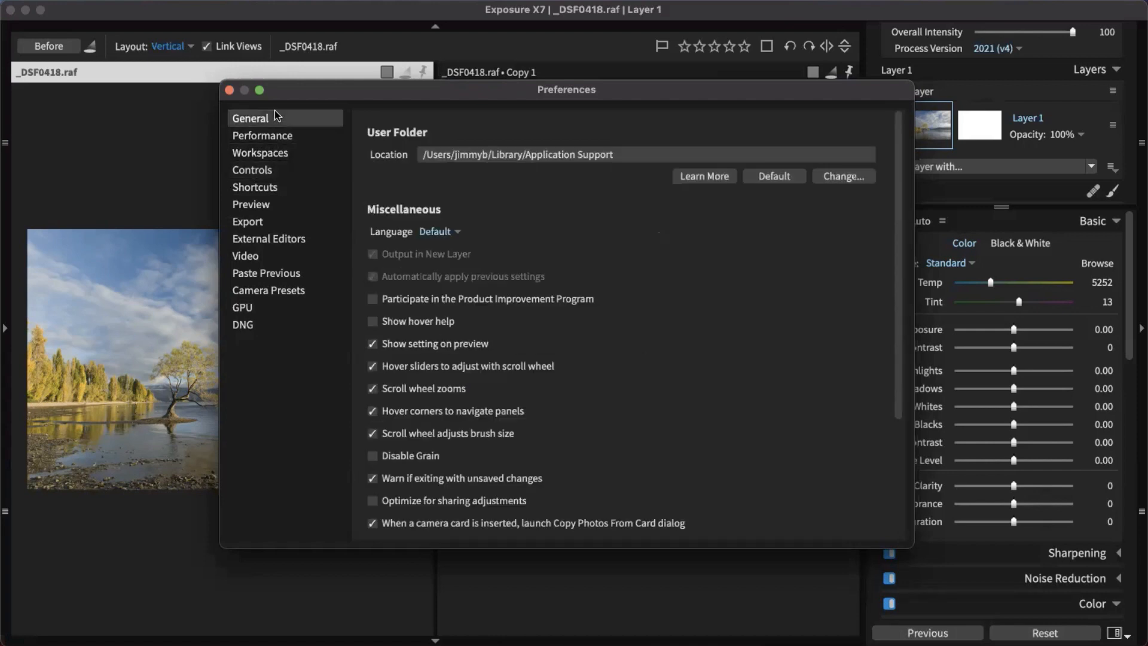
{"action": "left_click", "coordinate": [272, 187]}
{"action": "scroll", "coordinate": [467, 326], "scroll_direction": "down", "scroll_amount": 12}
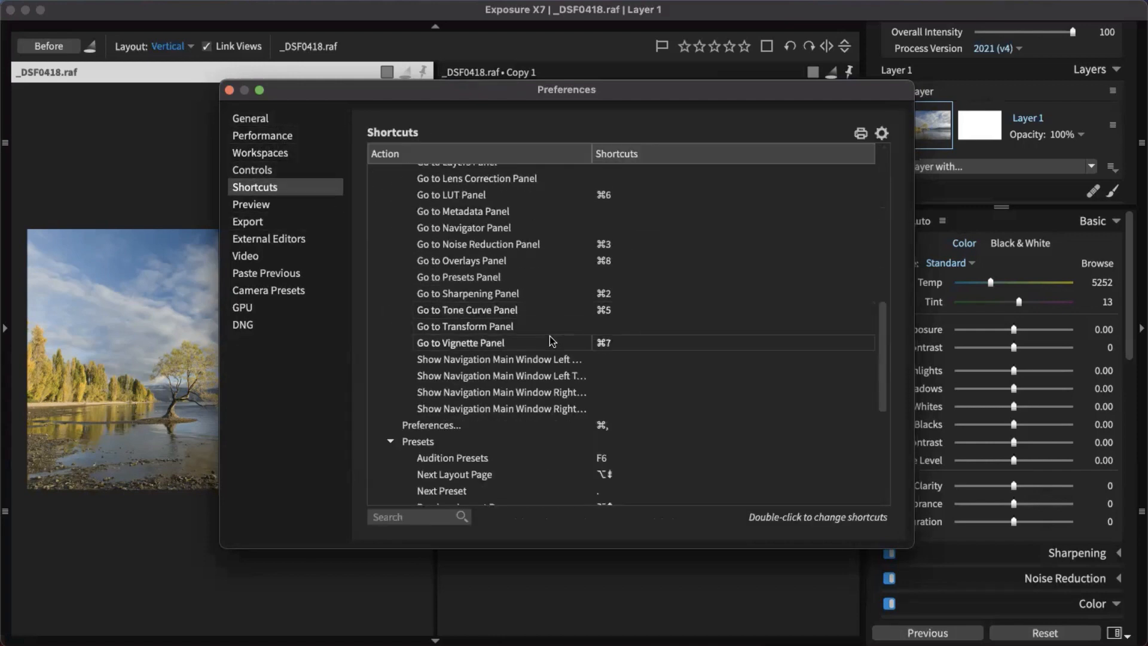
{"action": "scroll", "coordinate": [501, 339], "scroll_direction": "down", "scroll_amount": 4}
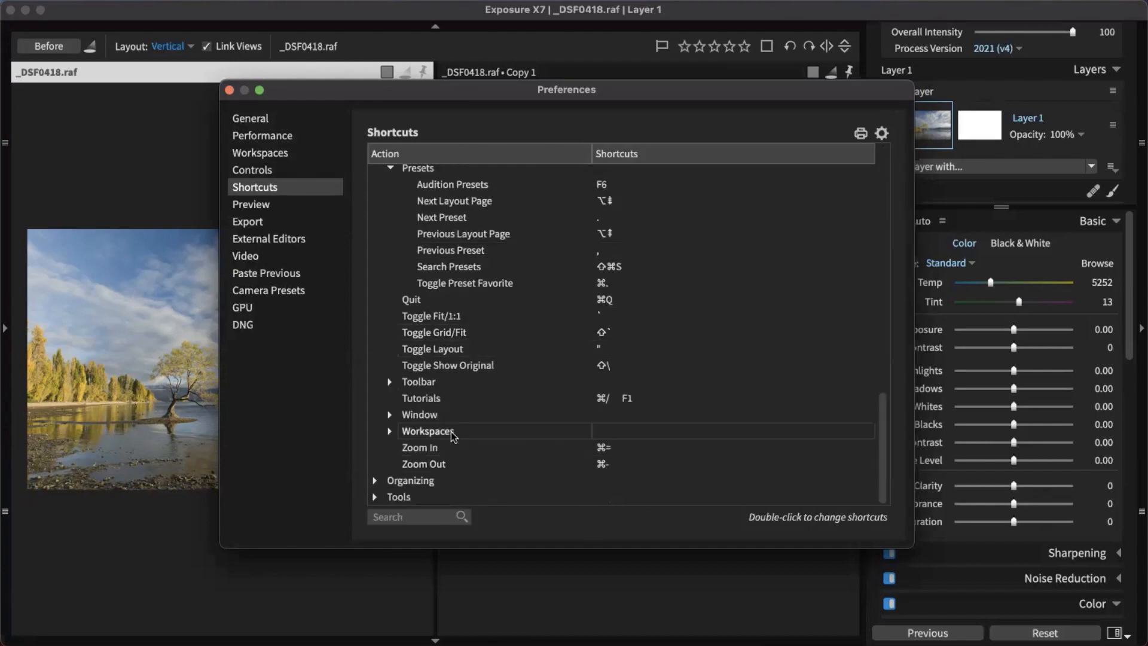
{"action": "left_click", "coordinate": [375, 496]}
{"action": "scroll", "coordinate": [478, 472], "scroll_direction": "down", "scroll_amount": 6}
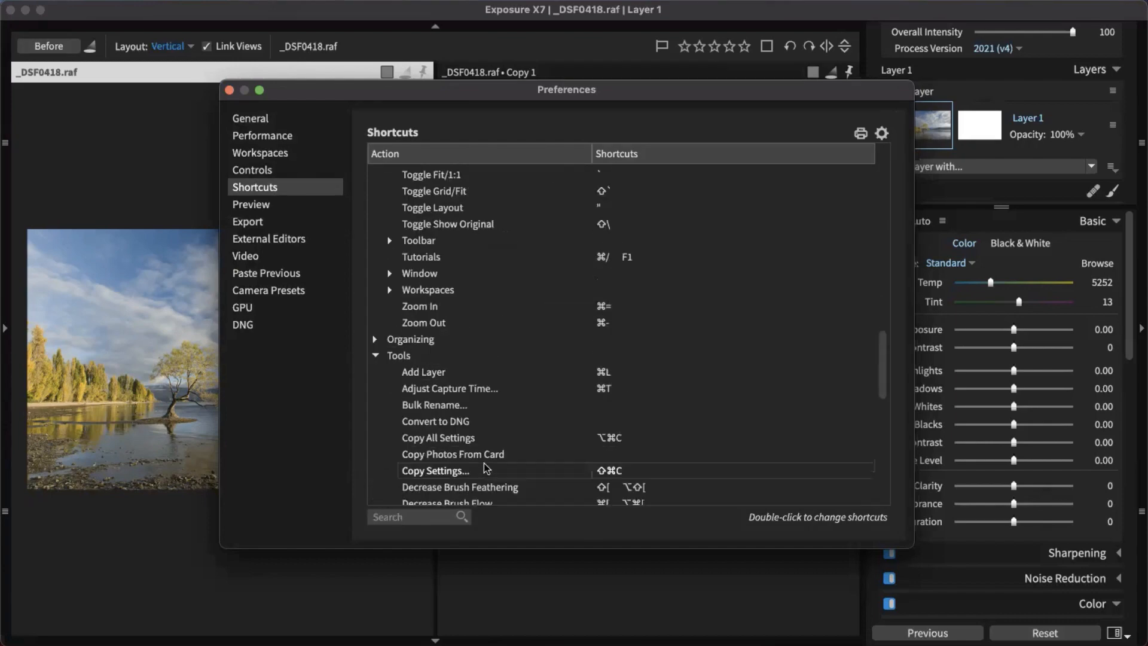
{"action": "scroll", "coordinate": [485, 473], "scroll_direction": "down", "scroll_amount": 5}
{"action": "scroll", "coordinate": [466, 395], "scroll_direction": "down", "scroll_amount": 4}
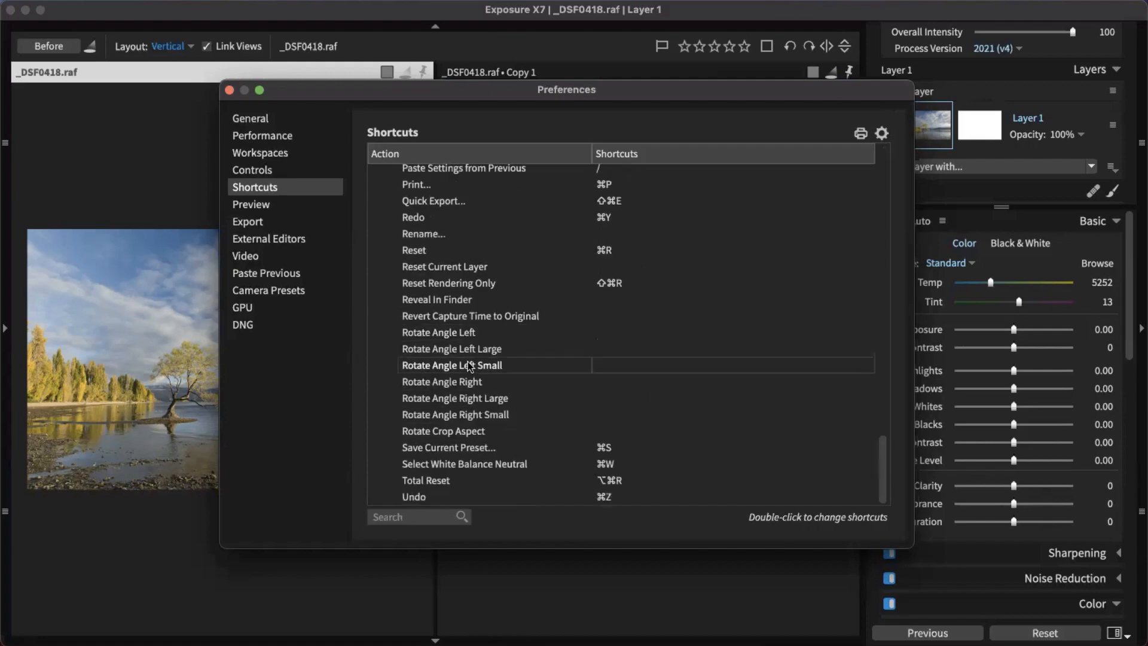
{"action": "scroll", "coordinate": [504, 370], "scroll_direction": "up", "scroll_amount": 15}
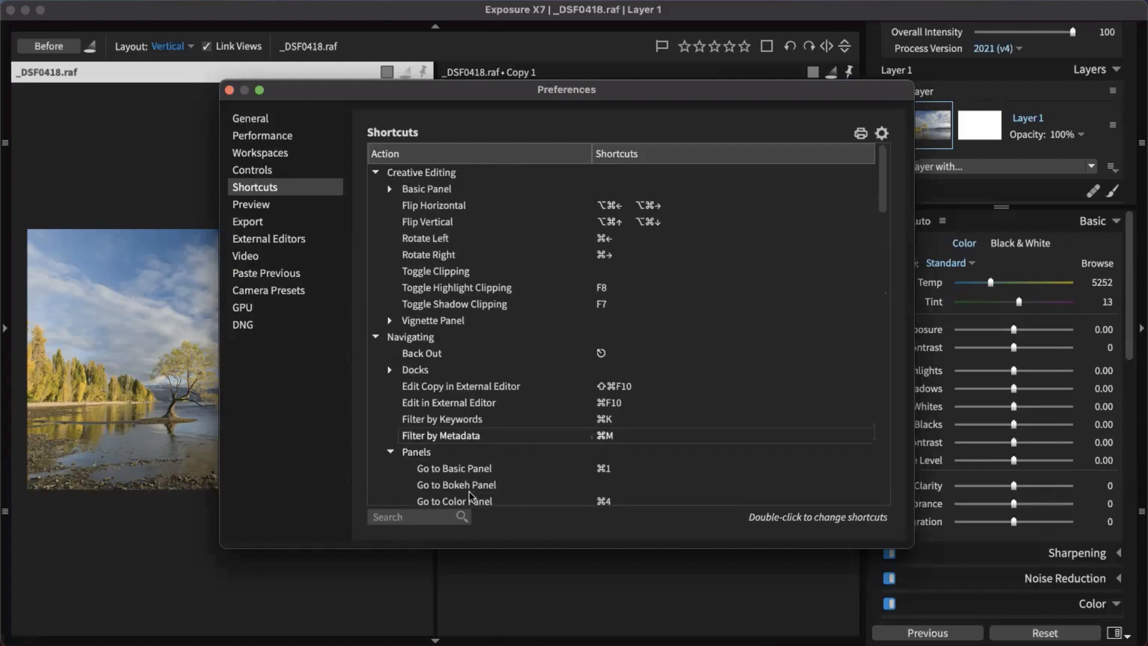
Step: Search the shortcuts for "expo", expand the Basic Panel results to read the exposure shortcuts, and close the preferences
{"action": "left_click", "coordinate": [431, 516]}
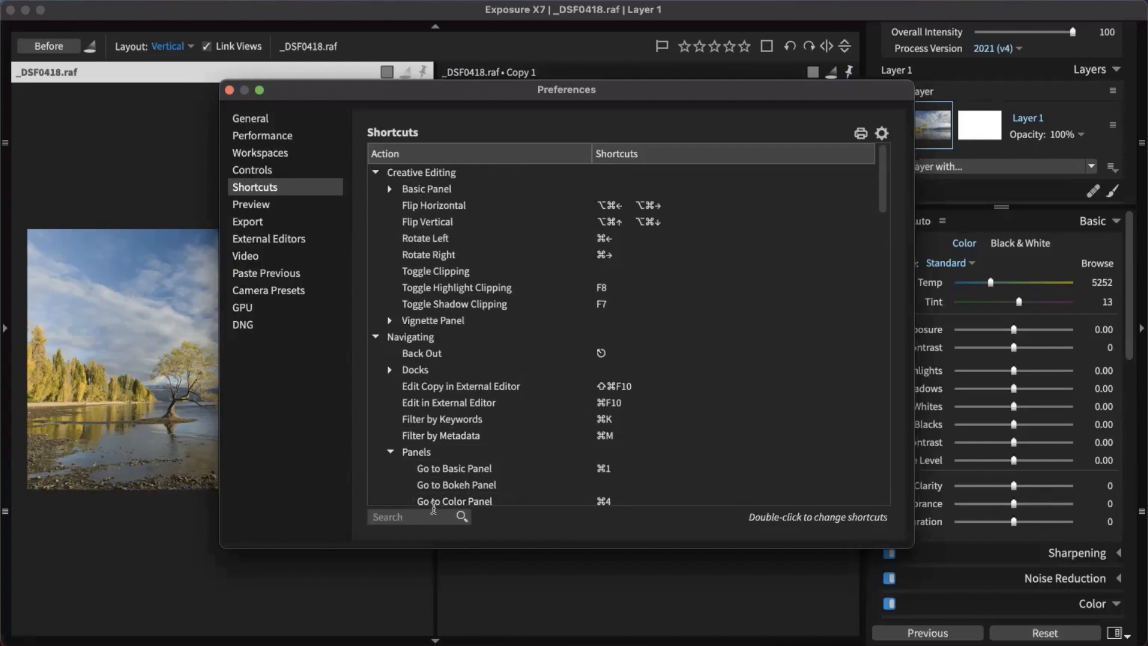
{"action": "type", "text": "expo"}
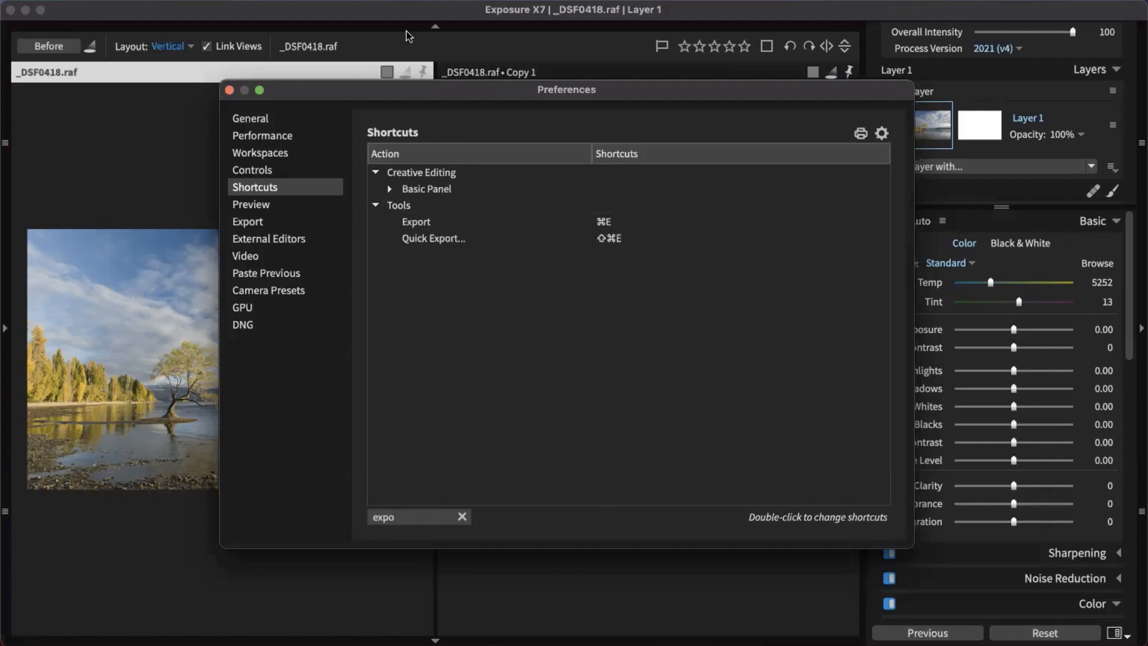
{"action": "left_click", "coordinate": [390, 189]}
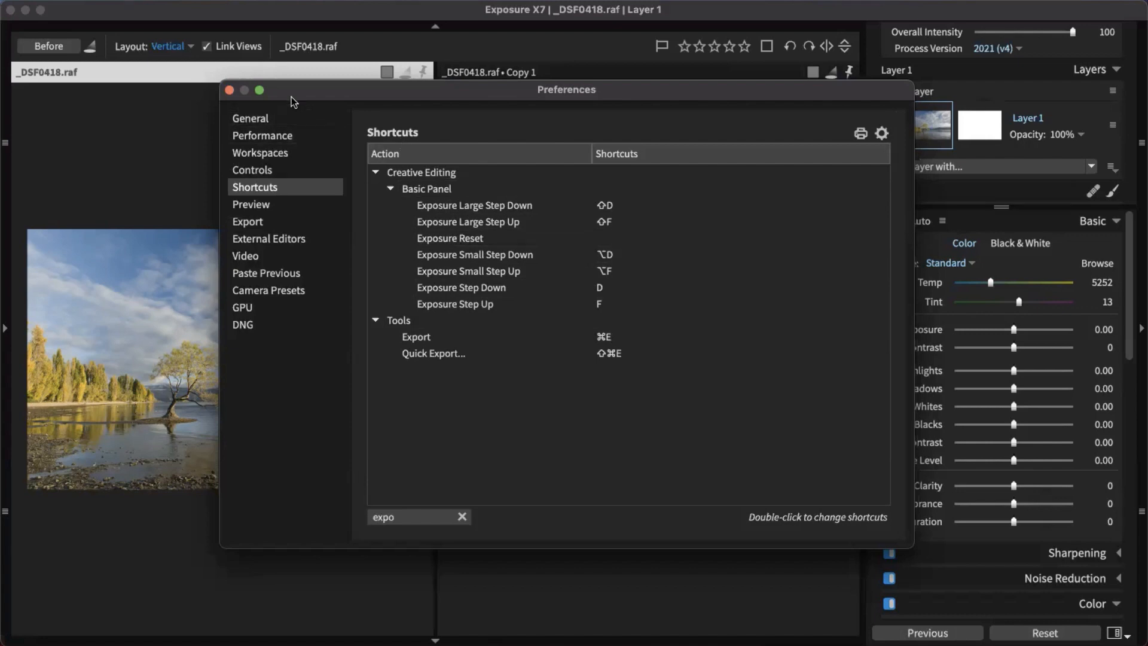
{"action": "left_click", "coordinate": [229, 90]}
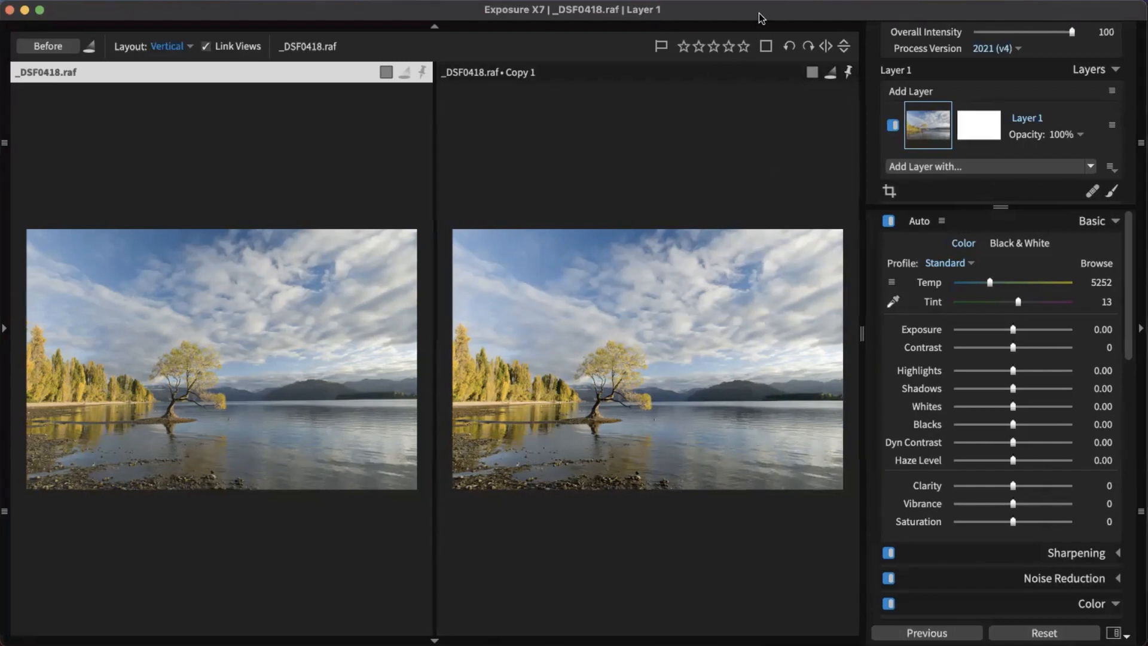
Step: Hide the adjustment controls and add Copy 1 to the selection alongside the original _DSF0418.raf
{"action": "left_click", "coordinate": [1140, 328]}
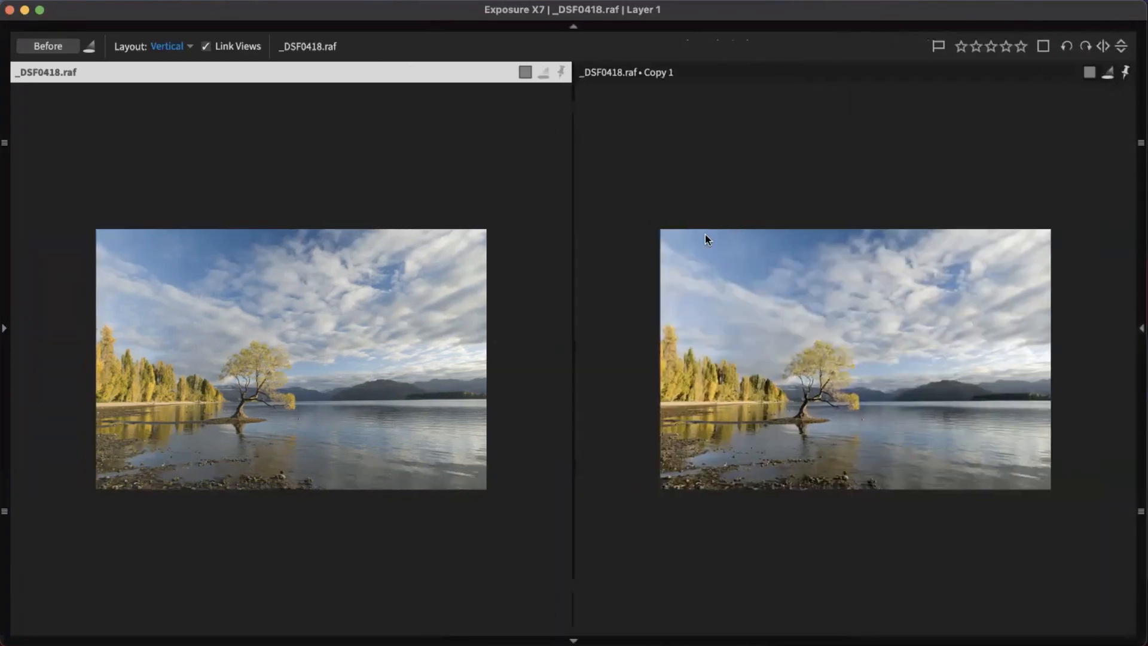
{"action": "left_click", "coordinate": [641, 80]}
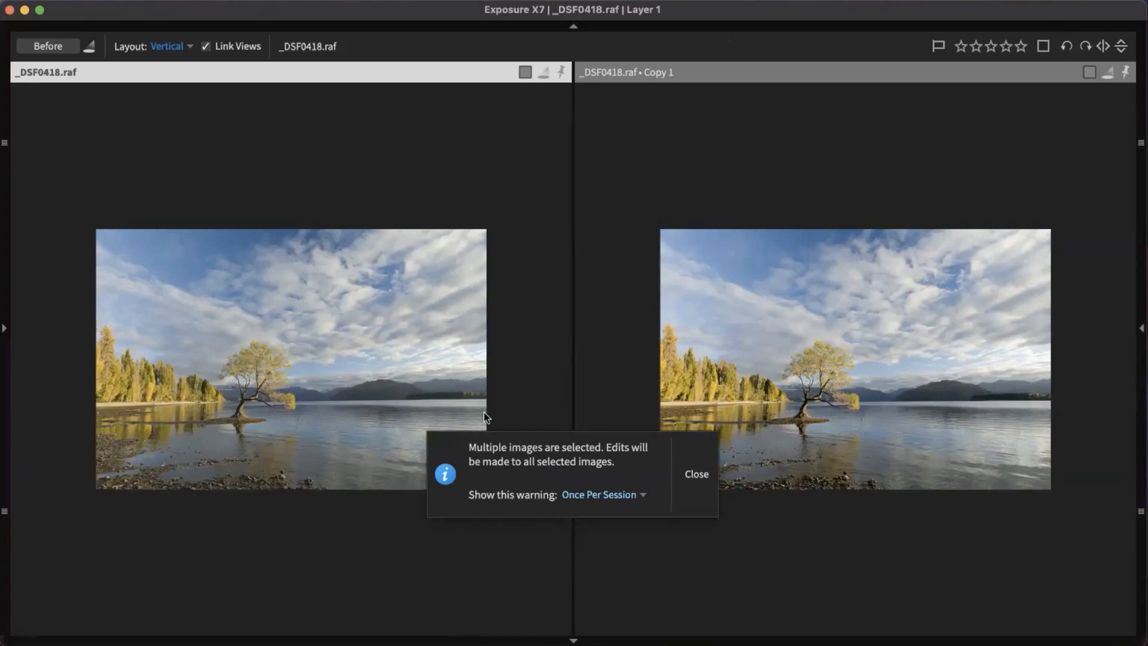
{"action": "left_click", "coordinate": [706, 478]}
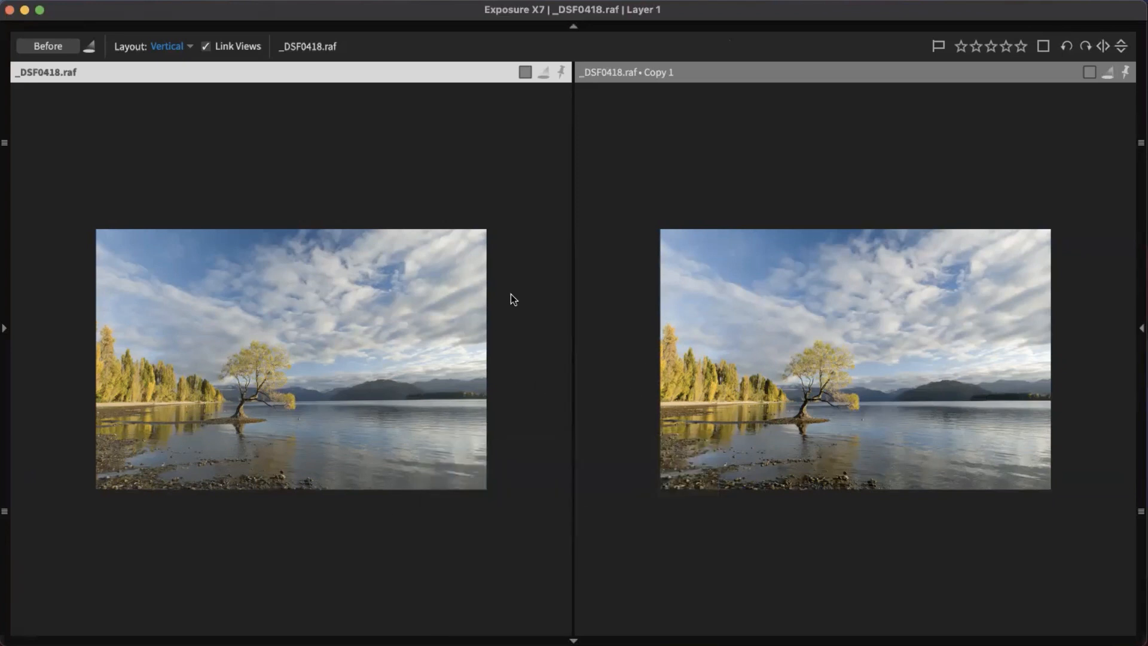
Step: Reveal the B&W film presets beside the comparison and give them room by collapsing the folder list and the histogram
{"action": "left_click", "coordinate": [9, 329]}
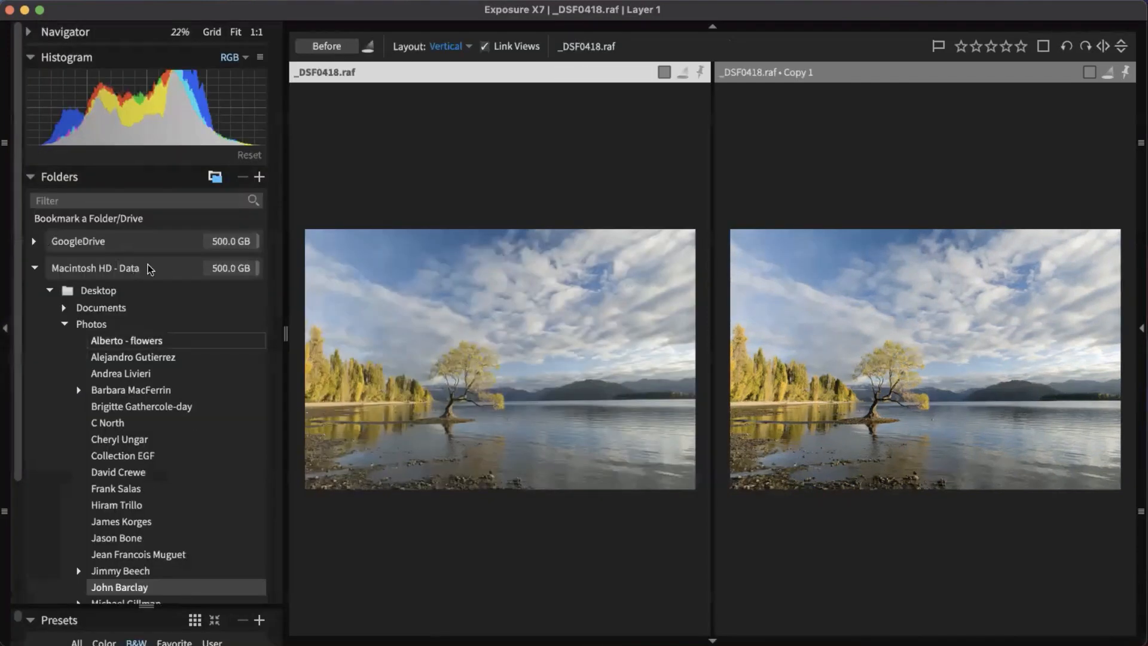
{"action": "left_click", "coordinate": [50, 181]}
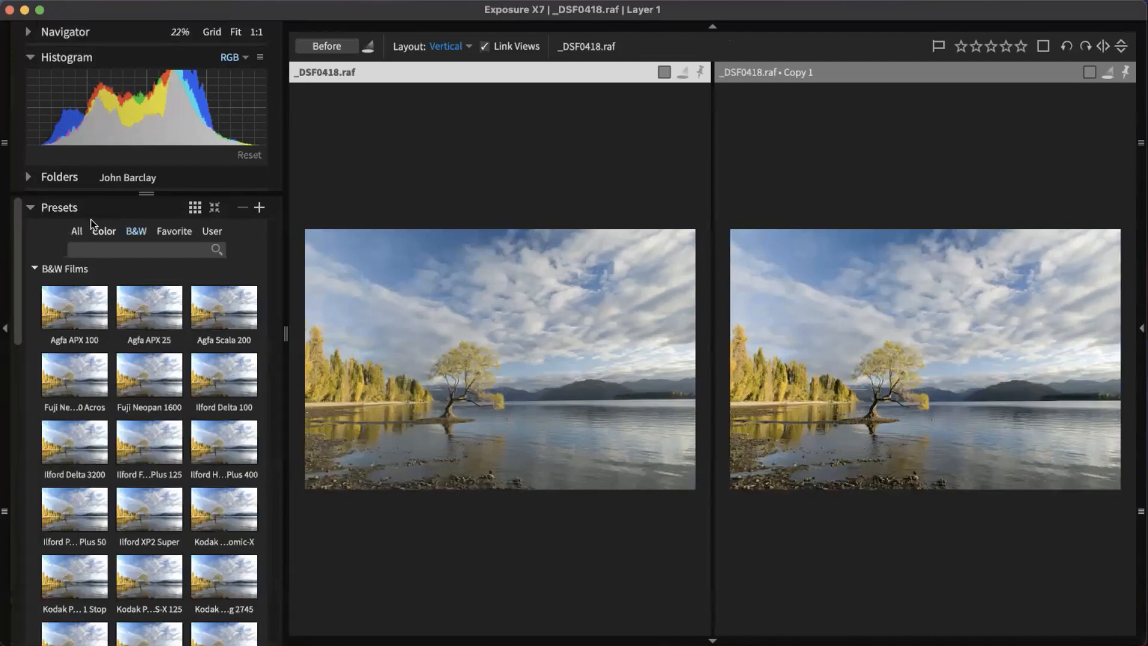
{"action": "left_click", "coordinate": [214, 207]}
{"action": "scroll", "coordinate": [225, 538], "scroll_direction": "down", "scroll_amount": 2}
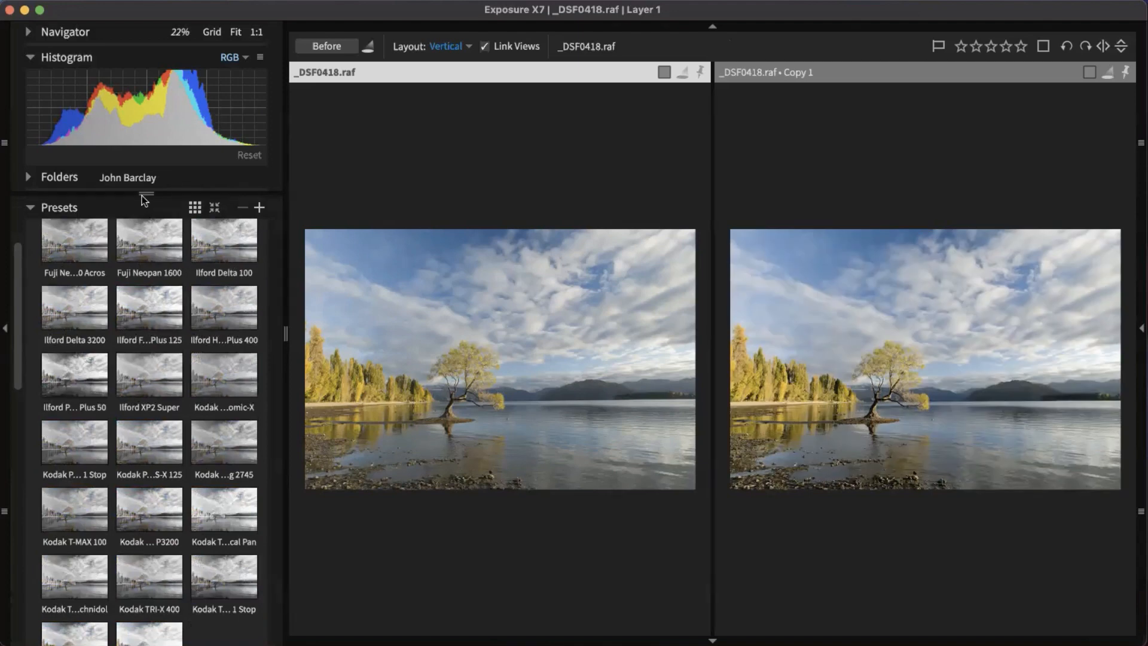
{"action": "left_click", "coordinate": [39, 56]}
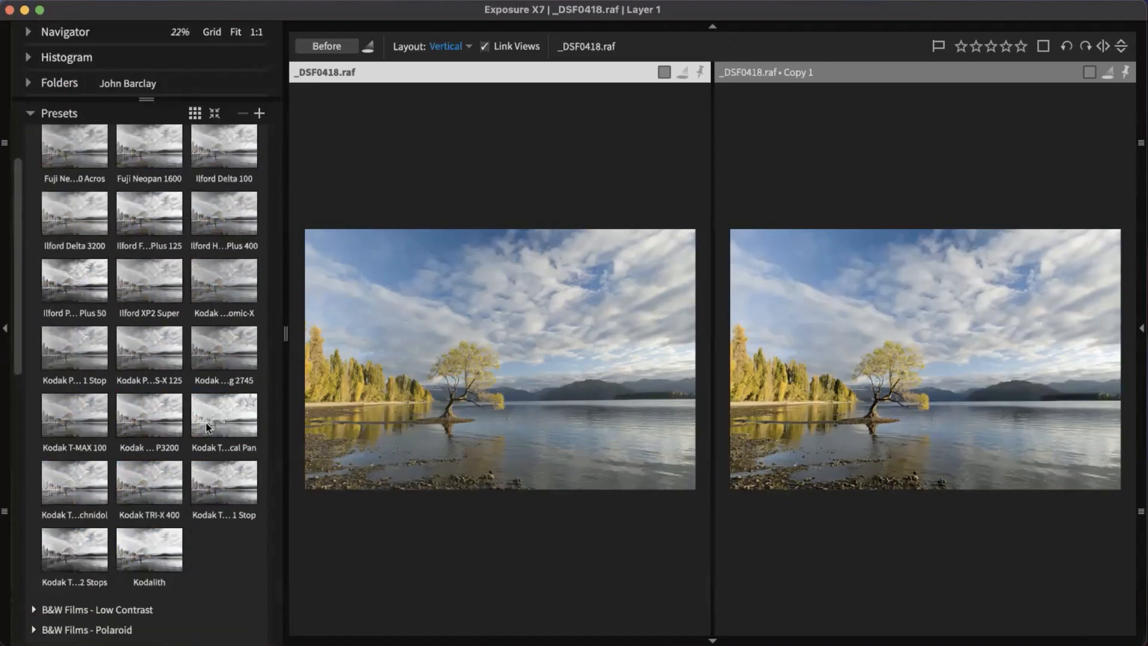
Step: Preview the Ilford Delta 100 preset on both photos and look over the B&W preset categories, then reopen B&W Films
{"action": "scroll", "coordinate": [206, 424], "scroll_direction": "up", "scroll_amount": 3}
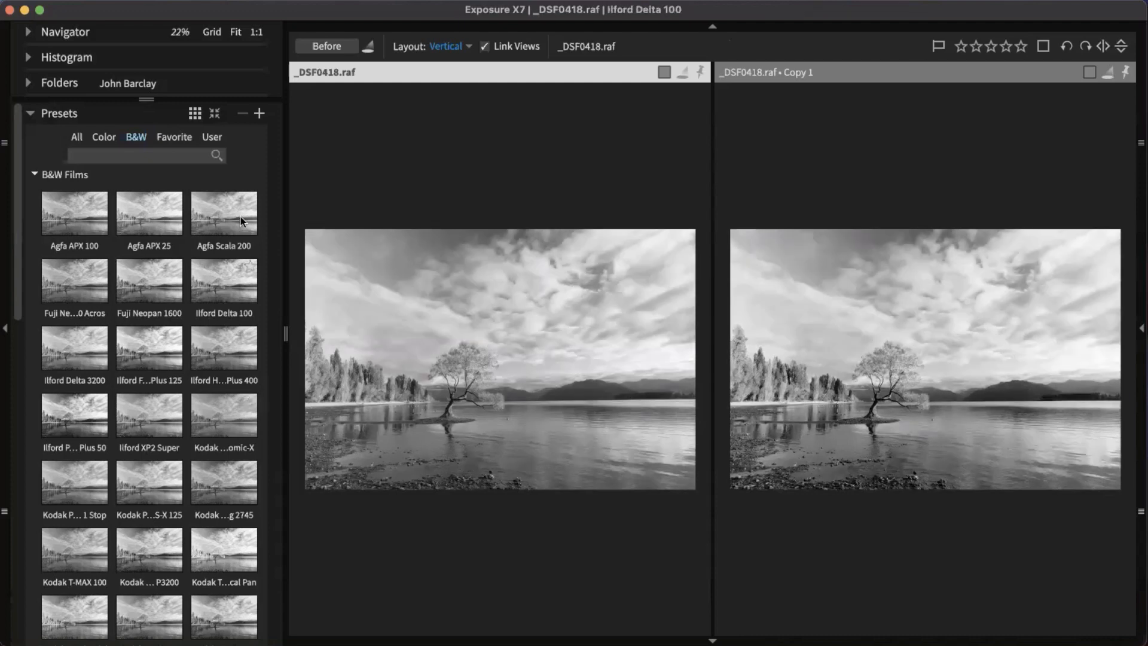
{"action": "left_click", "coordinate": [67, 175]}
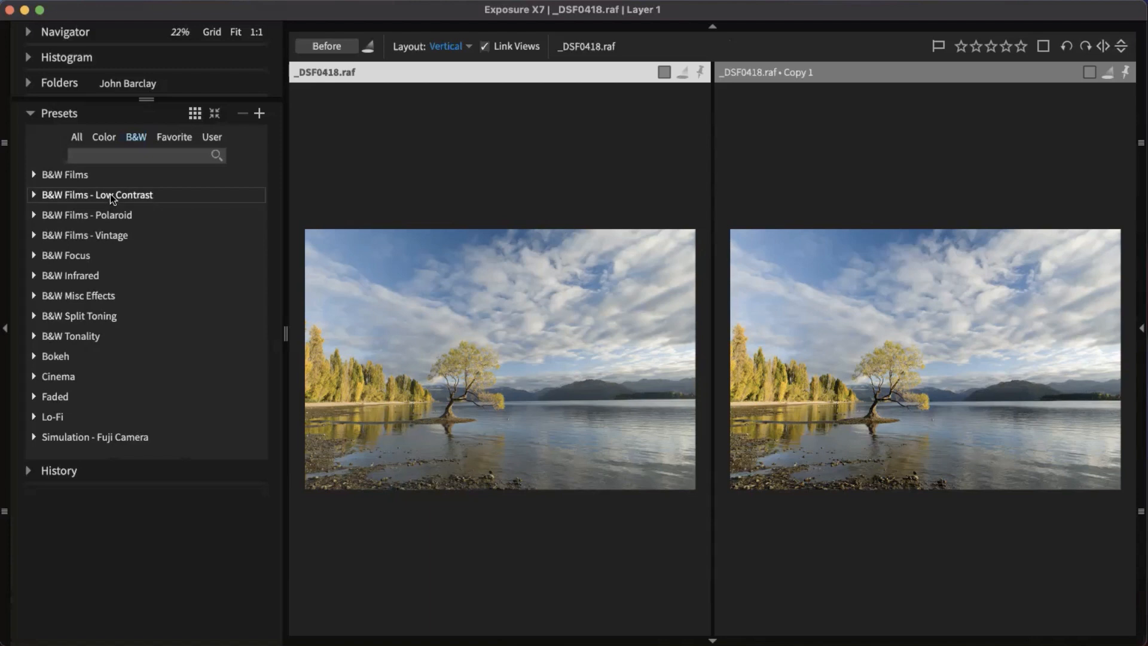
{"action": "left_click", "coordinate": [84, 175]}
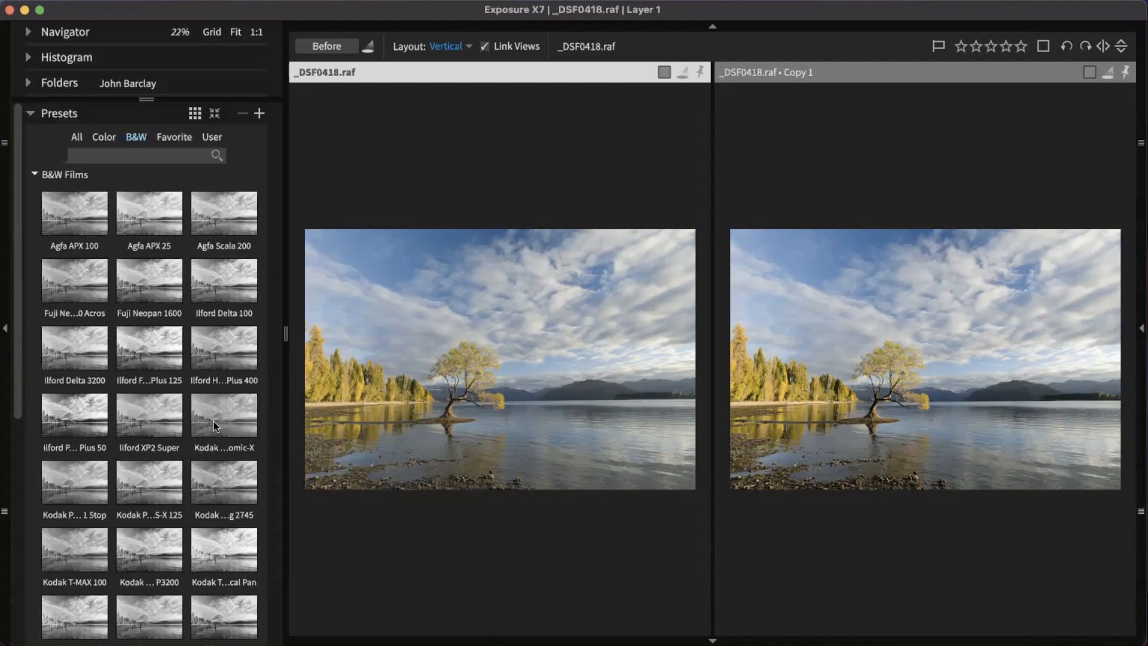
Step: Browse the B&W Films presets and apply the Ilford FP4 Plus 125 preset to both photos
{"action": "left_click", "coordinate": [168, 398]}
{"action": "scroll", "coordinate": [174, 418], "scroll_direction": "down", "scroll_amount": 5}
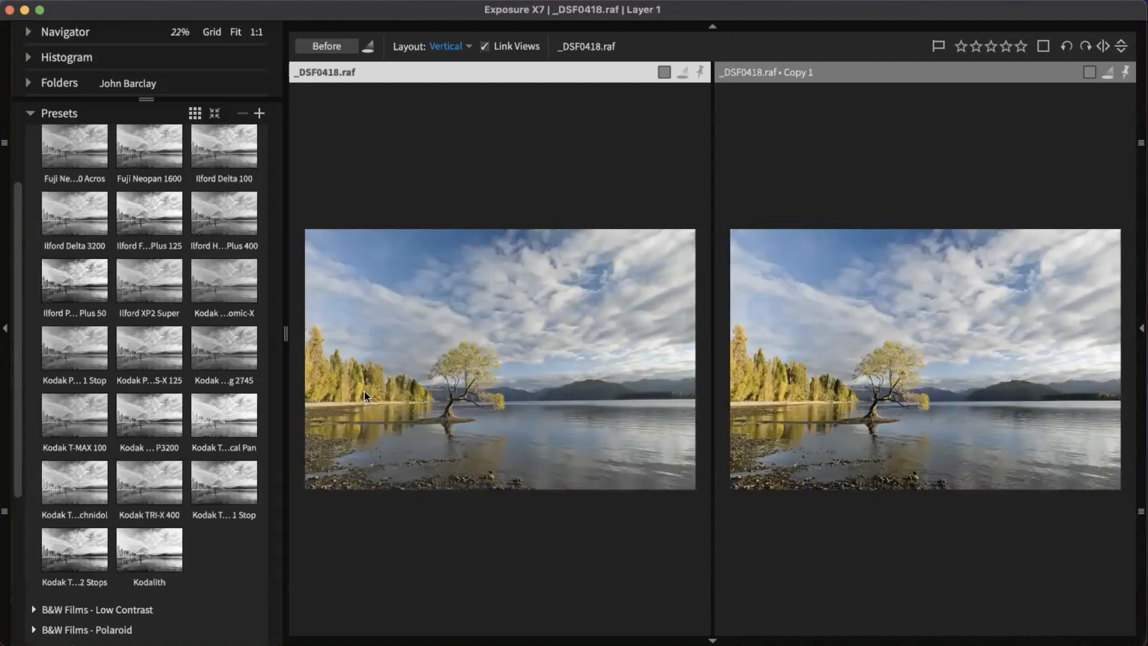
{"action": "scroll", "coordinate": [188, 453], "scroll_direction": "up", "scroll_amount": 3}
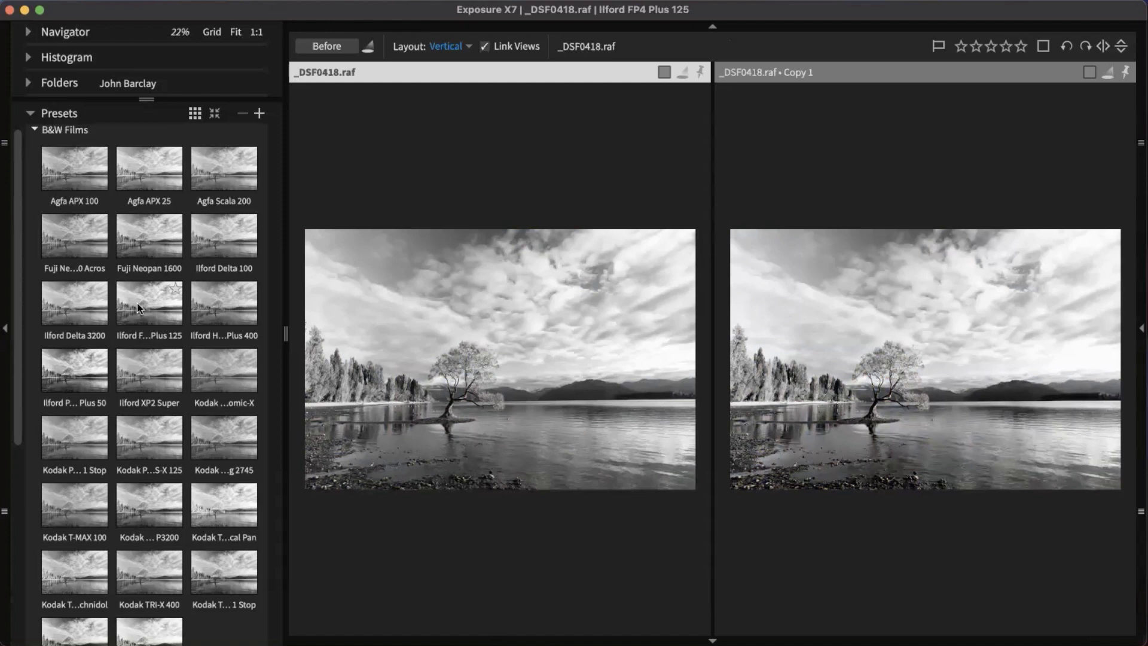
{"action": "left_click", "coordinate": [142, 306]}
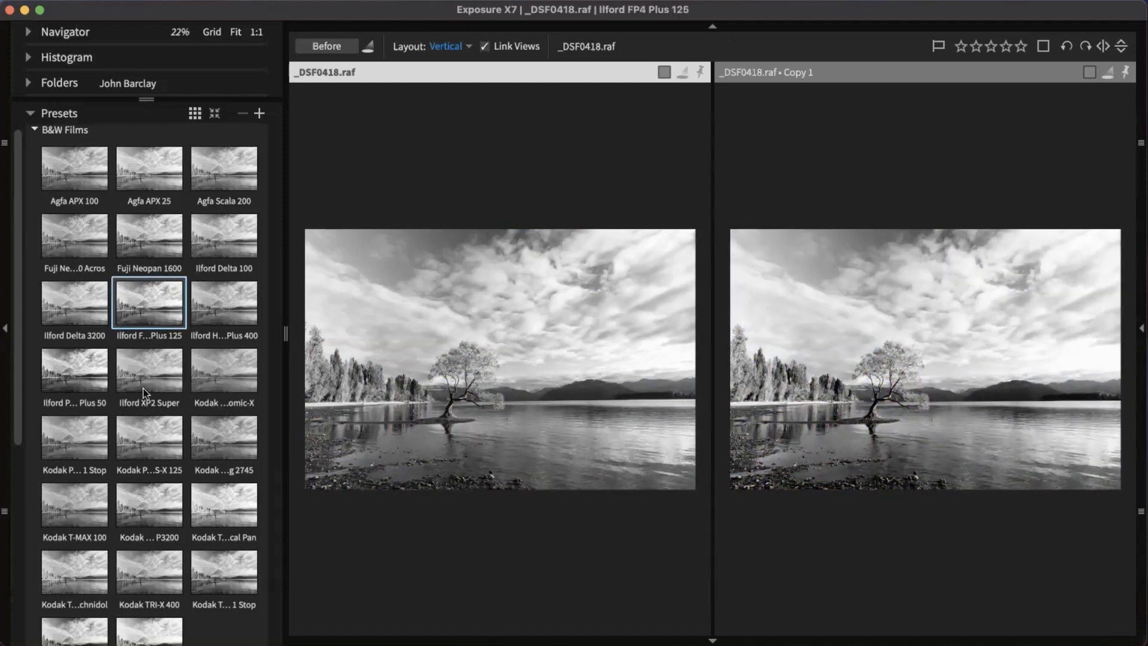
Step: Hide the presets area and zoom into both photos to compare the tree, its small island and the water in the foreground
{"action": "left_click", "coordinate": [7, 332]}
{"action": "left_click", "coordinate": [382, 446]}
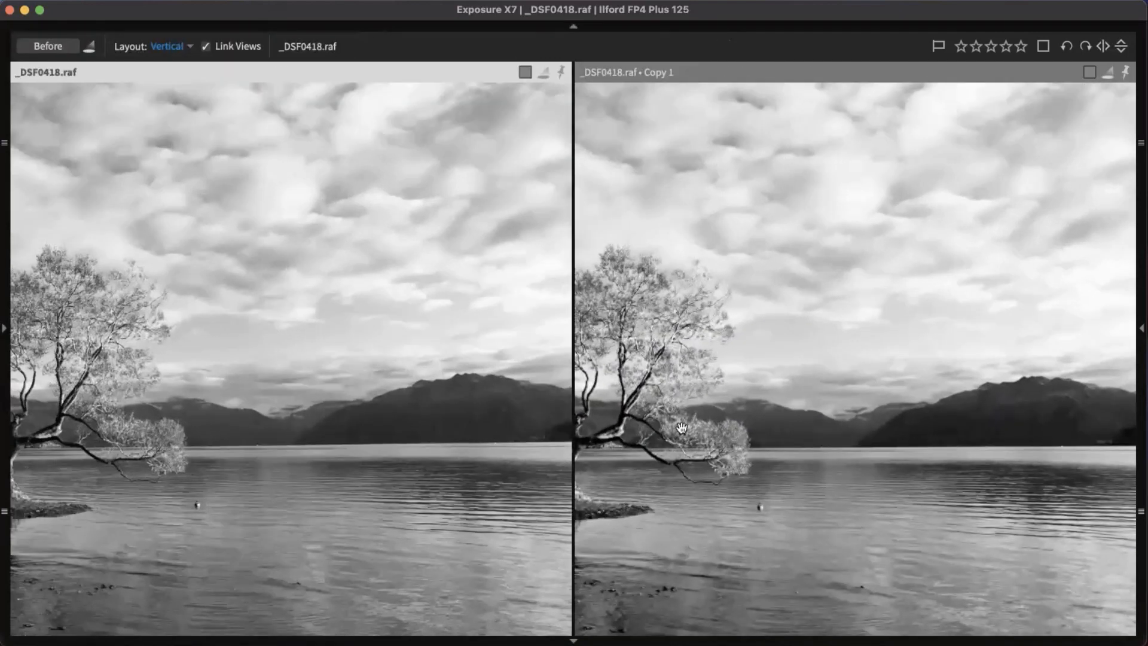
{"action": "left_click_drag", "start_coordinate": [682, 427], "coordinate": [927, 402]}
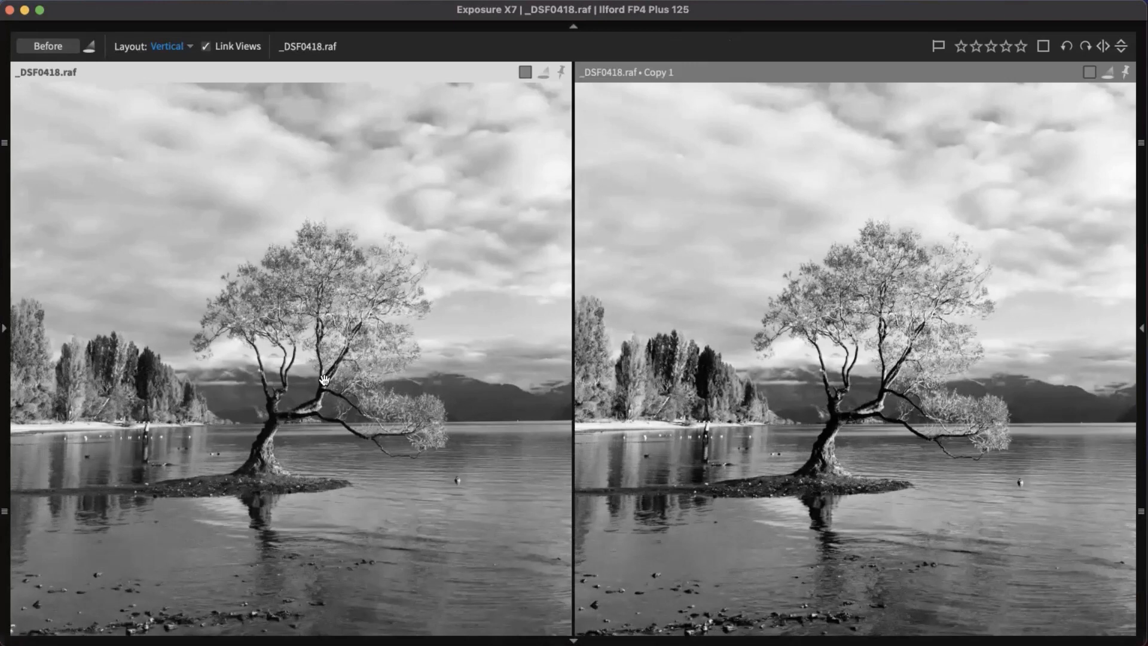
{"action": "scroll", "coordinate": [685, 449], "scroll_direction": "down", "scroll_amount": 1}
{"action": "scroll", "coordinate": [876, 470], "scroll_direction": "up", "scroll_amount": 2}
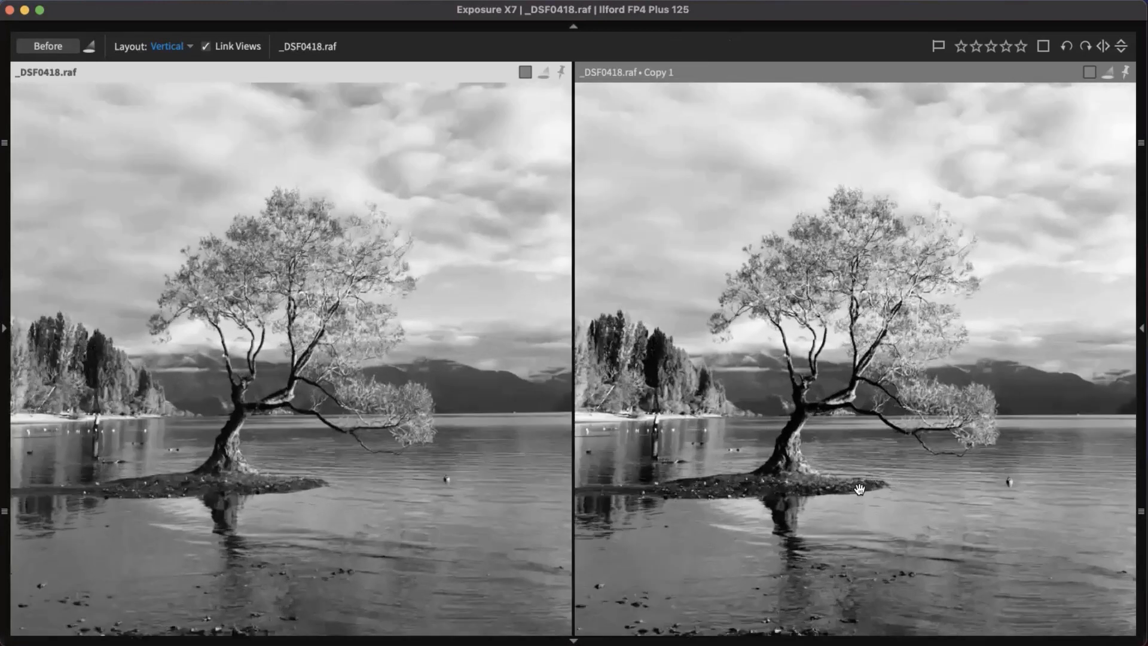
{"action": "scroll", "coordinate": [859, 489], "scroll_direction": "up", "scroll_amount": 2}
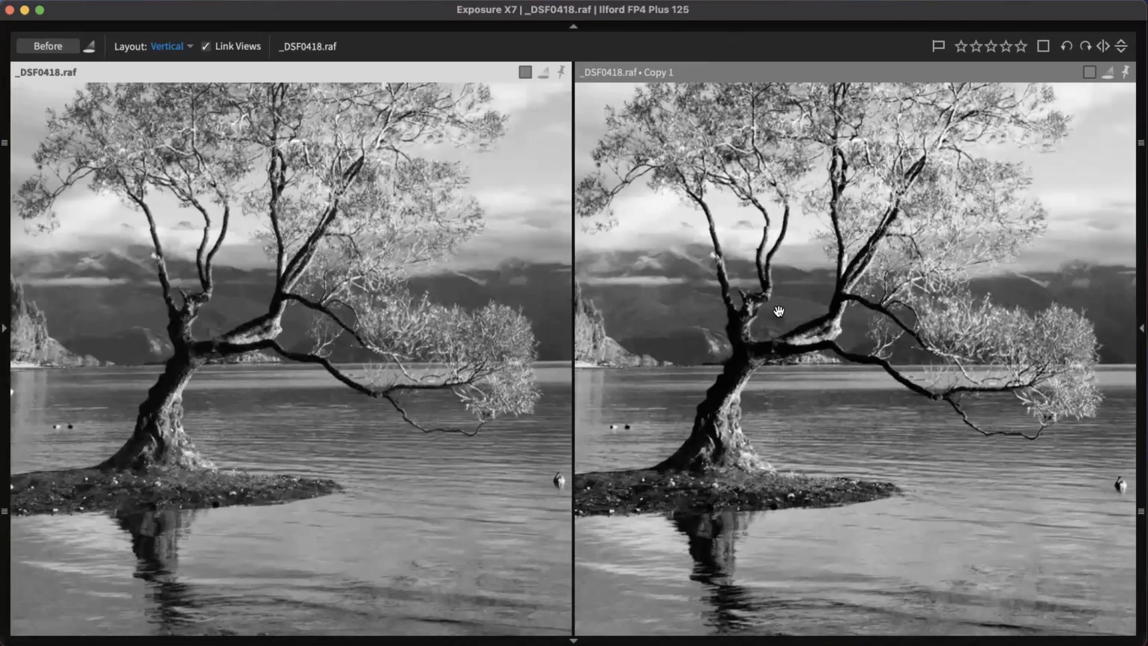
{"action": "scroll", "coordinate": [801, 513], "scroll_direction": "up", "scroll_amount": 2}
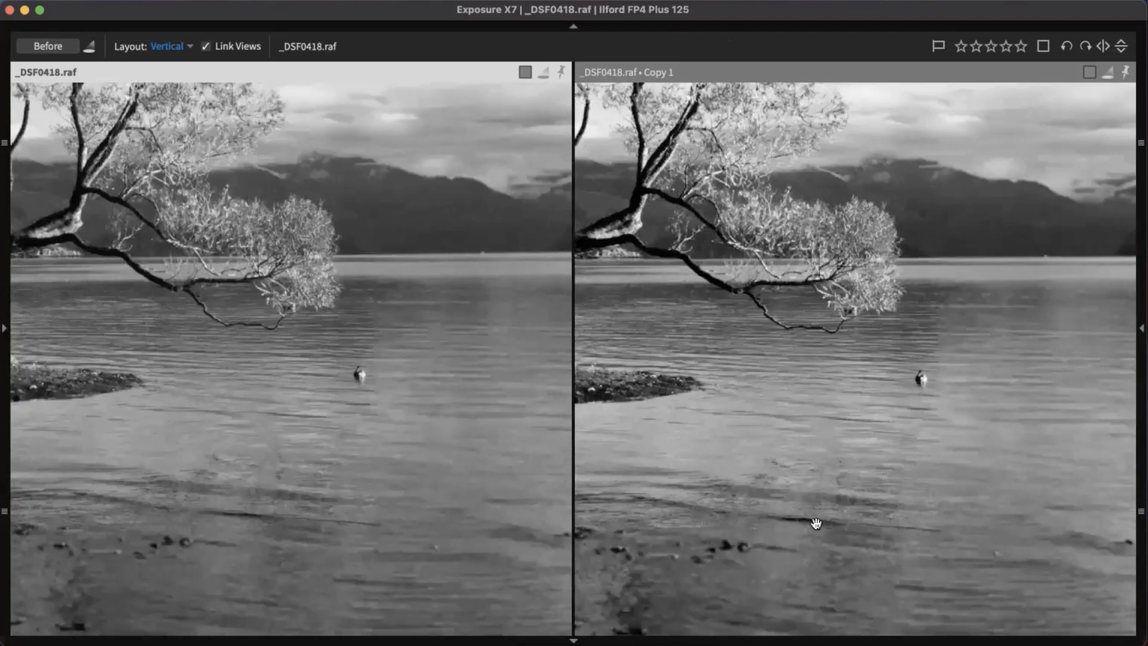
{"action": "left_click_drag", "start_coordinate": [894, 556], "coordinate": [668, 396]}
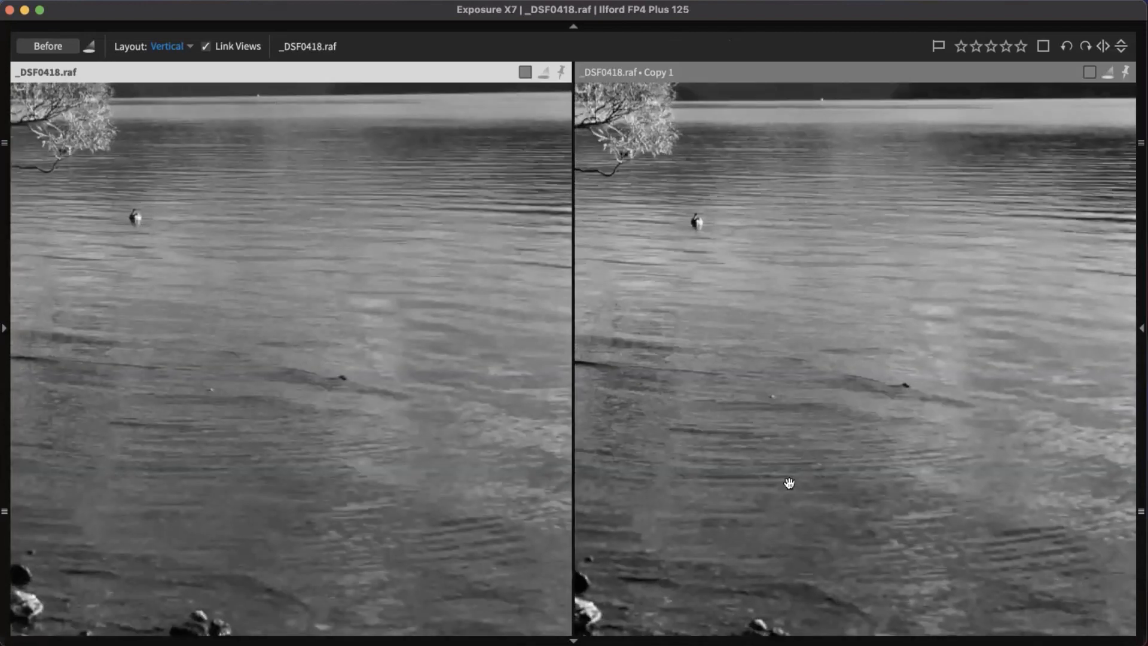
{"action": "scroll", "coordinate": [499, 385], "scroll_direction": "up", "scroll_amount": 3}
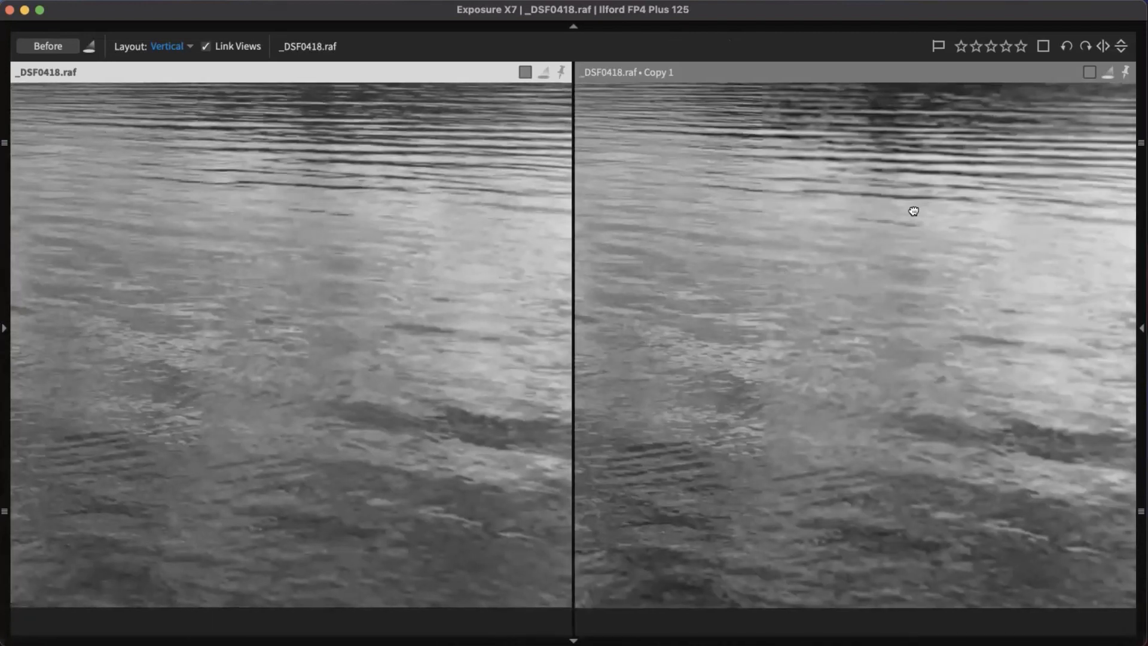
Step: Compare the distant tree line, mountains and sky in both enlarged photos, finishing with the full images in view
{"action": "scroll", "coordinate": [684, 281], "scroll_direction": "down", "scroll_amount": 2}
{"action": "scroll", "coordinate": [748, 417], "scroll_direction": "down", "scroll_amount": 4}
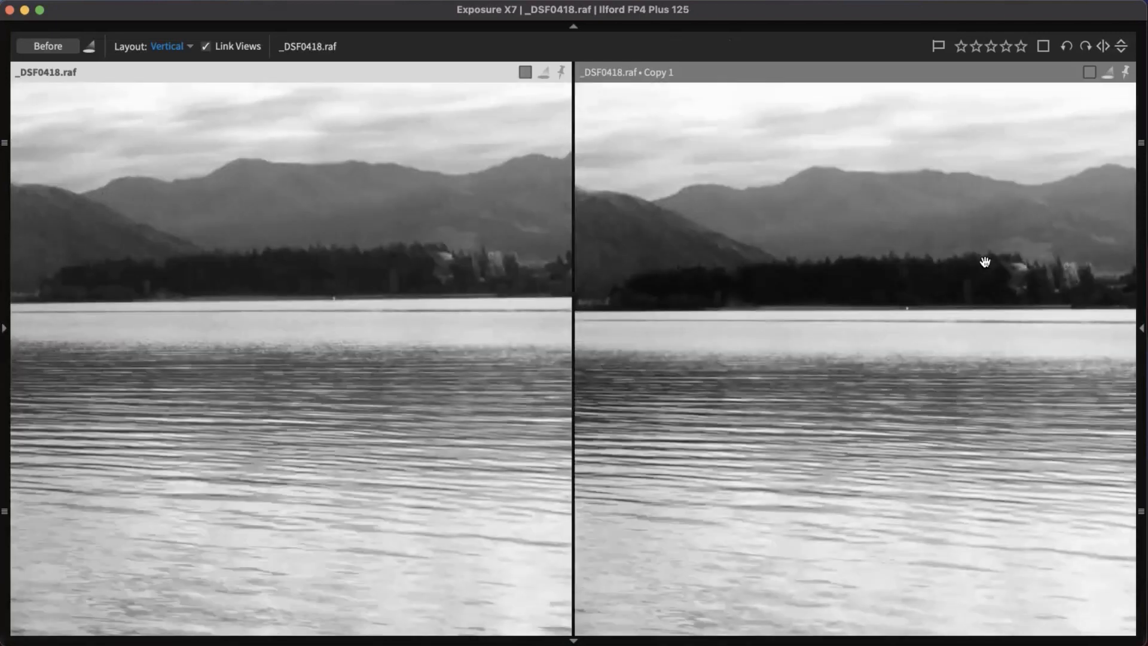
{"action": "scroll", "coordinate": [985, 261], "scroll_direction": "down", "scroll_amount": 2}
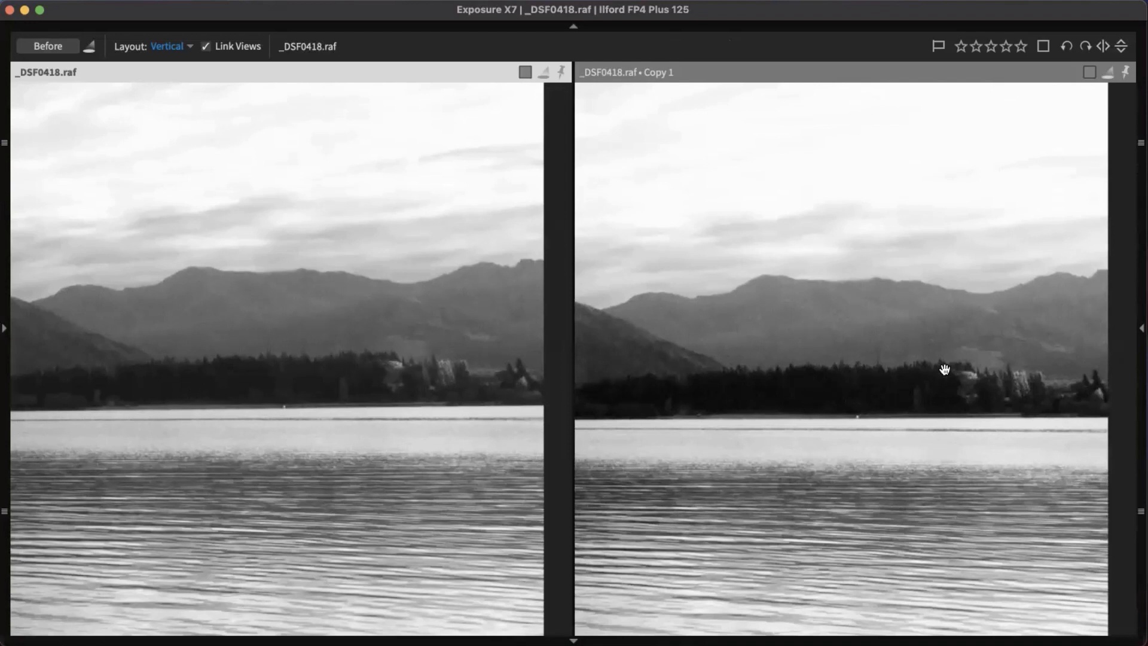
{"action": "left_click_drag", "start_coordinate": [801, 304], "coordinate": [902, 392]}
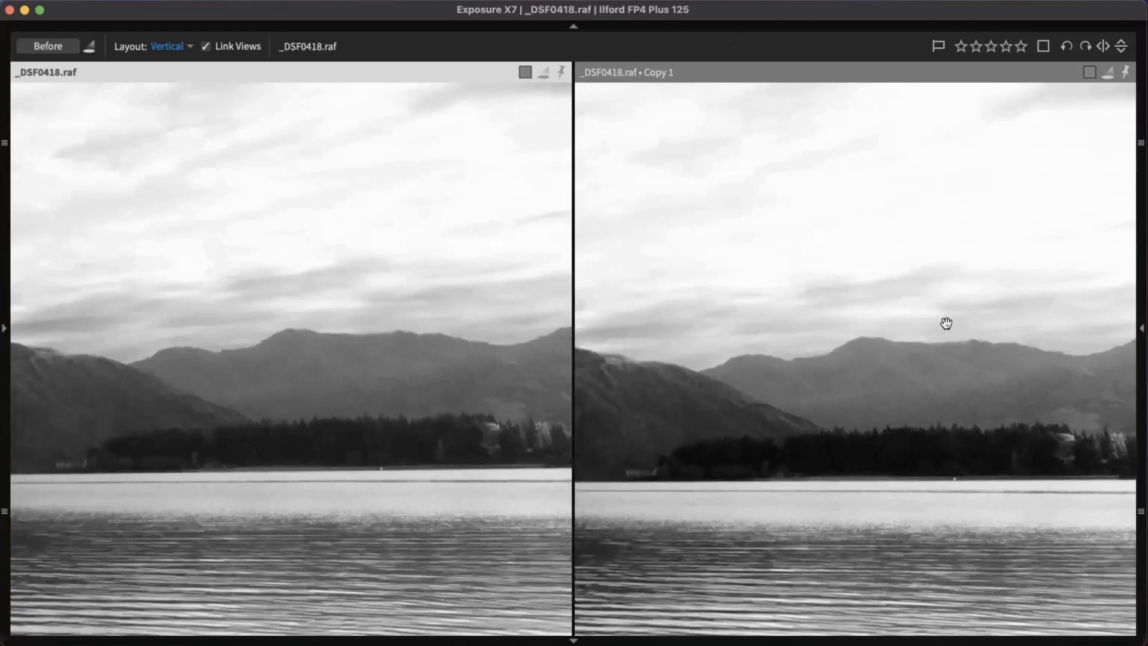
{"action": "left_click_drag", "start_coordinate": [779, 448], "coordinate": [620, 512]}
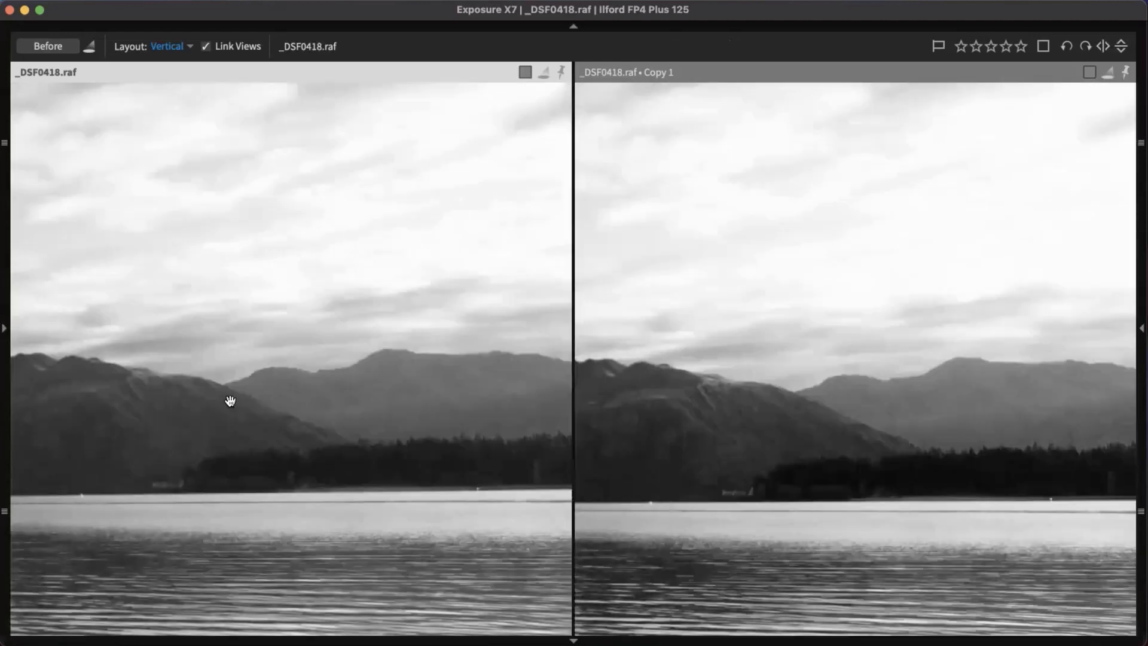
{"action": "left_click_drag", "start_coordinate": [720, 422], "coordinate": [1005, 490]}
{"action": "left_click_drag", "start_coordinate": [776, 345], "coordinate": [946, 446]}
{"action": "scroll", "coordinate": [818, 406], "scroll_direction": "down", "scroll_amount": 6}
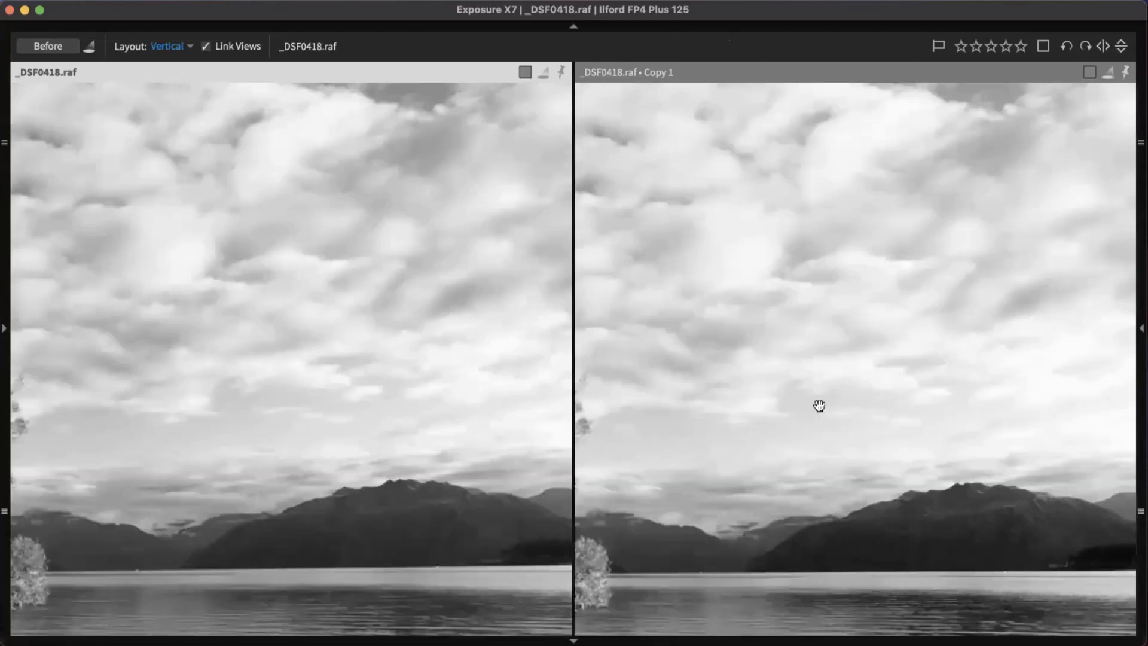
{"action": "scroll", "coordinate": [818, 406], "scroll_direction": "down", "scroll_amount": 10}
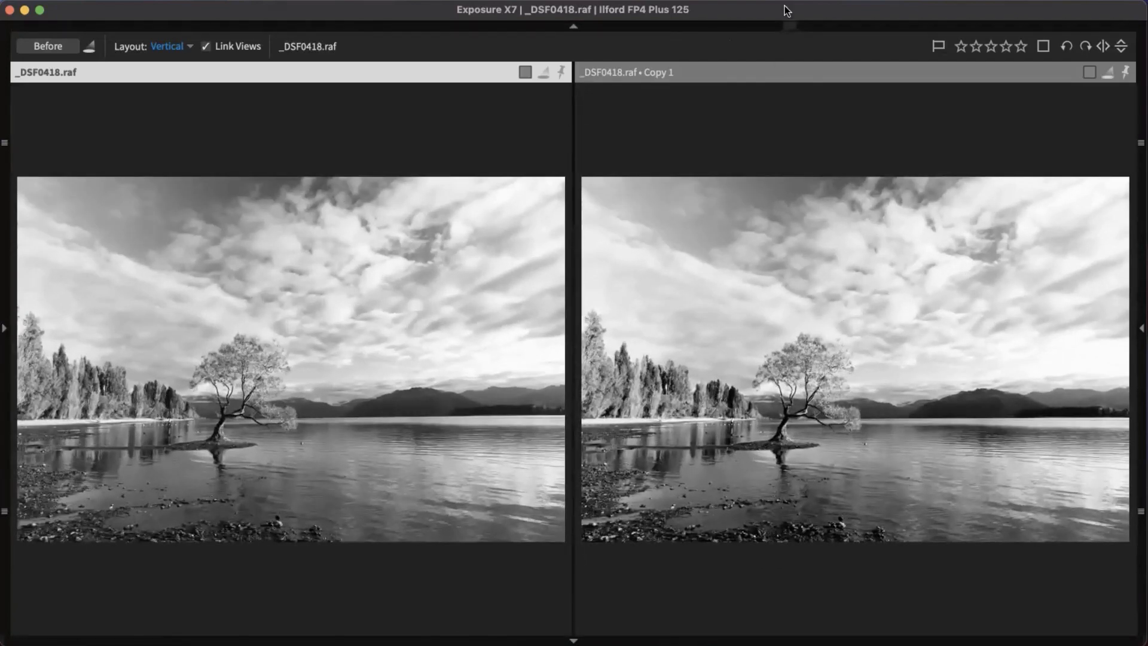
Step: Make Copy 1 active, switch back to the original _DSF0418.raf, and change the comparison layout to Single
{"action": "left_click", "coordinate": [601, 70]}
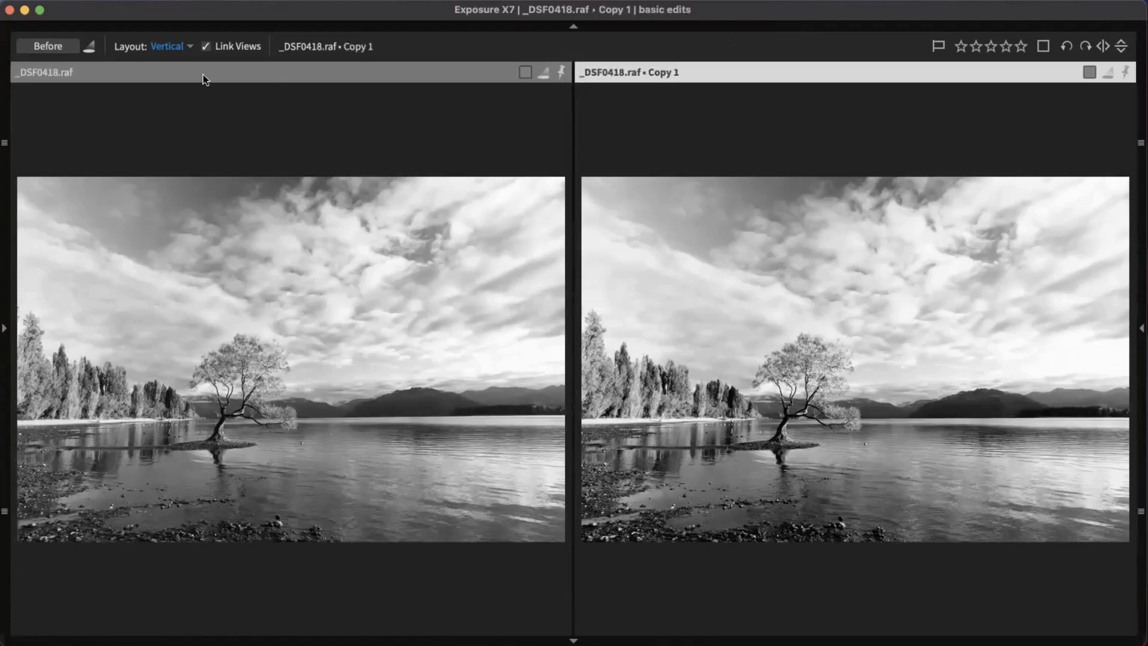
{"action": "left_click", "coordinate": [58, 72]}
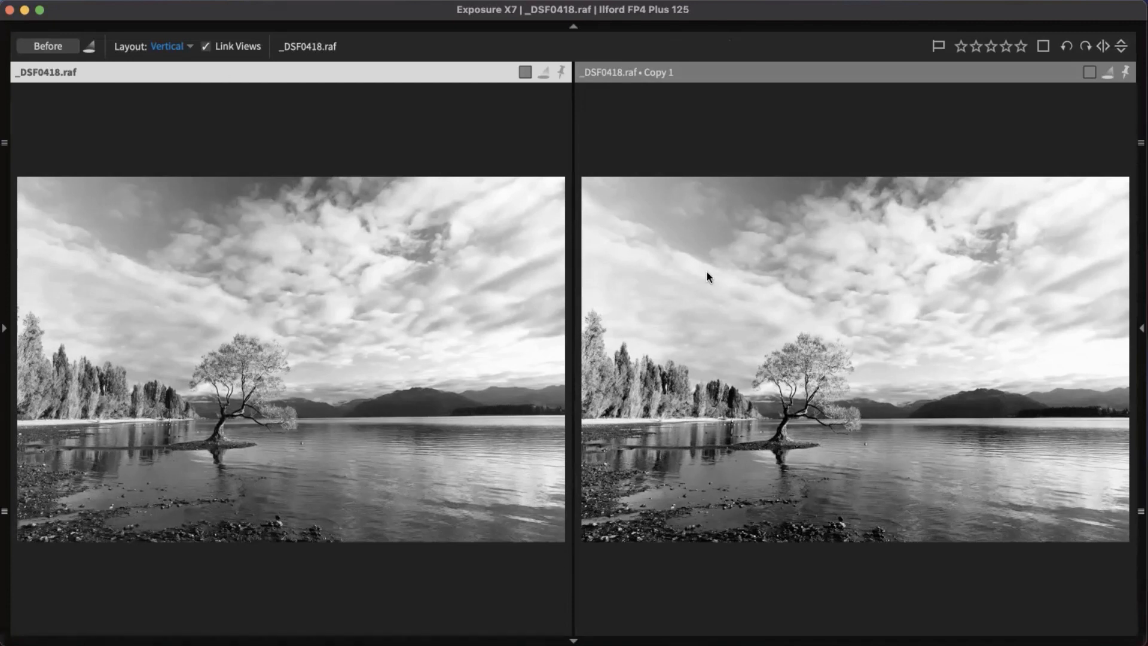
{"action": "left_click", "coordinate": [183, 49]}
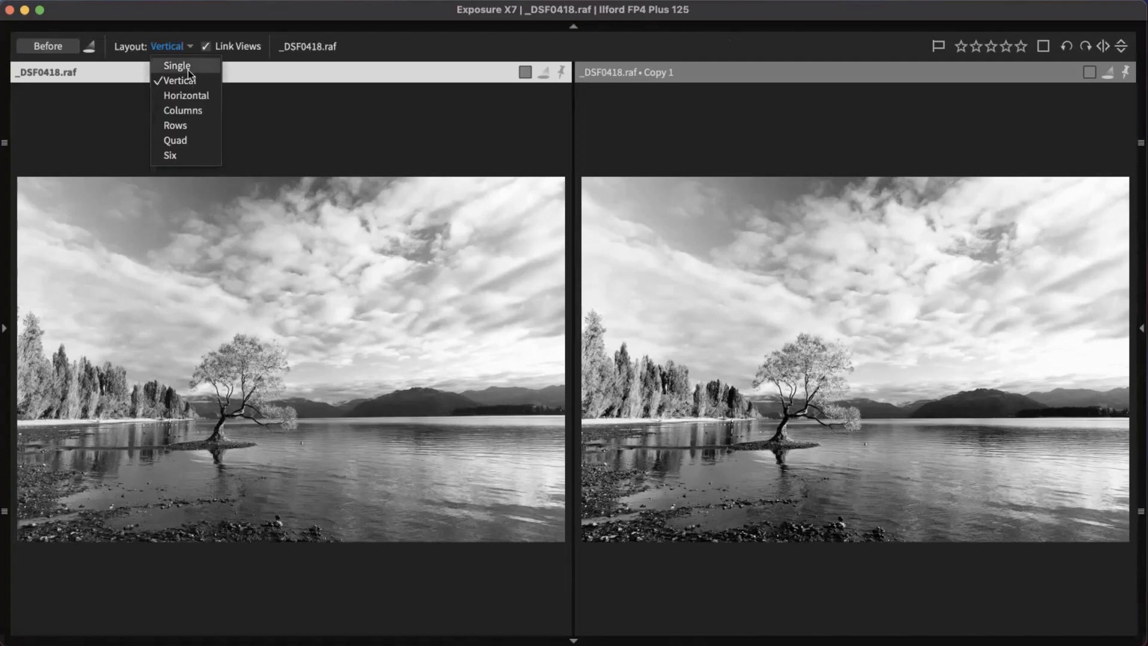
{"action": "left_click", "coordinate": [178, 66]}
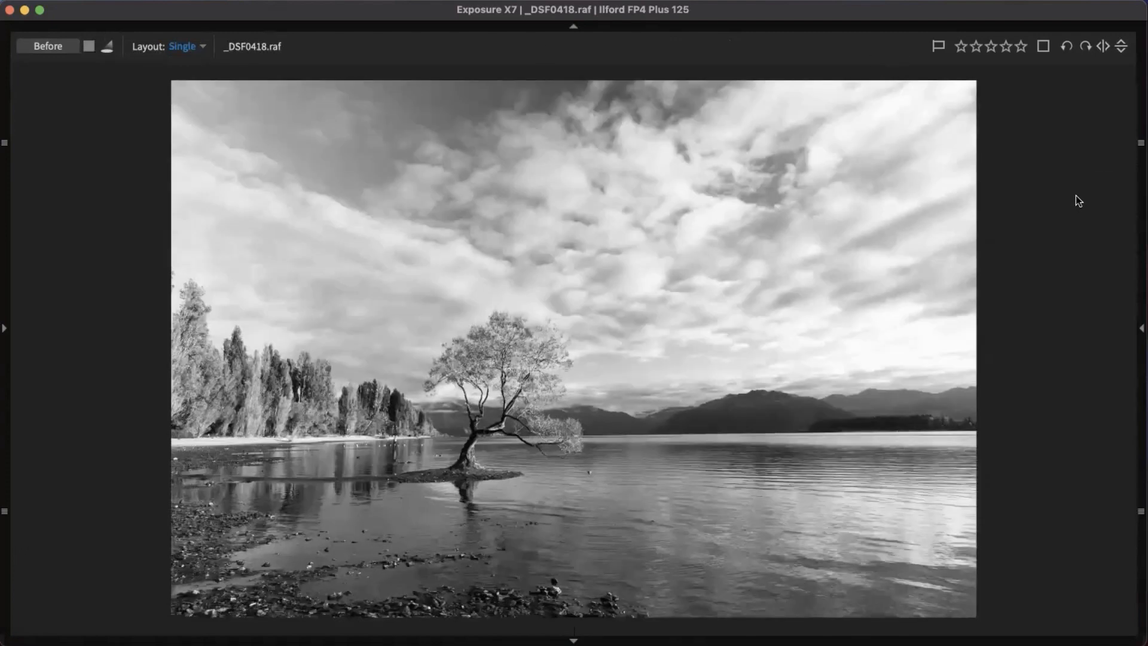
Step: Open Copy 1 on its own from the thumbnail grid and hide the toolbar above the photo
{"action": "key", "text": "g"}
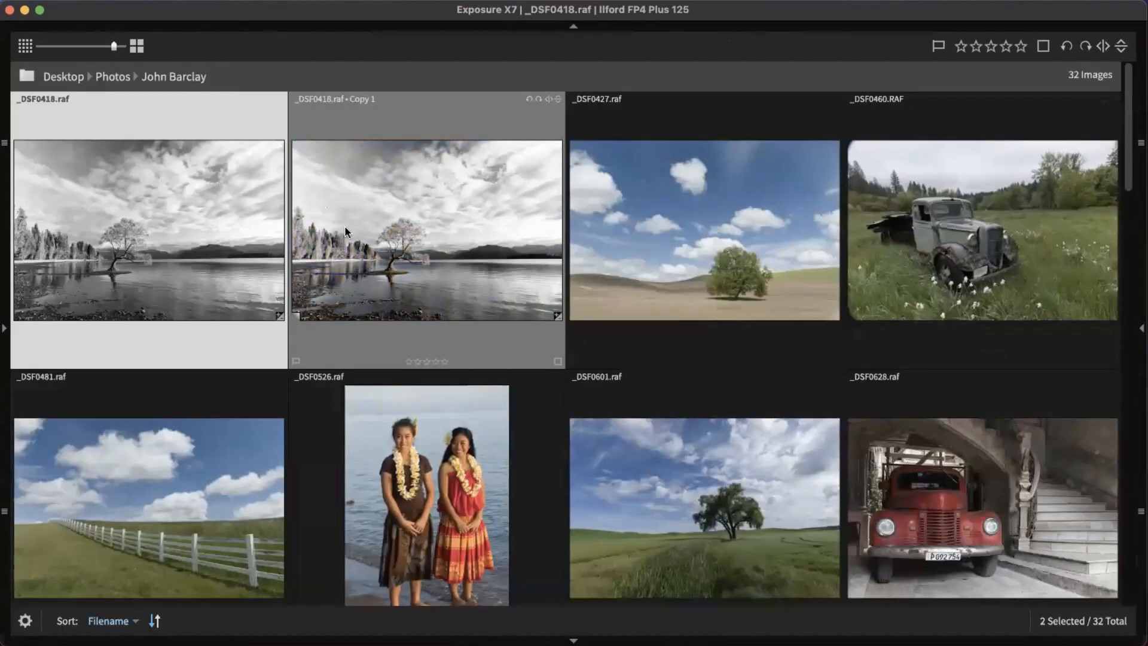
{"action": "double_click", "coordinate": [345, 228]}
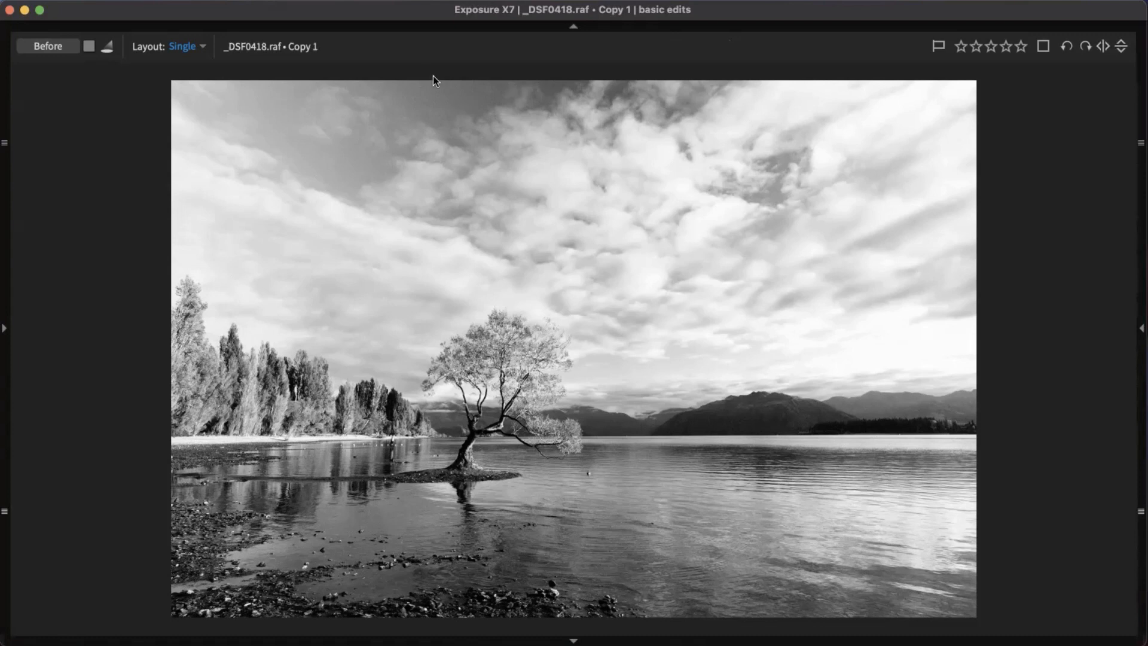
{"action": "left_click", "coordinate": [427, 31]}
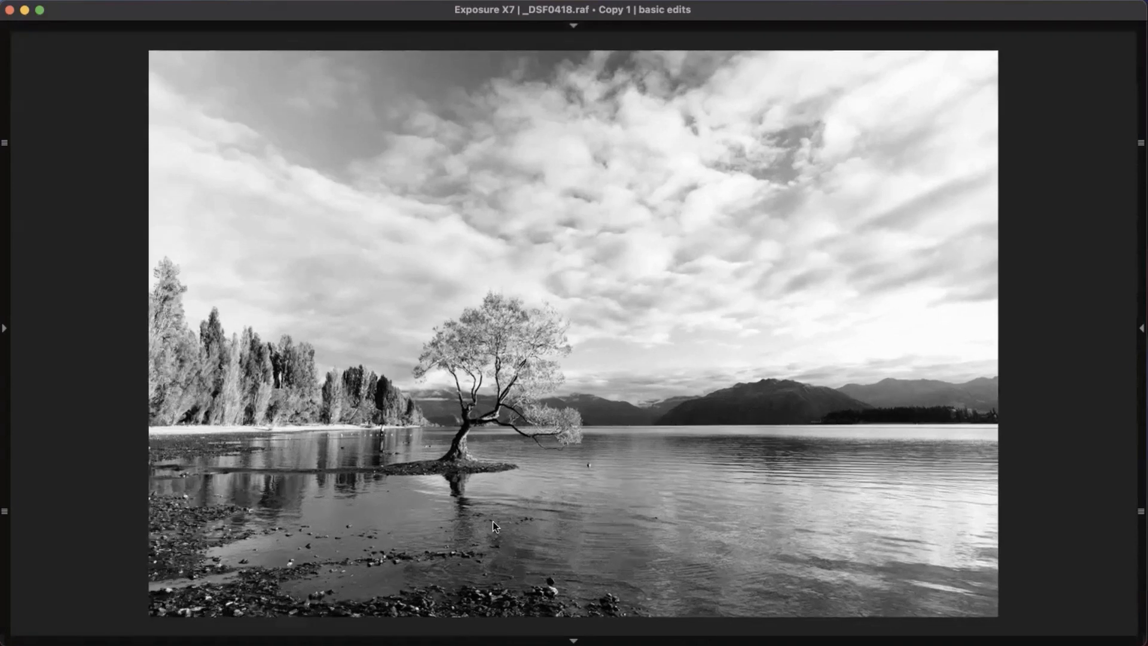
Step: Collapse the presets, expand the histogram to examine Copy 1's tonal range, and reveal the adjustment controls
{"action": "left_click", "coordinate": [5, 326]}
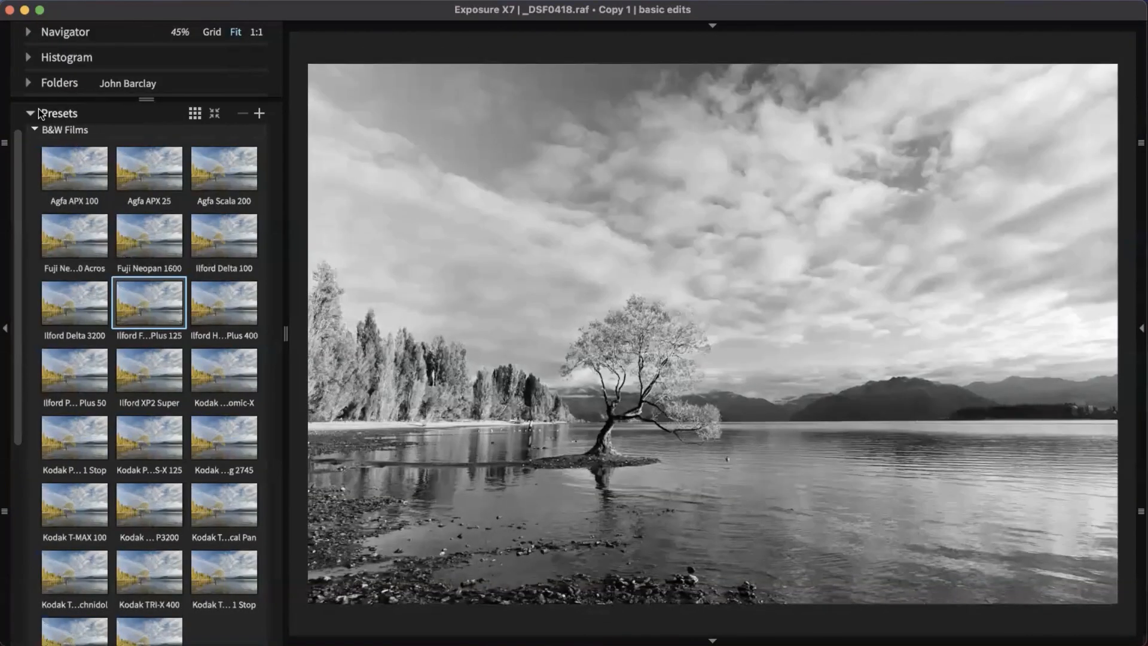
{"action": "left_click", "coordinate": [38, 112]}
{"action": "left_click", "coordinate": [50, 58]}
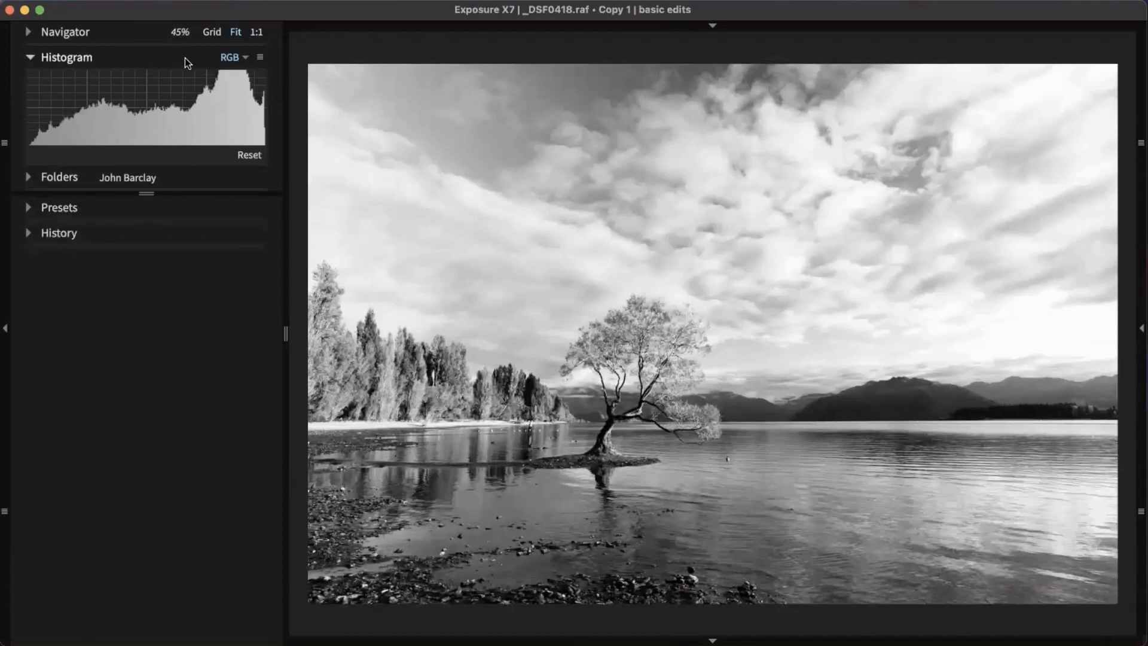
{"action": "mouse_move", "coordinate": [242, 110]}
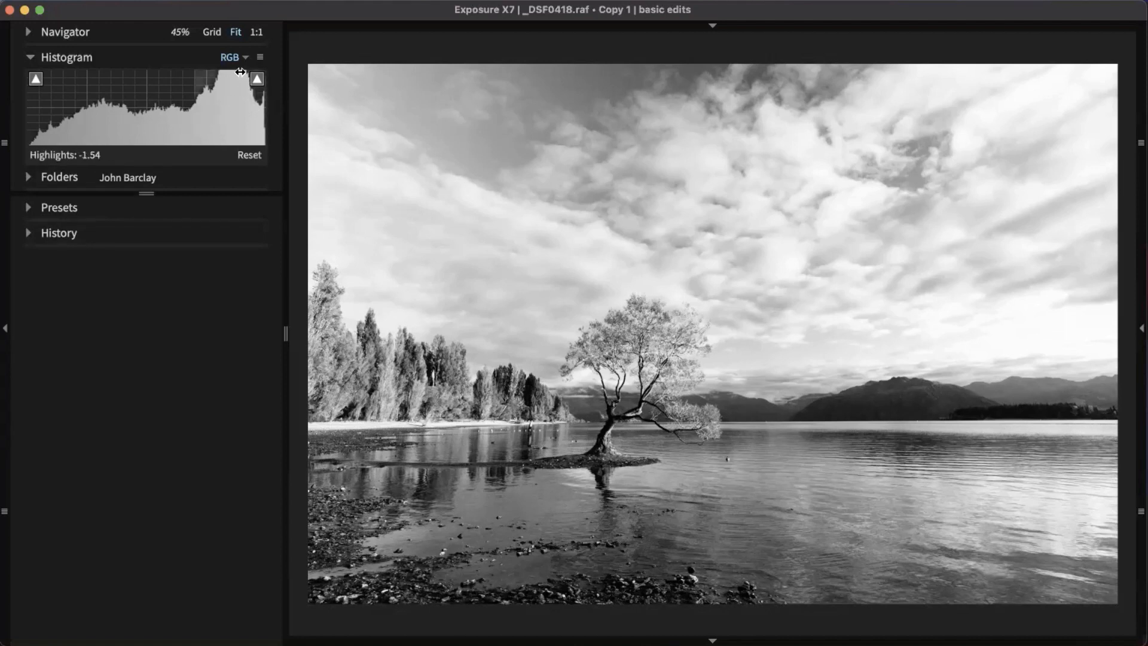
{"action": "left_click_drag", "start_coordinate": [257, 114], "coordinate": [204, 126]}
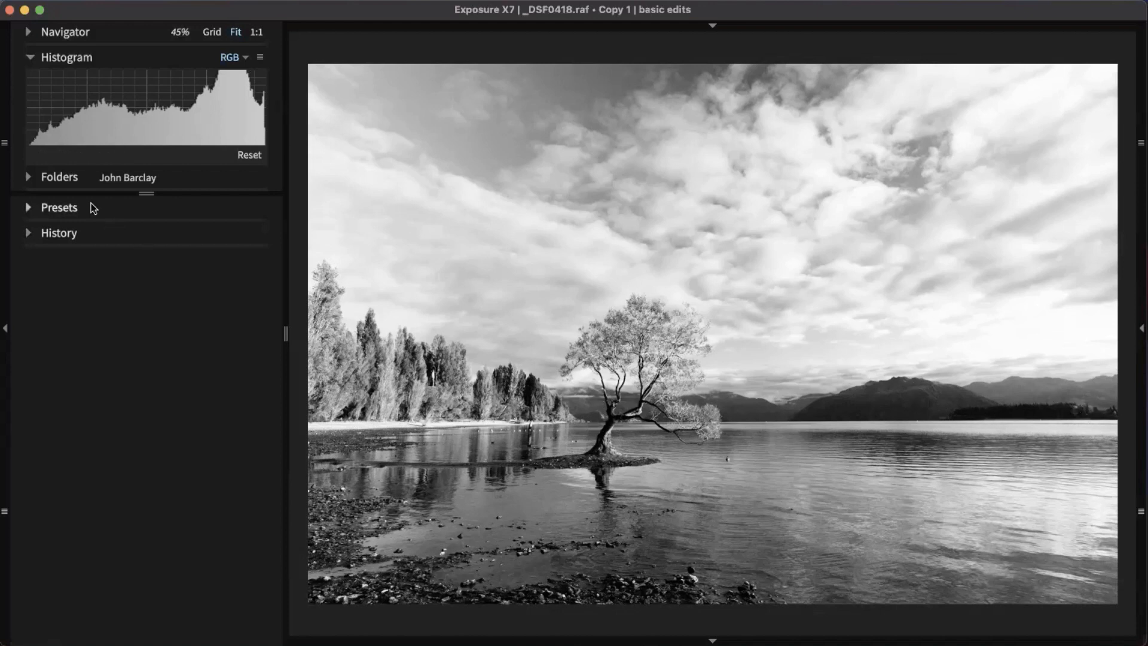
{"action": "mouse_move", "coordinate": [39, 133]}
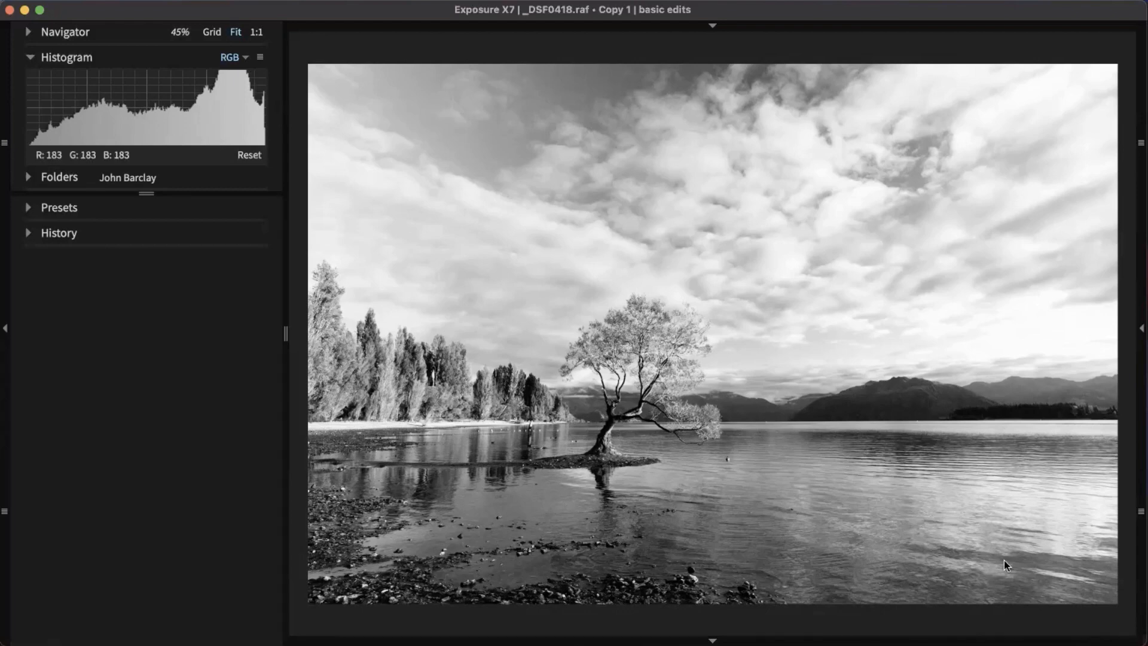
{"action": "left_click", "coordinate": [1139, 333]}
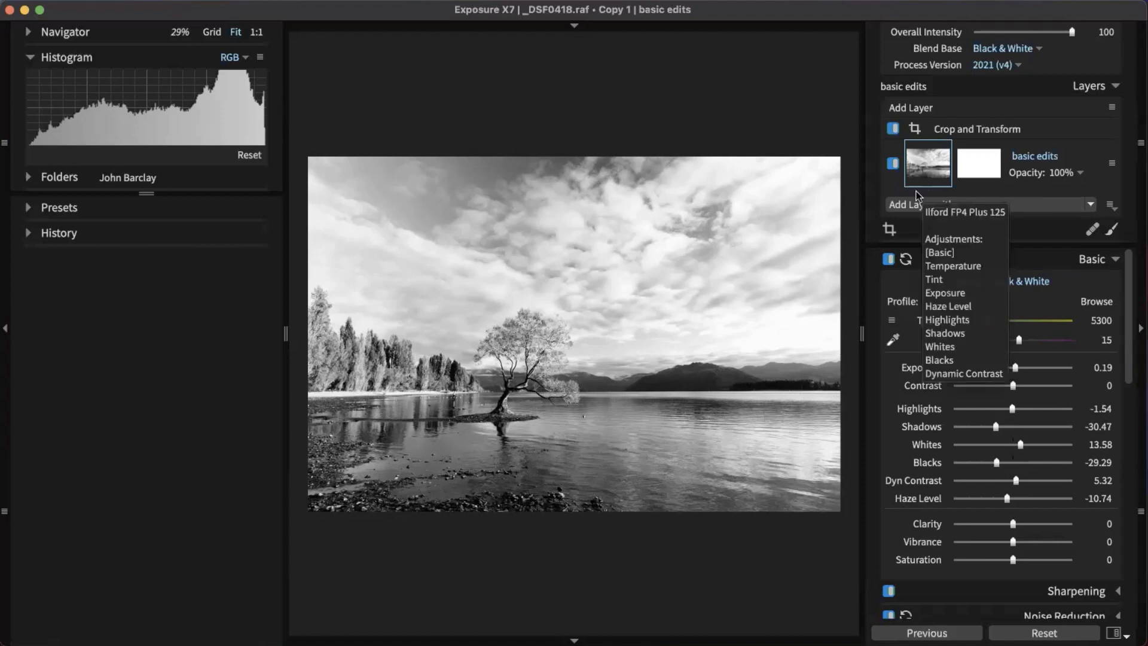
Step: Undo the Ilford FP4 Plus 125 preset on both photos, return to the thumbnail grid, and make Copy 1 the active photo
{"action": "key", "text": "super+z"}
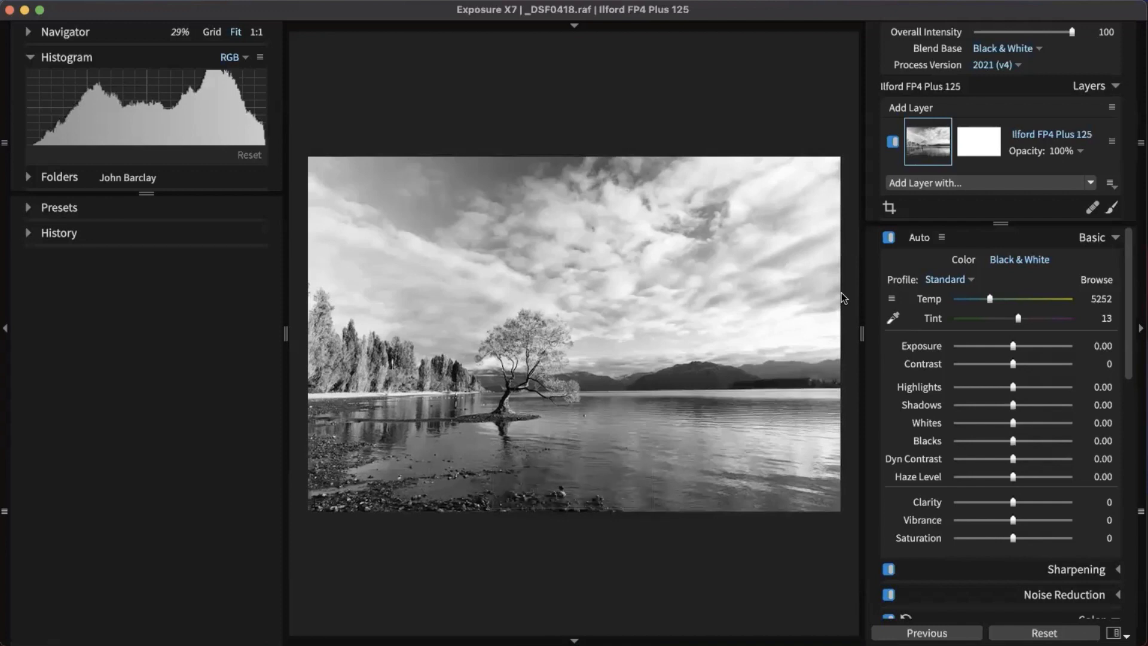
{"action": "key", "text": "g"}
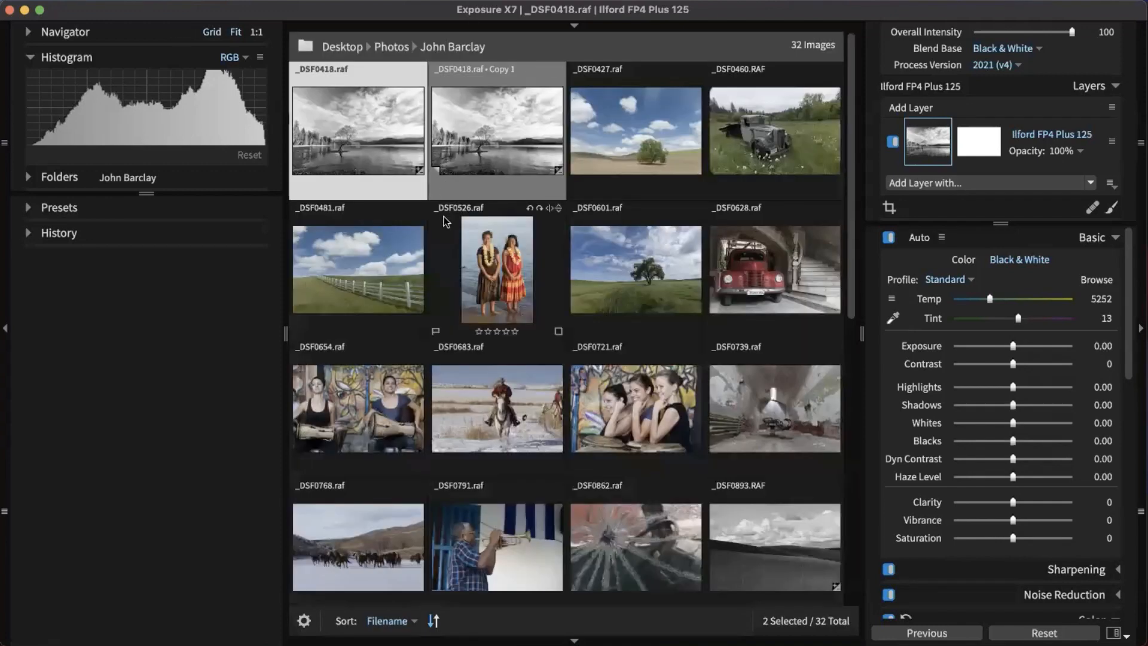
{"action": "left_click", "coordinate": [538, 122]}
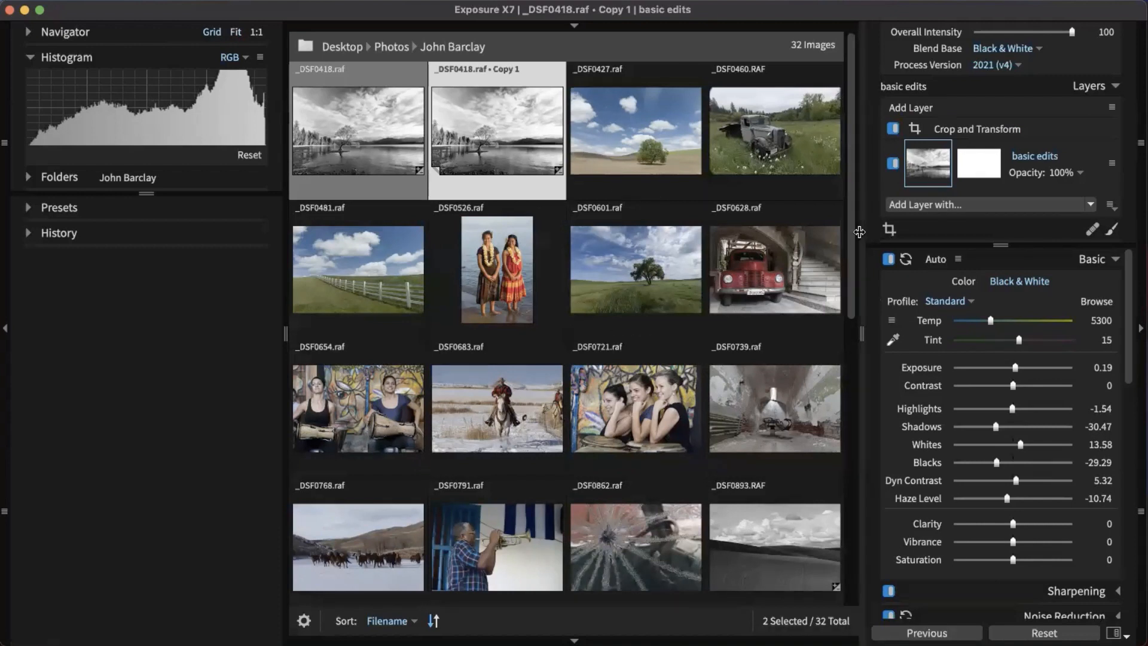
{"action": "key", "text": "super+z"}
{"action": "key", "text": "super+z"}
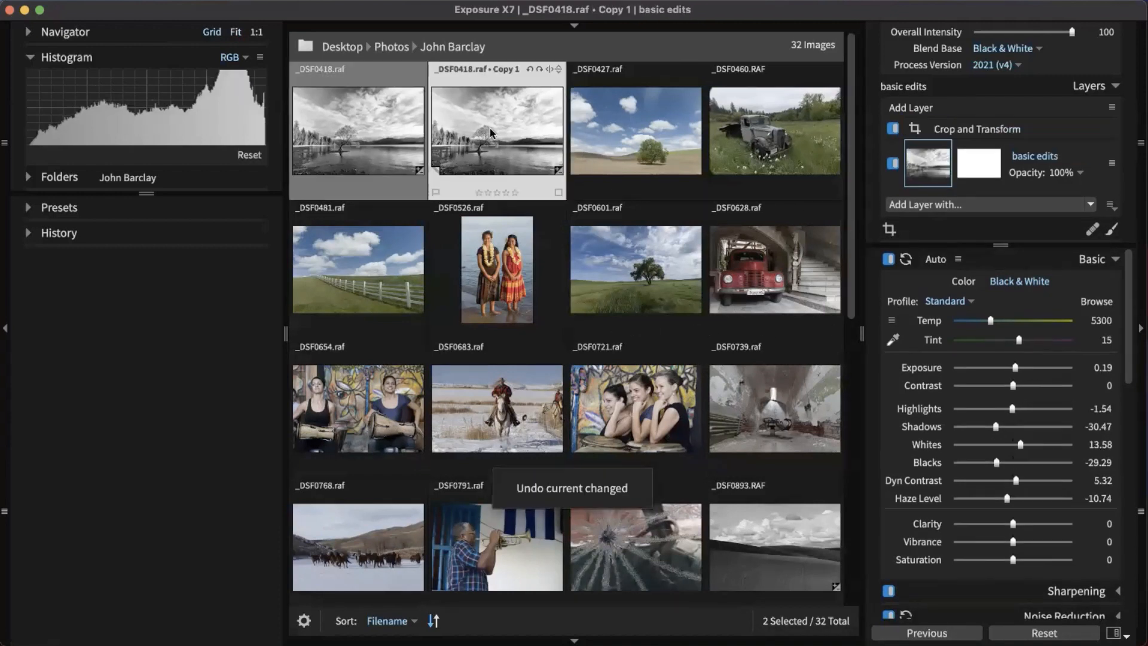
{"action": "key", "text": "super+z"}
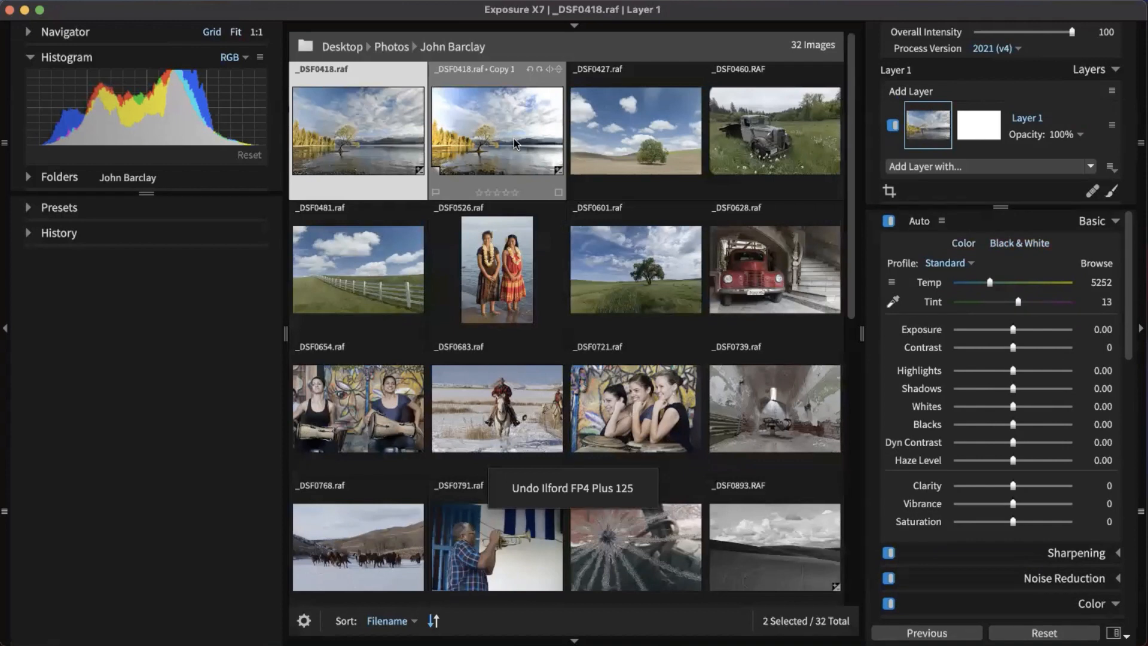
{"action": "left_click", "coordinate": [514, 138]}
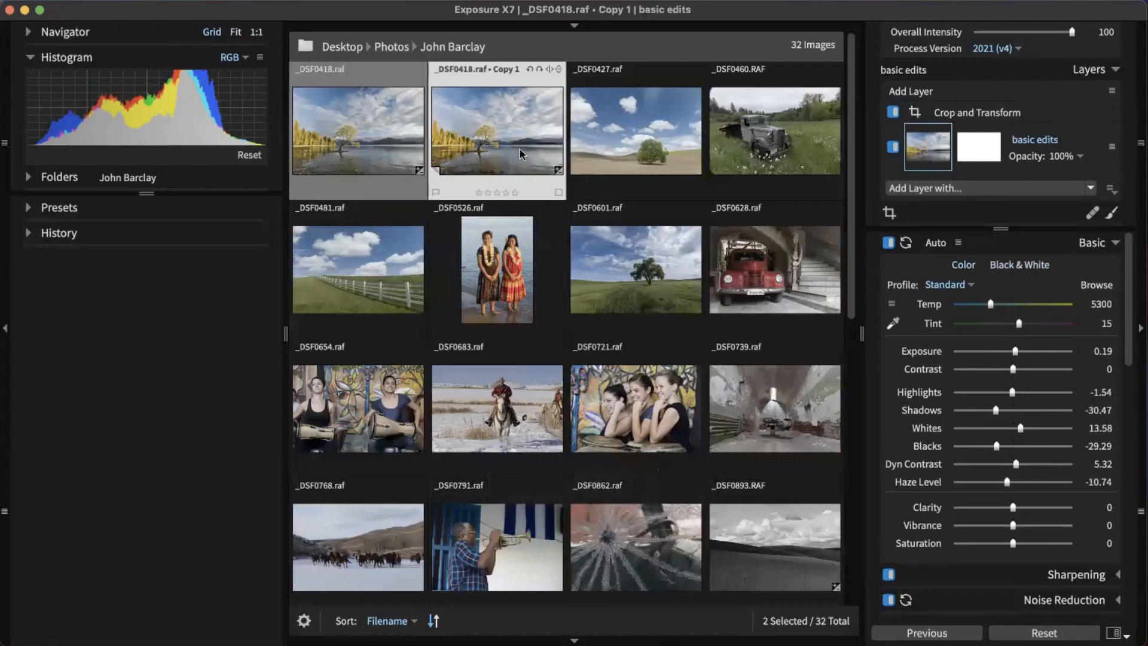
Step: Select only Copy 1 in the thumbnail grid, open it on its own, and expand the presets
{"action": "left_click", "coordinate": [457, 145]}
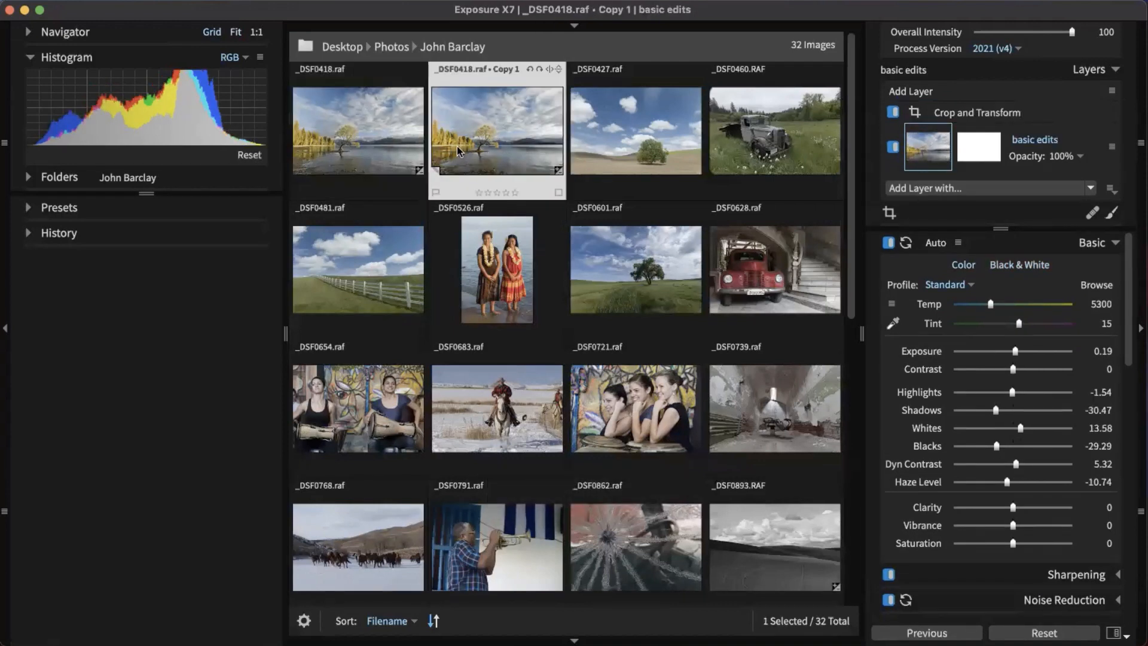
{"action": "double_click", "coordinate": [522, 198]}
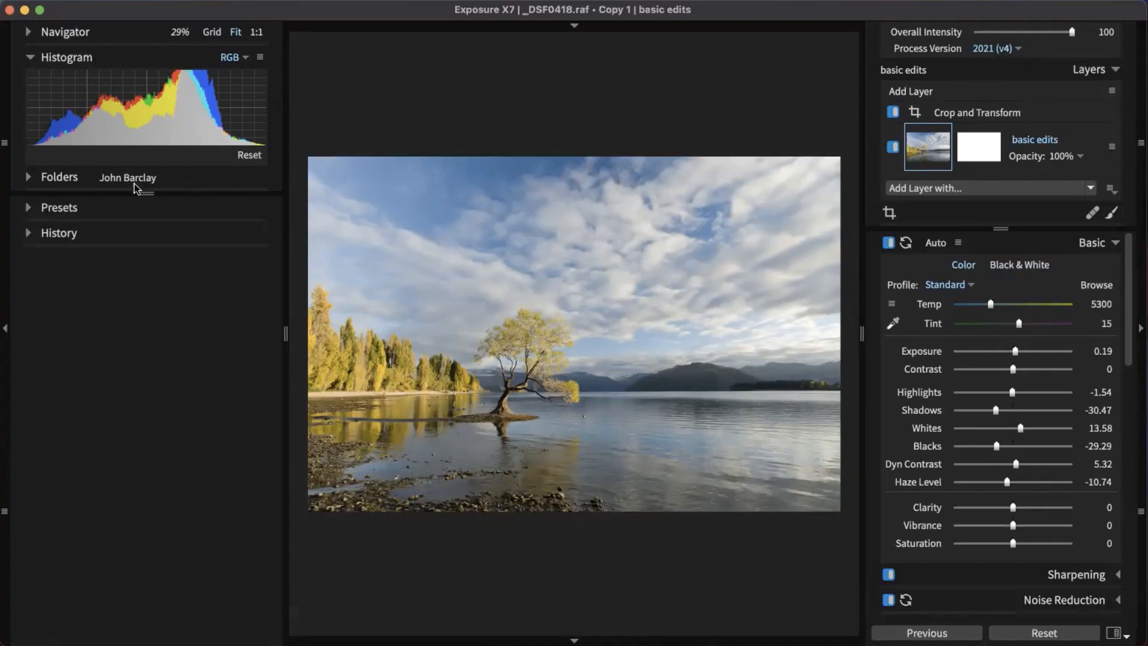
{"action": "left_click", "coordinate": [69, 210]}
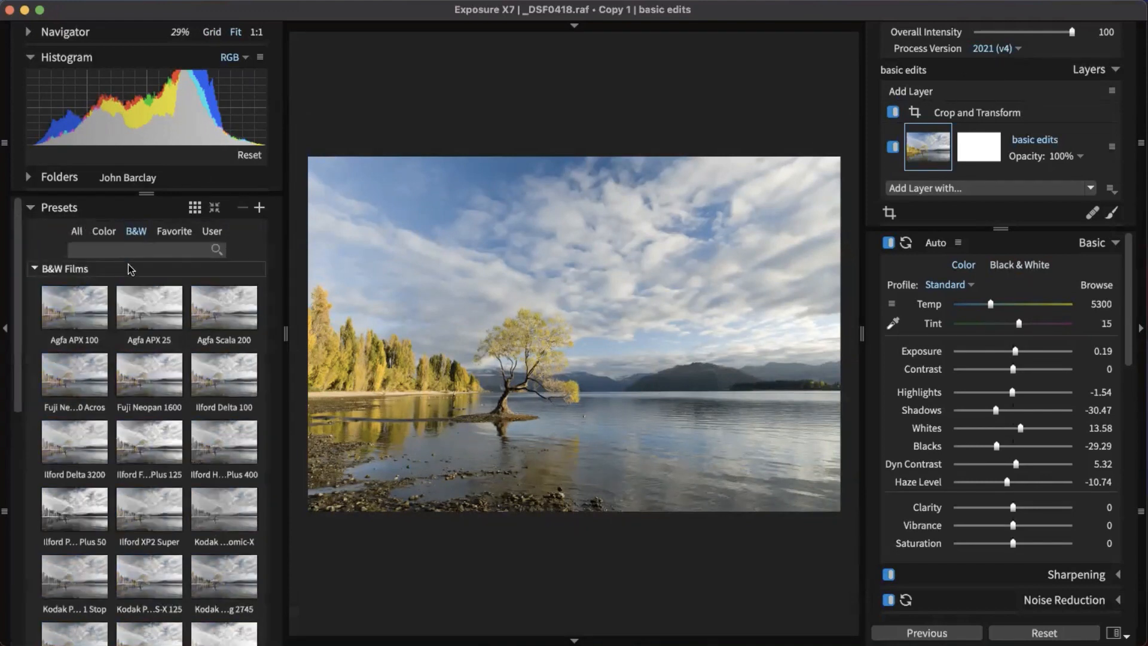
Step: Add the Ilford FP4 Plus 125 B&W film preset to Copy 1 as a new layer
{"action": "left_click", "coordinate": [164, 454]}
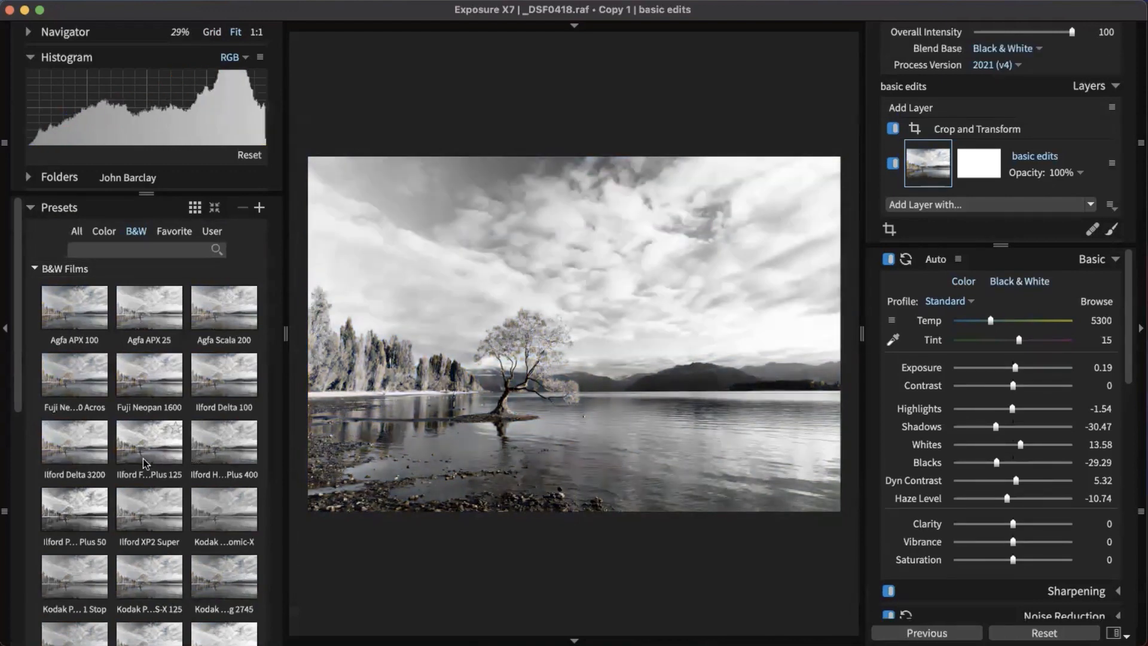
{"action": "right_click", "coordinate": [147, 453]}
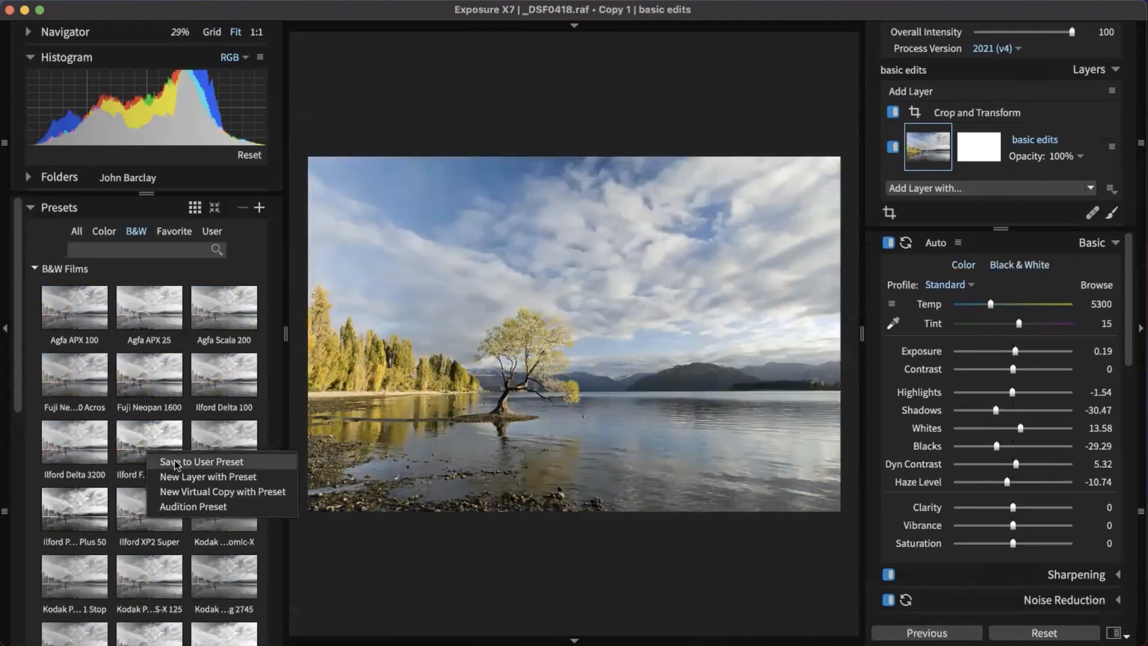
{"action": "left_click", "coordinate": [212, 477]}
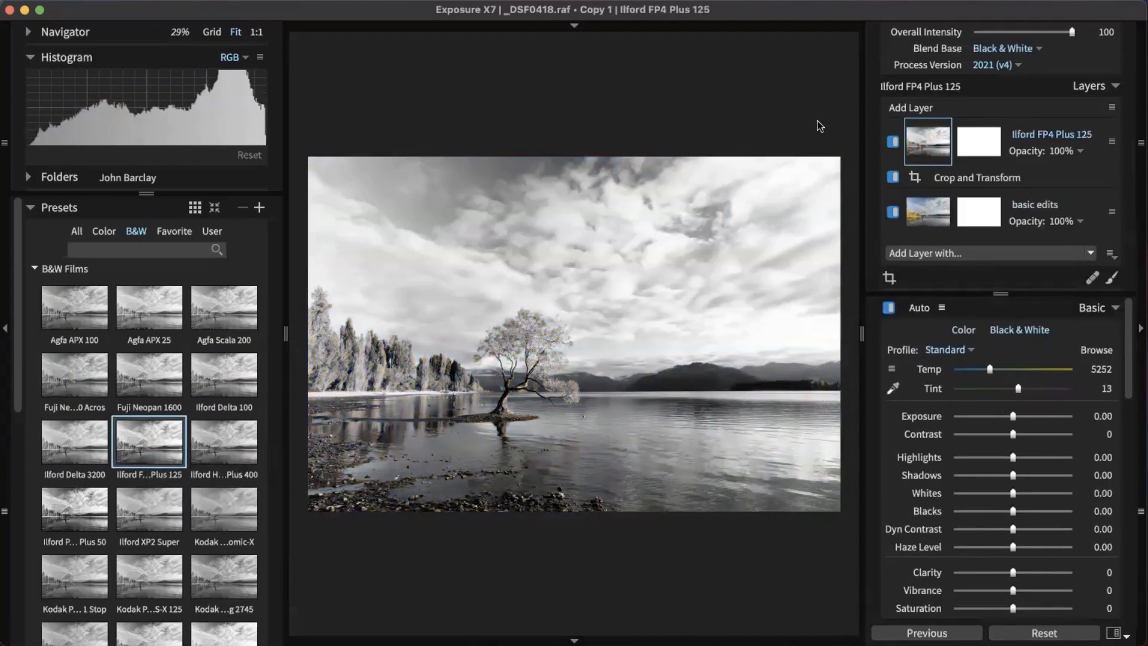
Step: Switch the Ilford FP4 Plus 125 layer off and on again to compare how it affects the histogram
{"action": "mouse_move", "coordinate": [242, 82]}
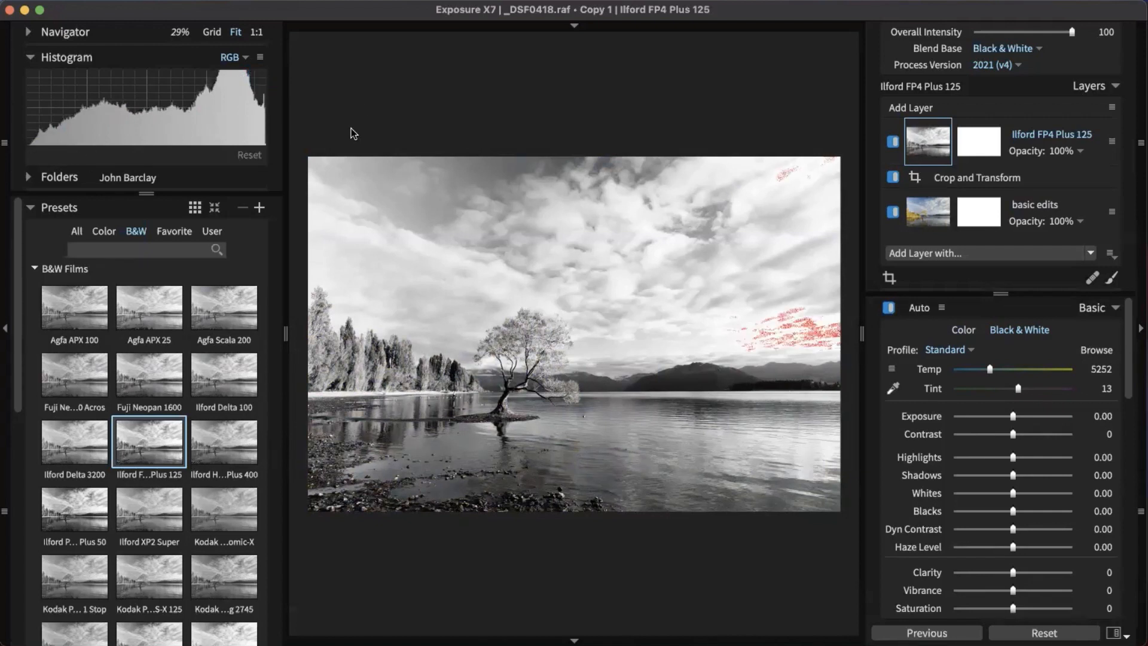
{"action": "left_click", "coordinate": [893, 142]}
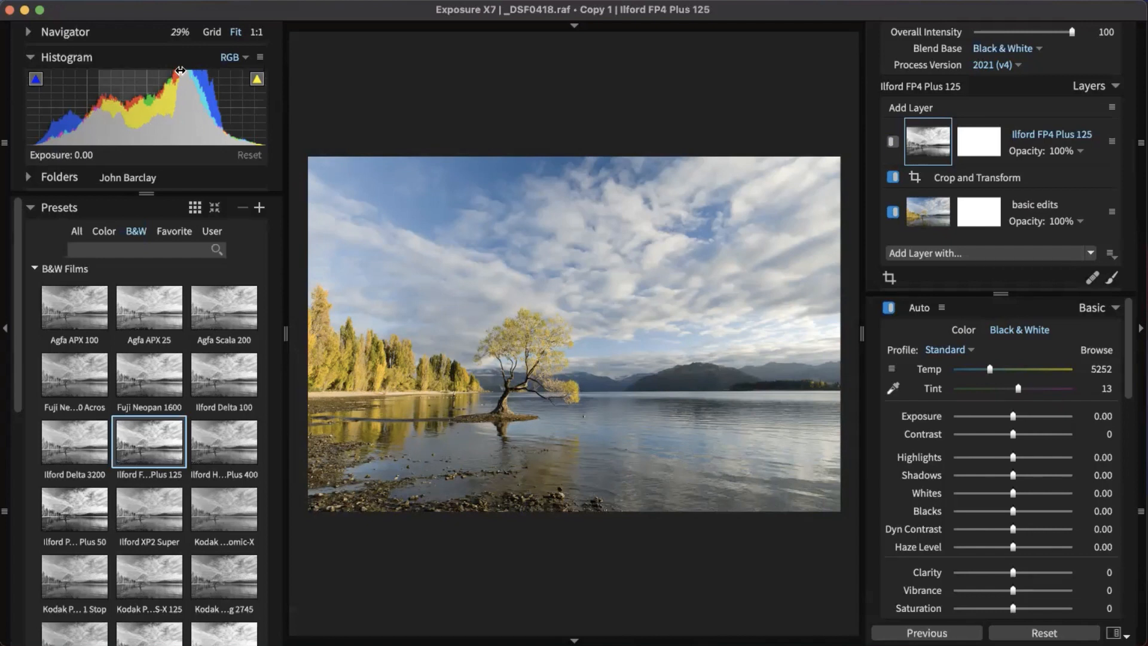
{"action": "left_click", "coordinate": [889, 143]}
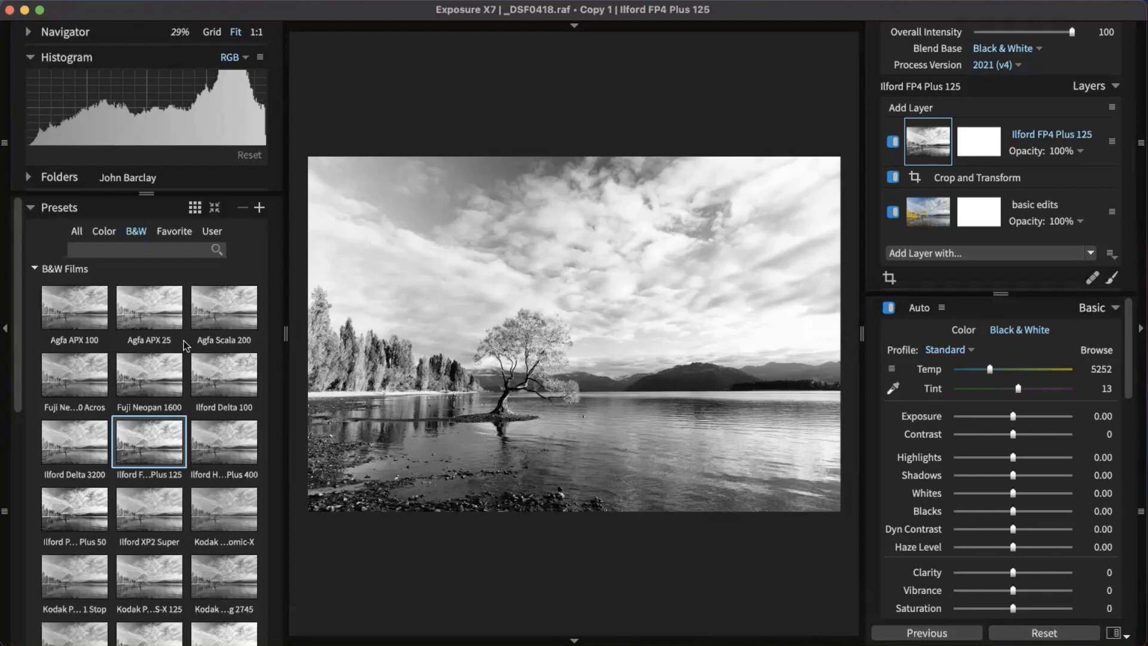
Step: Replace the Basic adjustments with the Color adjustments and reveal the Color Sensitivity settings, temporarily hiding the presets and histogram for a larger photo
{"action": "left_click", "coordinate": [5, 328]}
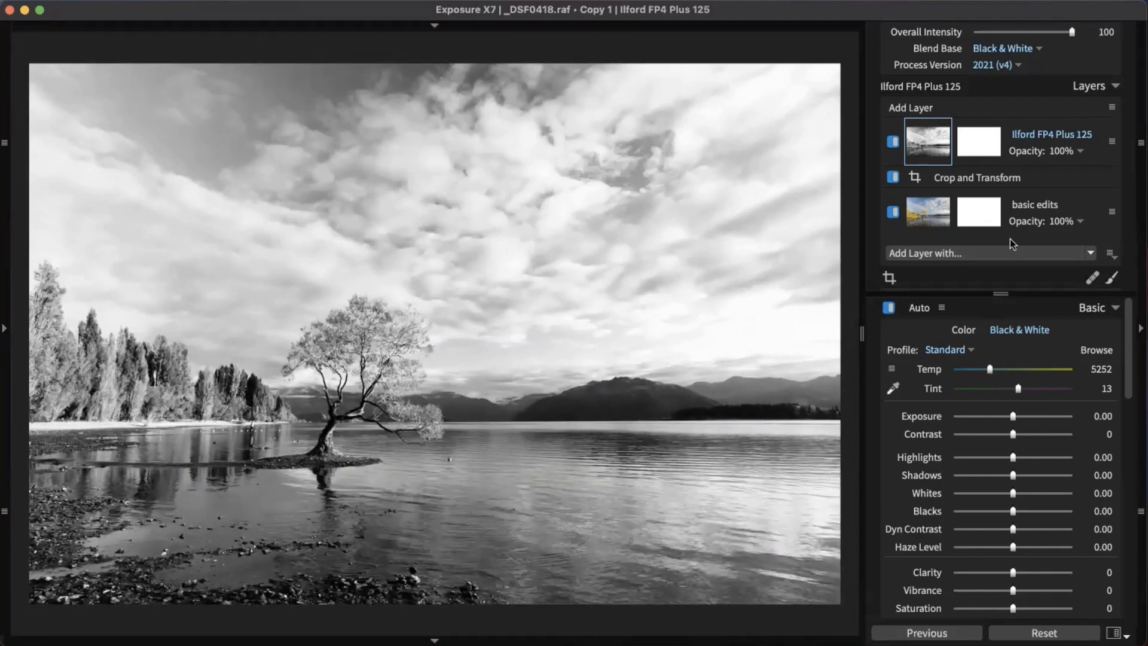
{"action": "left_click", "coordinate": [1107, 311]}
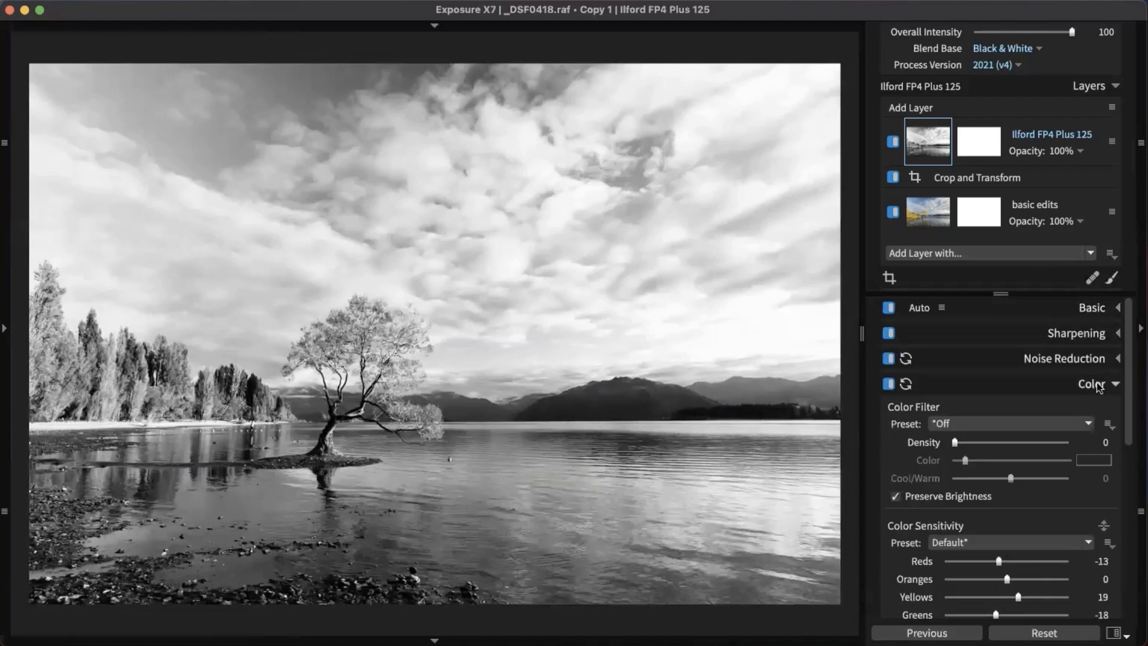
{"action": "scroll", "coordinate": [1059, 366], "scroll_direction": "down", "scroll_amount": 5}
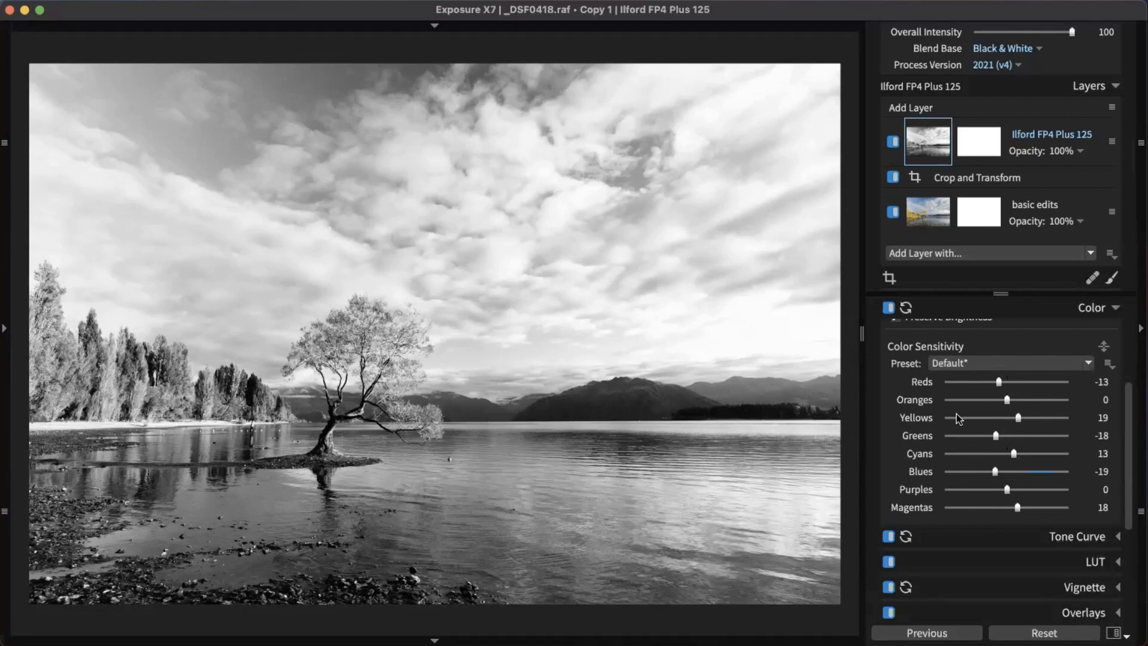
{"action": "left_click", "coordinate": [13, 350]}
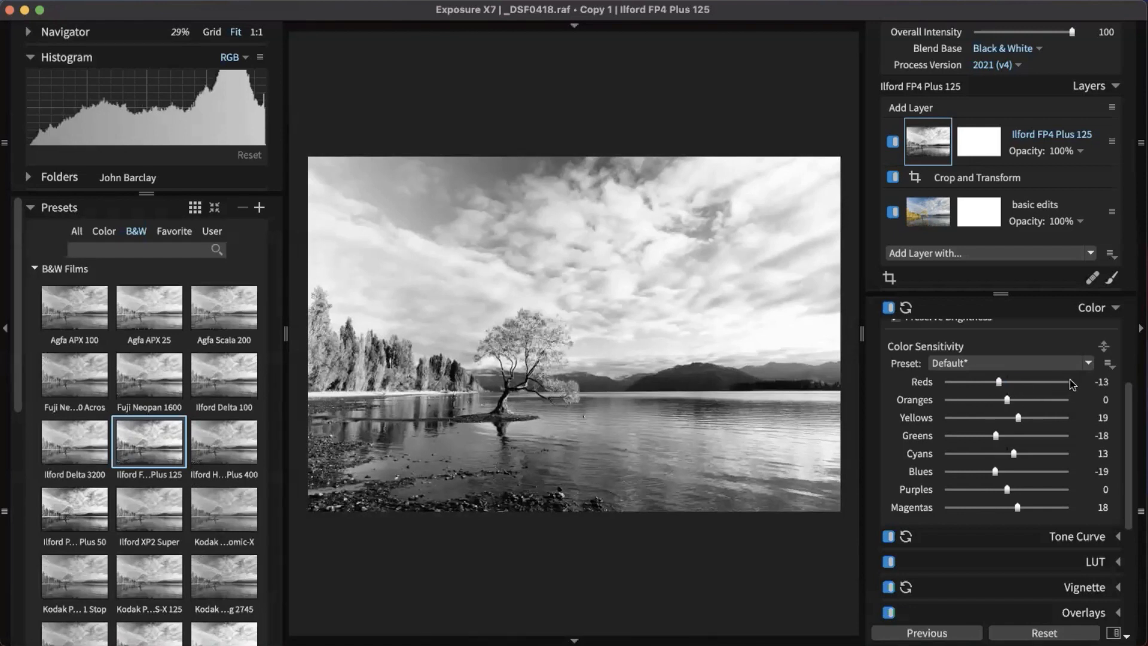
Step: Toggle the Ilford FP4 Plus 125 layer's visibility to check the original colors behind the black-and-white conversion
{"action": "left_click", "coordinate": [893, 142]}
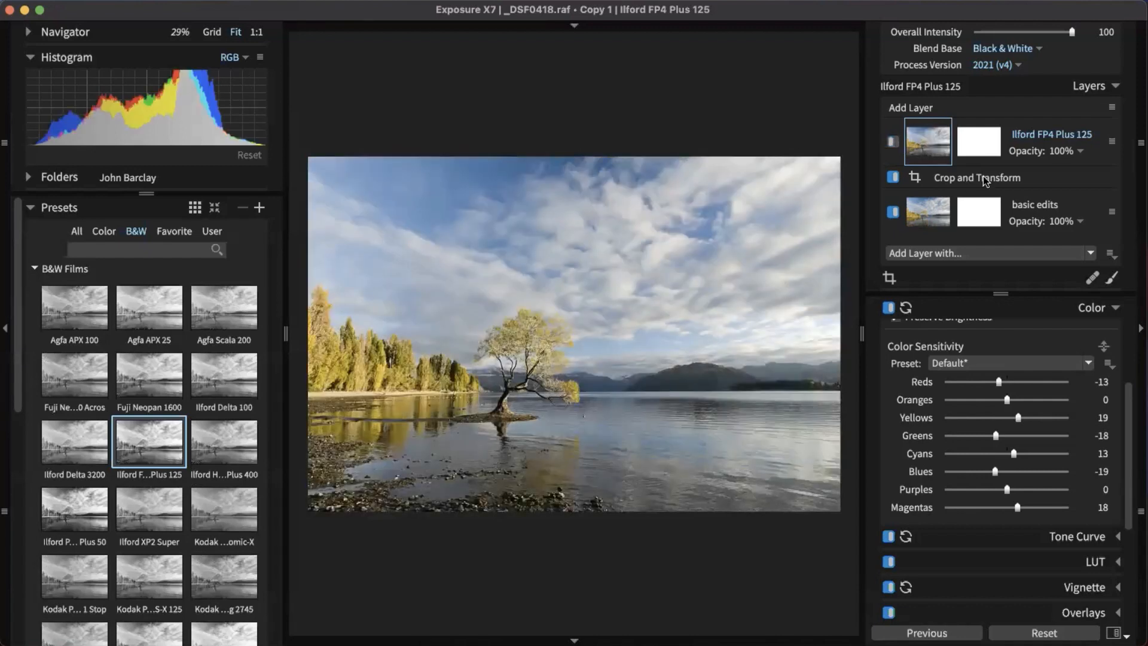
{"action": "mouse_move", "coordinate": [211, 87]}
{"action": "left_click", "coordinate": [893, 143]}
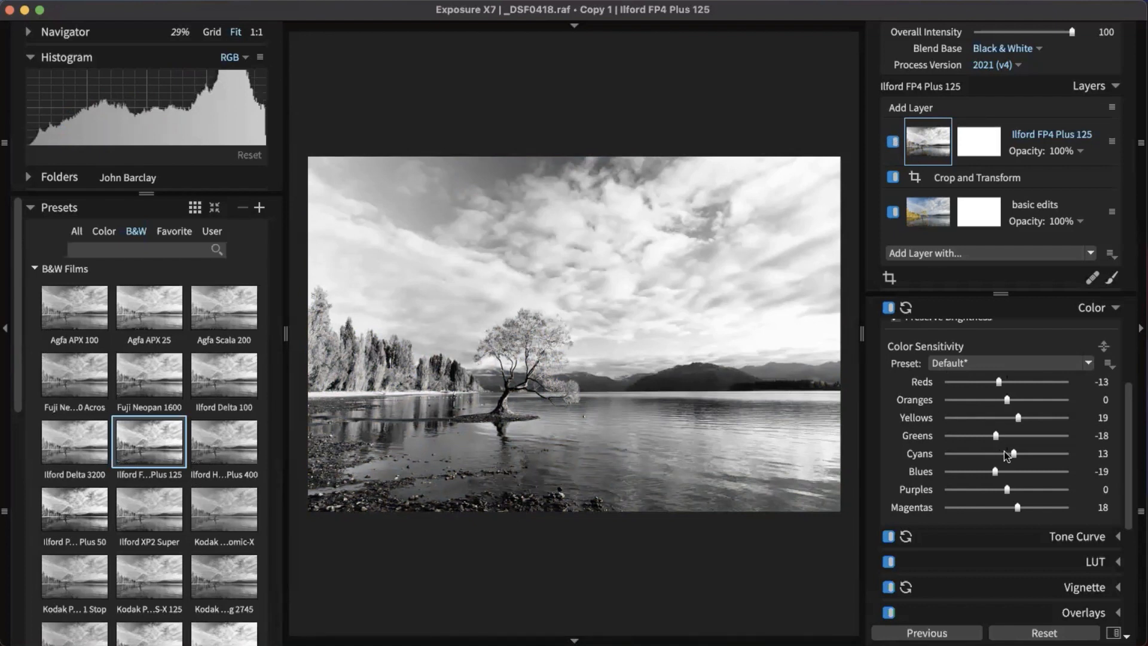
Step: Darken the blues by trying Color Sensitivity values of -45 and -73, and settle the Blues at -44
{"action": "double_click", "coordinate": [1103, 471]}
{"action": "left_click_drag", "start_coordinate": [995, 472], "coordinate": [980, 477]}
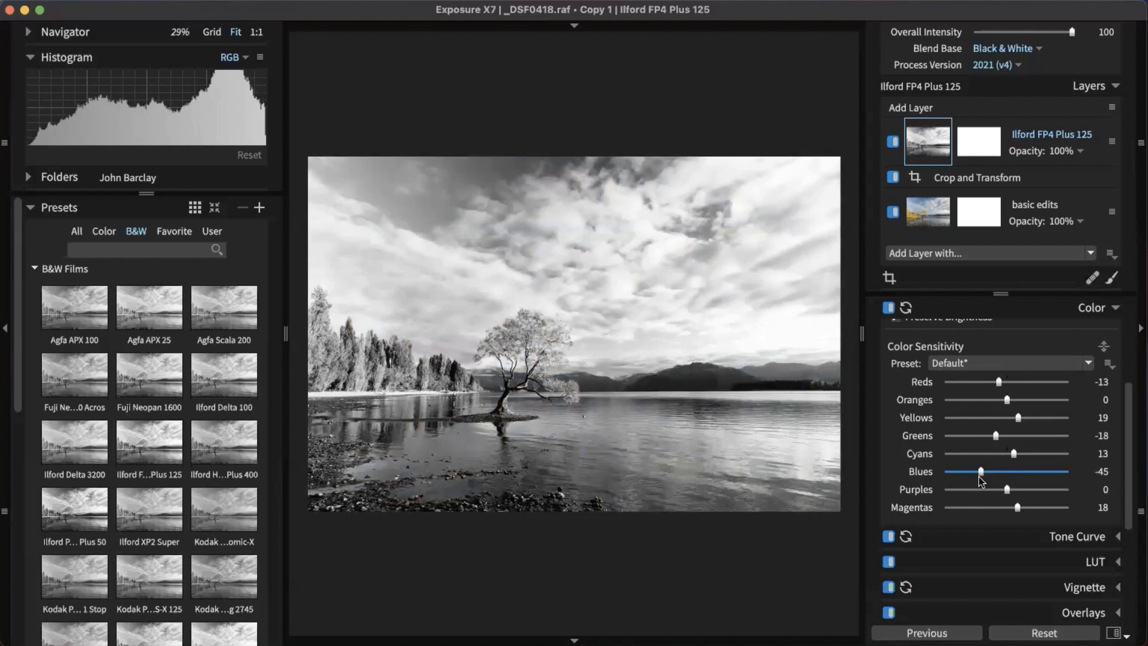
{"action": "right_click", "coordinate": [979, 476]}
{"action": "left_click", "coordinate": [978, 477]}
{"action": "scroll", "coordinate": [1018, 451], "scroll_direction": "down", "scroll_amount": 5}
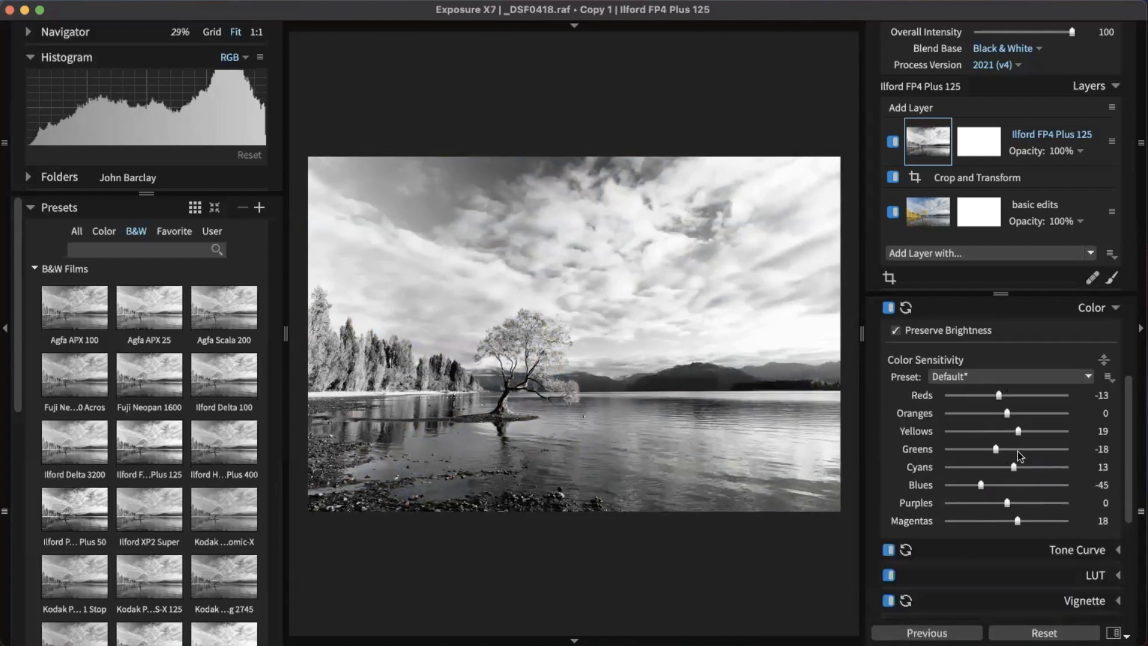
{"action": "scroll", "coordinate": [1004, 436], "scroll_direction": "up", "scroll_amount": 1}
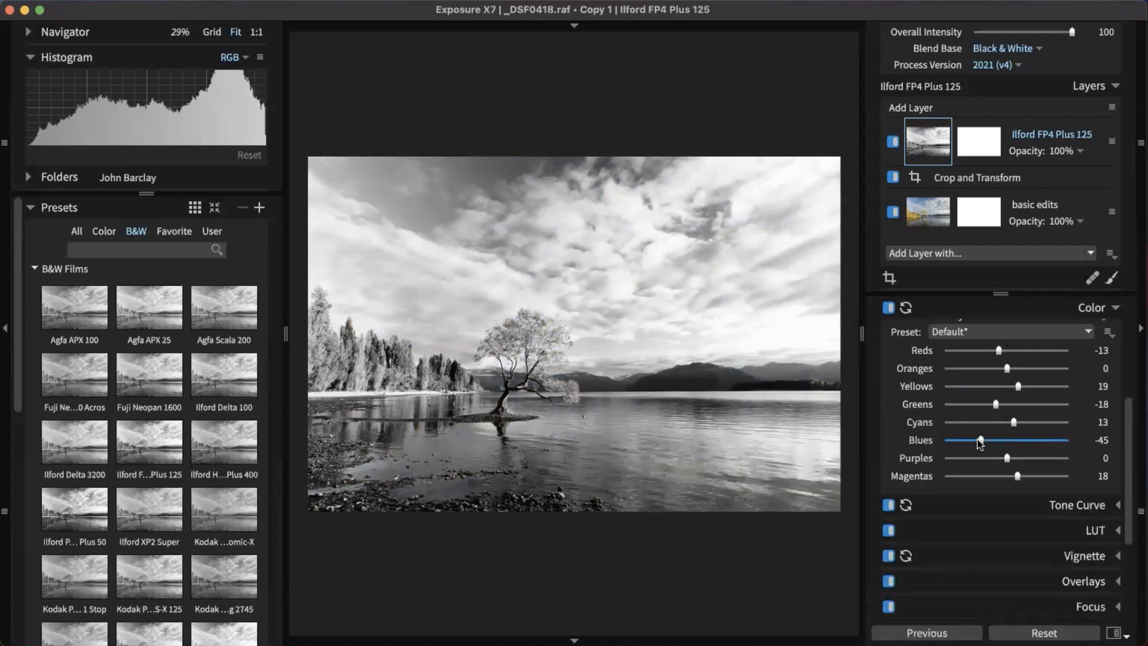
{"action": "mouse_move", "coordinate": [972, 441]}
{"action": "left_mouse_down"}
{"action": "mouse_move", "coordinate": [958, 443]}
{"action": "mouse_move", "coordinate": [982, 441]}
{"action": "mouse_move", "coordinate": [963, 441]}
{"action": "left_mouse_up"}
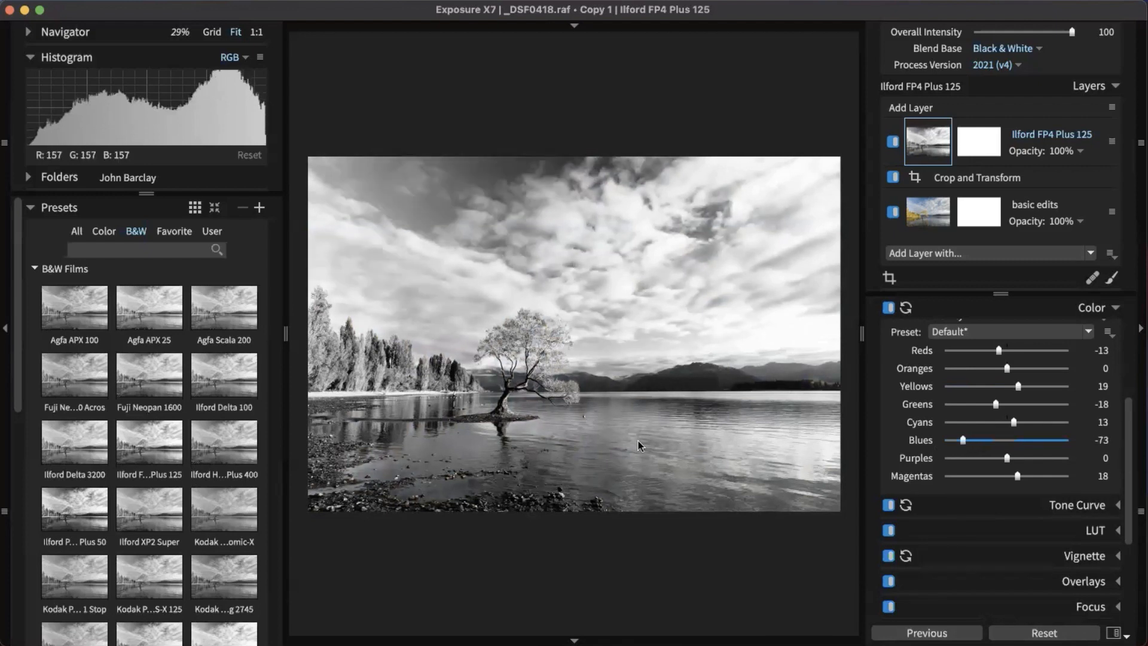
{"action": "left_click_drag", "start_coordinate": [972, 440], "coordinate": [980, 440]}
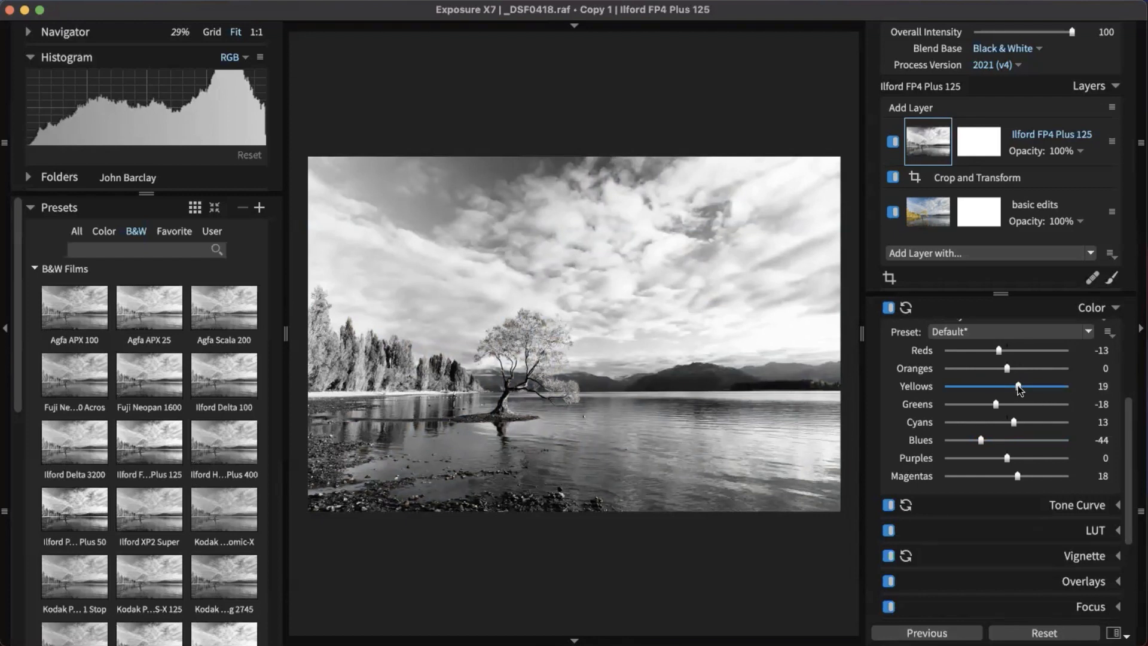
Step: Set the Yellows sensitivity to 9 and the Cyans to -6, and collapse the Color adjustments
{"action": "mouse_move", "coordinate": [1020, 389]}
{"action": "left_mouse_down"}
{"action": "mouse_move", "coordinate": [1059, 388]}
{"action": "mouse_move", "coordinate": [1004, 389]}
{"action": "mouse_move", "coordinate": [1016, 394]}
{"action": "left_mouse_up"}
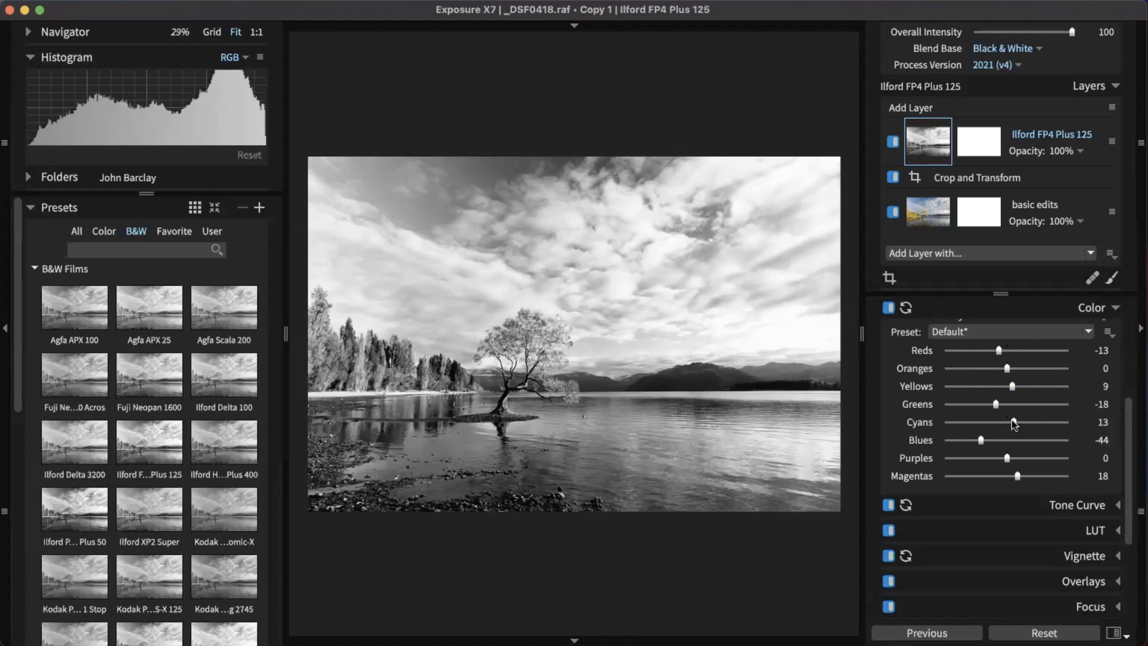
{"action": "left_click_drag", "start_coordinate": [1011, 421], "coordinate": [1003, 428]}
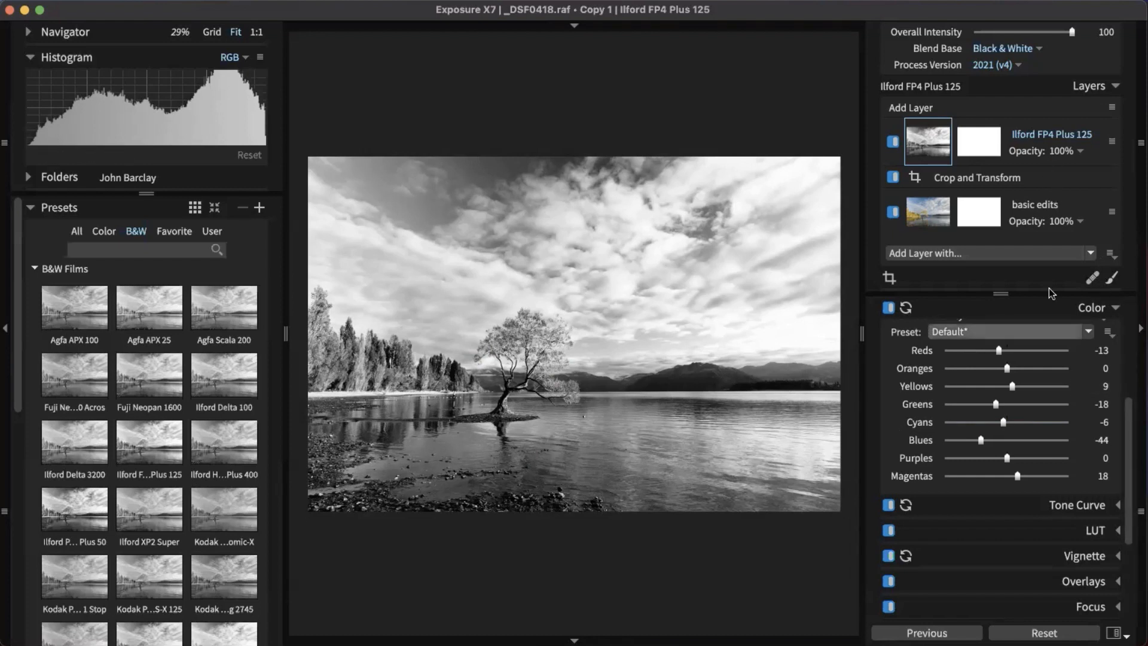
{"action": "left_click", "coordinate": [1095, 307]}
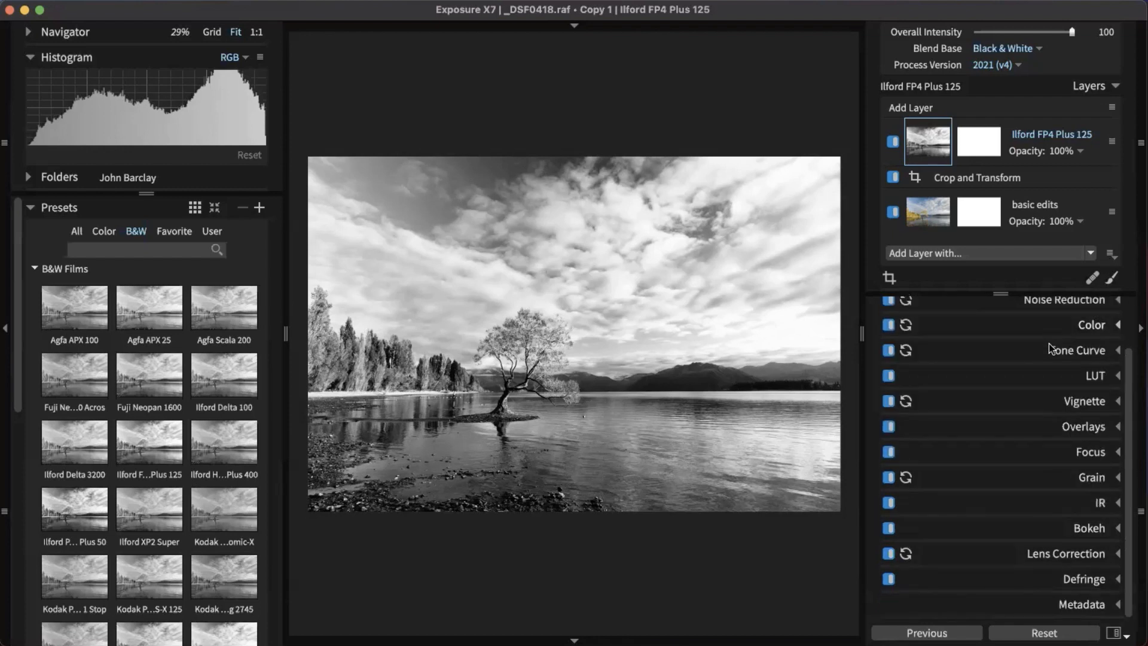
{"action": "scroll", "coordinate": [1041, 350], "scroll_direction": "up", "scroll_amount": 3}
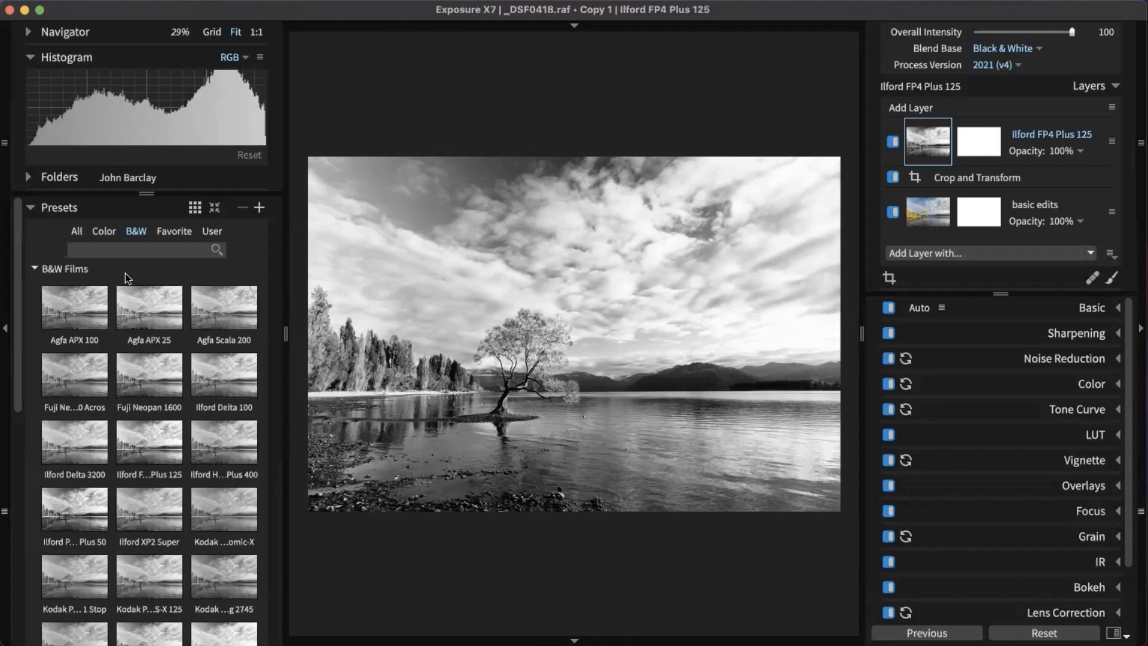
Step: Hide the presets and histogram and examine the enlarged black-and-white photo across the mountains, lake and shoreline trees
{"action": "left_click", "coordinate": [5, 327]}
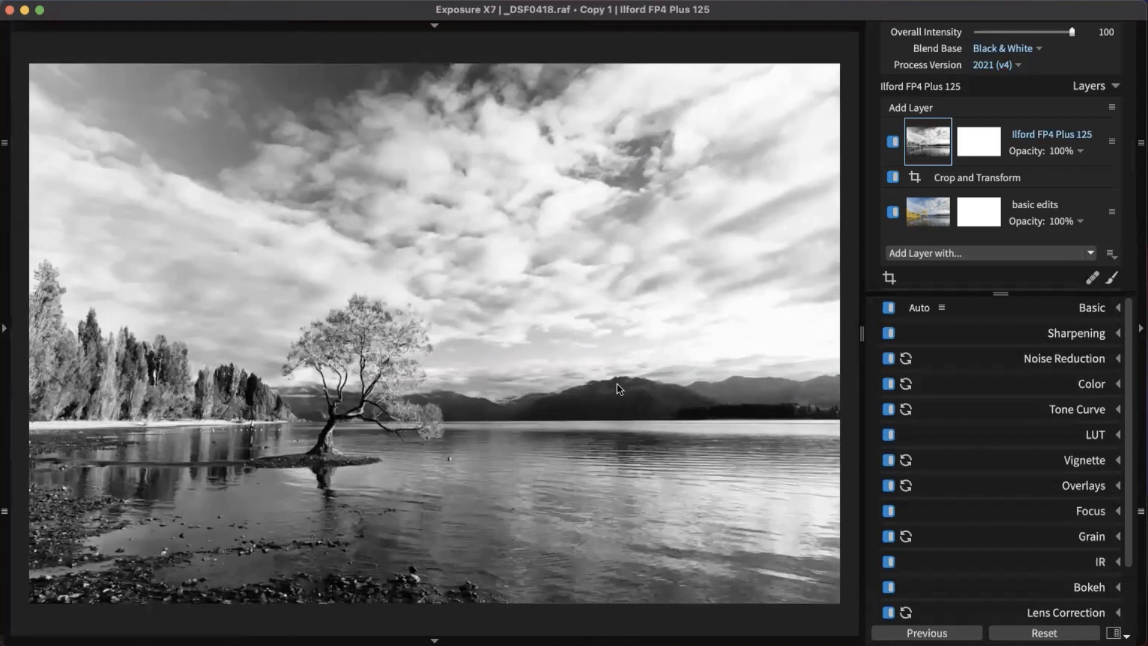
{"action": "left_click", "coordinate": [406, 441]}
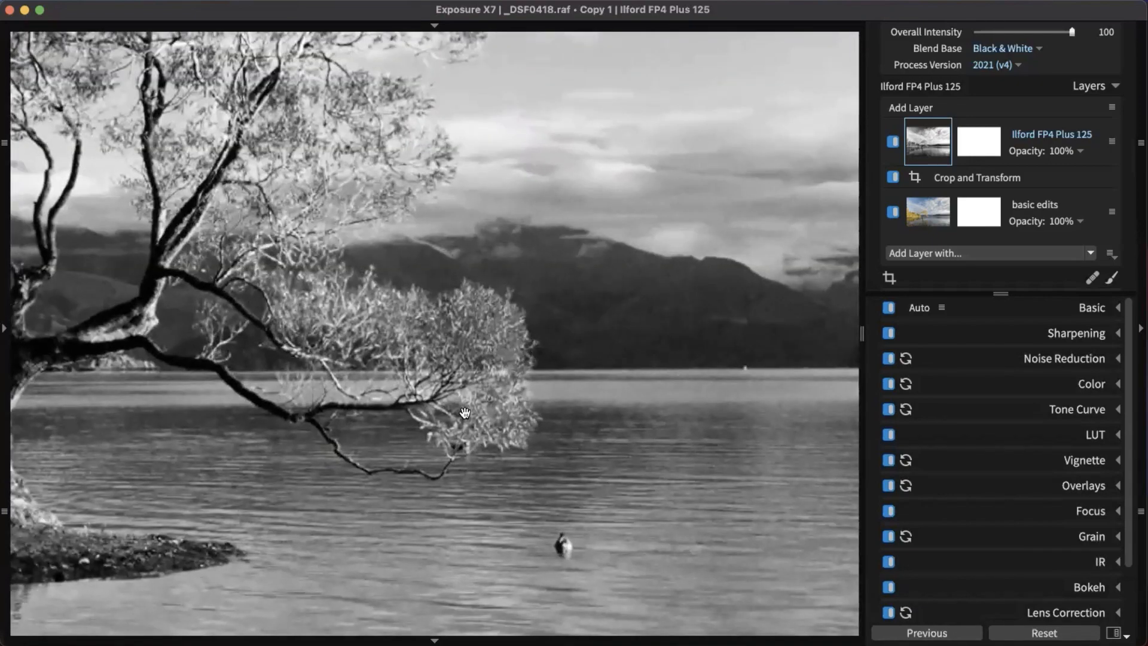
{"action": "left_click", "coordinate": [465, 412]}
{"action": "left_click", "coordinate": [769, 413]}
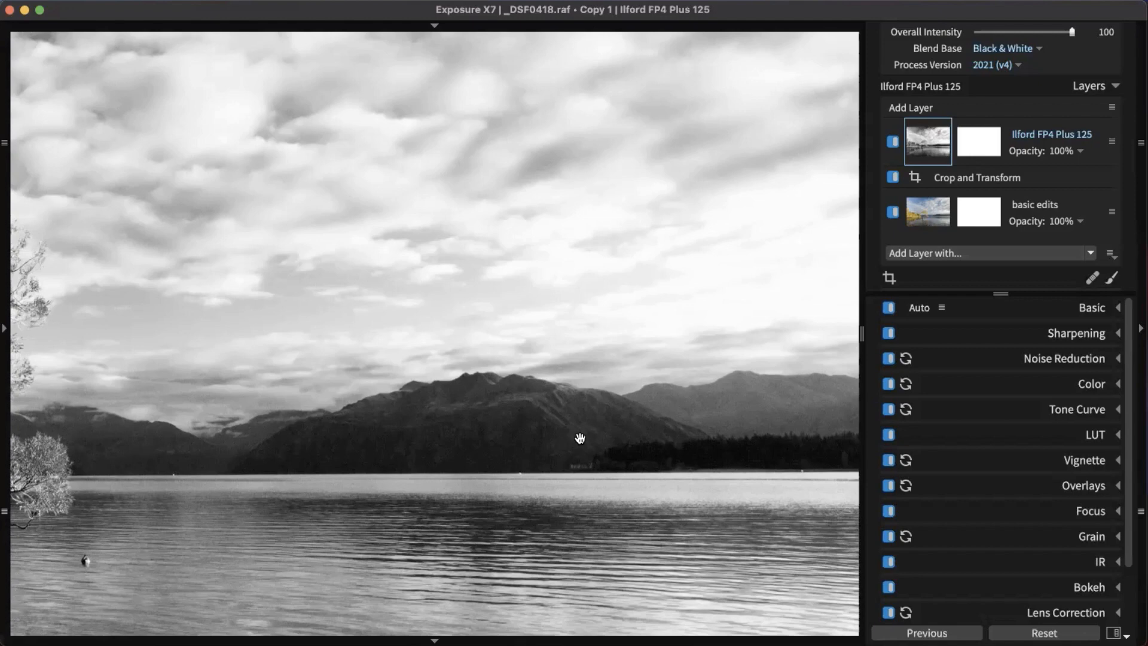
{"action": "left_click_drag", "start_coordinate": [473, 457], "coordinate": [309, 414]}
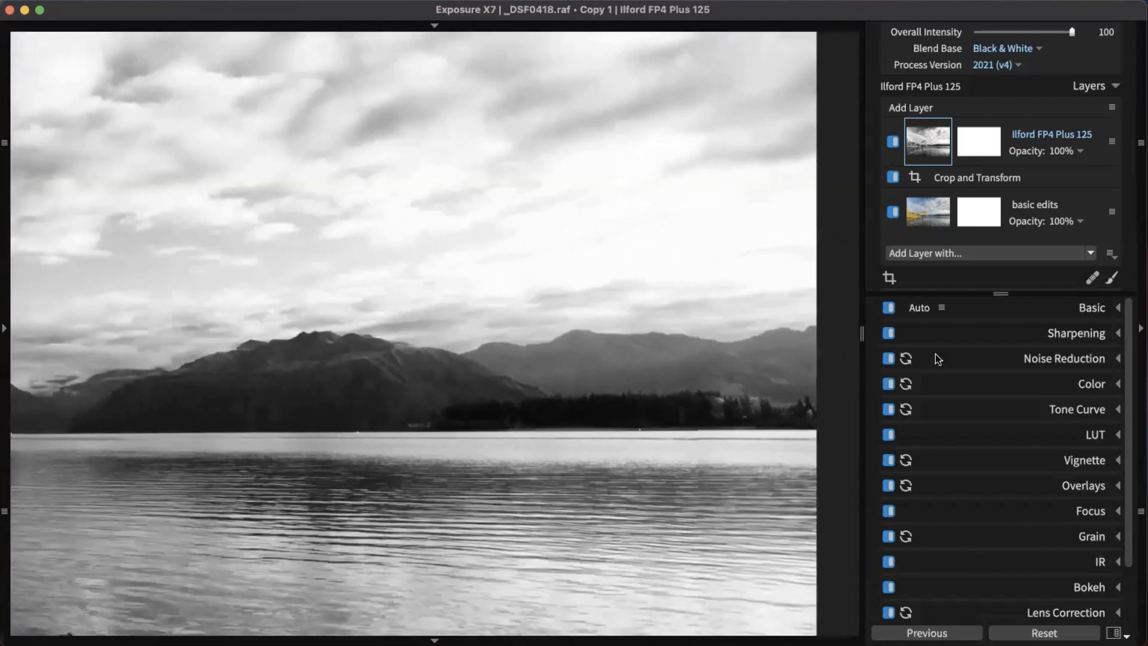
{"action": "scroll", "coordinate": [705, 413], "scroll_direction": "down", "scroll_amount": 1}
{"action": "left_click_drag", "start_coordinate": [705, 413], "coordinate": [911, 260]}
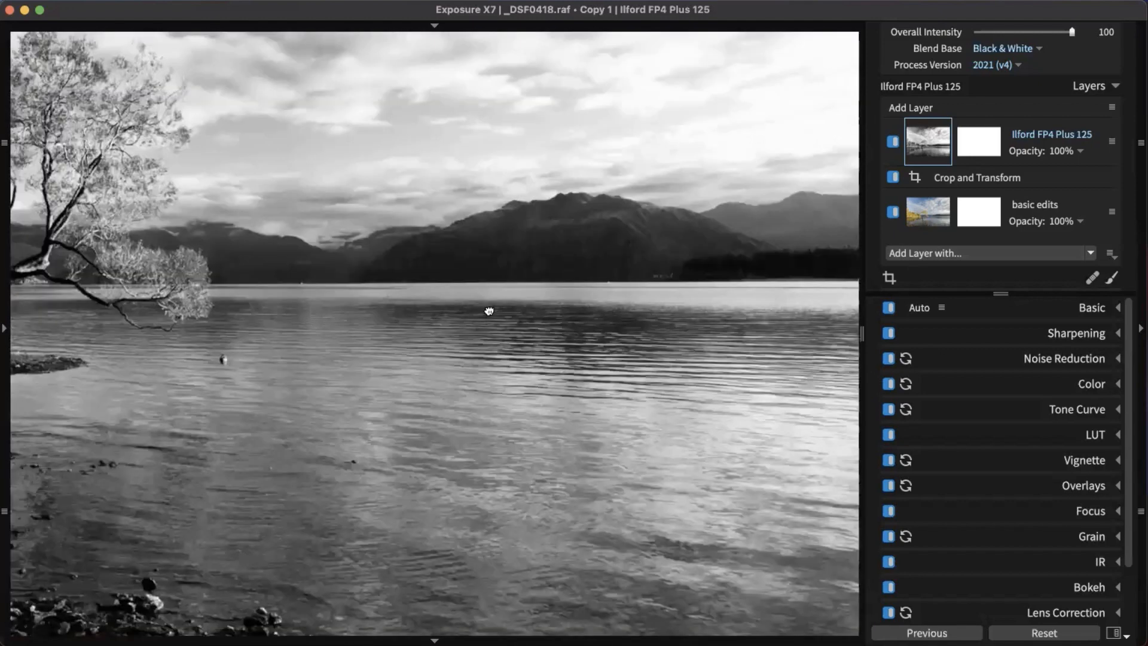
{"action": "left_click_drag", "start_coordinate": [489, 311], "coordinate": [762, 378]}
{"action": "left_click_drag", "start_coordinate": [328, 299], "coordinate": [607, 293]}
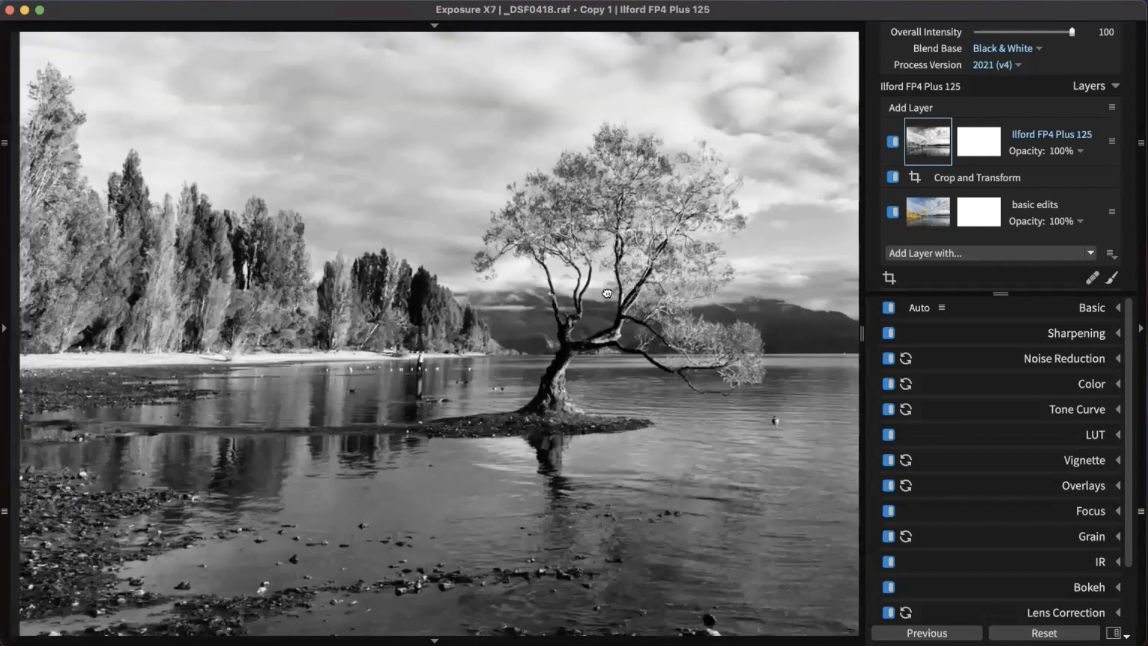
Step: Examine fine detail up close in the water, the lone tree's trunk and branches, and the hills behind it
{"action": "scroll", "coordinate": [504, 283], "scroll_direction": "up", "scroll_amount": 6}
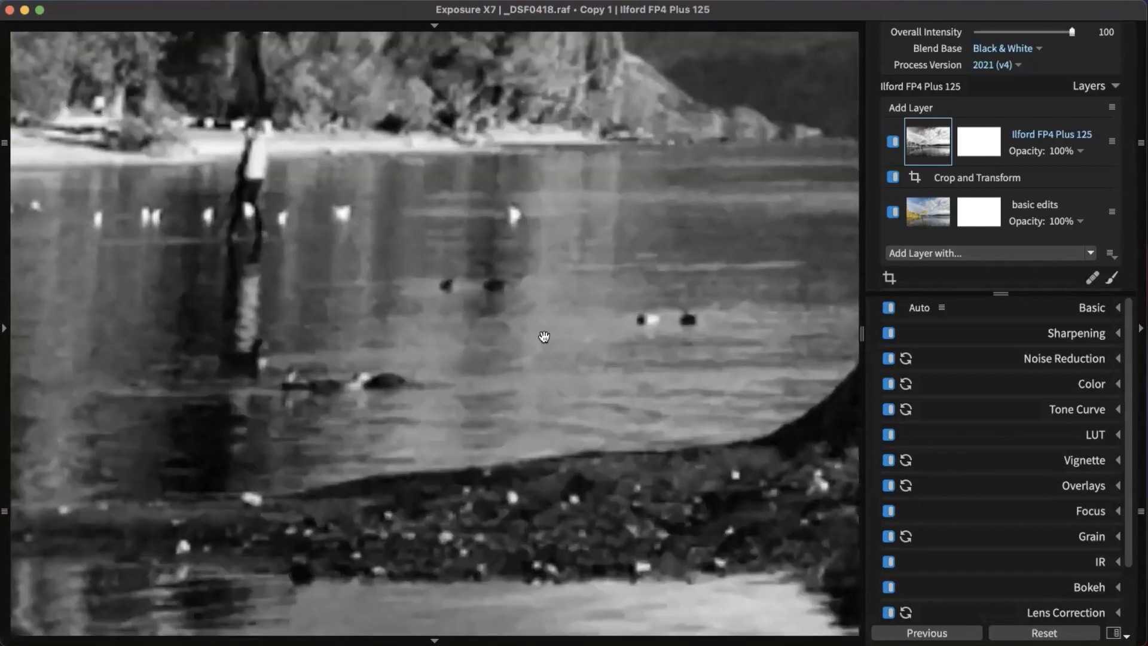
{"action": "left_click_drag", "start_coordinate": [545, 337], "coordinate": [218, 467]}
{"action": "left_click_drag", "start_coordinate": [516, 304], "coordinate": [329, 377]}
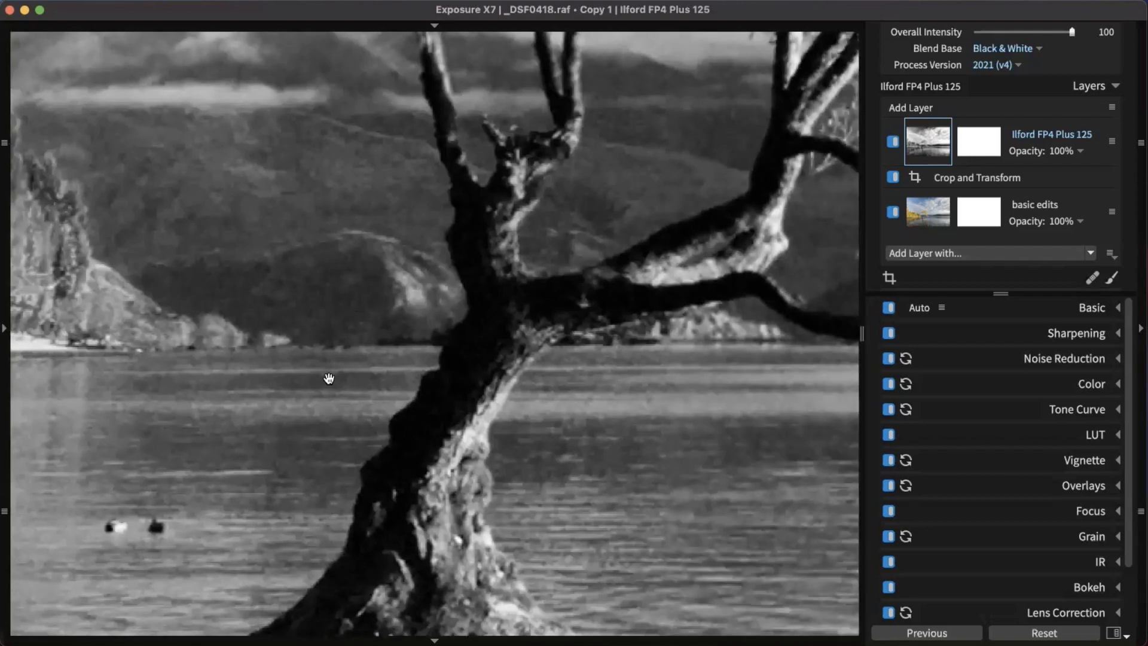
{"action": "left_click_drag", "start_coordinate": [595, 292], "coordinate": [451, 310]}
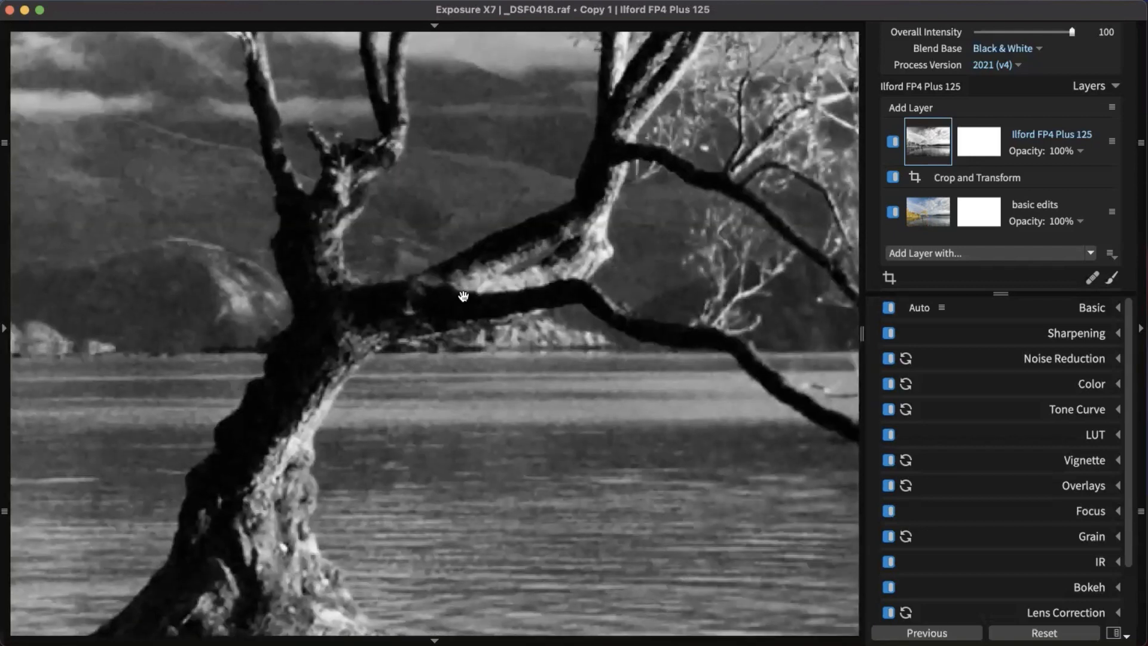
{"action": "left_click_drag", "start_coordinate": [679, 367], "coordinate": [299, 373]}
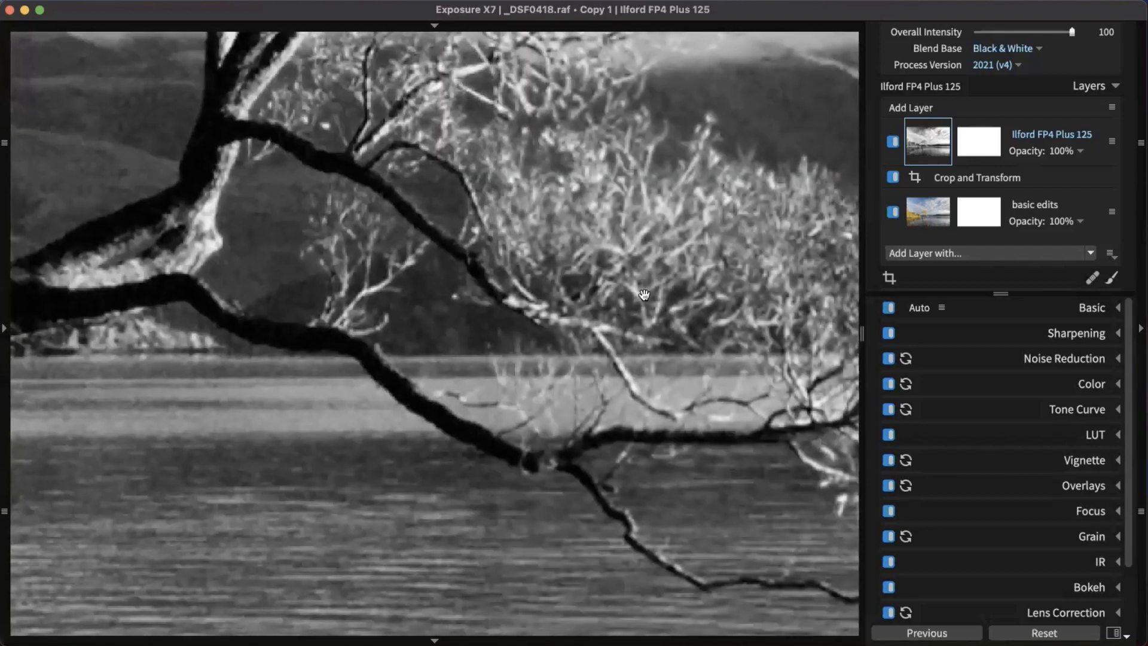
{"action": "scroll", "coordinate": [644, 295], "scroll_direction": "down", "scroll_amount": 3}
{"action": "scroll", "coordinate": [642, 281], "scroll_direction": "up", "scroll_amount": 2}
{"action": "left_click_drag", "start_coordinate": [657, 144], "coordinate": [321, 298]}
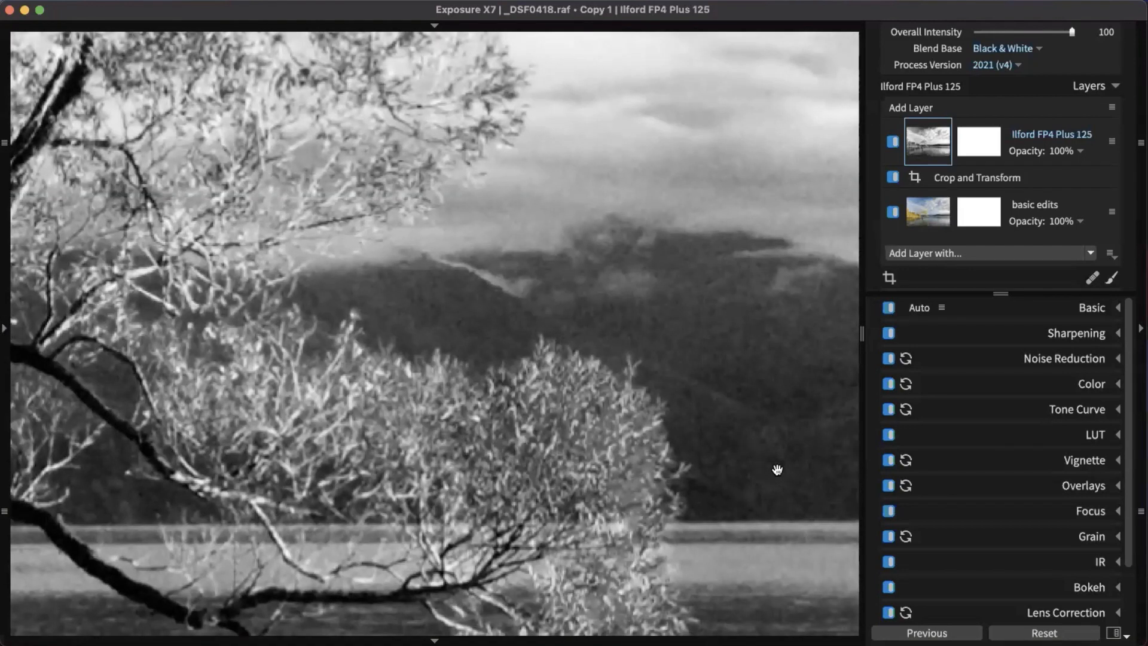
Step: Switch off the Ilford FP4 Plus 125 layer's grain to compare the dark hills and lake beside the tree without it
{"action": "left_click_drag", "start_coordinate": [778, 469], "coordinate": [707, 395]}
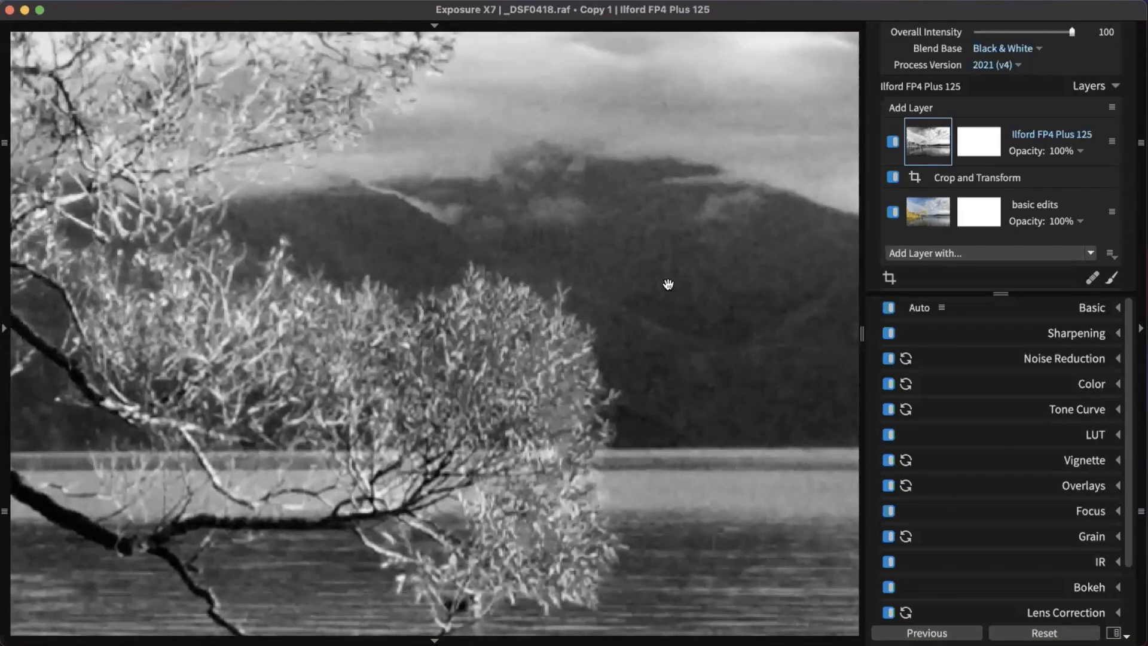
{"action": "scroll", "coordinate": [699, 314], "scroll_direction": "up", "scroll_amount": 2}
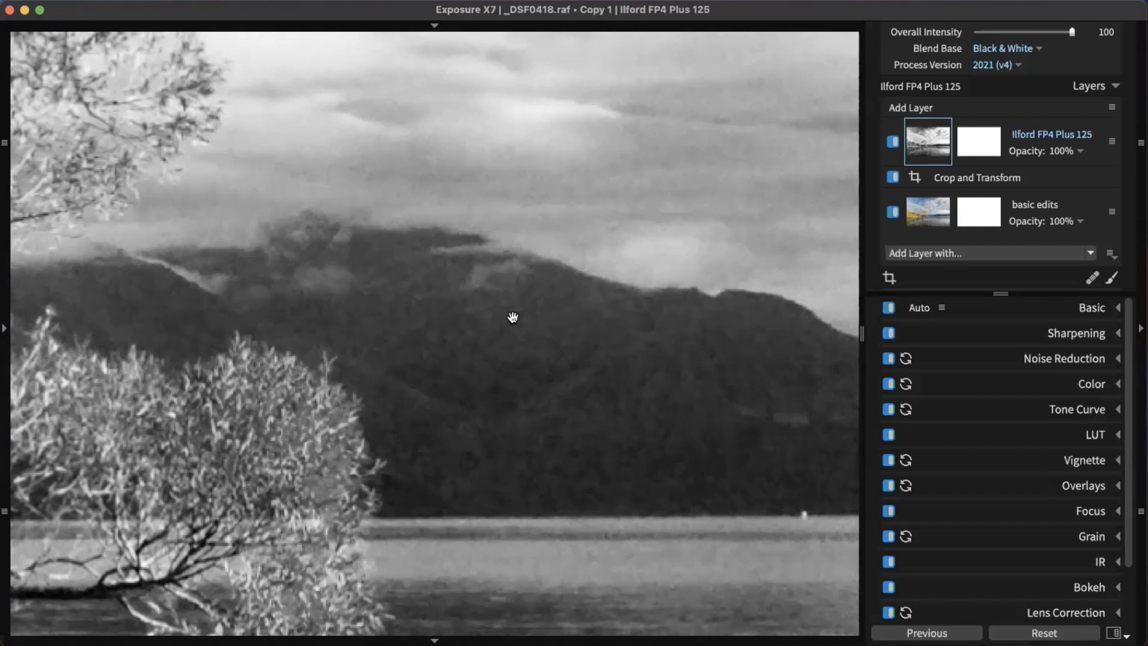
{"action": "left_click_drag", "start_coordinate": [654, 382], "coordinate": [477, 362]}
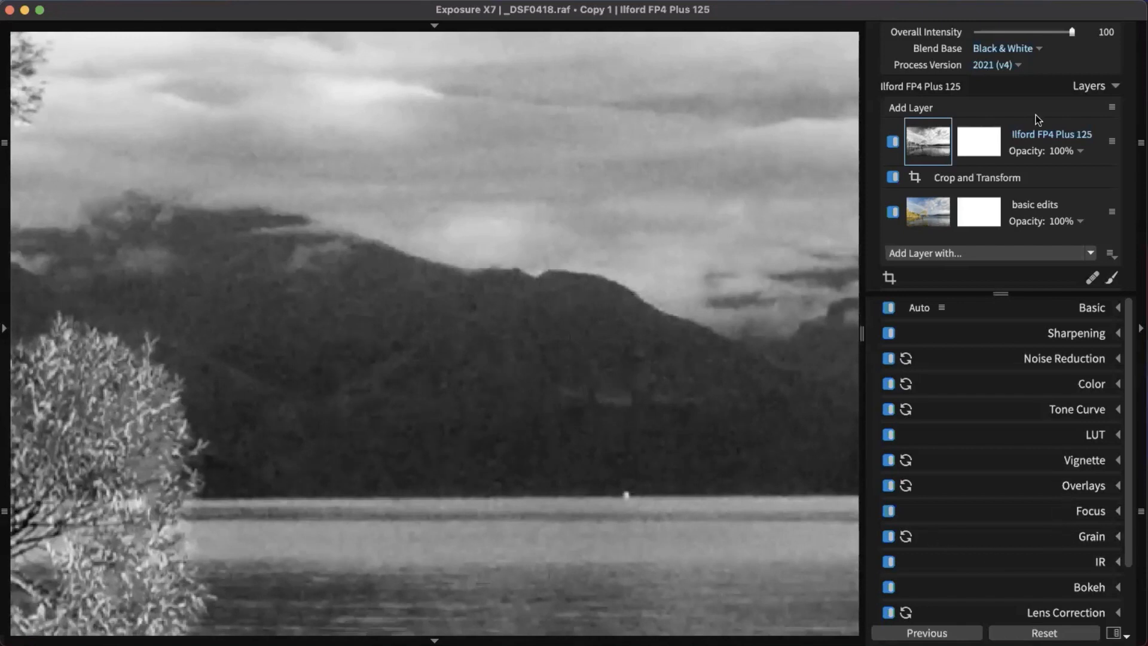
{"action": "left_click_drag", "start_coordinate": [690, 416], "coordinate": [656, 410]}
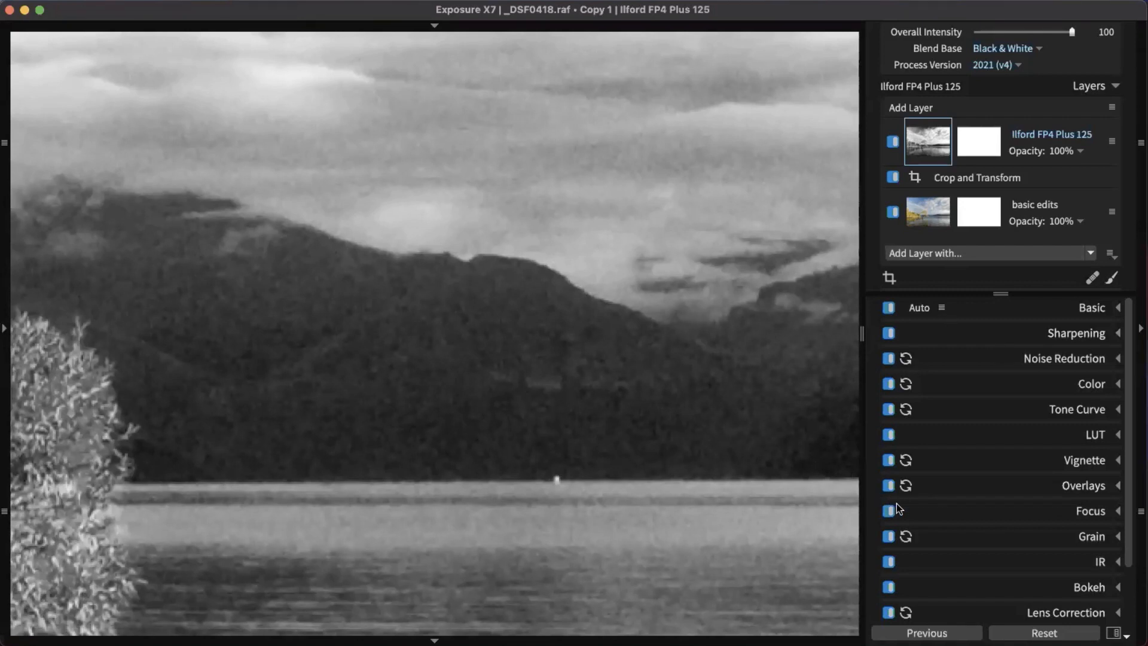
{"action": "left_click", "coordinate": [889, 537]}
Step: Examine the grain-free photo up close across the clouds, the tree's branches and the open sky along its upper edge
{"action": "left_click_drag", "start_coordinate": [788, 388], "coordinate": [771, 488]}
{"action": "left_click_drag", "start_coordinate": [487, 259], "coordinate": [629, 472]}
{"action": "left_click_drag", "start_coordinate": [629, 385], "coordinate": [640, 491]}
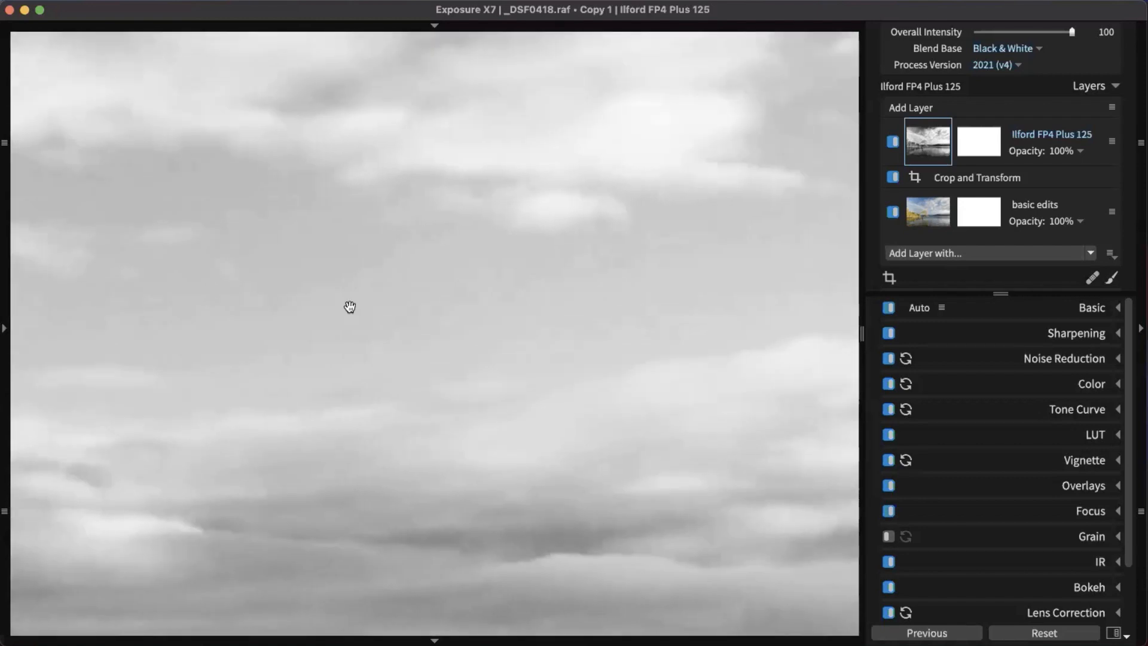
{"action": "left_click_drag", "start_coordinate": [127, 358], "coordinate": [416, 355]}
{"action": "left_click_drag", "start_coordinate": [197, 449], "coordinate": [586, 340]}
{"action": "left_click_drag", "start_coordinate": [119, 479], "coordinate": [618, 478]}
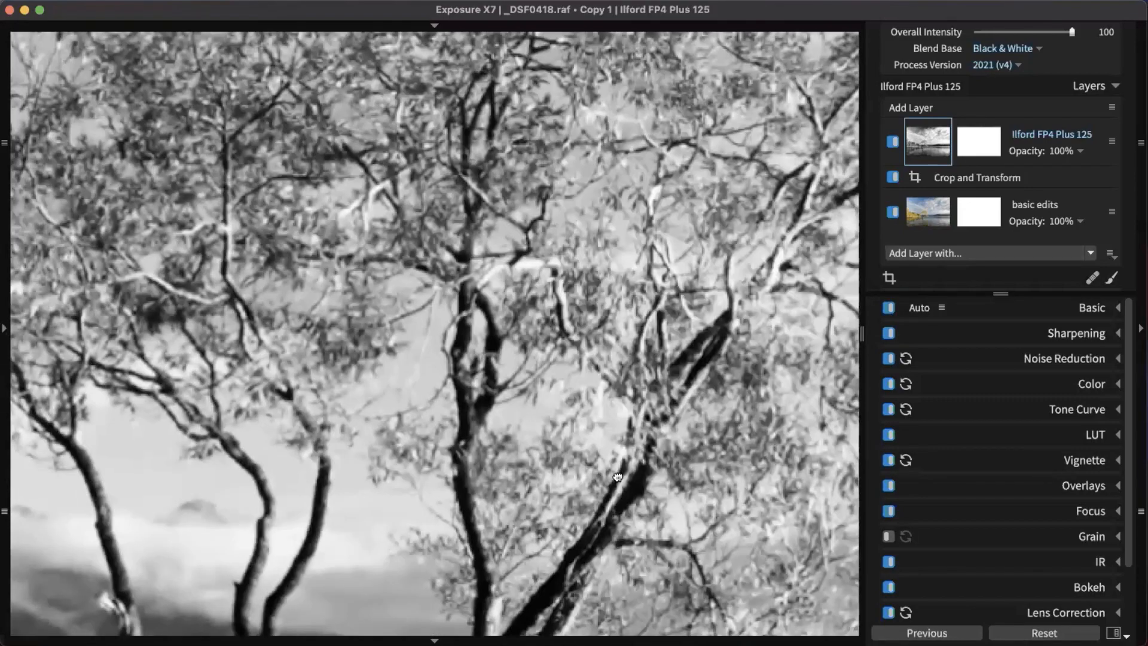
{"action": "left_click_drag", "start_coordinate": [269, 224], "coordinate": [619, 404]}
{"action": "left_click_drag", "start_coordinate": [382, 371], "coordinate": [800, 509]}
{"action": "left_click_drag", "start_coordinate": [335, 215], "coordinate": [687, 574]}
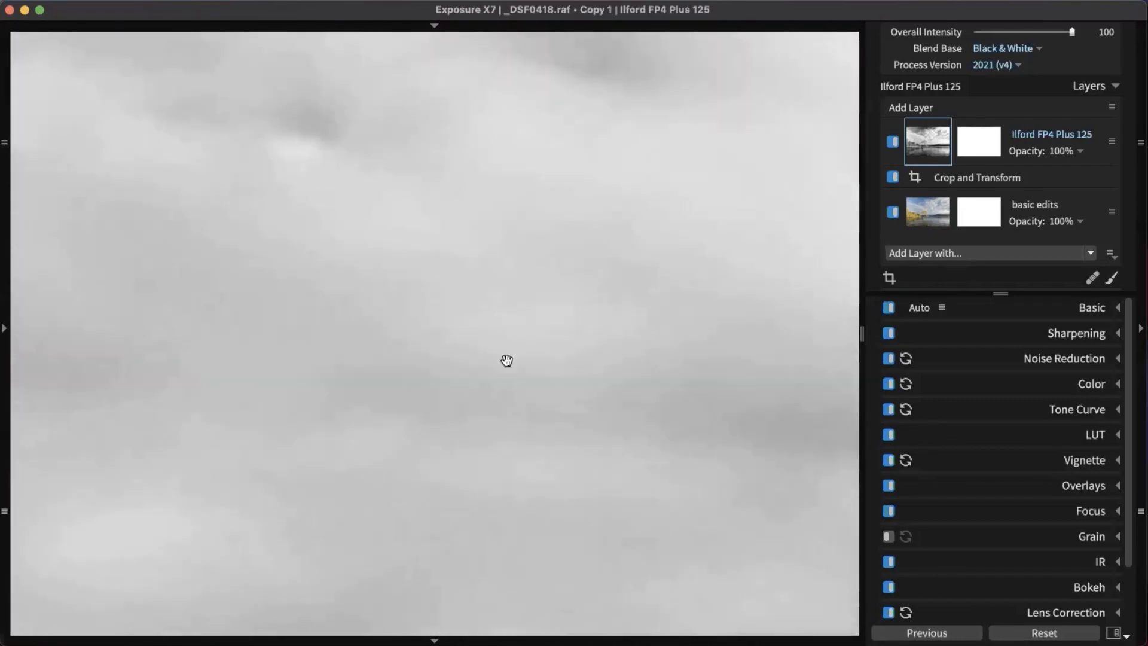
{"action": "left_click_drag", "start_coordinate": [476, 335], "coordinate": [844, 567]}
{"action": "left_click_drag", "start_coordinate": [521, 329], "coordinate": [819, 561]}
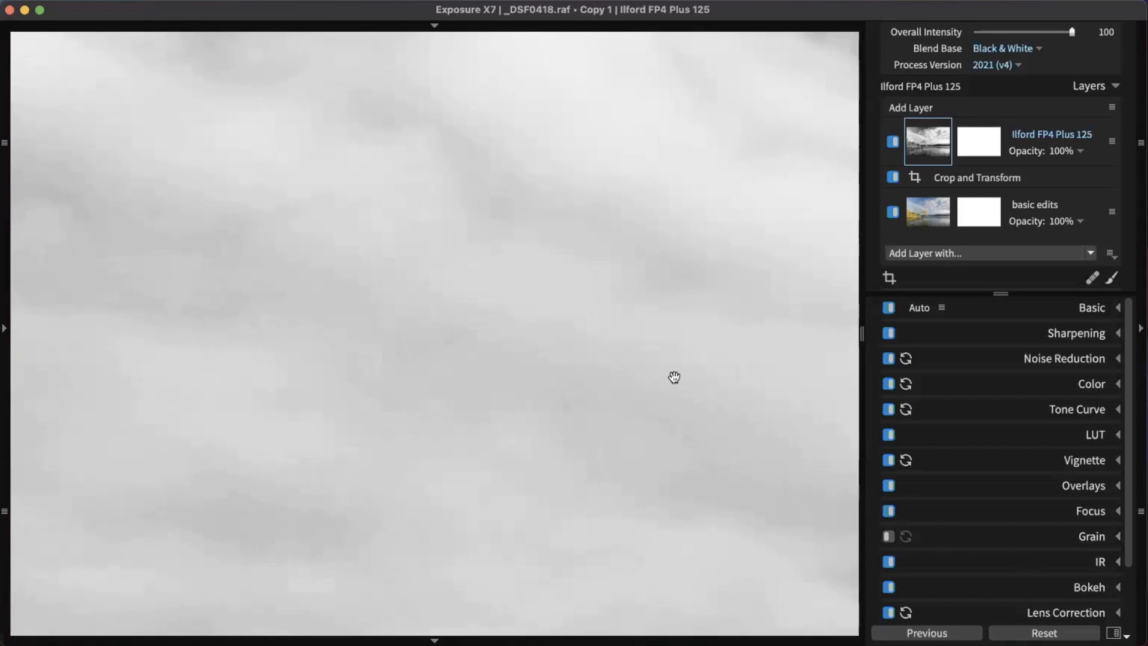
{"action": "left_click_drag", "start_coordinate": [530, 297], "coordinate": [716, 385]}
{"action": "left_click_drag", "start_coordinate": [717, 335], "coordinate": [593, 587]}
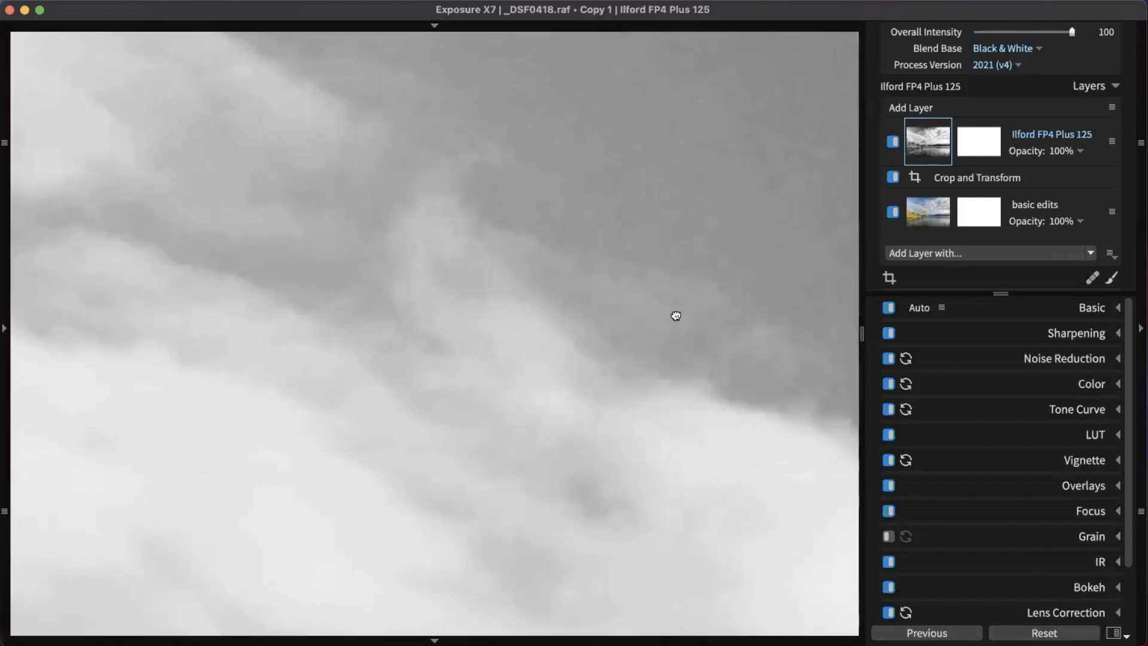
{"action": "left_click_drag", "start_coordinate": [674, 315], "coordinate": [574, 497]}
{"action": "left_click_drag", "start_coordinate": [711, 367], "coordinate": [691, 480]}
{"action": "left_click_drag", "start_coordinate": [710, 335], "coordinate": [769, 518]}
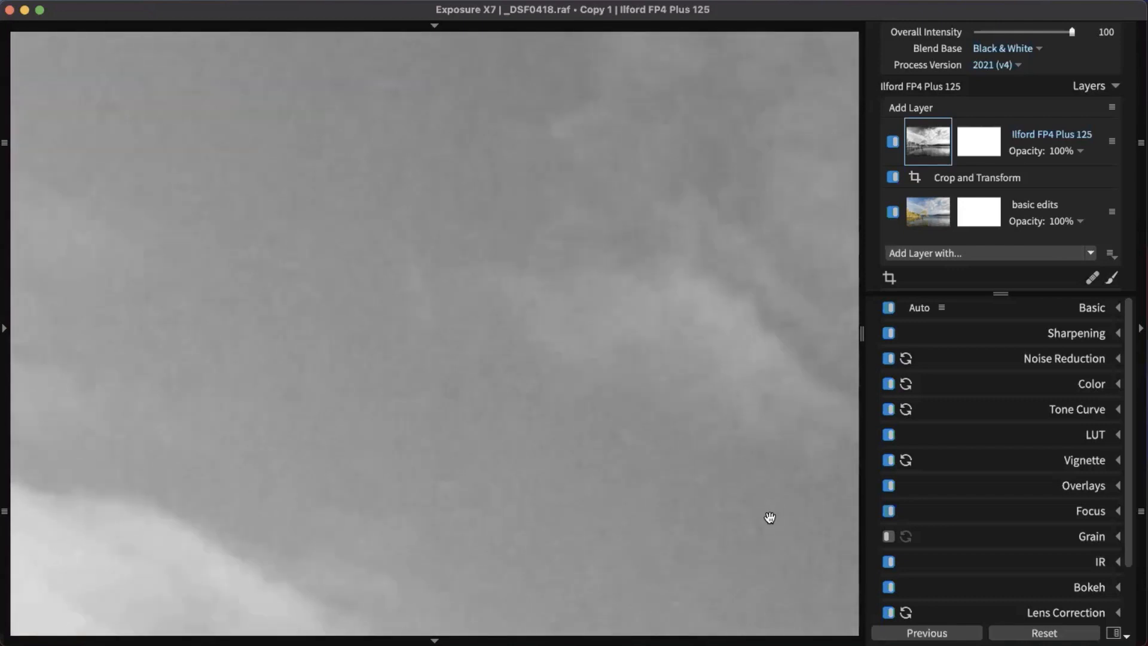
{"action": "left_click_drag", "start_coordinate": [741, 322], "coordinate": [789, 569]}
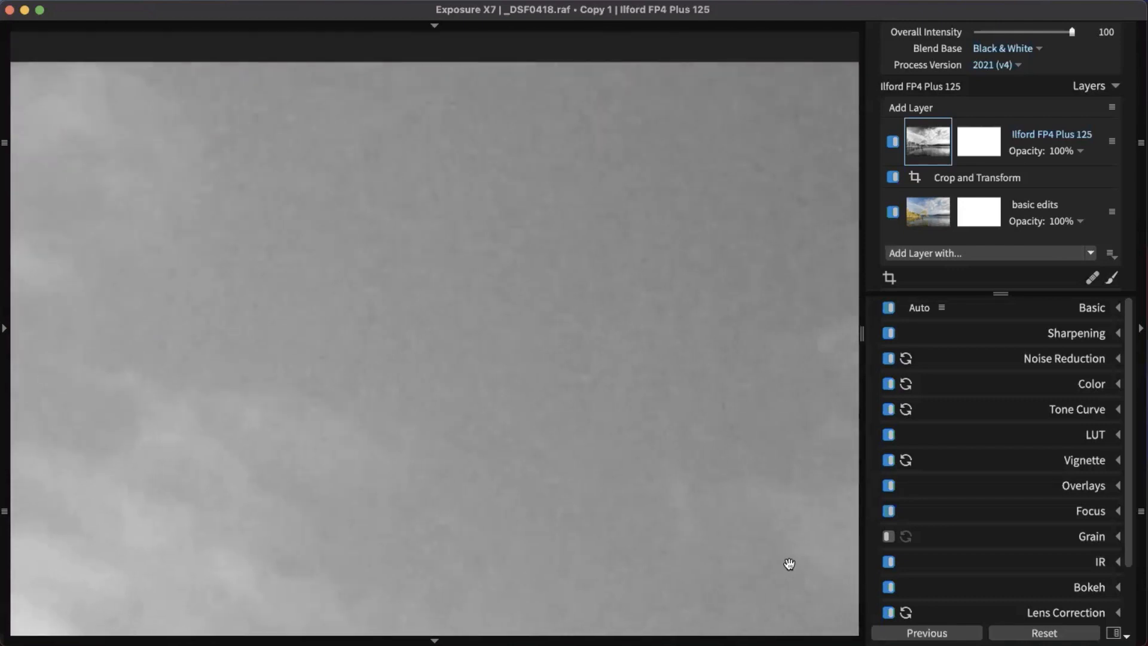
Step: Compare the grain in the open sky, leave the effect enabled and expand the Grain settings
{"action": "left_click", "coordinate": [887, 536]}
{"action": "left_click", "coordinate": [888, 536]}
{"action": "left_click", "coordinate": [1104, 536]}
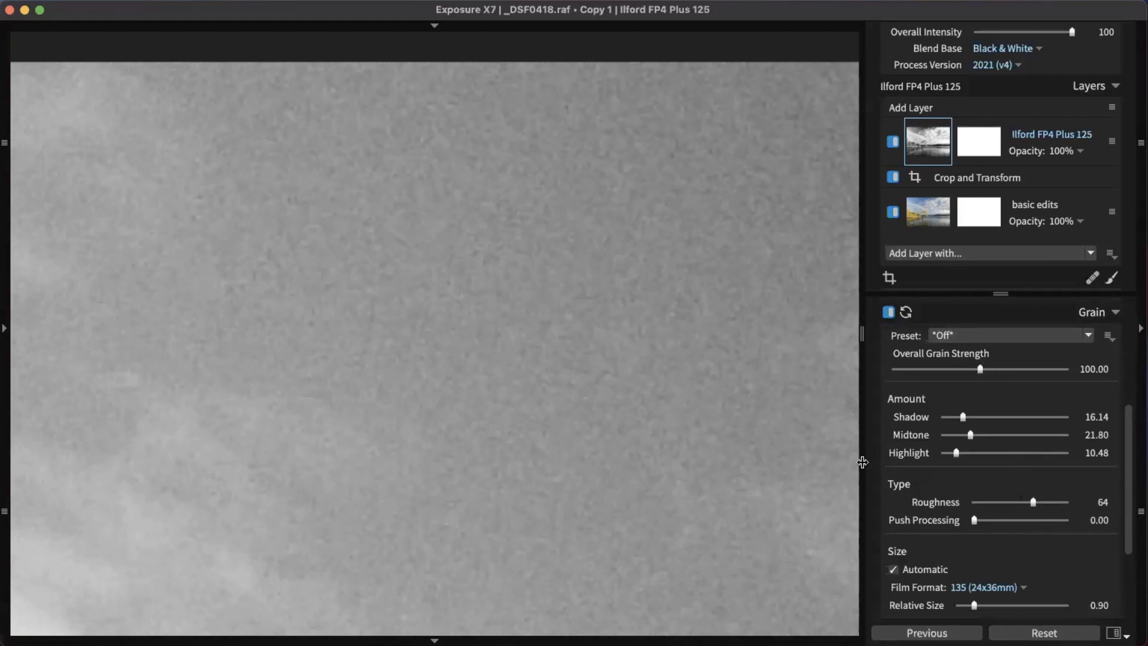
Step: Examine the grain in the darker sky and bright clouds, both up close and across the wider scene
{"action": "left_click_drag", "start_coordinate": [808, 533], "coordinate": [716, 374]}
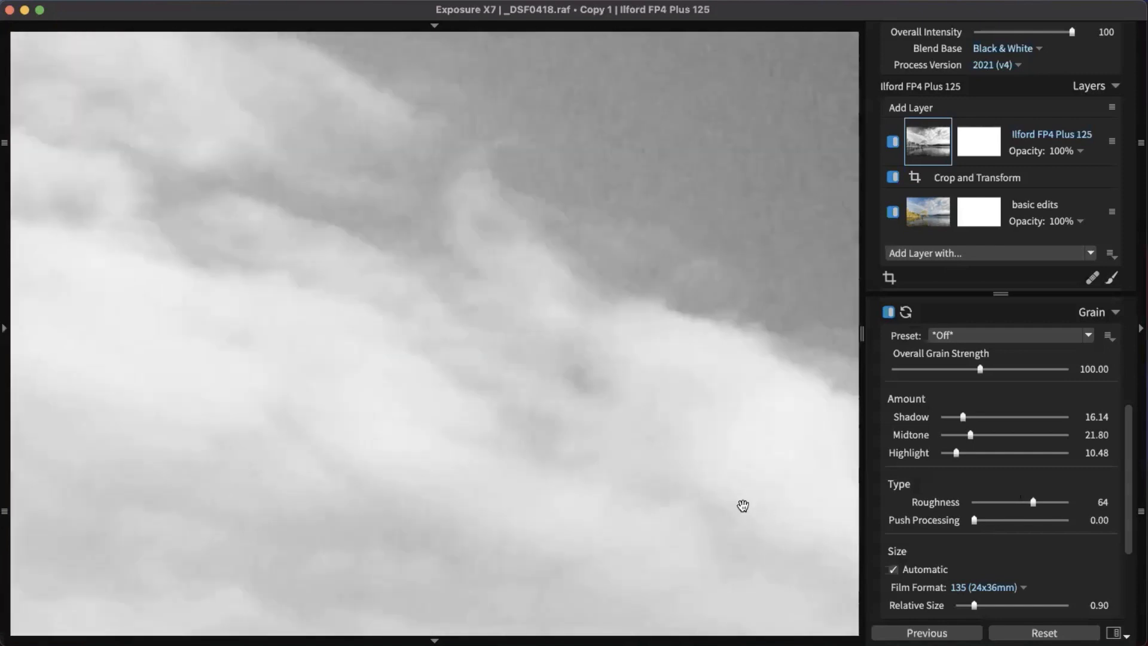
{"action": "left_click_drag", "start_coordinate": [743, 506], "coordinate": [405, 441]}
{"action": "scroll", "coordinate": [994, 379], "scroll_direction": "up", "scroll_amount": 2}
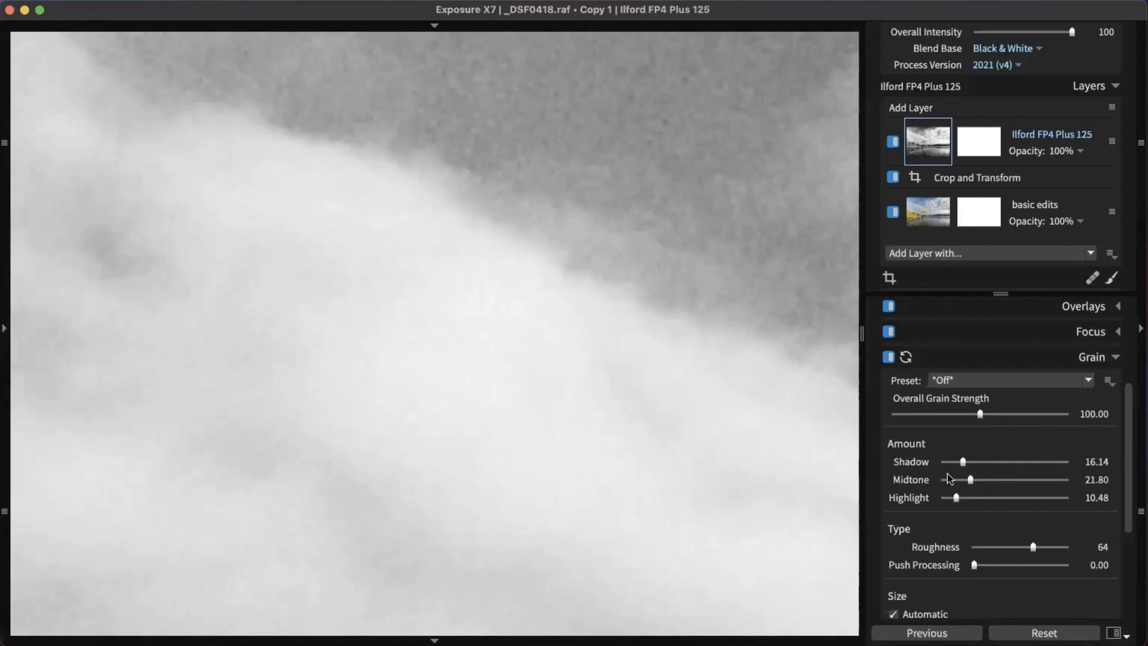
{"action": "left_click_drag", "start_coordinate": [752, 469], "coordinate": [349, 261]}
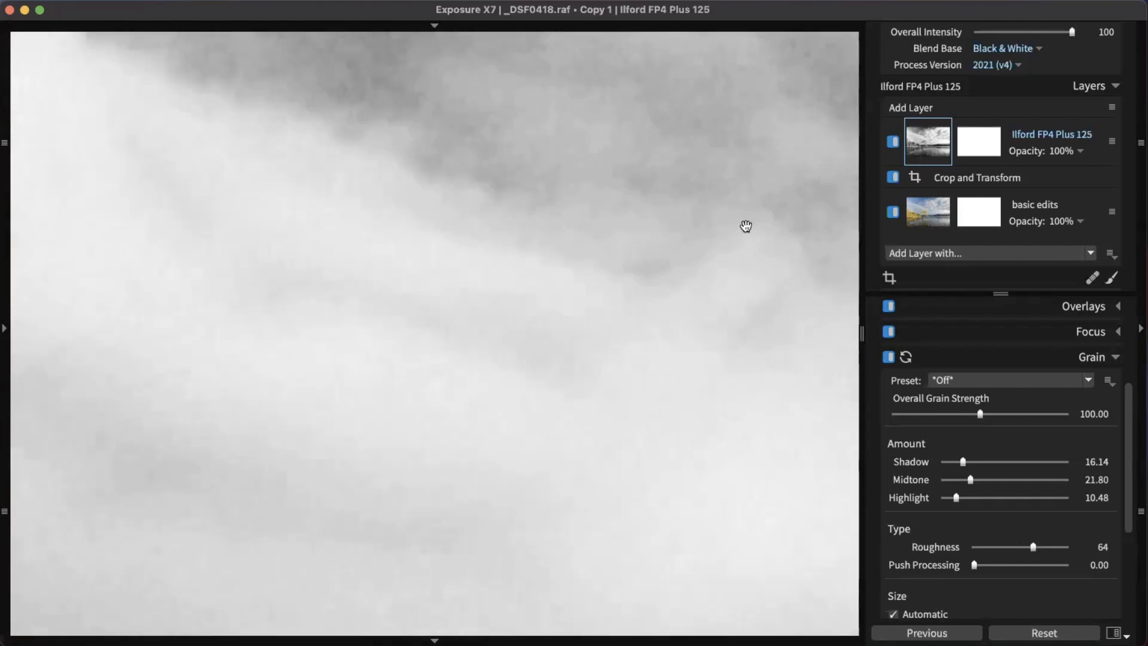
{"action": "left_click_drag", "start_coordinate": [704, 564], "coordinate": [435, 364]}
{"action": "scroll", "coordinate": [651, 439], "scroll_direction": "down", "scroll_amount": 3}
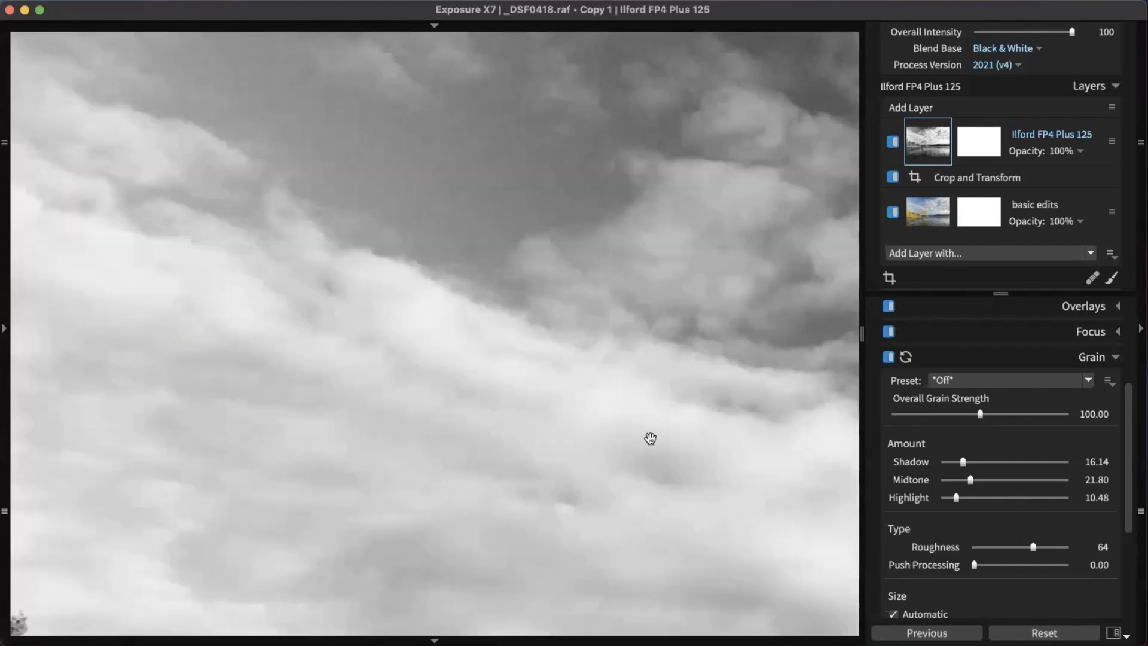
{"action": "scroll", "coordinate": [651, 439], "scroll_direction": "down", "scroll_amount": 4}
{"action": "scroll", "coordinate": [546, 395], "scroll_direction": "down", "scroll_amount": 2}
Step: Adjust the Highlight grain amount against an enlarged bright cloud, trying 9.64 and settling on 13.25
{"action": "scroll", "coordinate": [747, 244], "scroll_direction": "up", "scroll_amount": 1}
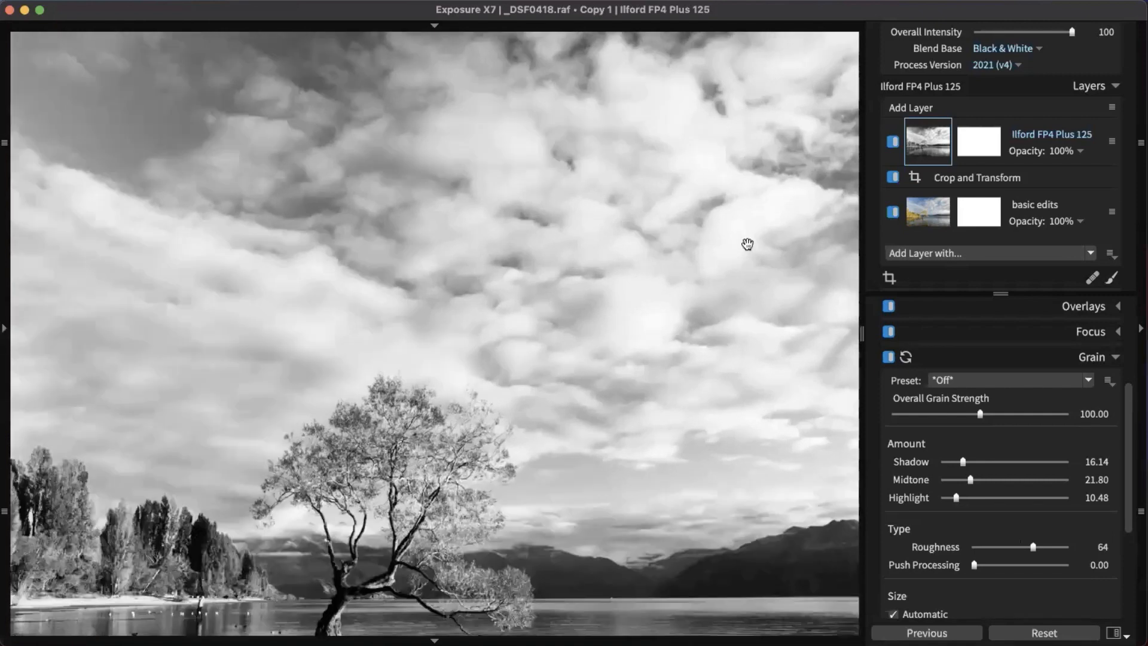
{"action": "scroll", "coordinate": [724, 276], "scroll_direction": "up", "scroll_amount": 4}
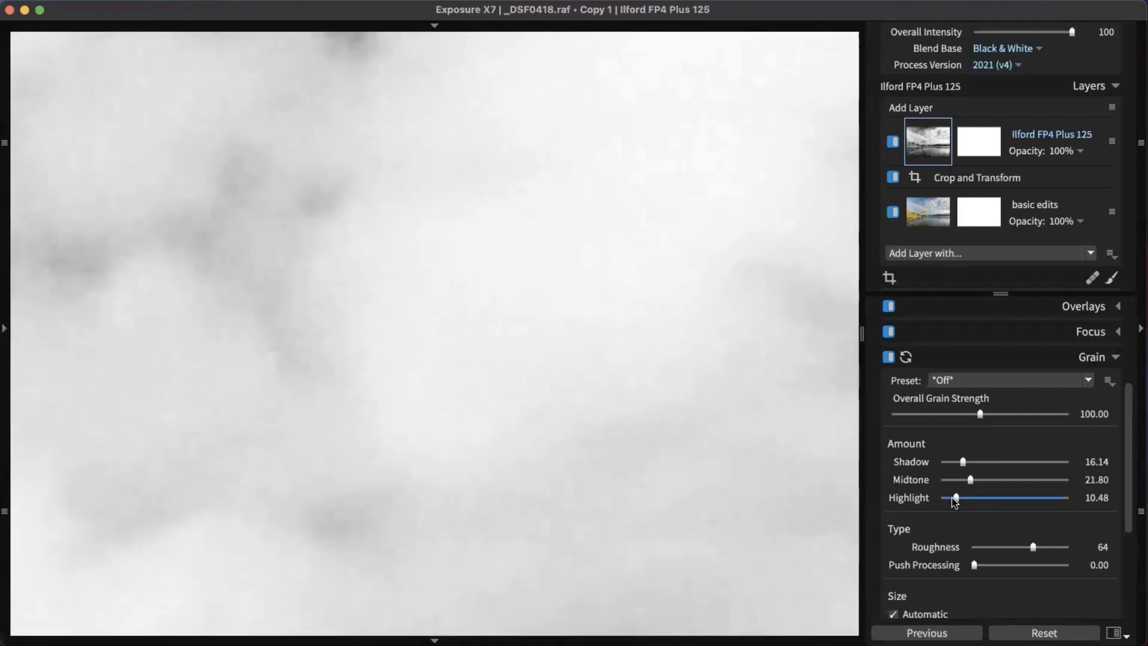
{"action": "left_click_drag", "start_coordinate": [958, 498], "coordinate": [954, 499]}
{"action": "right_click", "coordinate": [955, 501]}
{"action": "left_click", "coordinate": [953, 500]}
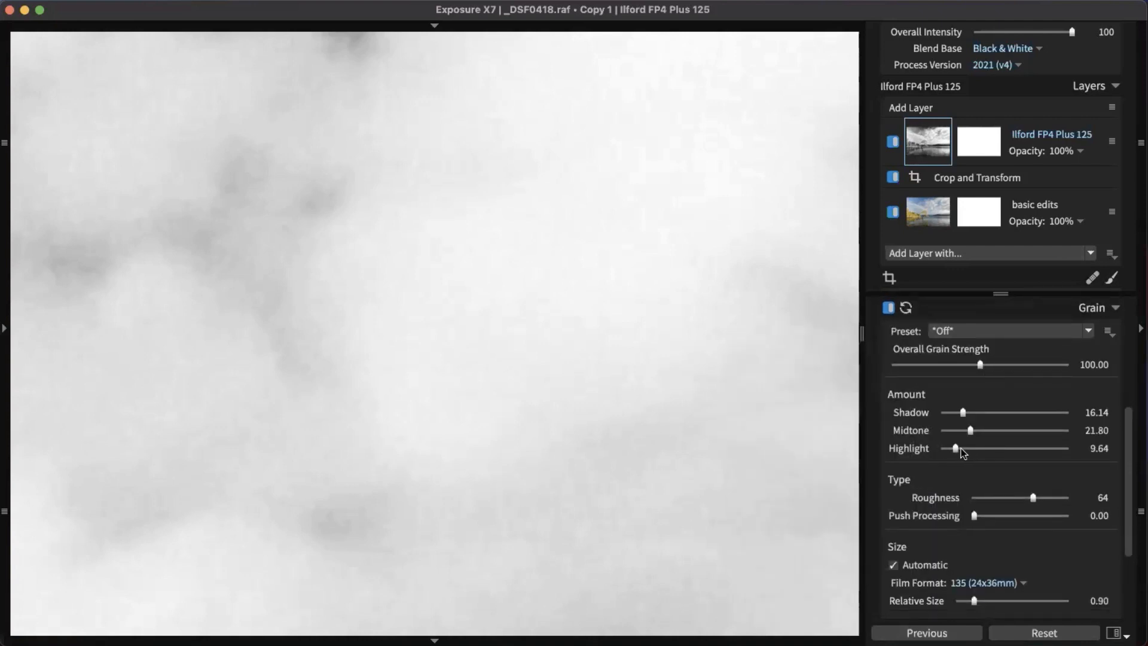
{"action": "left_click_drag", "start_coordinate": [961, 447], "coordinate": [958, 448]}
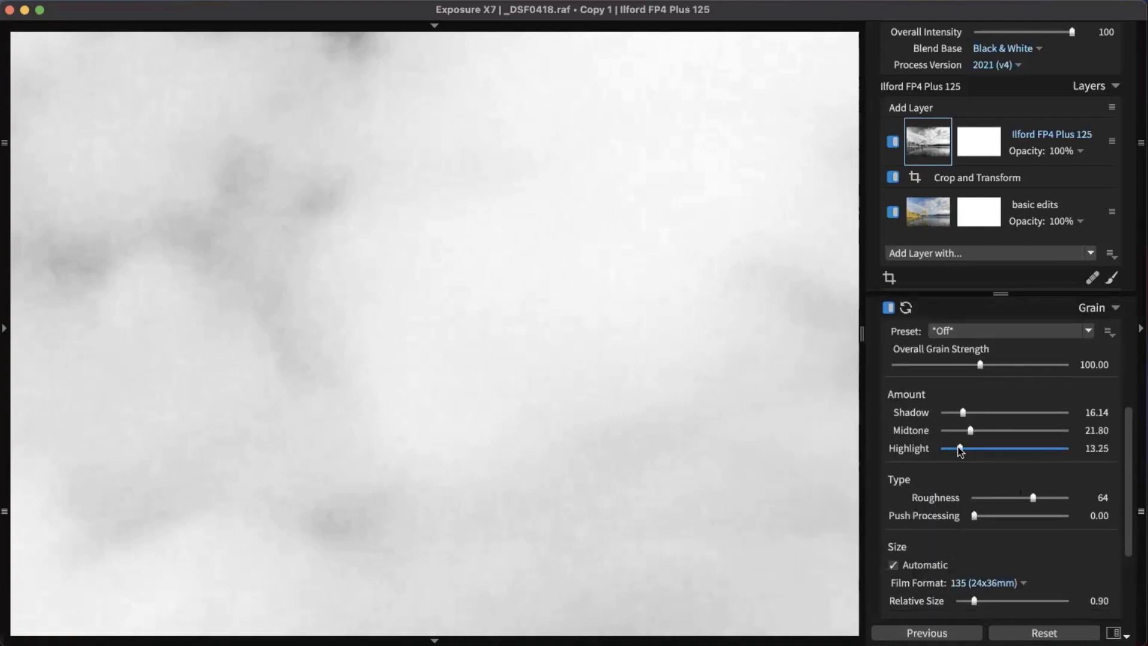
Step: Examine the highlight grain across the bright clouds and the sky around the treetop
{"action": "scroll", "coordinate": [367, 352], "scroll_direction": "down", "scroll_amount": 4}
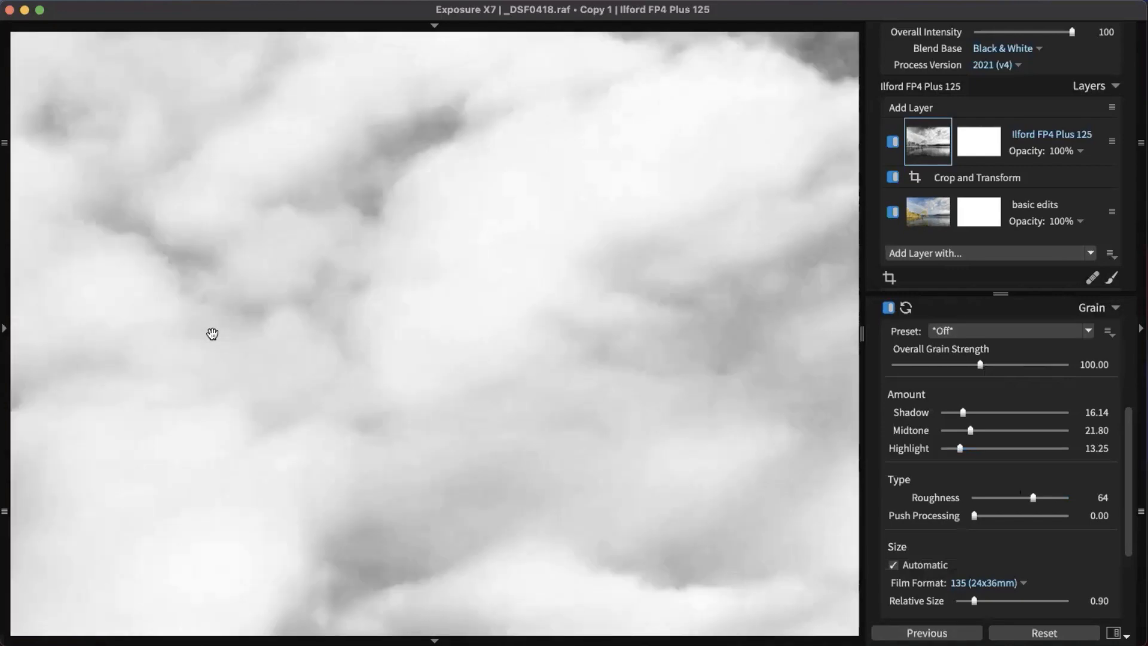
{"action": "left_click_drag", "start_coordinate": [235, 318], "coordinate": [670, 216]}
{"action": "left_click_drag", "start_coordinate": [198, 406], "coordinate": [777, 186]}
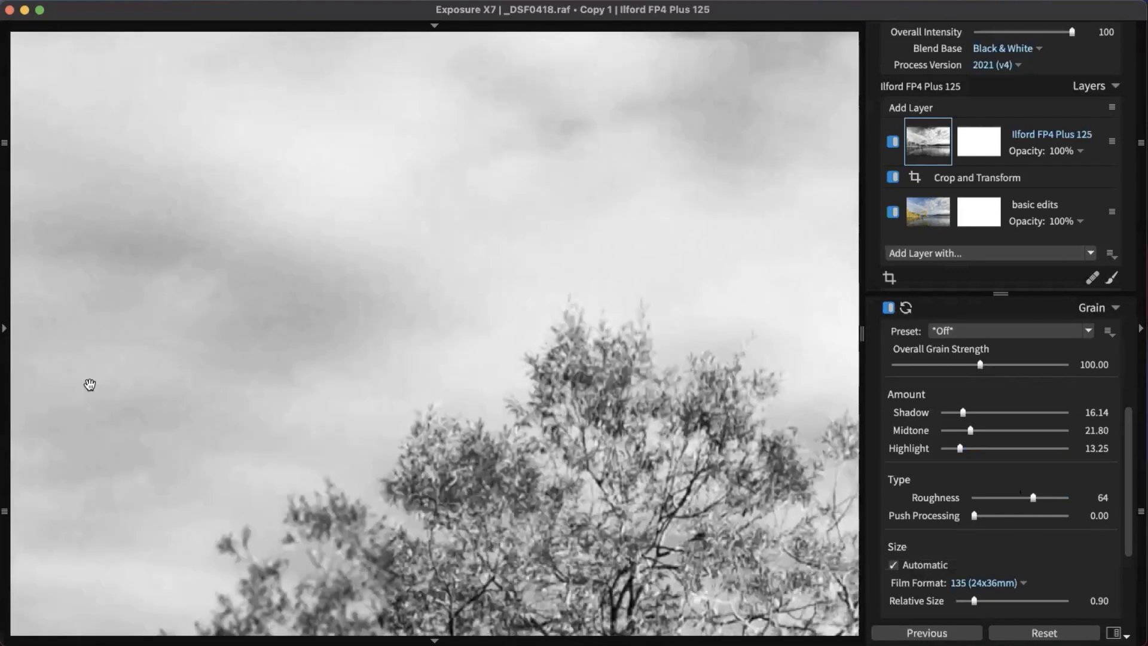
{"action": "left_click_drag", "start_coordinate": [89, 385], "coordinate": [678, 449]}
{"action": "left_click_drag", "start_coordinate": [231, 287], "coordinate": [618, 444]}
{"action": "left_click_drag", "start_coordinate": [289, 256], "coordinate": [498, 546]}
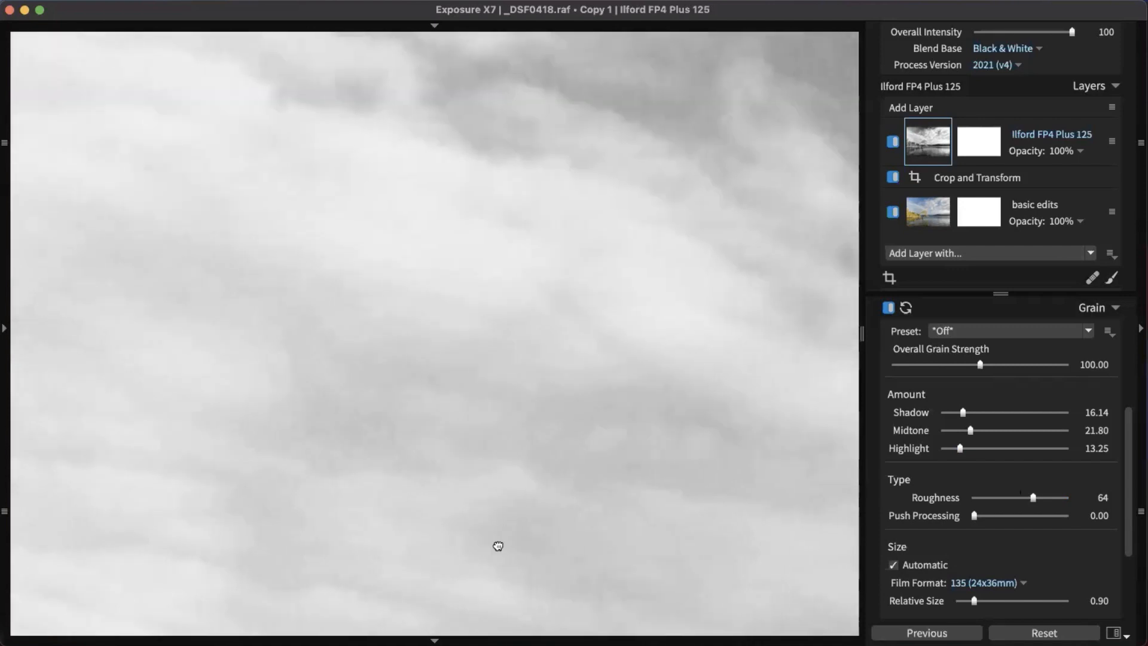
{"action": "left_click_drag", "start_coordinate": [239, 305], "coordinate": [303, 503]}
{"action": "left_click_drag", "start_coordinate": [263, 233], "coordinate": [356, 451]}
Step: Set the Midtone grain amount to 28.92 while checking the open grey sky near the photo's upper edge
{"action": "left_click_drag", "start_coordinate": [467, 395], "coordinate": [643, 525]}
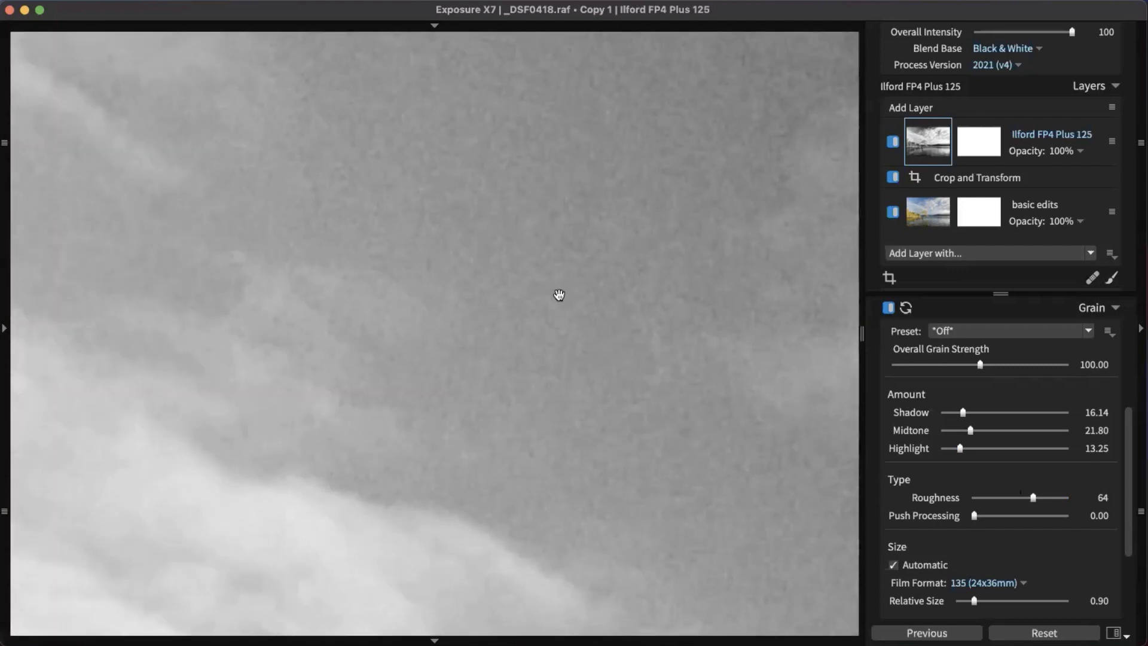
{"action": "left_click_drag", "start_coordinate": [559, 295], "coordinate": [426, 533]}
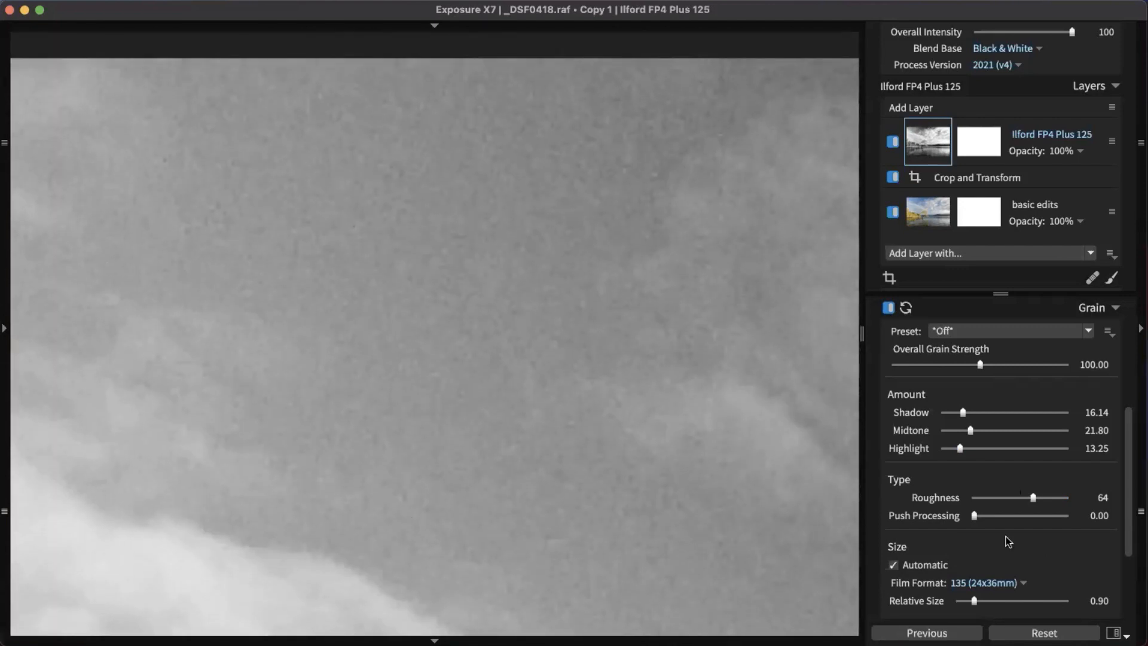
{"action": "left_click", "coordinate": [976, 430]}
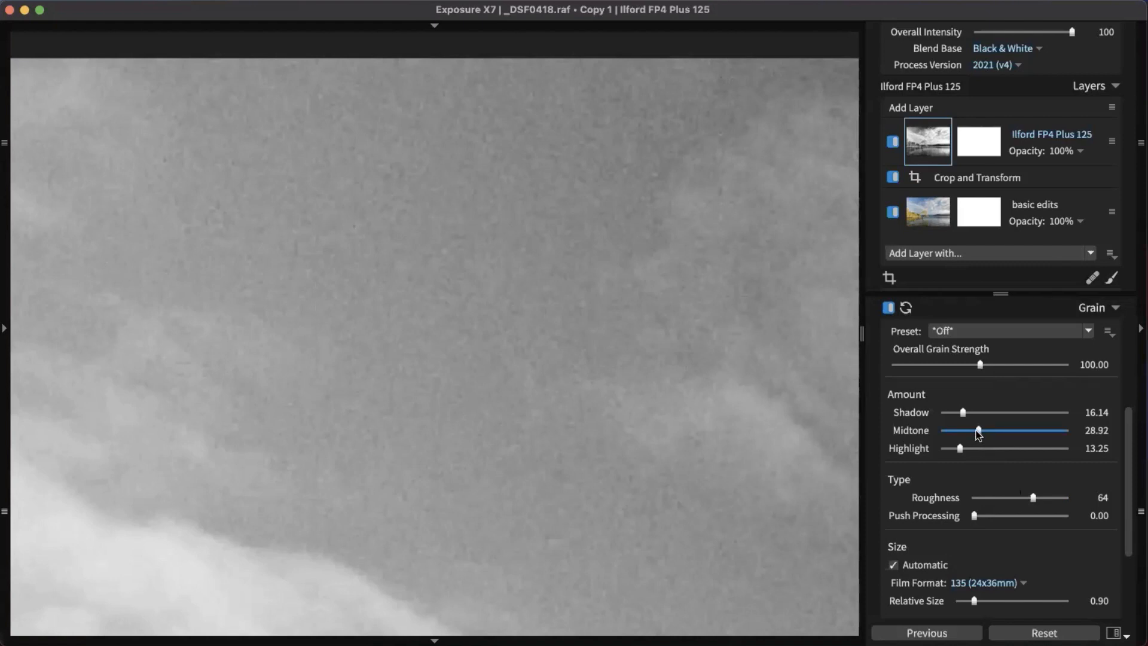
Step: Set the Midtone grain amount to 28.31 on the Ilford FP4 Plus 125 layer
{"action": "left_click_drag", "start_coordinate": [976, 430], "coordinate": [976, 430]}
{"action": "left_click", "coordinate": [767, 500]}
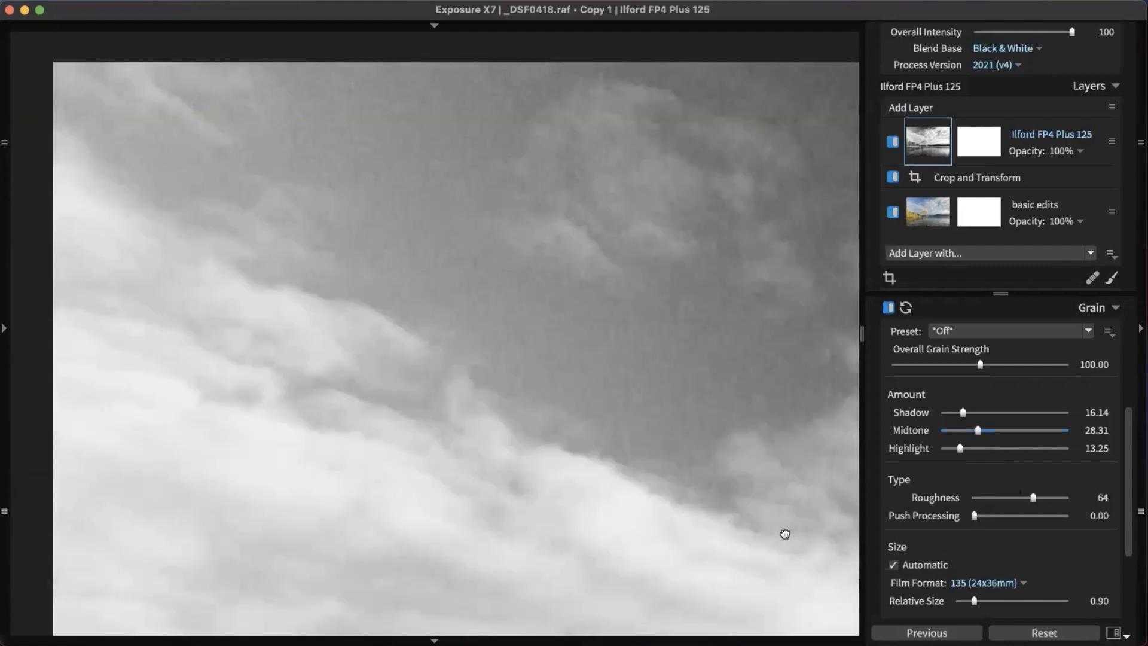
Step: Raise the Shadow grain amount to 39.16, judging it on the dark trunk of the lone tree
{"action": "left_click_drag", "start_coordinate": [722, 502], "coordinate": [421, 259]}
{"action": "left_click_drag", "start_coordinate": [744, 482], "coordinate": [508, 281]}
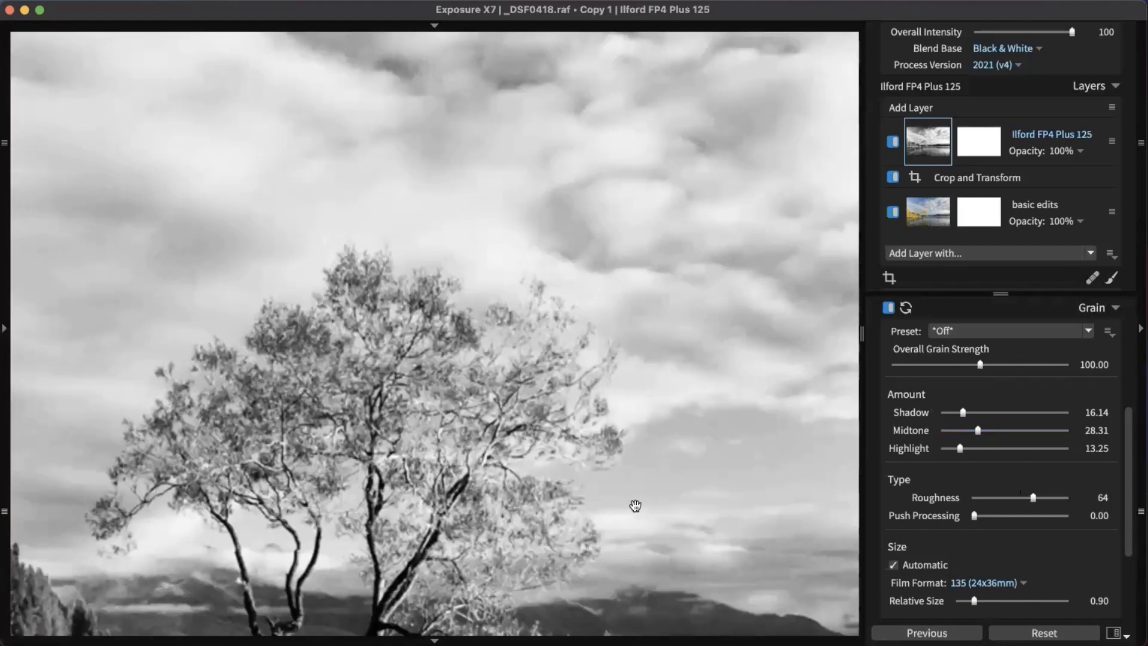
{"action": "left_click_drag", "start_coordinate": [636, 505], "coordinate": [518, 306]}
{"action": "left_click_drag", "start_coordinate": [593, 596], "coordinate": [571, 491]}
{"action": "left_click_drag", "start_coordinate": [712, 577], "coordinate": [687, 572]}
{"action": "left_click_drag", "start_coordinate": [205, 401], "coordinate": [684, 552]}
{"action": "left_click", "coordinate": [583, 504]}
{"action": "scroll", "coordinate": [585, 504], "scroll_direction": "up", "scroll_amount": 4}
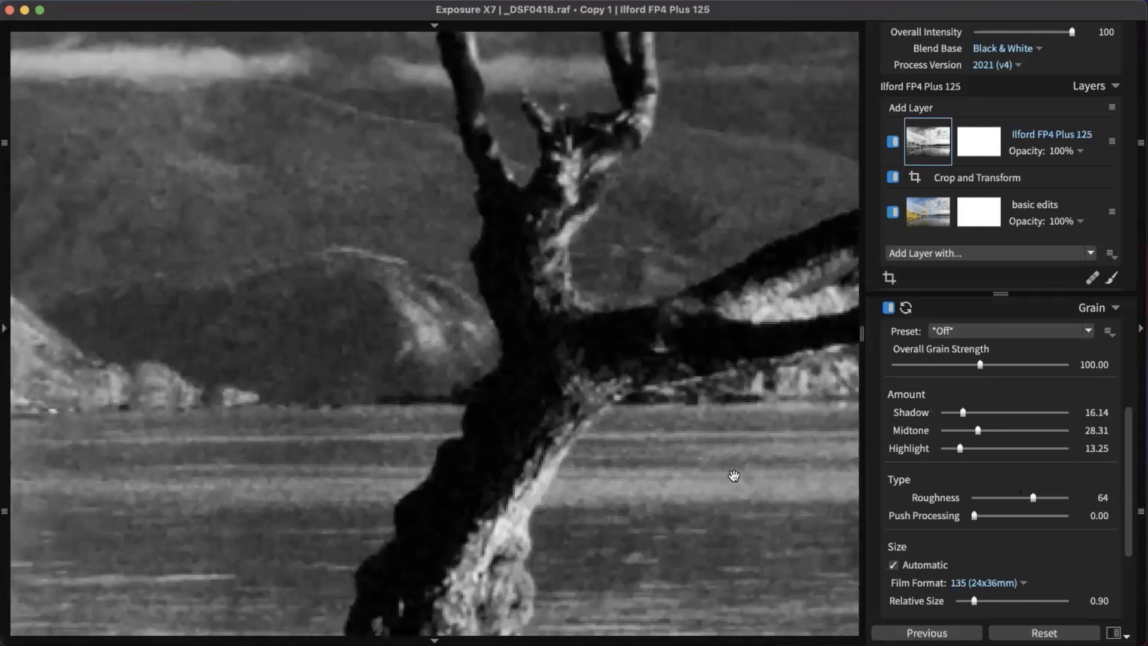
{"action": "scroll", "coordinate": [685, 408], "scroll_direction": "up", "scroll_amount": 1}
{"action": "left_click_drag", "start_coordinate": [688, 456], "coordinate": [523, 387]}
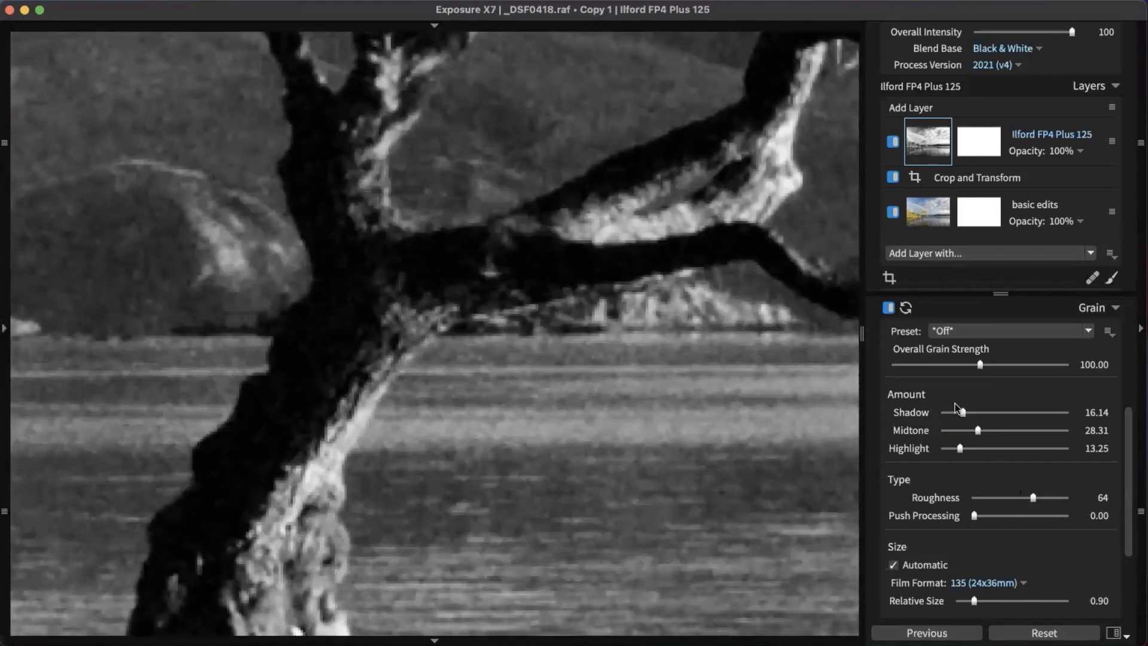
{"action": "mouse_move", "coordinate": [979, 414]}
{"action": "left_mouse_down"}
{"action": "mouse_move", "coordinate": [1072, 424]}
{"action": "mouse_move", "coordinate": [991, 424]}
{"action": "left_mouse_up"}
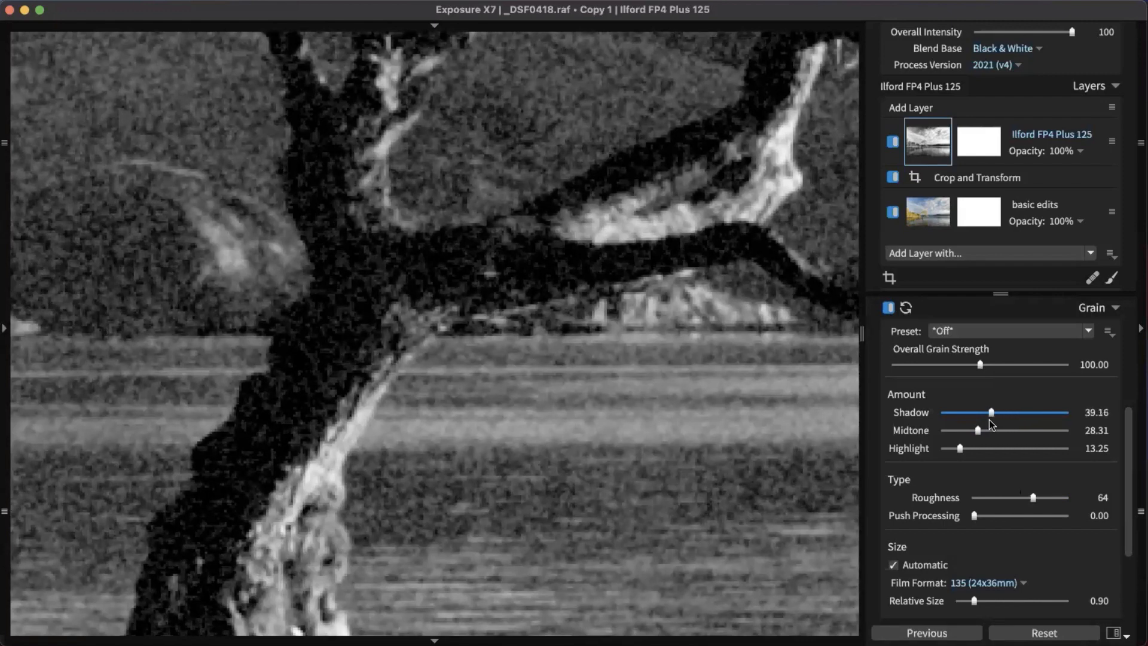
{"action": "right_click", "coordinate": [990, 419]}
{"action": "left_click", "coordinate": [991, 418]}
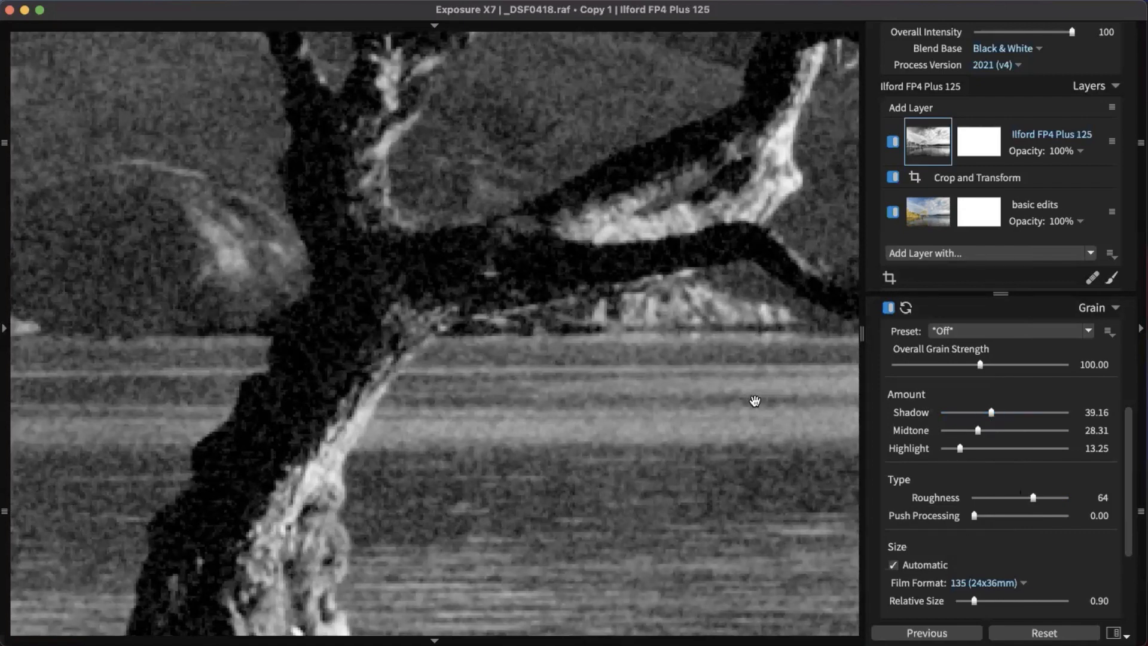
Step: Examine the shadow grain along the tree's branches, the water and the mountains, ending with the whole photo
{"action": "left_click_drag", "start_coordinate": [752, 402], "coordinate": [585, 337]}
{"action": "left_click_drag", "start_coordinate": [795, 403], "coordinate": [697, 379]}
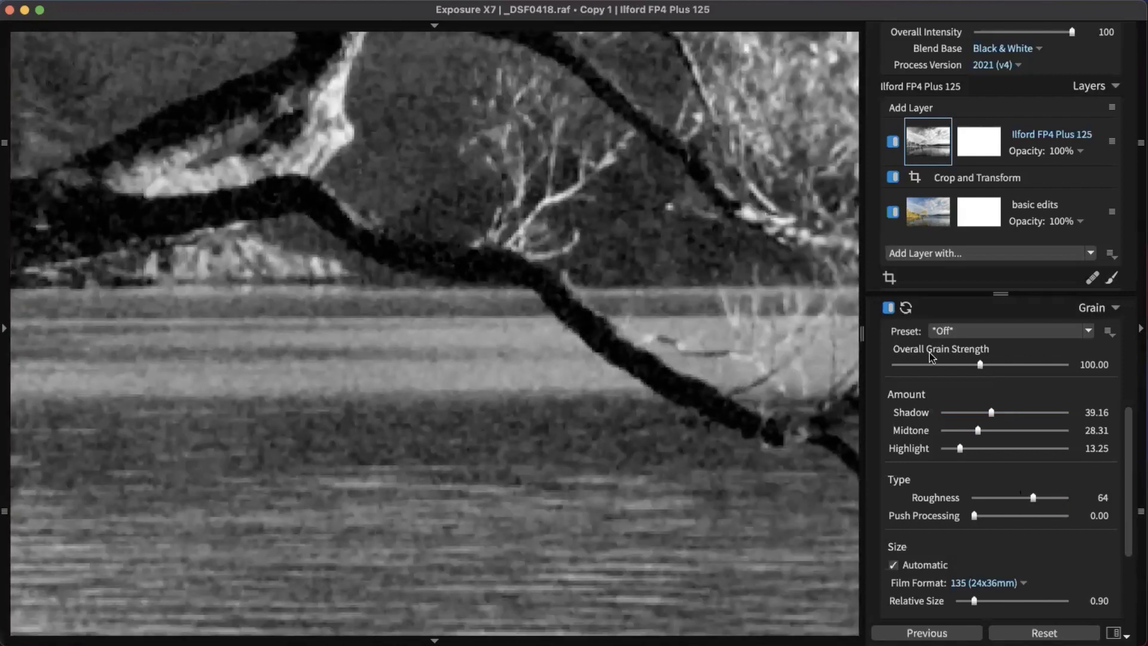
{"action": "scroll", "coordinate": [785, 386], "scroll_direction": "down", "scroll_amount": 2}
{"action": "left_click_drag", "start_coordinate": [715, 384], "coordinate": [348, 373]}
{"action": "scroll", "coordinate": [687, 387], "scroll_direction": "down", "scroll_amount": 1}
{"action": "left_click_drag", "start_coordinate": [687, 388], "coordinate": [344, 492]}
{"action": "scroll", "coordinate": [693, 393], "scroll_direction": "down", "scroll_amount": 3}
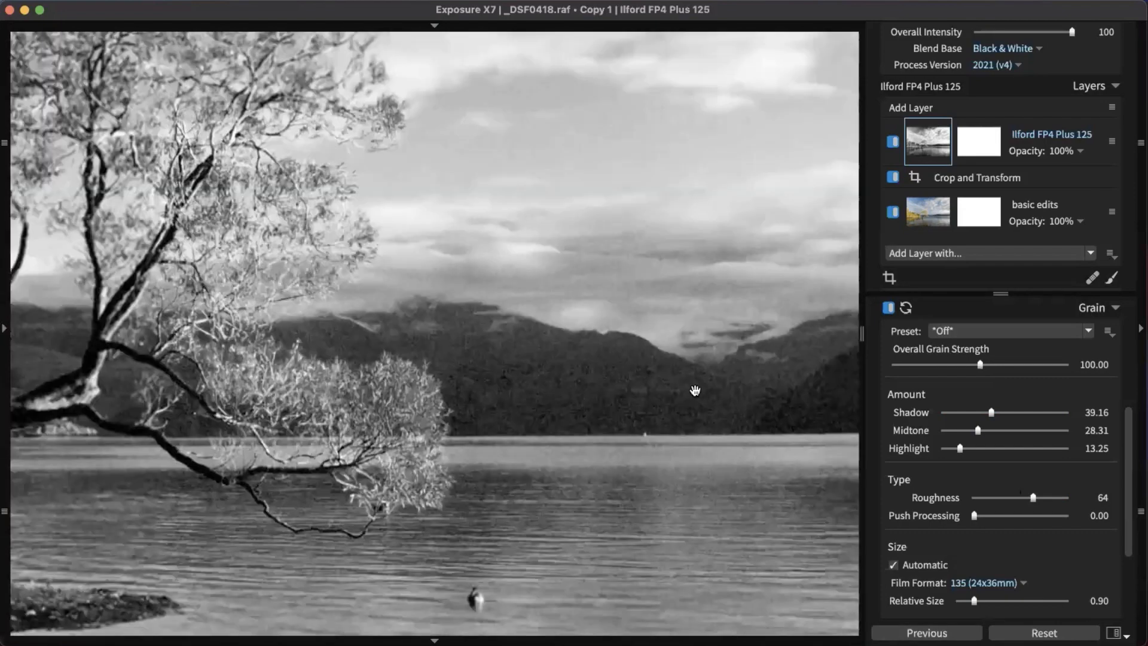
{"action": "scroll", "coordinate": [695, 389], "scroll_direction": "down", "scroll_amount": 3}
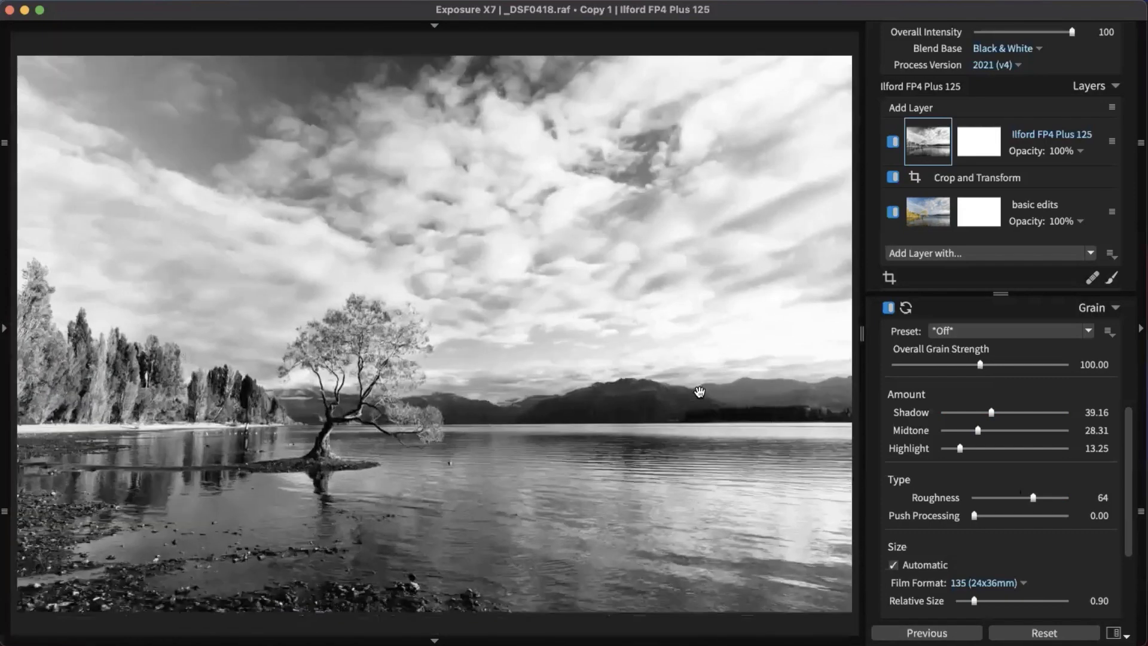
{"action": "scroll", "coordinate": [700, 392], "scroll_direction": "down", "scroll_amount": 1}
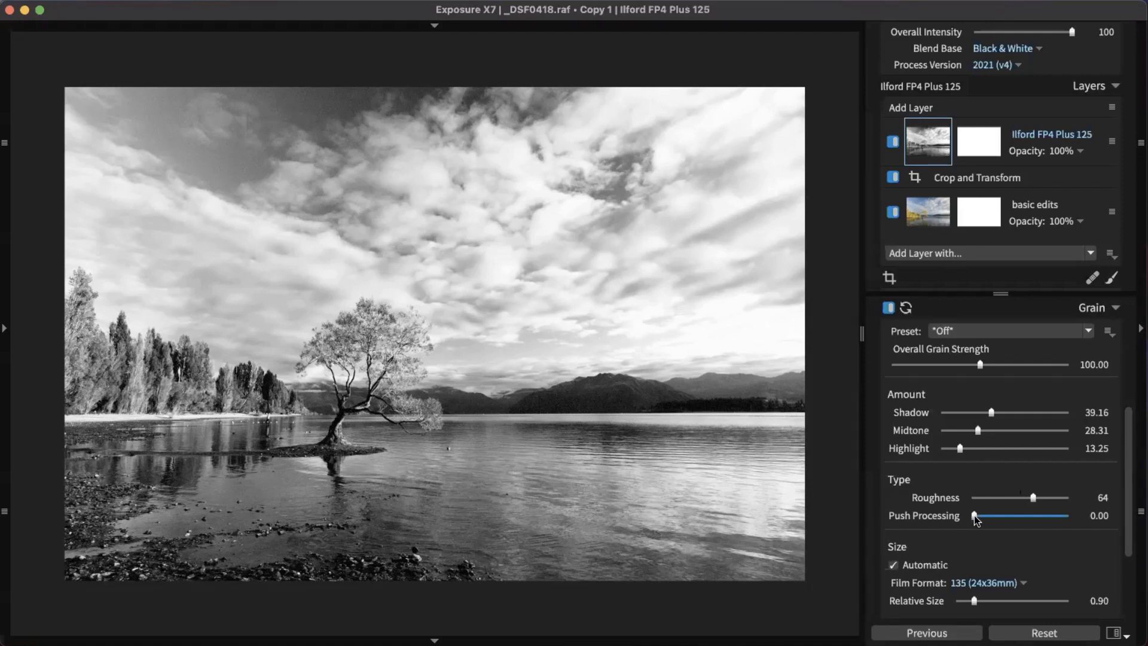
Step: Set the grain's Push Processing to 0.14 and check the effect on the dark mountainside
{"action": "left_click_drag", "start_coordinate": [974, 516], "coordinate": [978, 472]}
{"action": "scroll", "coordinate": [983, 526], "scroll_direction": "down", "scroll_amount": 2}
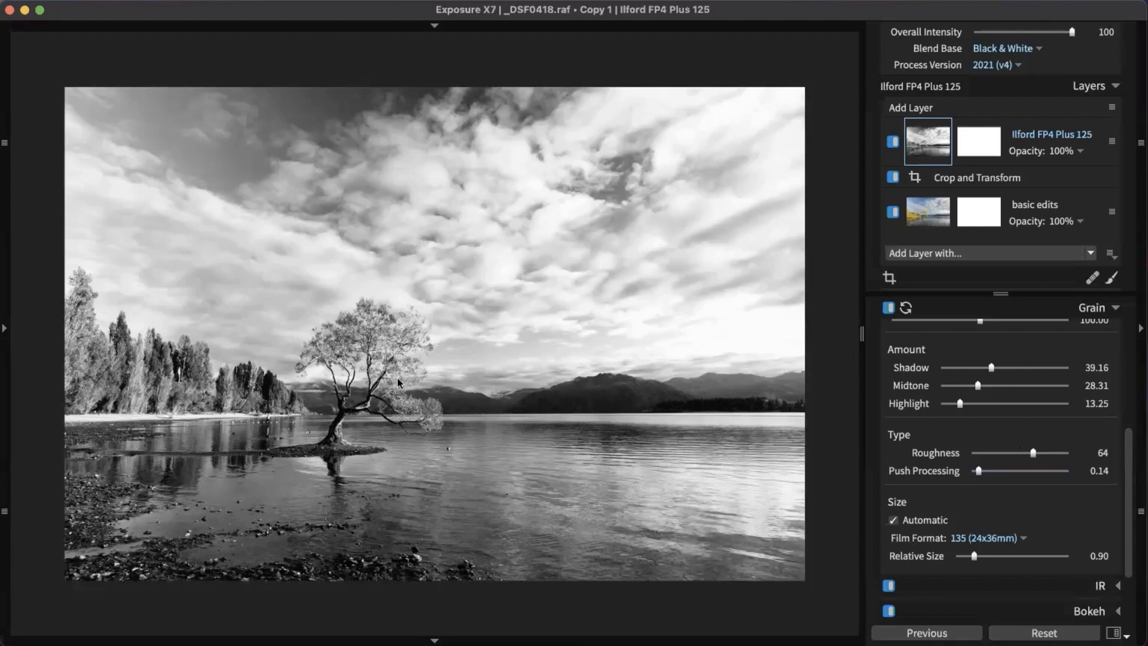
{"action": "scroll", "coordinate": [481, 355], "scroll_direction": "up", "scroll_amount": 5}
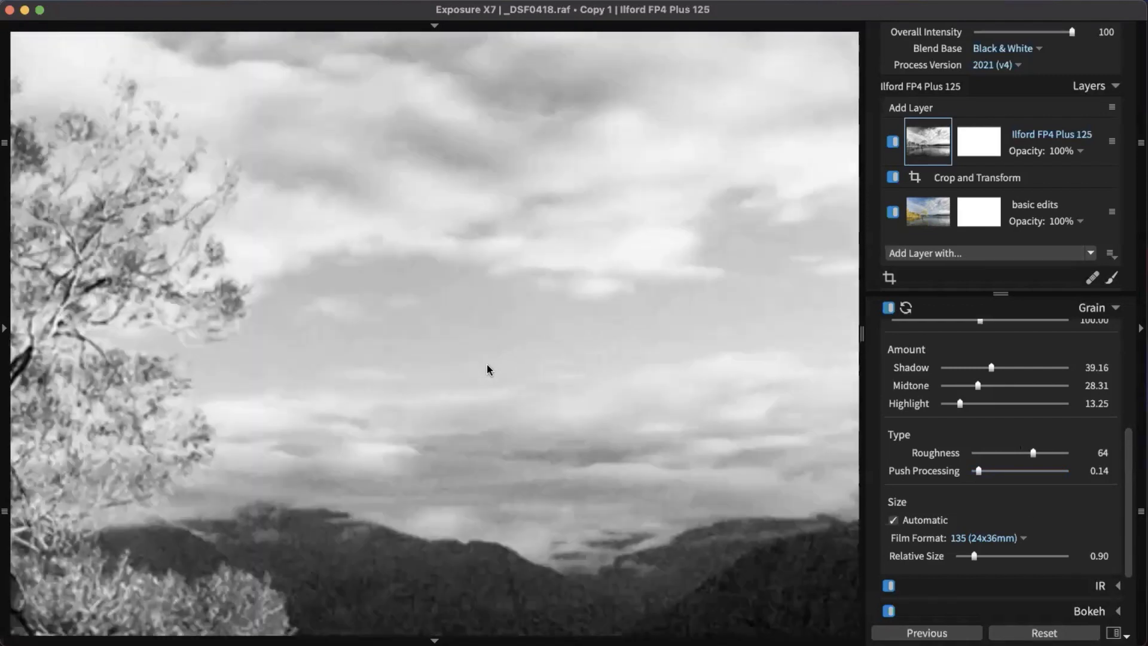
{"action": "scroll", "coordinate": [486, 369], "scroll_direction": "down", "scroll_amount": 5}
{"action": "scroll", "coordinate": [397, 259], "scroll_direction": "up", "scroll_amount": 6}
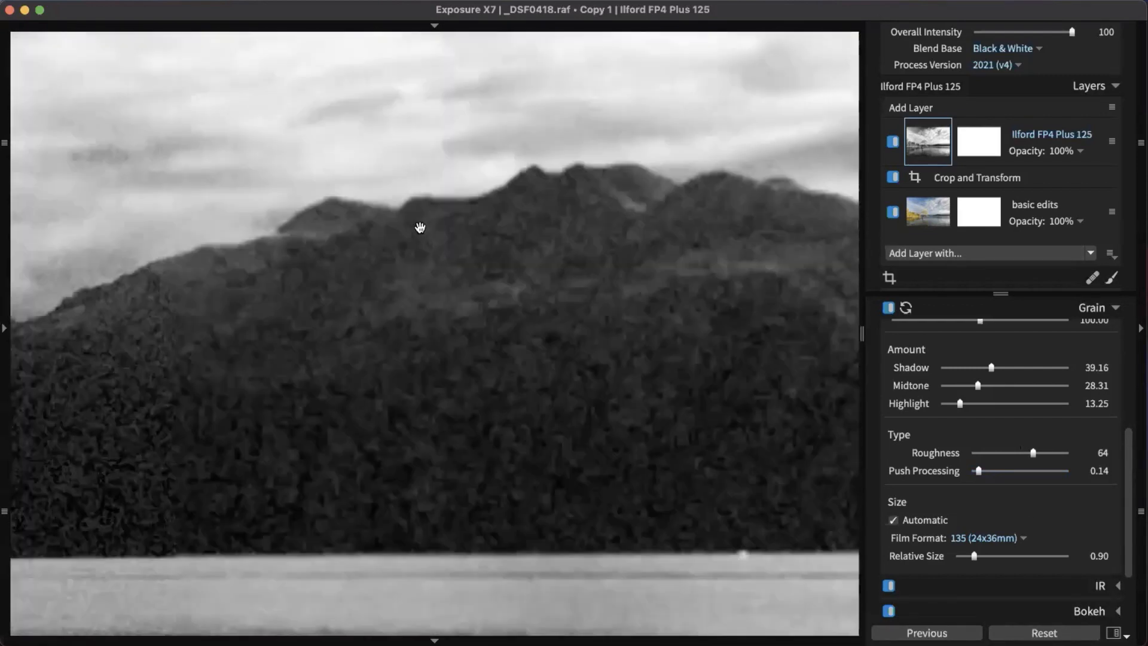
{"action": "scroll", "coordinate": [420, 227], "scroll_direction": "up", "scroll_amount": 2}
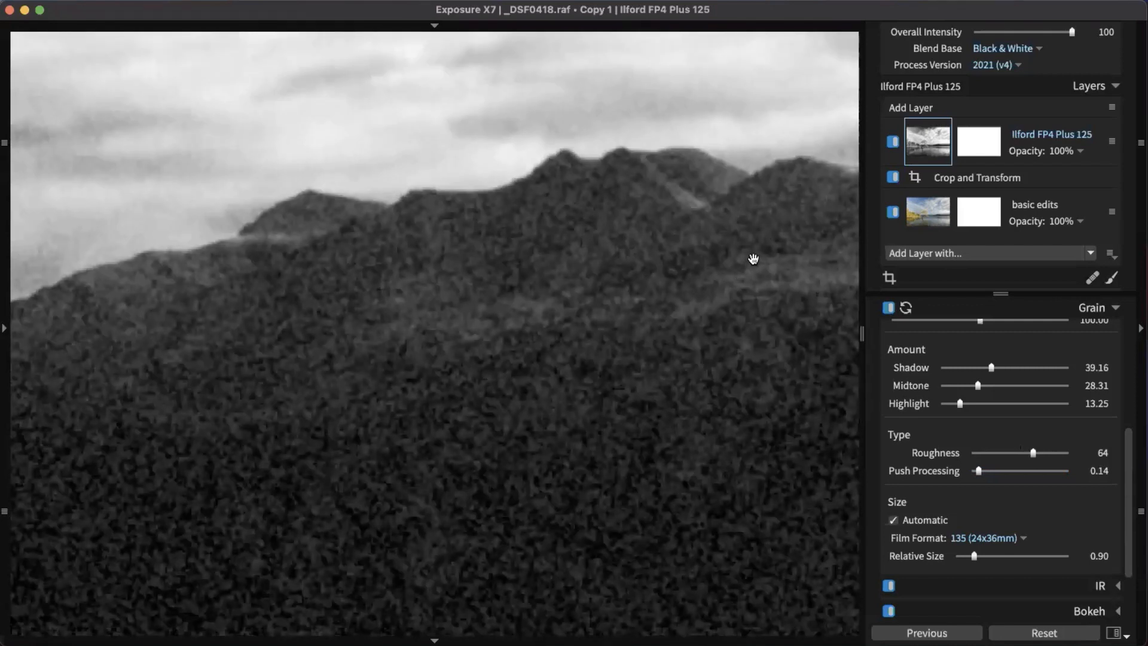
{"action": "scroll", "coordinate": [758, 260], "scroll_direction": "down", "scroll_amount": 2}
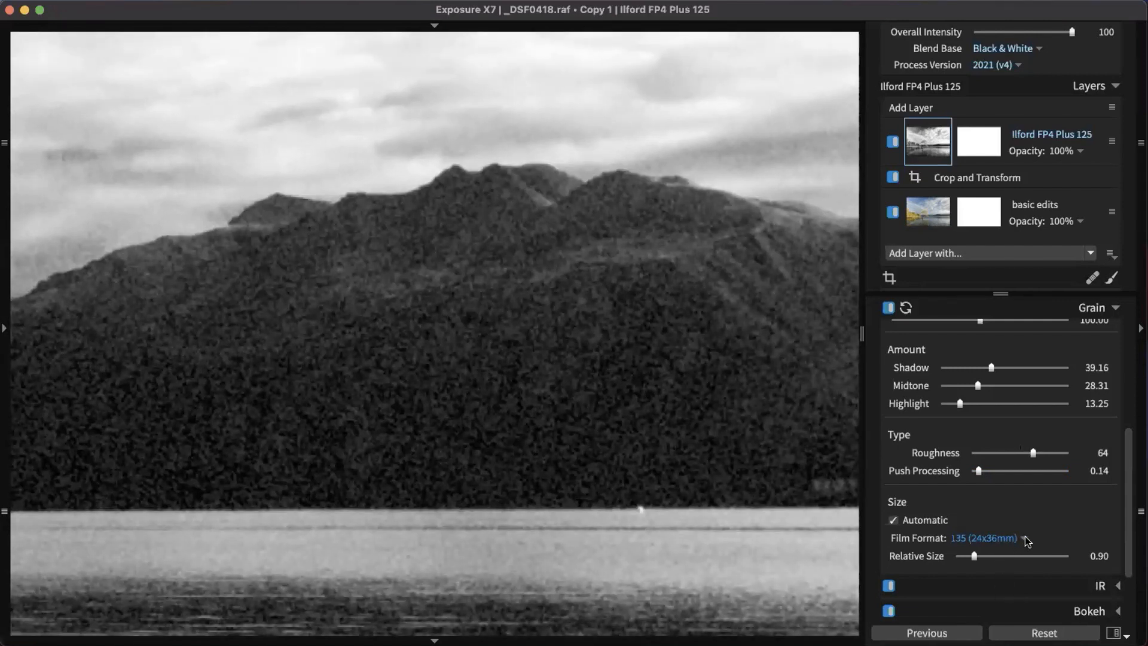
Step: Review the available film formats for grain size and examine the grain around the lone tree, the lake and the wooded shore
{"action": "left_click", "coordinate": [1025, 536]}
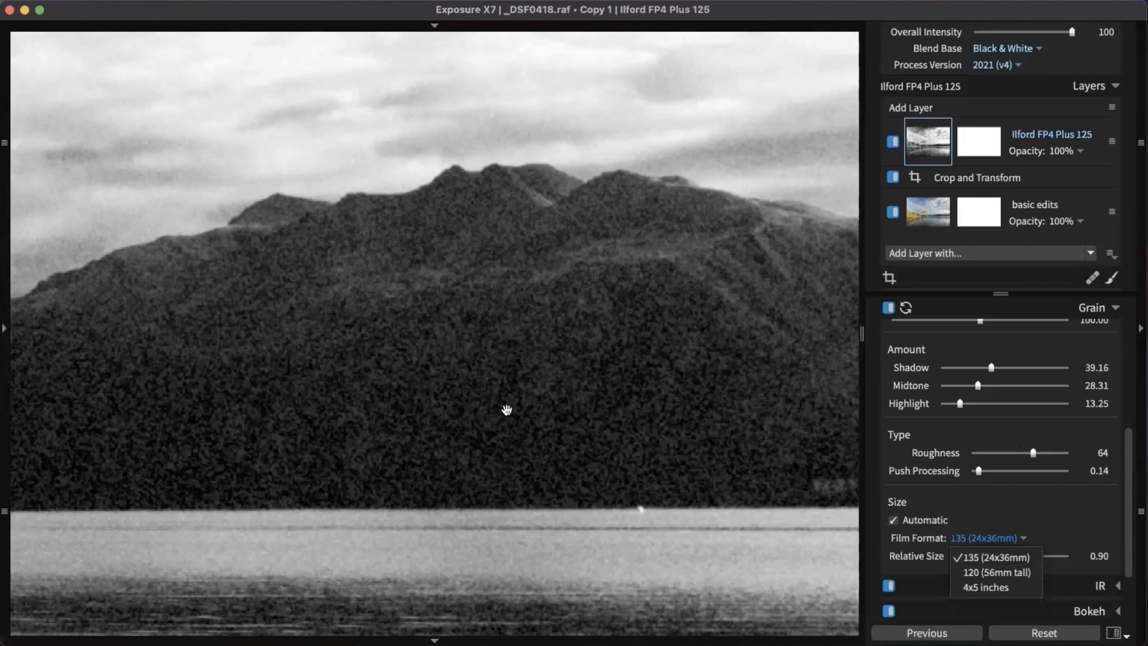
{"action": "left_click", "coordinate": [283, 366]}
{"action": "left_click_drag", "start_coordinate": [374, 366], "coordinate": [546, 210]}
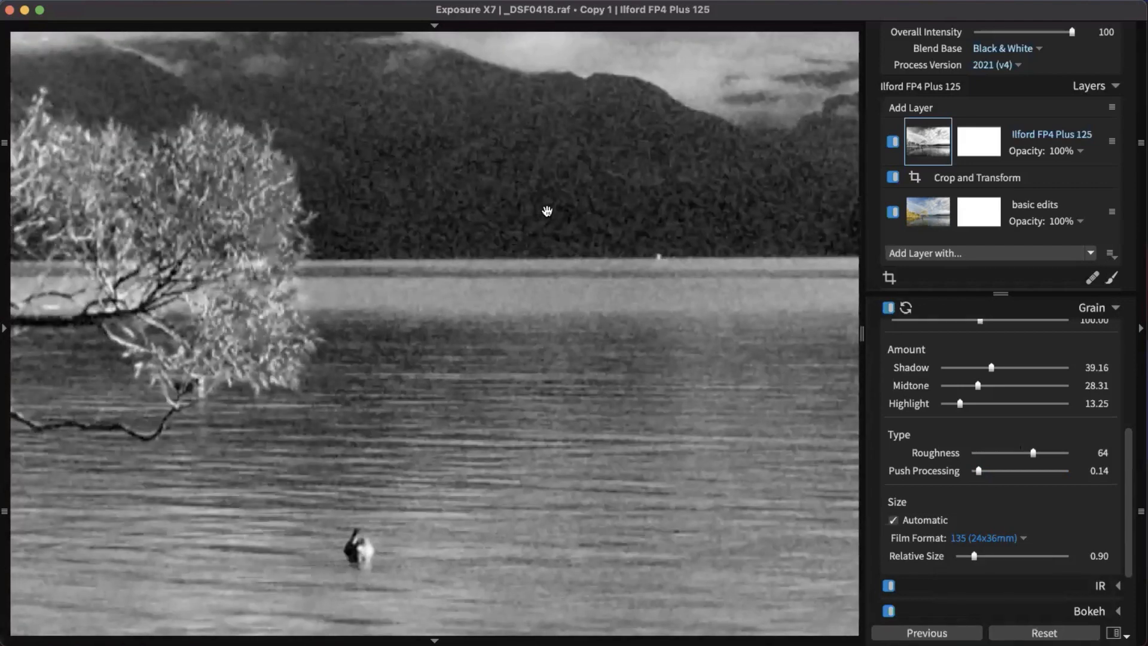
{"action": "left_click_drag", "start_coordinate": [642, 297], "coordinate": [867, 262]}
{"action": "left_click_drag", "start_coordinate": [540, 235], "coordinate": [969, 466]}
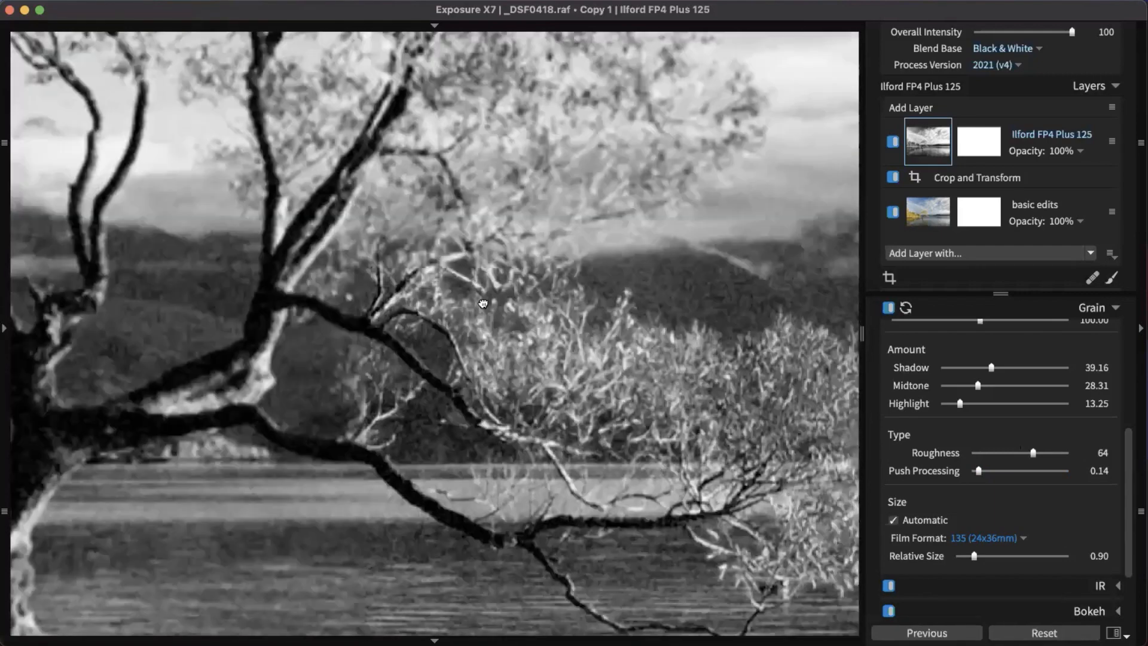
{"action": "left_click_drag", "start_coordinate": [299, 455], "coordinate": [480, 296]}
{"action": "scroll", "coordinate": [479, 297], "scroll_direction": "down", "scroll_amount": 5}
{"action": "scroll", "coordinate": [472, 299], "scroll_direction": "up", "scroll_amount": 3}
{"action": "left_click_drag", "start_coordinate": [134, 320], "coordinate": [430, 277]}
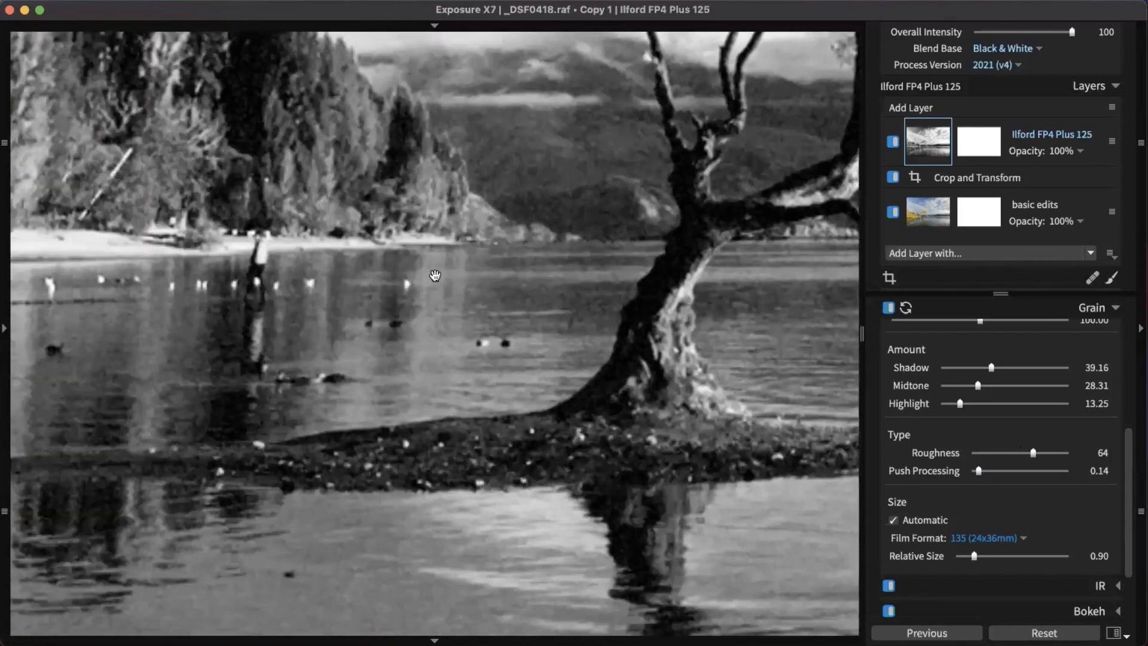
{"action": "scroll", "coordinate": [430, 276], "scroll_direction": "down", "scroll_amount": 2}
{"action": "scroll", "coordinate": [430, 277], "scroll_direction": "down", "scroll_amount": 2}
{"action": "left_click_drag", "start_coordinate": [304, 271], "coordinate": [523, 348]}
{"action": "scroll", "coordinate": [570, 326], "scroll_direction": "up", "scroll_amount": 2}
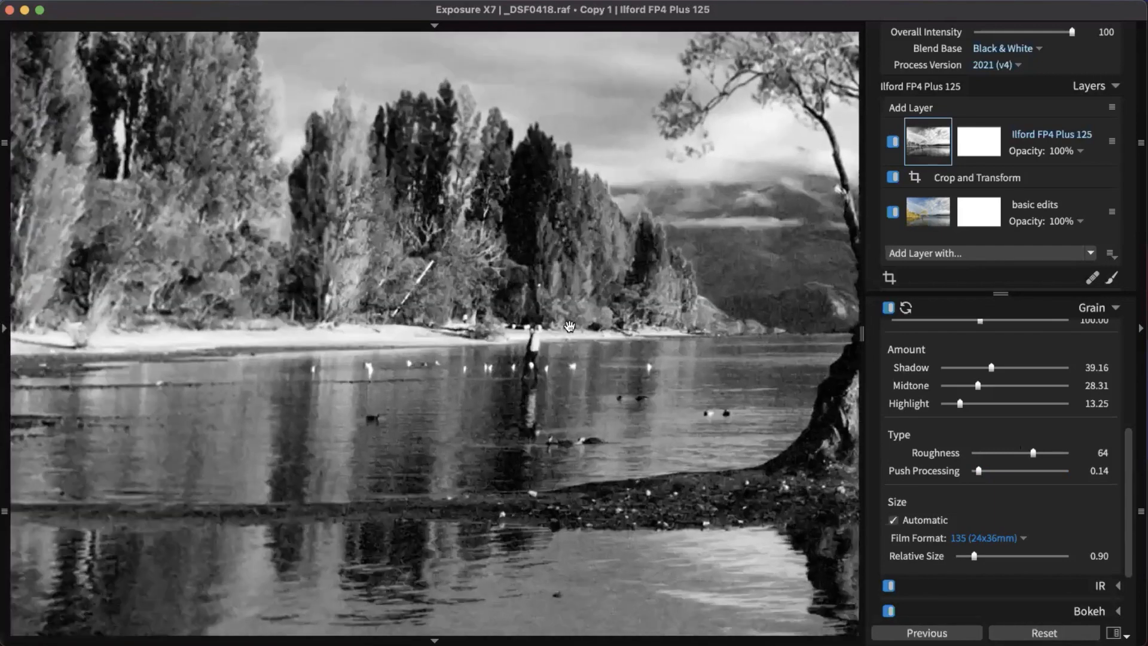
{"action": "scroll", "coordinate": [544, 411], "scroll_direction": "up", "scroll_amount": 4}
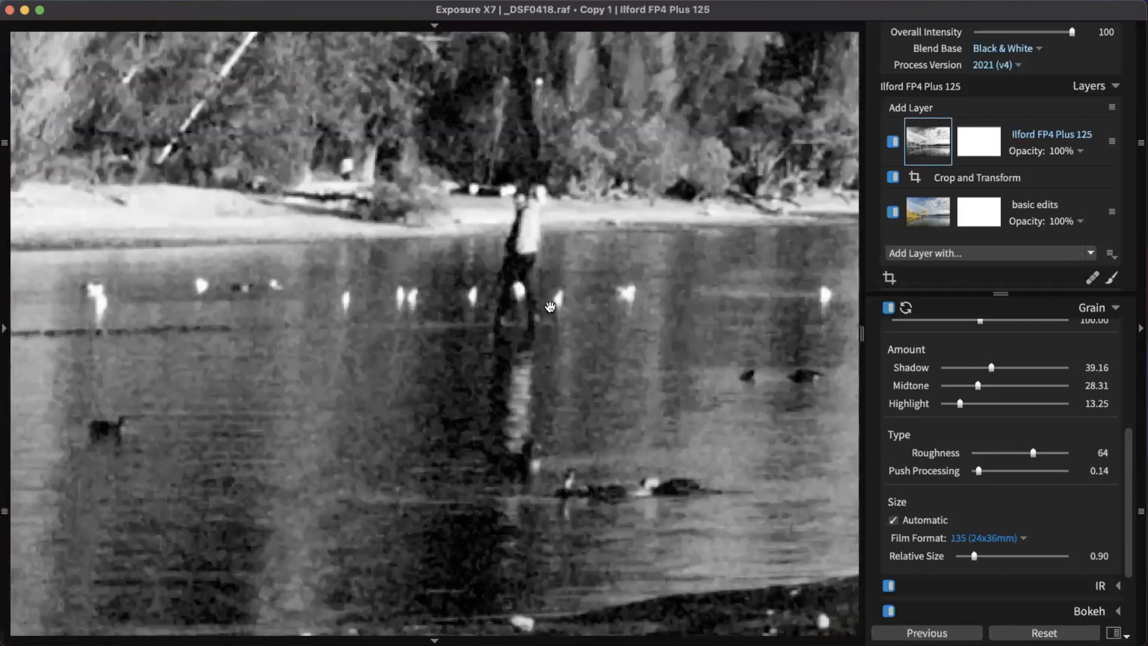
{"action": "left_click_drag", "start_coordinate": [550, 307], "coordinate": [589, 338]}
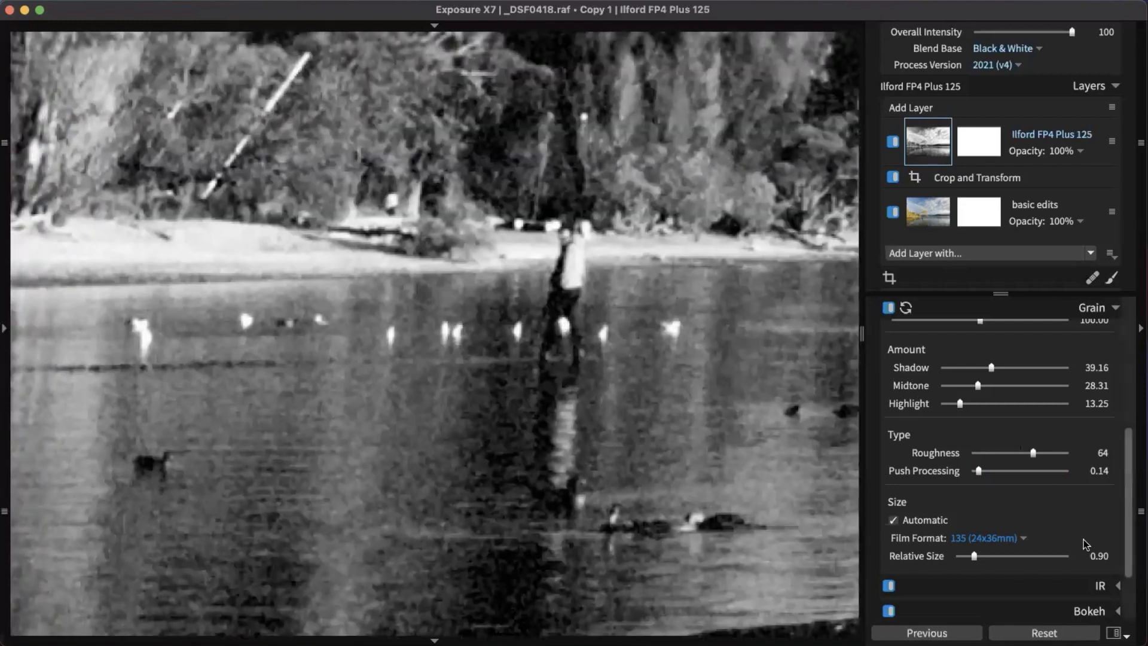
Step: Change the grain's film format to 120 (56mm tall) while viewing the figure standing in the water
{"action": "scroll", "coordinate": [723, 451], "scroll_direction": "up", "scroll_amount": 2}
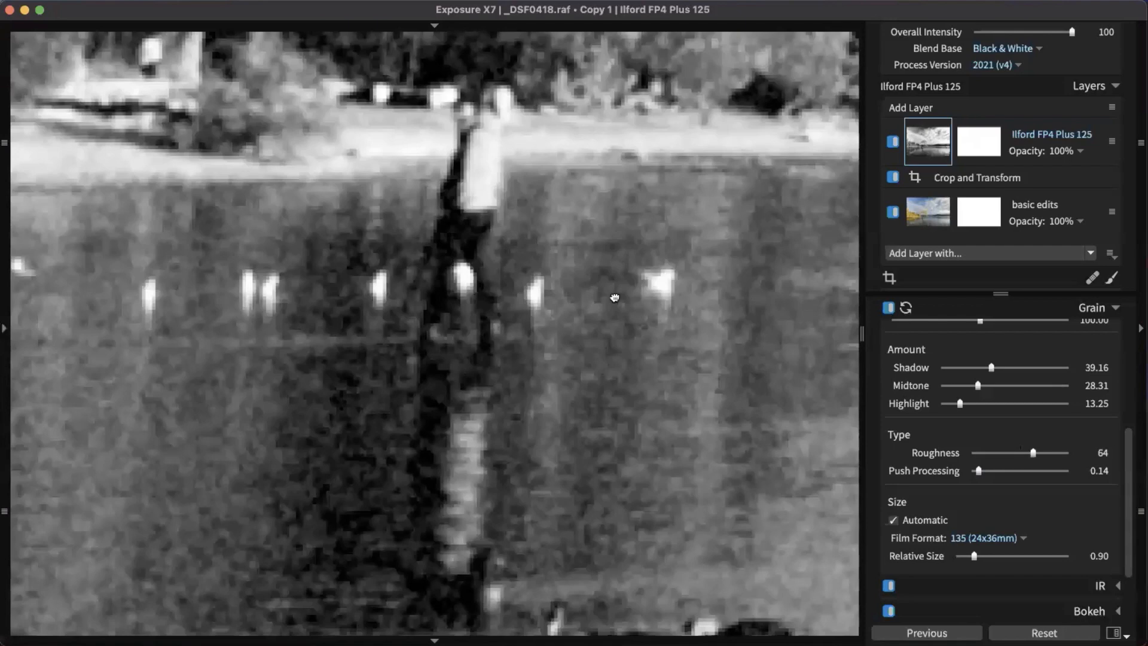
{"action": "scroll", "coordinate": [631, 162], "scroll_direction": "up", "scroll_amount": 2}
{"action": "scroll", "coordinate": [631, 163], "scroll_direction": "down", "scroll_amount": 3}
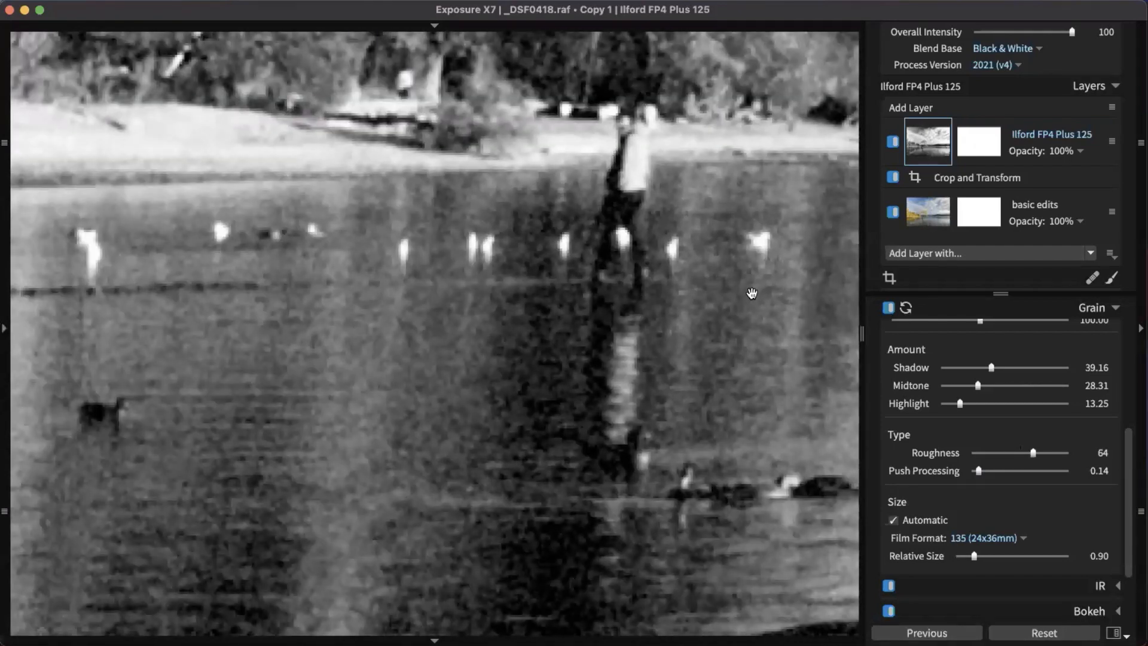
{"action": "left_click", "coordinate": [1002, 541]}
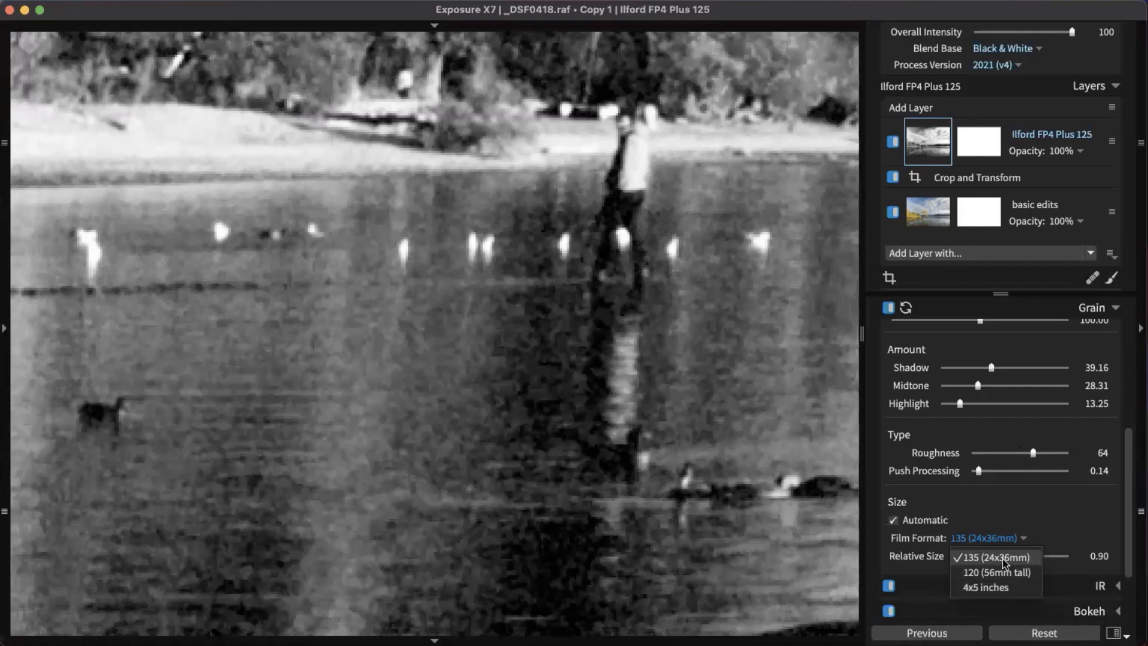
{"action": "left_click", "coordinate": [1009, 570]}
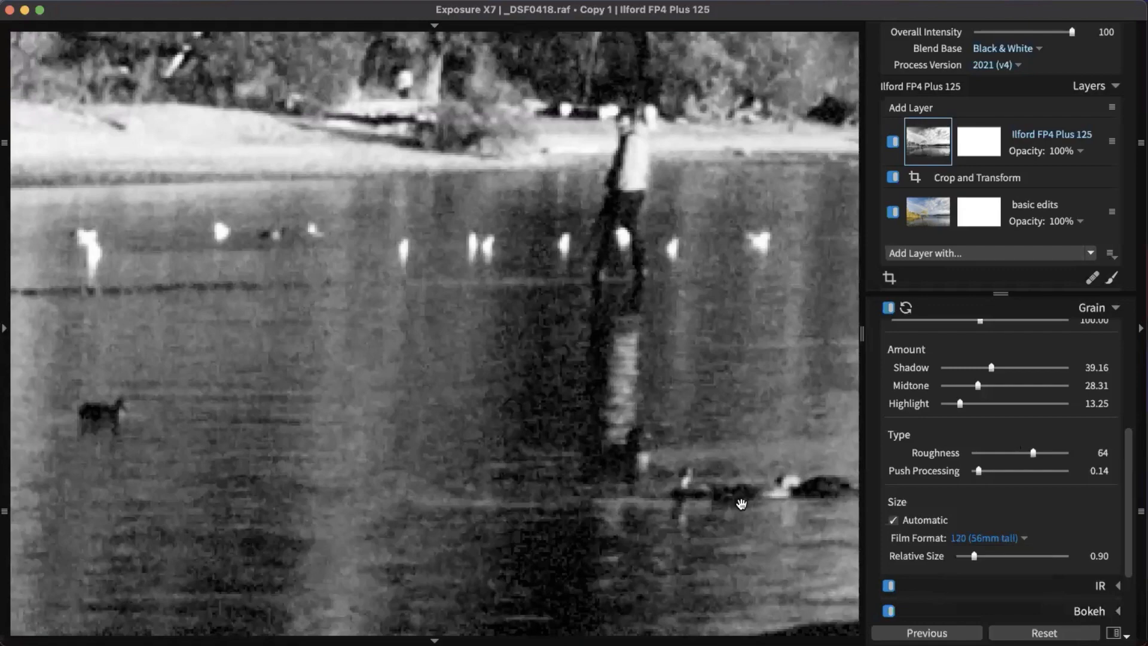
Step: Examine the grain of the new film format on the water, mountains and lone tree, and collapse the Grain settings
{"action": "scroll", "coordinate": [659, 522], "scroll_direction": "down", "scroll_amount": 2}
{"action": "left_click_drag", "start_coordinate": [833, 518], "coordinate": [484, 411]}
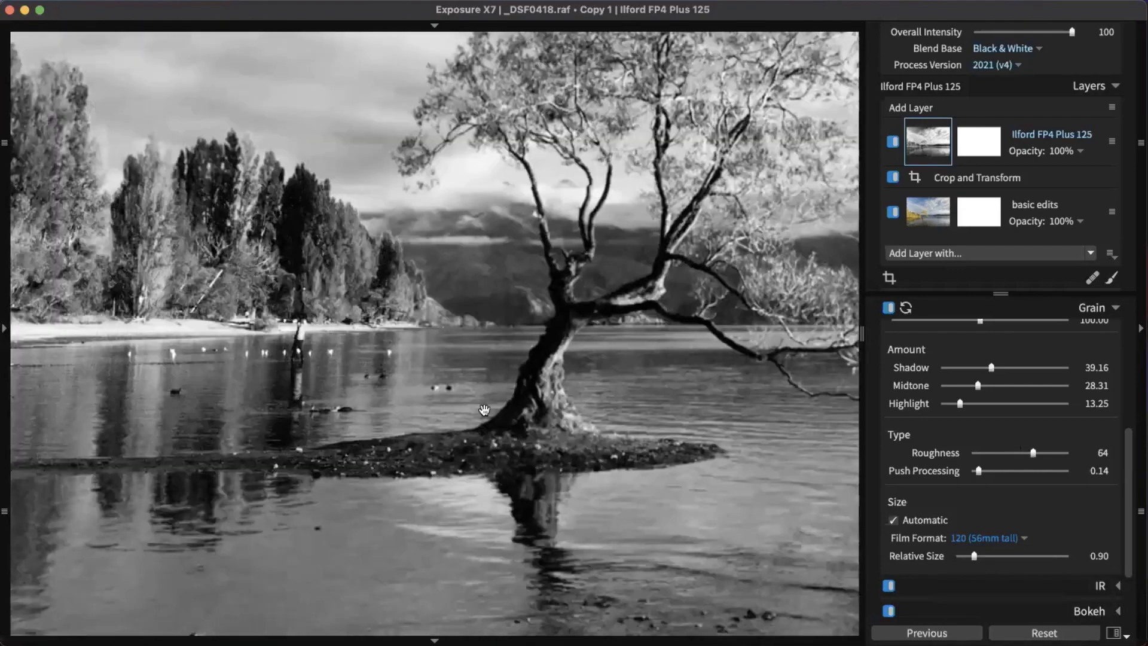
{"action": "left_click_drag", "start_coordinate": [754, 369], "coordinate": [384, 395]}
{"action": "scroll", "coordinate": [529, 422], "scroll_direction": "down", "scroll_amount": 2}
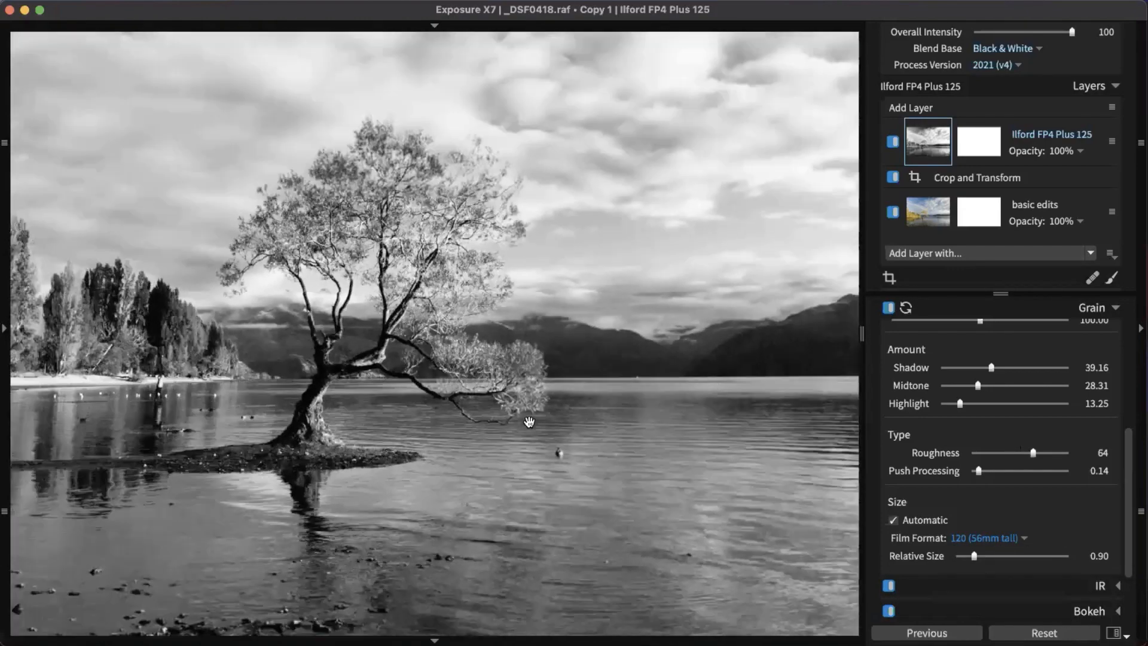
{"action": "scroll", "coordinate": [530, 422], "scroll_direction": "up", "scroll_amount": 4}
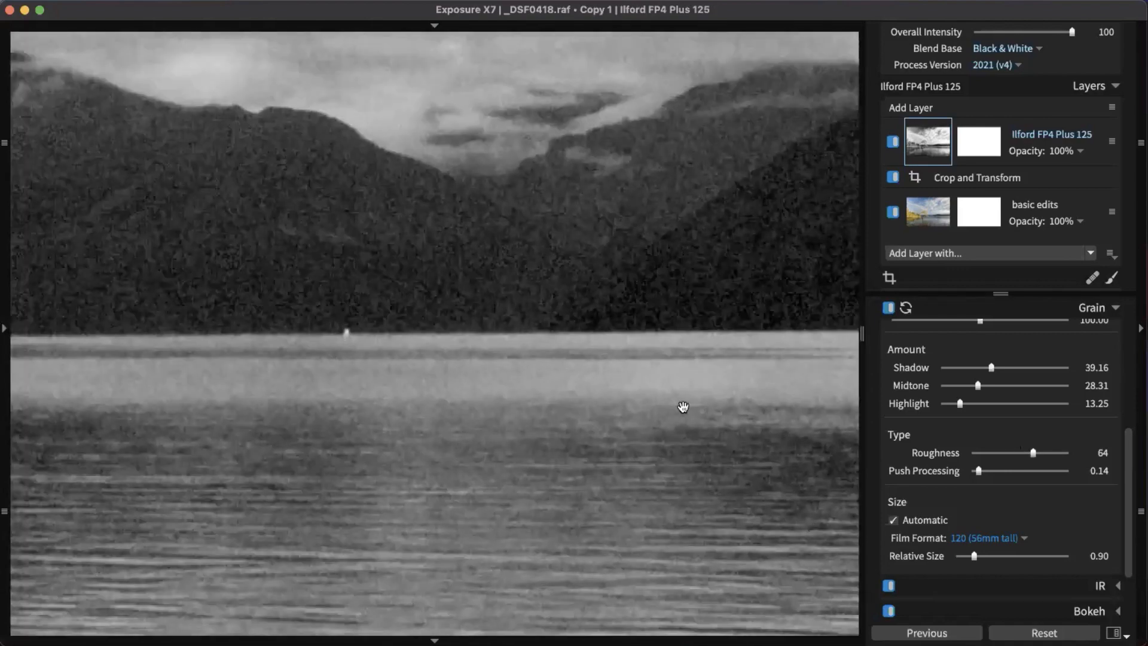
{"action": "left_click_drag", "start_coordinate": [682, 407], "coordinate": [231, 385]}
{"action": "left_click_drag", "start_coordinate": [823, 253], "coordinate": [550, 556]}
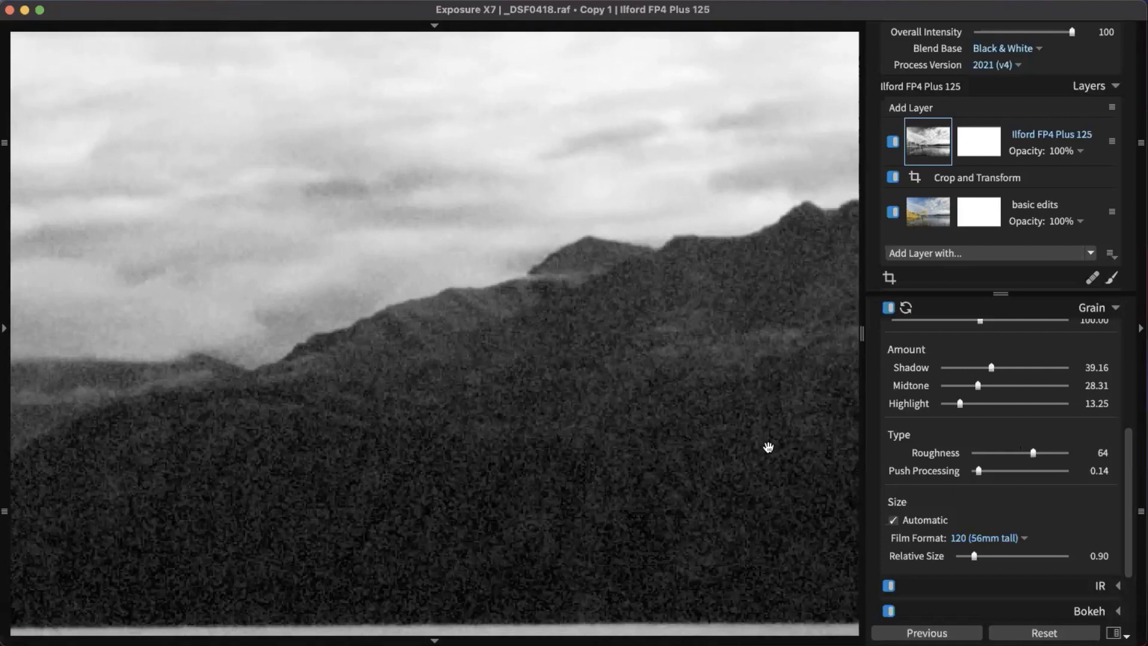
{"action": "left_click_drag", "start_coordinate": [766, 446], "coordinate": [451, 317]}
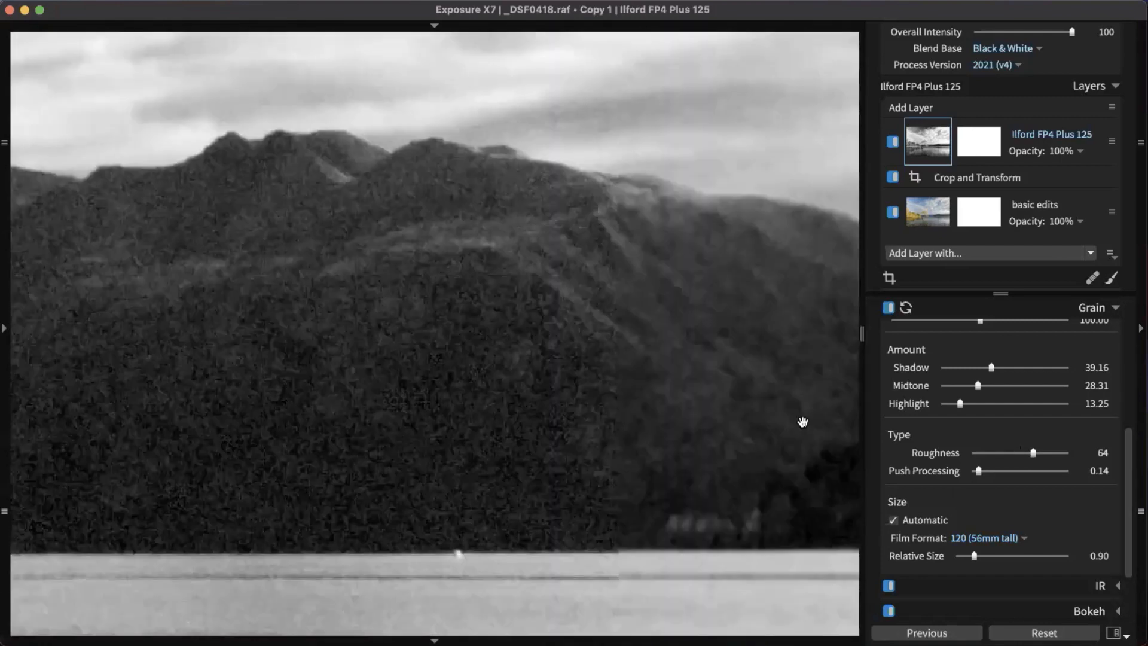
{"action": "left_click_drag", "start_coordinate": [834, 443], "coordinate": [601, 280]}
{"action": "scroll", "coordinate": [623, 408], "scroll_direction": "down", "scroll_amount": 3}
{"action": "left_click_drag", "start_coordinate": [568, 419], "coordinate": [794, 391]}
{"action": "left_click_drag", "start_coordinate": [538, 344], "coordinate": [858, 350]}
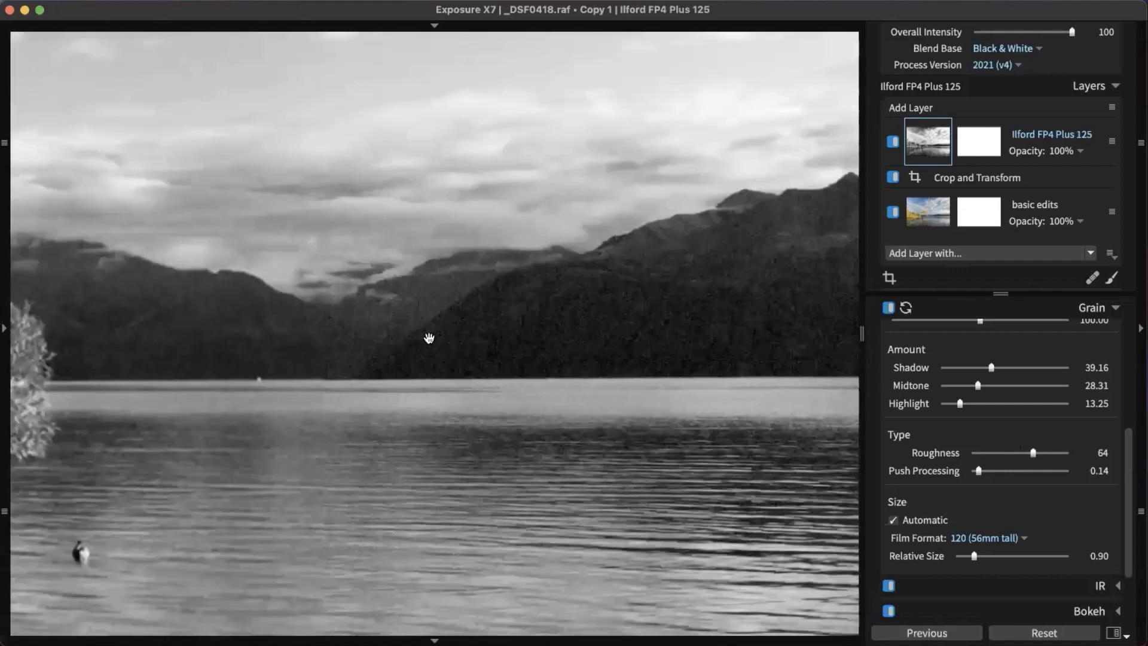
{"action": "left_click_drag", "start_coordinate": [429, 335], "coordinate": [926, 258]}
{"action": "left_click_drag", "start_coordinate": [519, 275], "coordinate": [746, 341]}
{"action": "scroll", "coordinate": [680, 261], "scroll_direction": "down", "scroll_amount": 2}
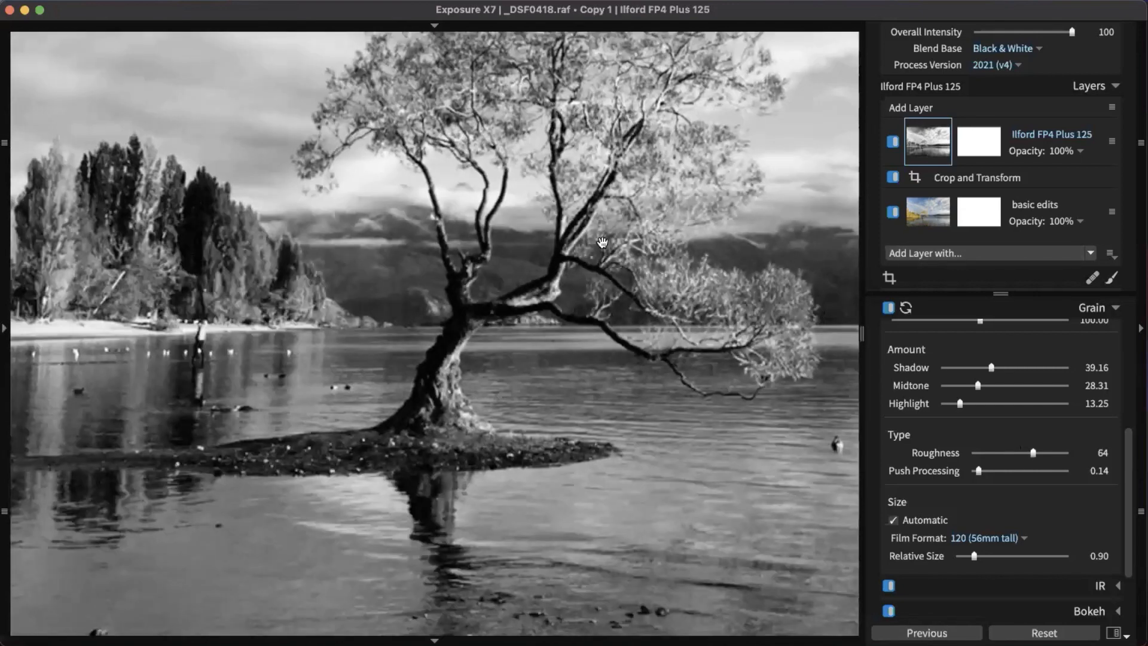
{"action": "left_click_drag", "start_coordinate": [603, 244], "coordinate": [607, 278]}
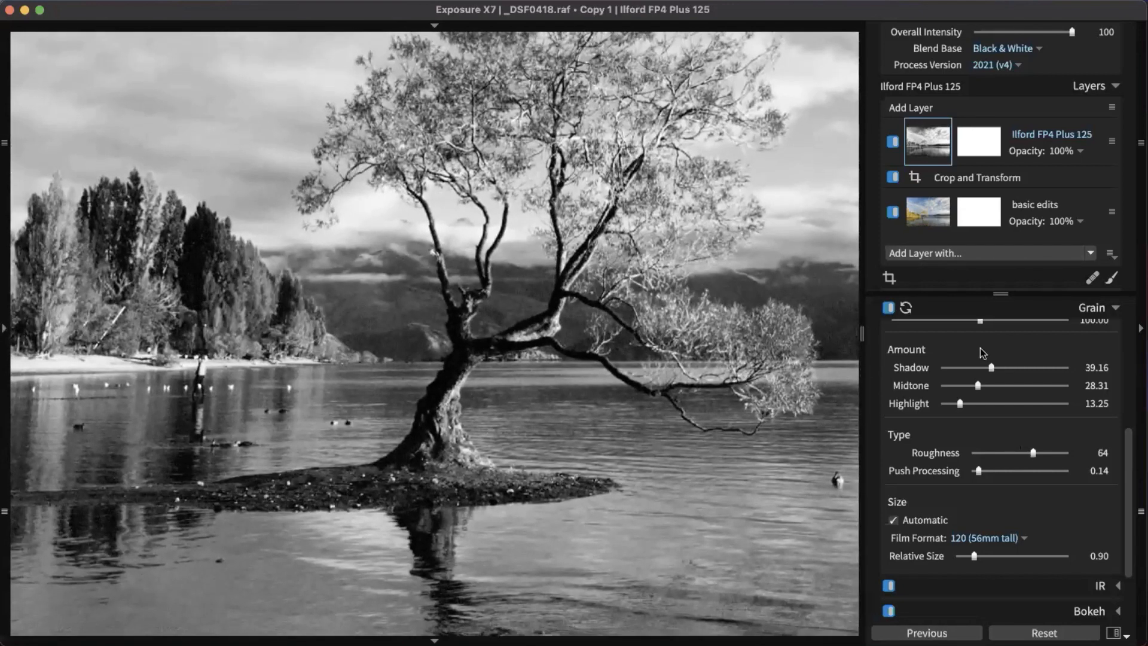
{"action": "left_click", "coordinate": [1087, 303]}
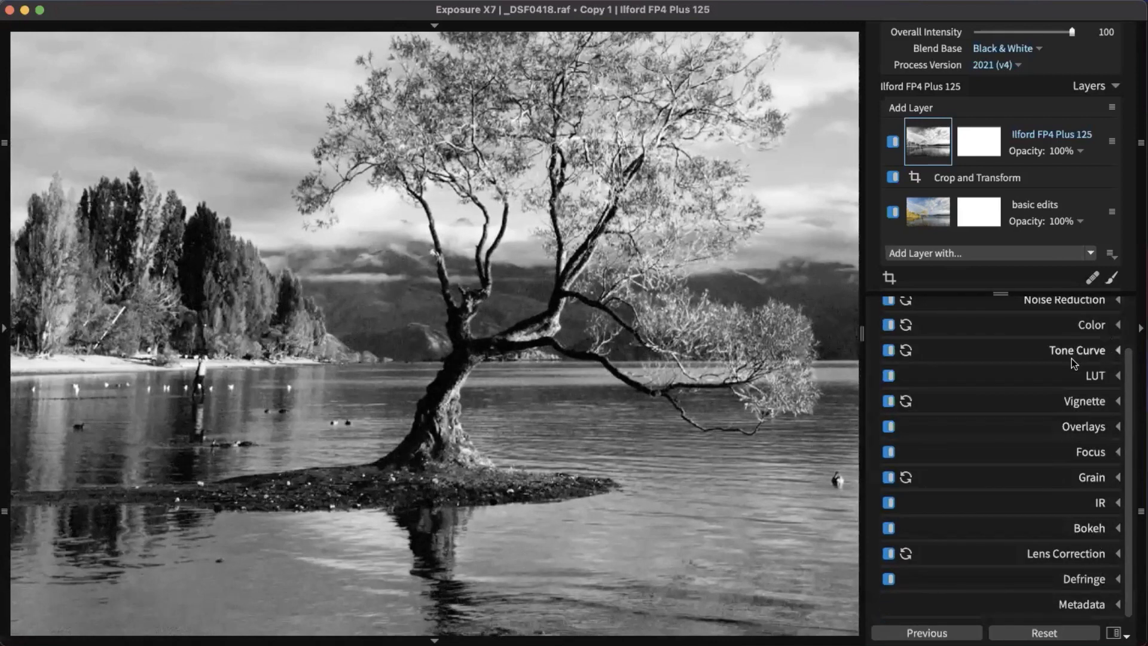
Step: Expand the Sharpening settings and examine the fine detail in the tree's branches, the dark mountainside and the far shore
{"action": "scroll", "coordinate": [1070, 354], "scroll_direction": "up", "scroll_amount": 3}
{"action": "left_click", "coordinate": [1072, 334]}
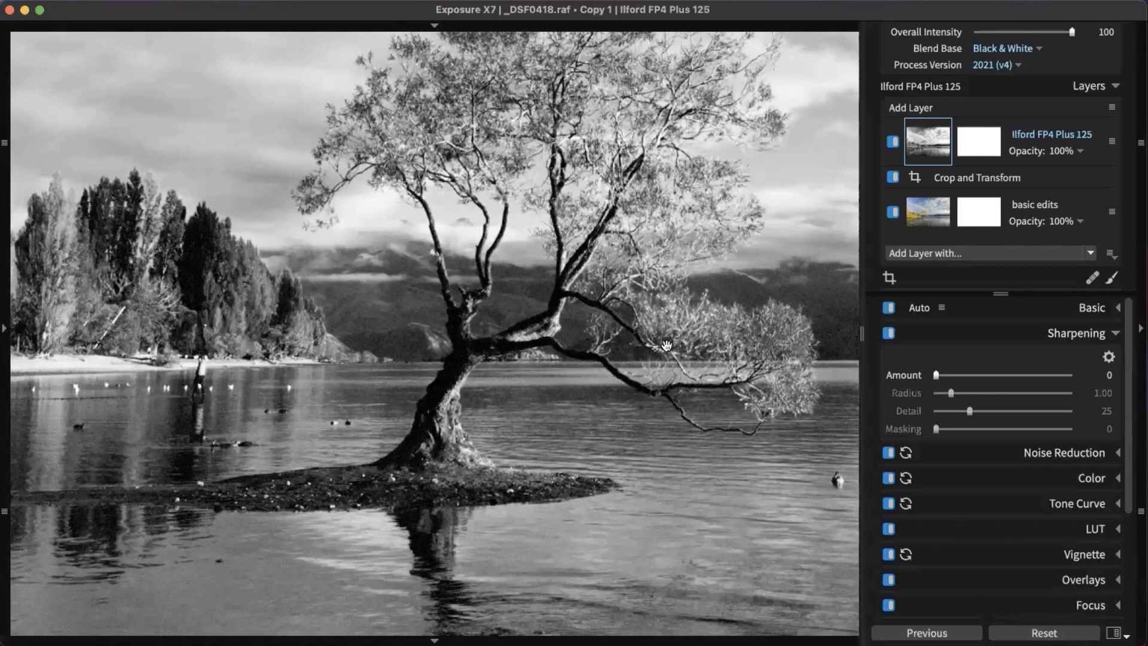
{"action": "scroll", "coordinate": [666, 293], "scroll_direction": "up", "scroll_amount": 2}
{"action": "scroll", "coordinate": [662, 336], "scroll_direction": "up", "scroll_amount": 8}
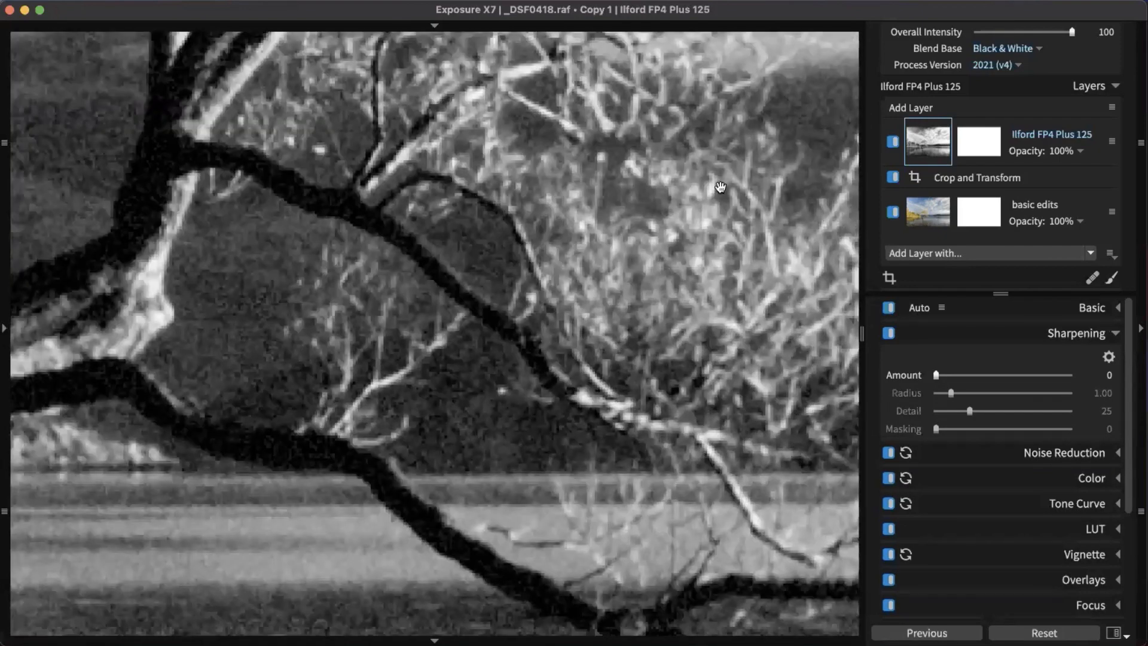
{"action": "left_click_drag", "start_coordinate": [720, 188], "coordinate": [220, 323]}
{"action": "left_click_drag", "start_coordinate": [502, 248], "coordinate": [284, 200]}
{"action": "scroll", "coordinate": [592, 263], "scroll_direction": "down", "scroll_amount": 5}
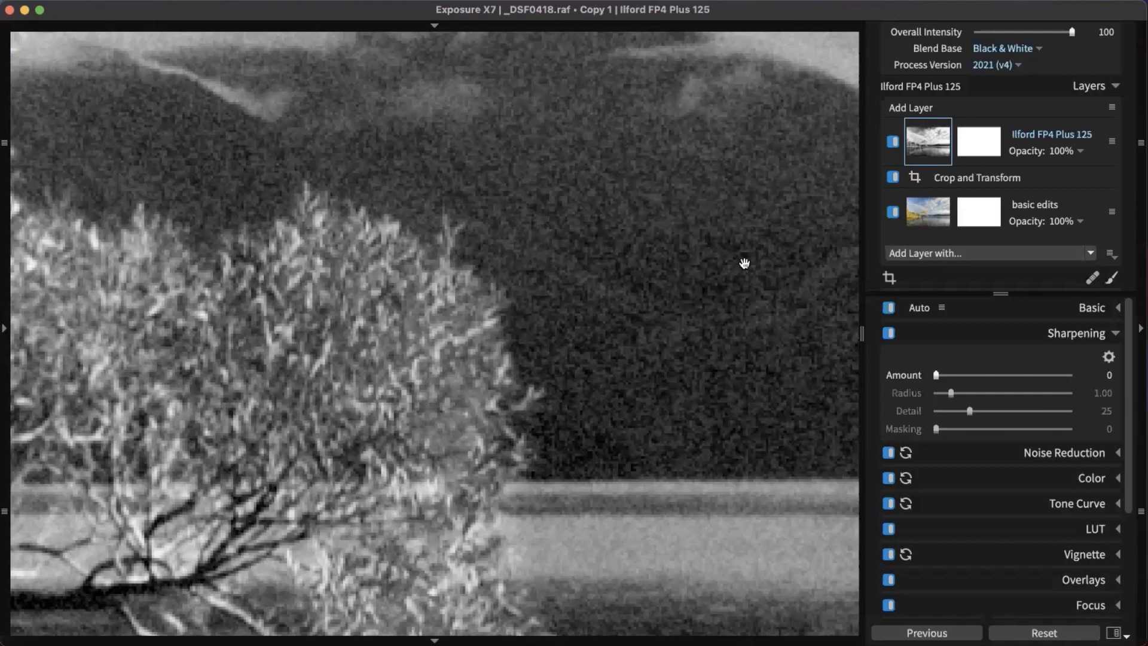
{"action": "left_click_drag", "start_coordinate": [753, 294], "coordinate": [265, 244]}
{"action": "left_click_drag", "start_coordinate": [717, 336], "coordinate": [169, 305]}
{"action": "left_click_drag", "start_coordinate": [771, 382], "coordinate": [277, 317]}
{"action": "left_click_drag", "start_coordinate": [476, 251], "coordinate": [258, 200]}
{"action": "left_click_drag", "start_coordinate": [469, 338], "coordinate": [78, 293]}
{"action": "left_click_drag", "start_coordinate": [843, 239], "coordinate": [592, 267]}
{"action": "left_click", "coordinate": [592, 266]}
Step: Examine the fine detail of the lake's ripples, the shallow water and the rocky foreground shore
{"action": "left_click_drag", "start_coordinate": [330, 363], "coordinate": [710, 197]}
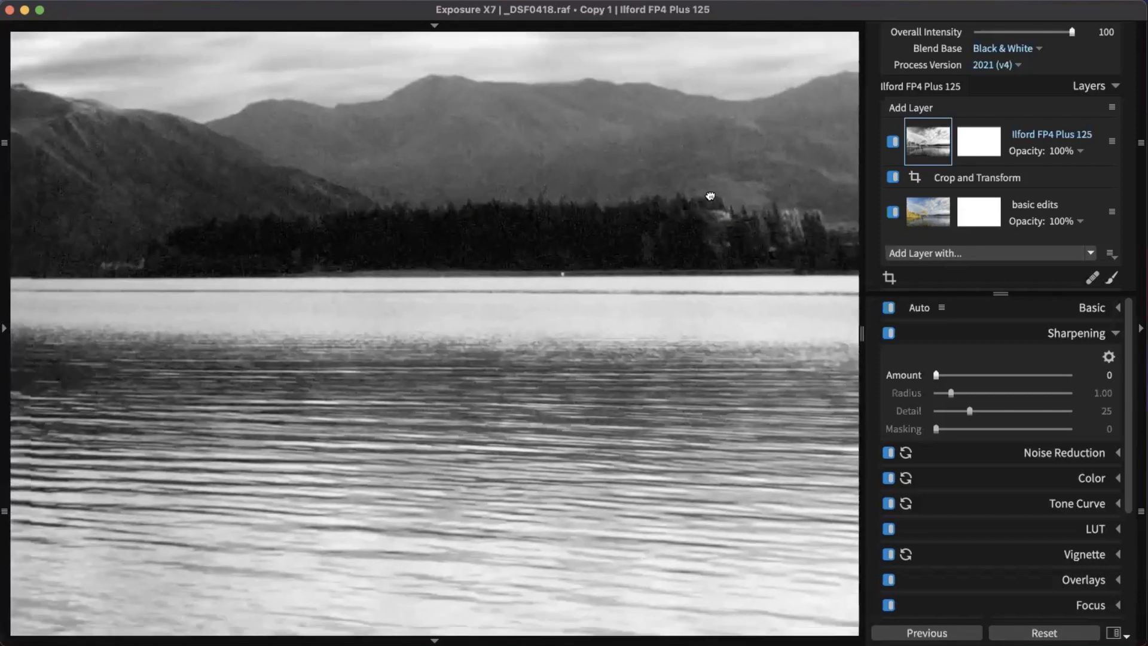
{"action": "left_click_drag", "start_coordinate": [271, 299], "coordinate": [730, 190]}
{"action": "left_click_drag", "start_coordinate": [450, 236], "coordinate": [881, 245]}
{"action": "left_click_drag", "start_coordinate": [493, 304], "coordinate": [1043, 143]}
{"action": "left_click_drag", "start_coordinate": [459, 226], "coordinate": [521, 122]}
{"action": "left_click", "coordinate": [662, 395]}
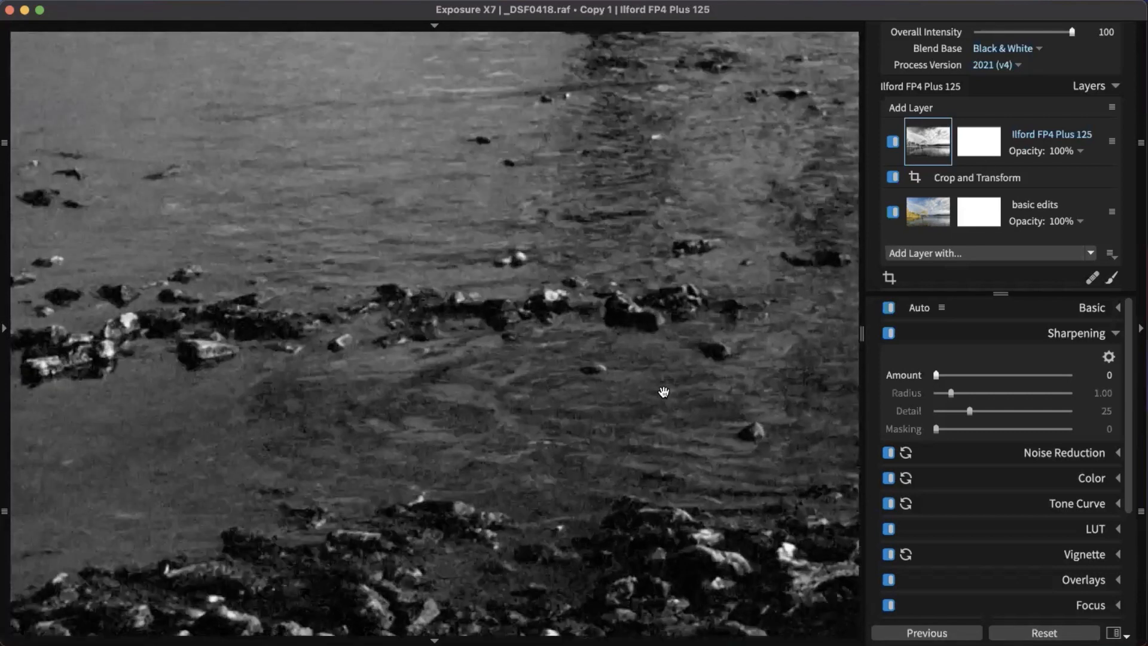
{"action": "left_click_drag", "start_coordinate": [664, 393], "coordinate": [515, 464]}
{"action": "left_click_drag", "start_coordinate": [496, 128], "coordinate": [269, 113]}
{"action": "left_click_drag", "start_coordinate": [540, 379], "coordinate": [426, 220]}
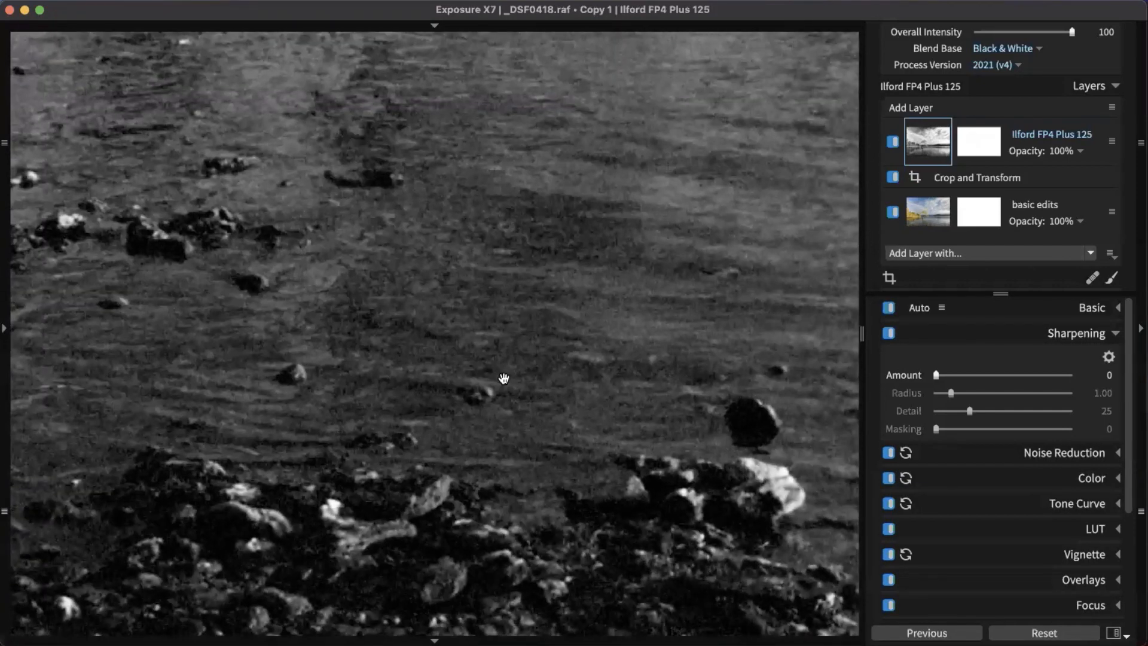
{"action": "left_click_drag", "start_coordinate": [515, 394], "coordinate": [537, 338]}
Step: Try a sharpening Amount of 63 and a Radius up to 5.00 on the shoreline rocks, restore Radius 1.00 and raise Amount to 141
{"action": "scroll", "coordinate": [474, 505], "scroll_direction": "up", "scroll_amount": 2}
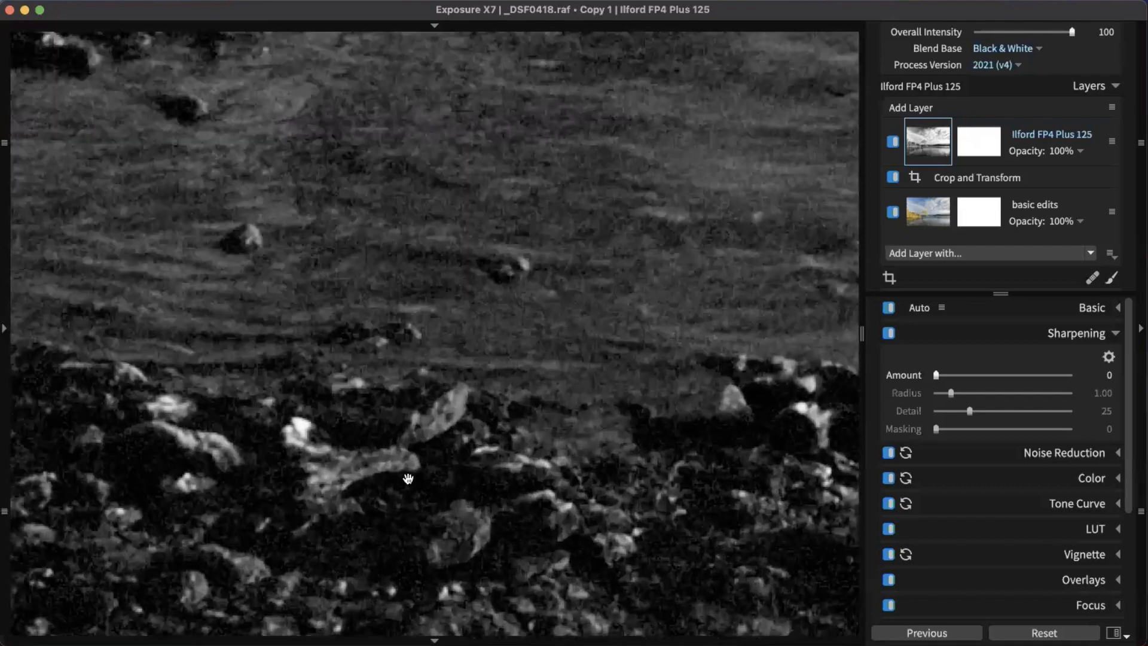
{"action": "left_click_drag", "start_coordinate": [488, 379], "coordinate": [597, 317]}
{"action": "left_click_drag", "start_coordinate": [656, 149], "coordinate": [702, 228]}
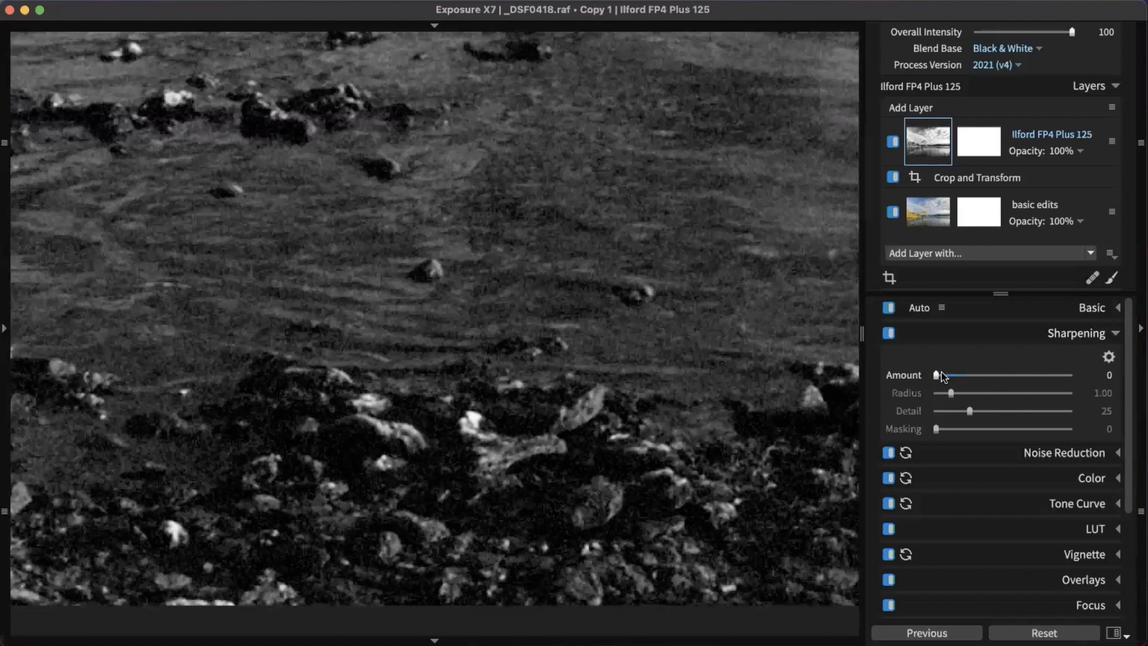
{"action": "left_click_drag", "start_coordinate": [938, 373], "coordinate": [993, 381]}
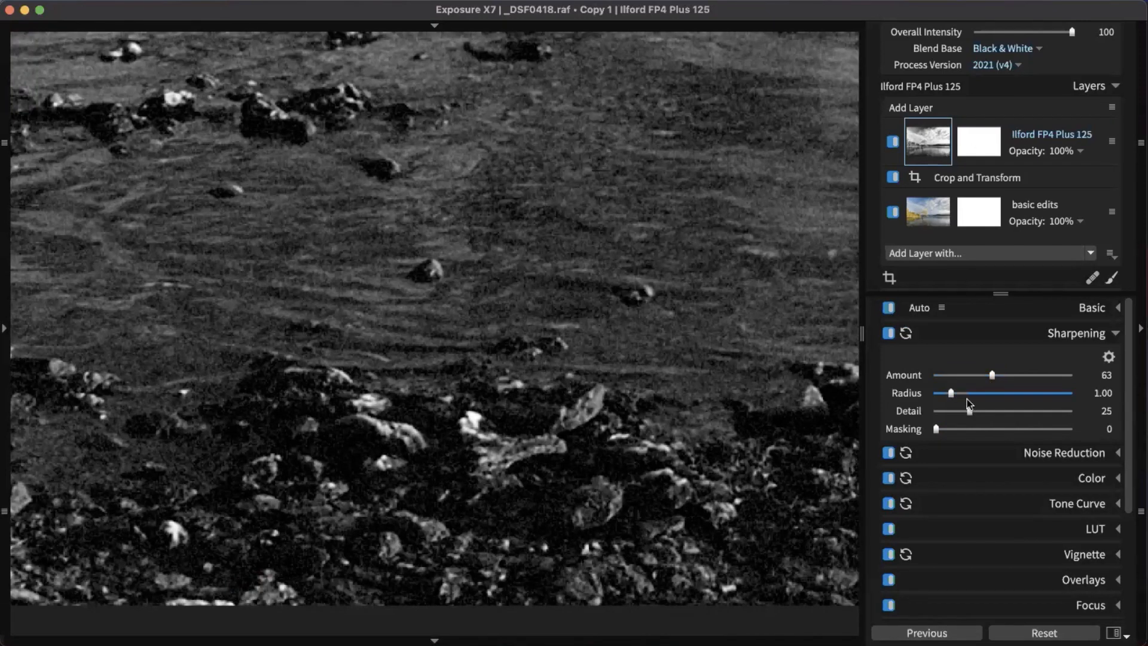
{"action": "left_click_drag", "start_coordinate": [953, 396], "coordinate": [1060, 407]}
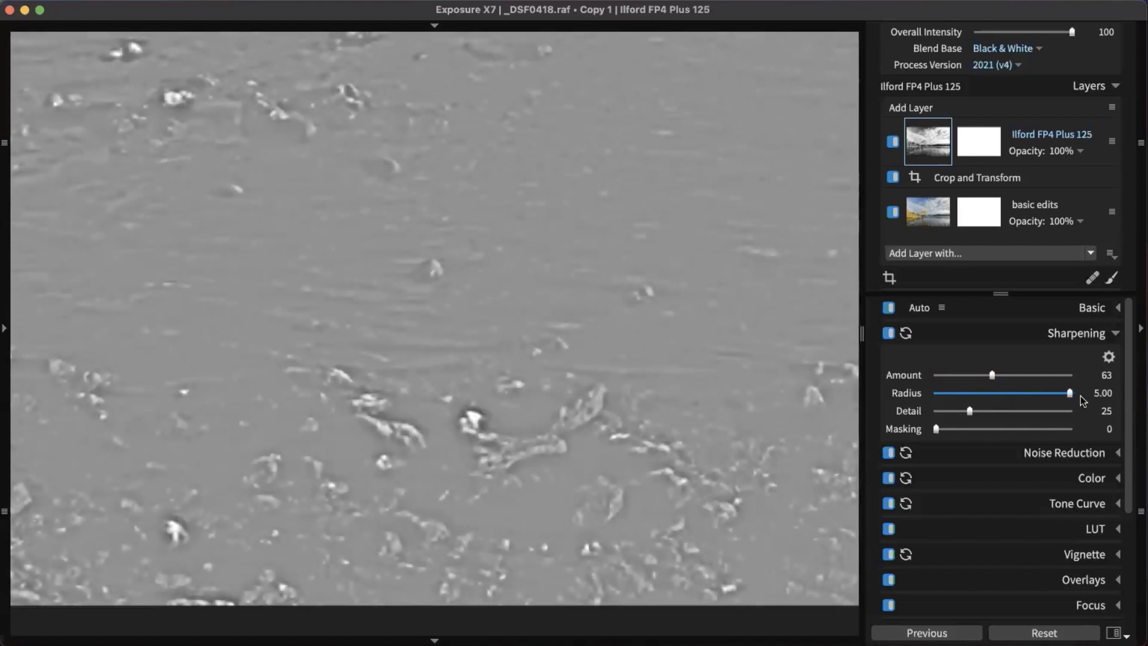
{"action": "mouse_move", "coordinate": [1072, 389]}
{"action": "left_mouse_down"}
{"action": "mouse_move", "coordinate": [948, 396]}
{"action": "mouse_move", "coordinate": [1061, 375]}
{"action": "left_mouse_up"}
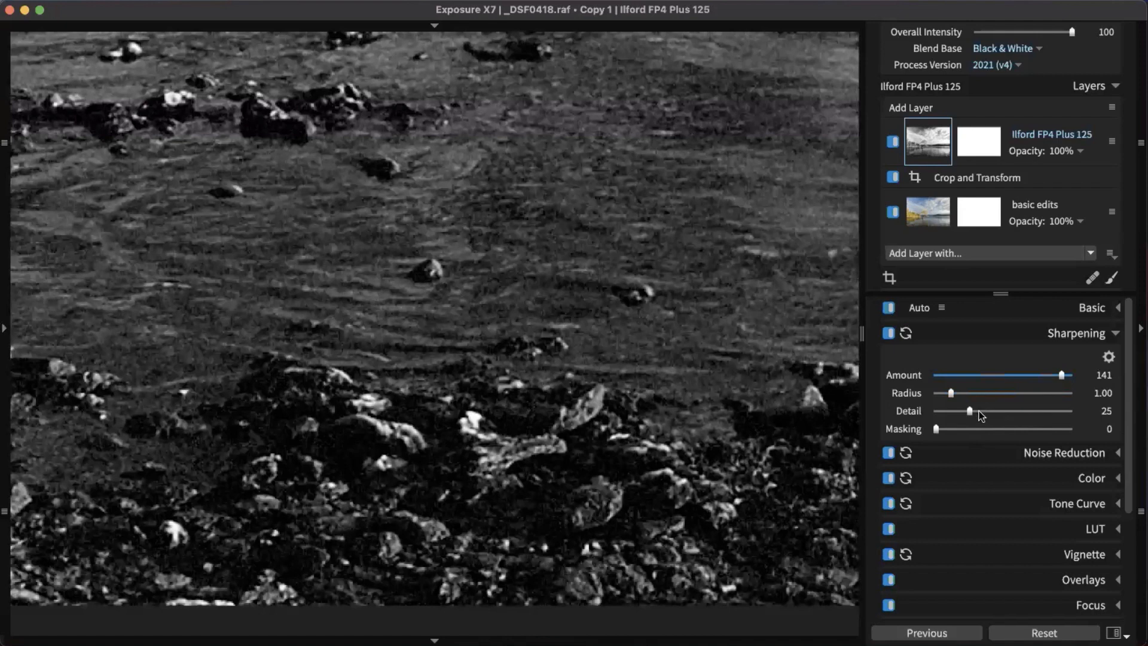
Step: Set the sharpening Detail to 63 and Masking to 69, checking the shoreline rocks and the wider scene
{"action": "left_click_drag", "start_coordinate": [971, 412], "coordinate": [1023, 419]}
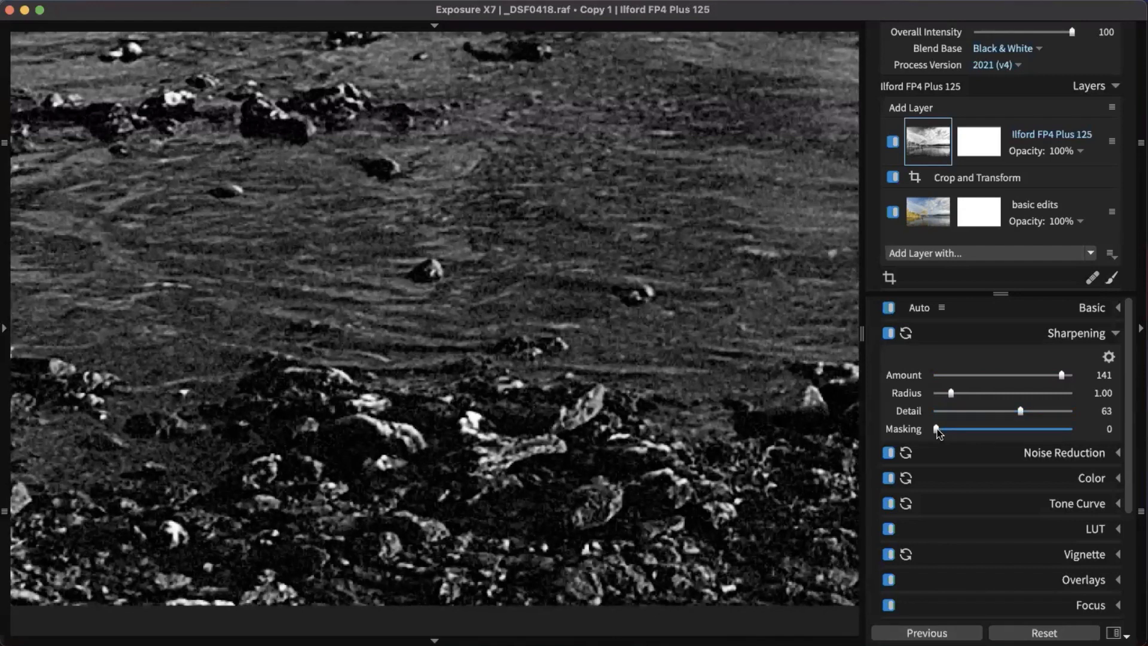
{"action": "left_click_drag", "start_coordinate": [937, 429], "coordinate": [968, 431]}
{"action": "left_click_drag", "start_coordinate": [972, 431], "coordinate": [970, 427]}
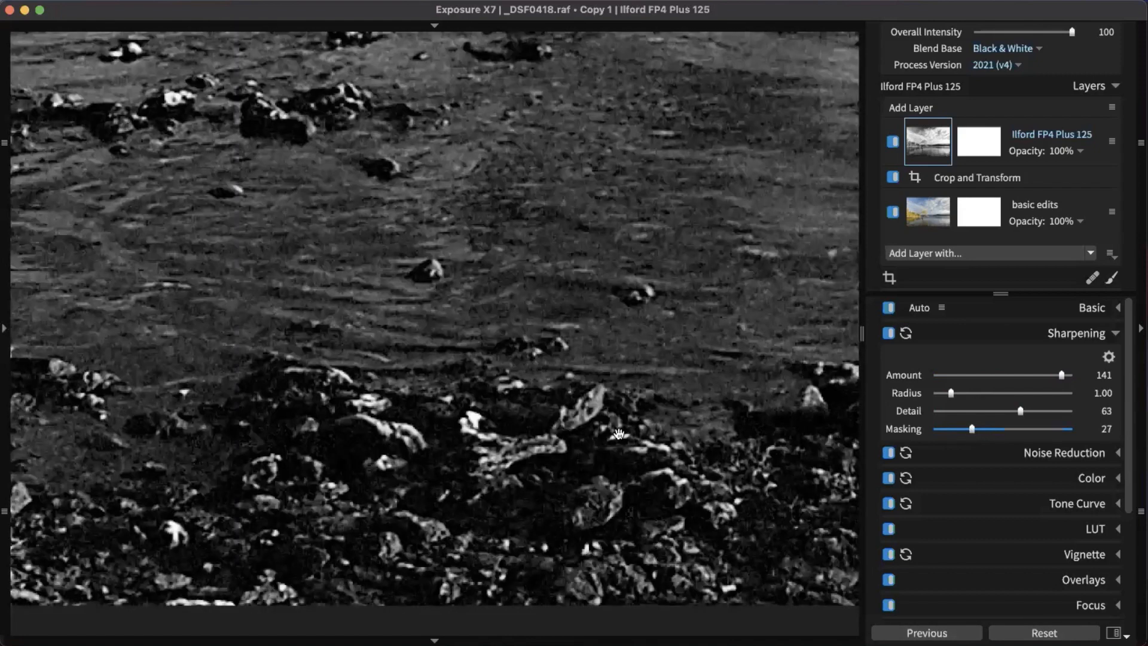
{"action": "scroll", "coordinate": [604, 398], "scroll_direction": "down", "scroll_amount": 5}
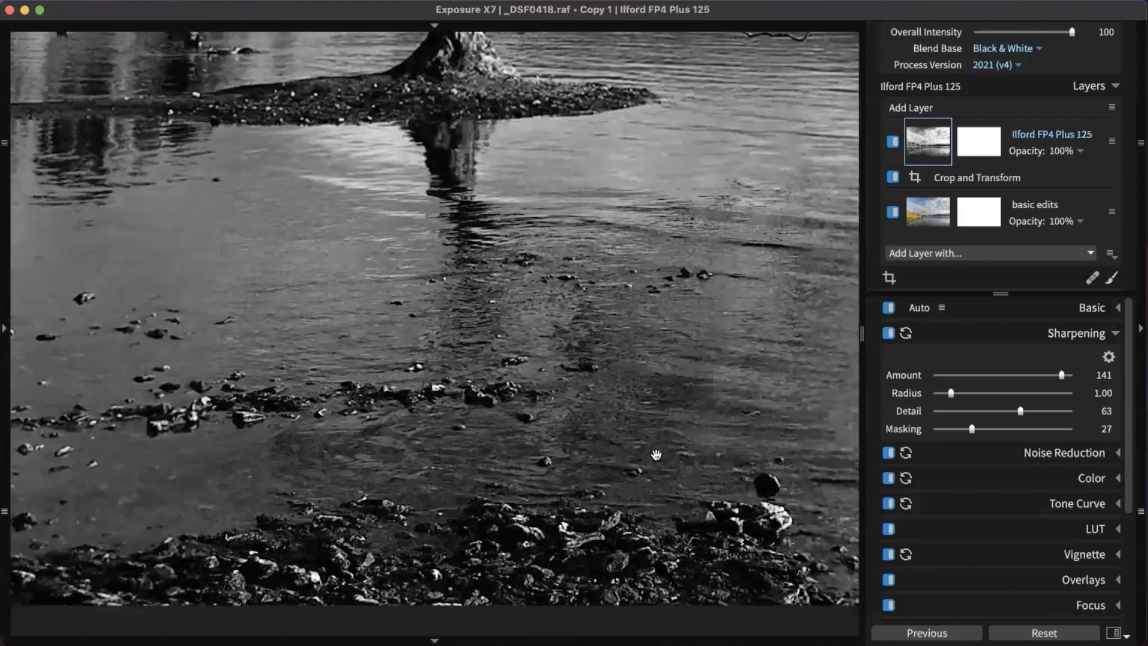
{"action": "scroll", "coordinate": [661, 457], "scroll_direction": "down", "scroll_amount": 1}
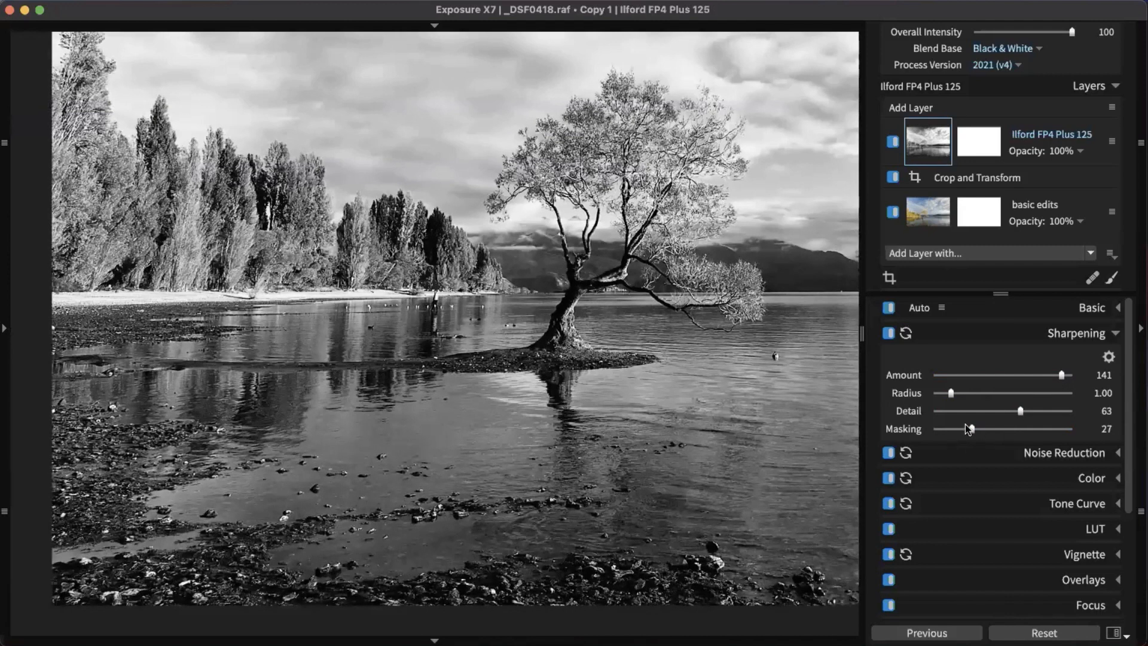
{"action": "left_click_drag", "start_coordinate": [971, 427], "coordinate": [1017, 425]}
{"action": "left_click_drag", "start_coordinate": [1018, 426], "coordinate": [1028, 427]}
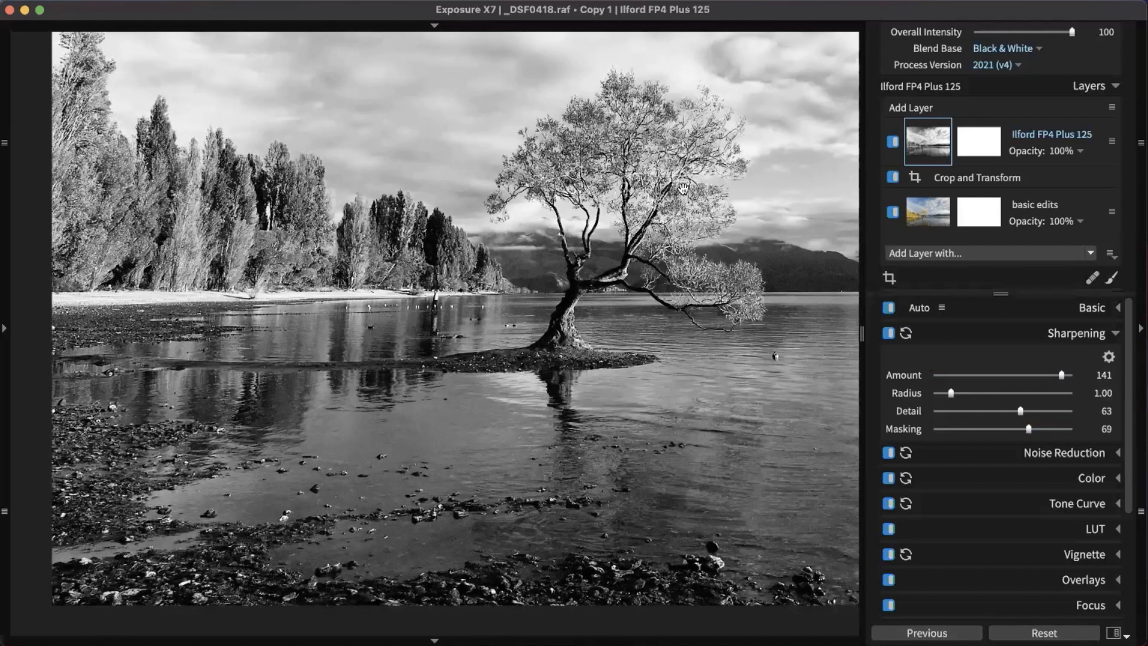
Step: Reduce the sharpening Amount to 49 while viewing the lone tree against the sky
{"action": "left_click_drag", "start_coordinate": [725, 293], "coordinate": [483, 349]}
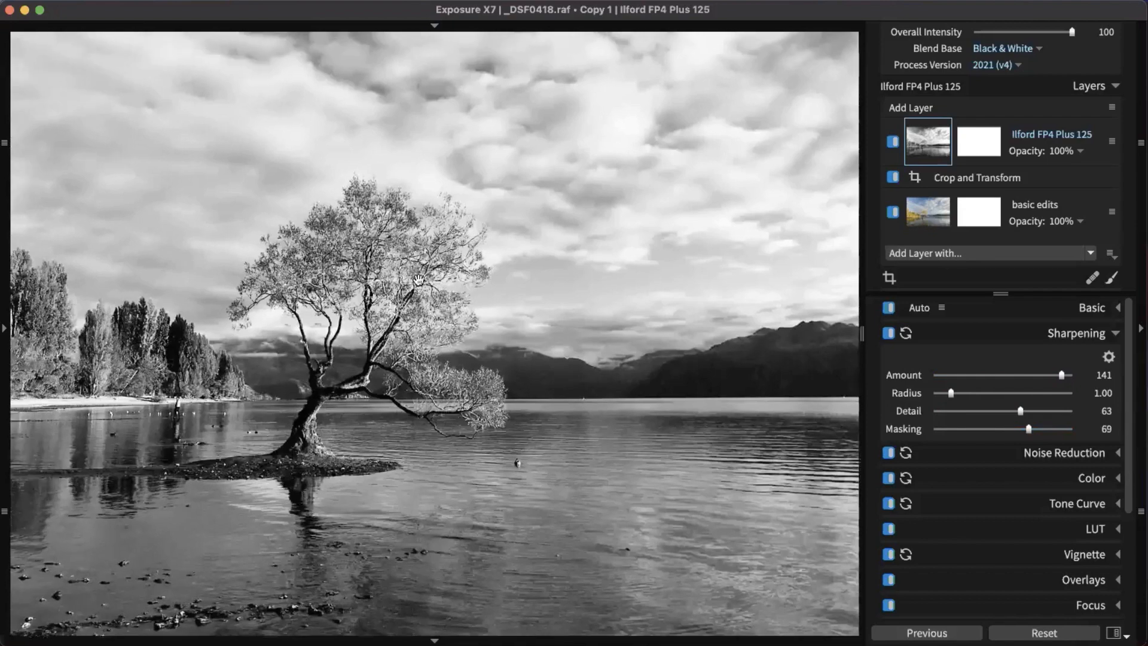
{"action": "left_click", "coordinate": [418, 278]}
{"action": "left_click_drag", "start_coordinate": [425, 288], "coordinate": [508, 294]}
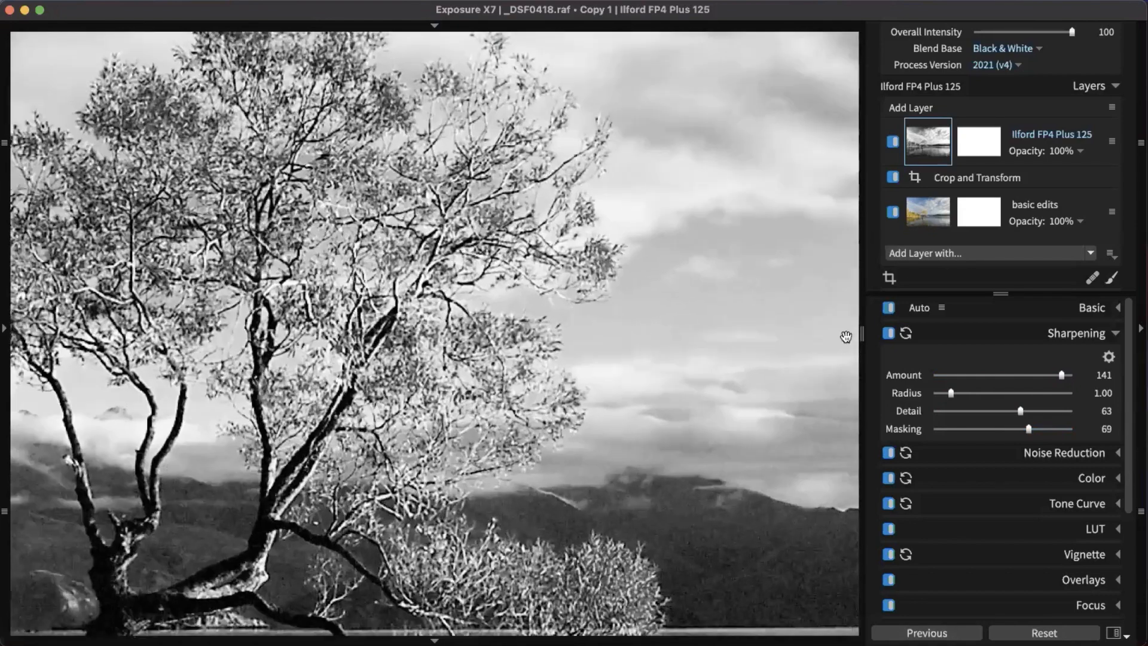
{"action": "left_click_drag", "start_coordinate": [1062, 375], "coordinate": [990, 383]}
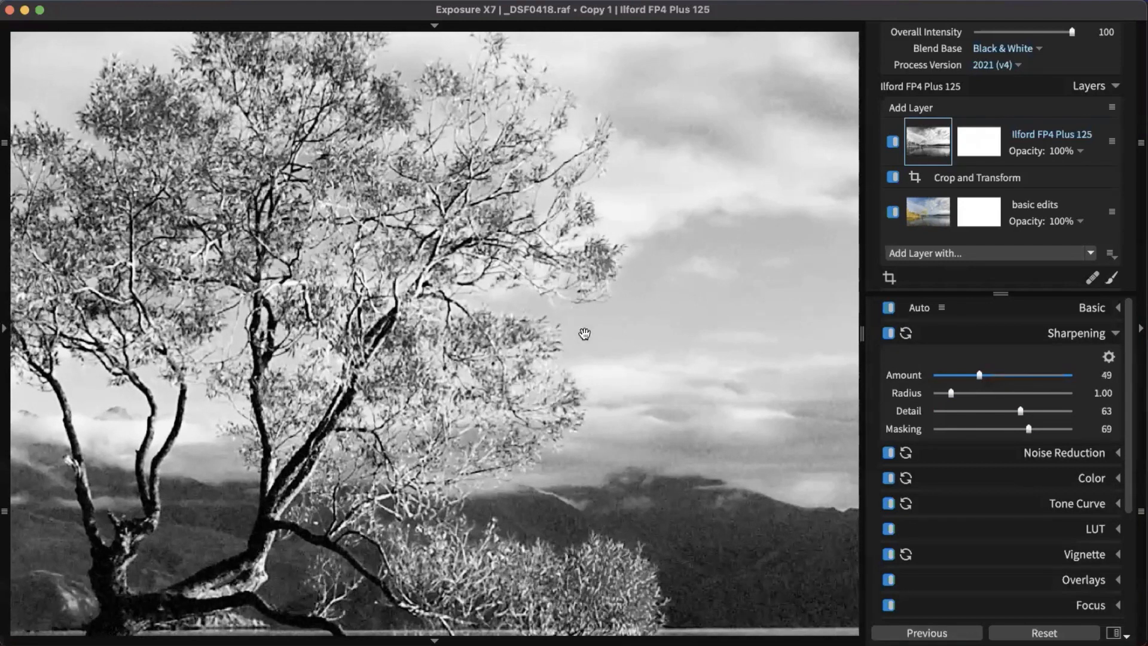
Step: Examine the sharpening on the tree's foliage and branches up close, at 1:1 magnification and in the wider scene
{"action": "scroll", "coordinate": [579, 426], "scroll_direction": "up", "scroll_amount": 2}
{"action": "scroll", "coordinate": [579, 426], "scroll_direction": "up", "scroll_amount": 2}
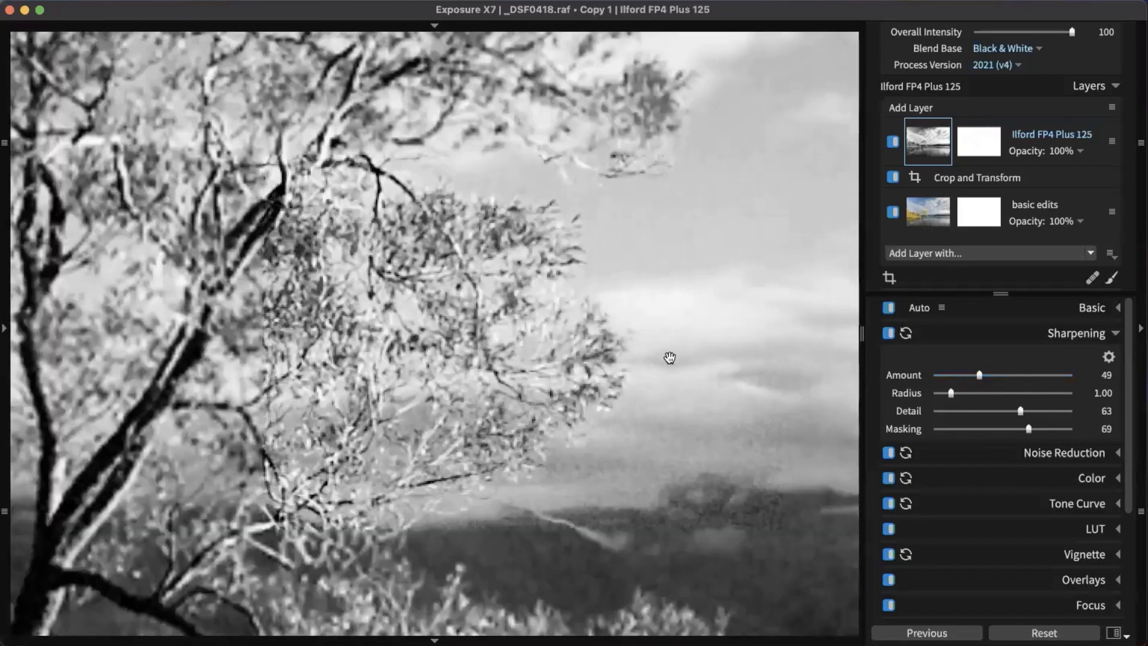
{"action": "left_click_drag", "start_coordinate": [578, 289], "coordinate": [733, 489]}
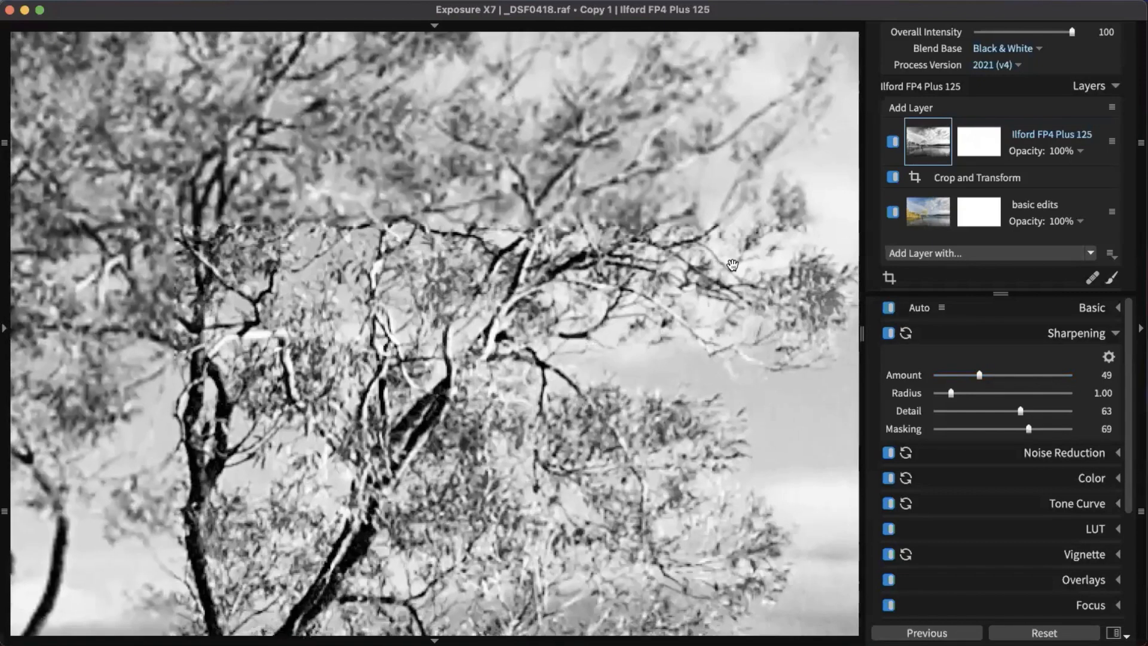
{"action": "left_click_drag", "start_coordinate": [707, 212], "coordinate": [591, 457]}
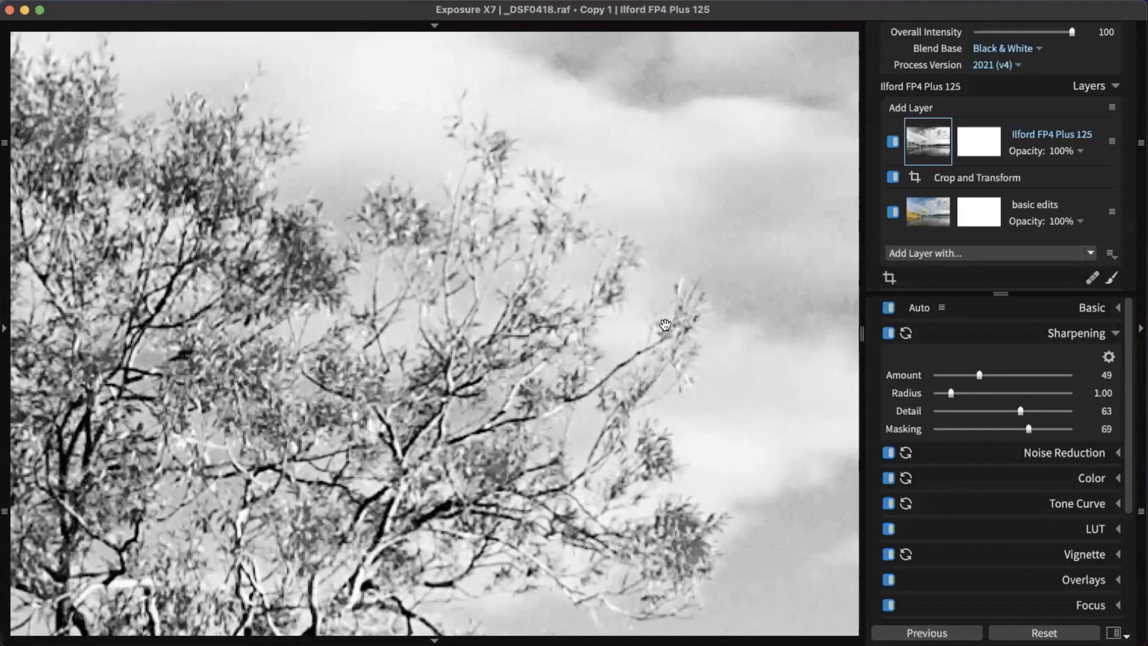
{"action": "scroll", "coordinate": [673, 383], "scroll_direction": "down", "scroll_amount": 3}
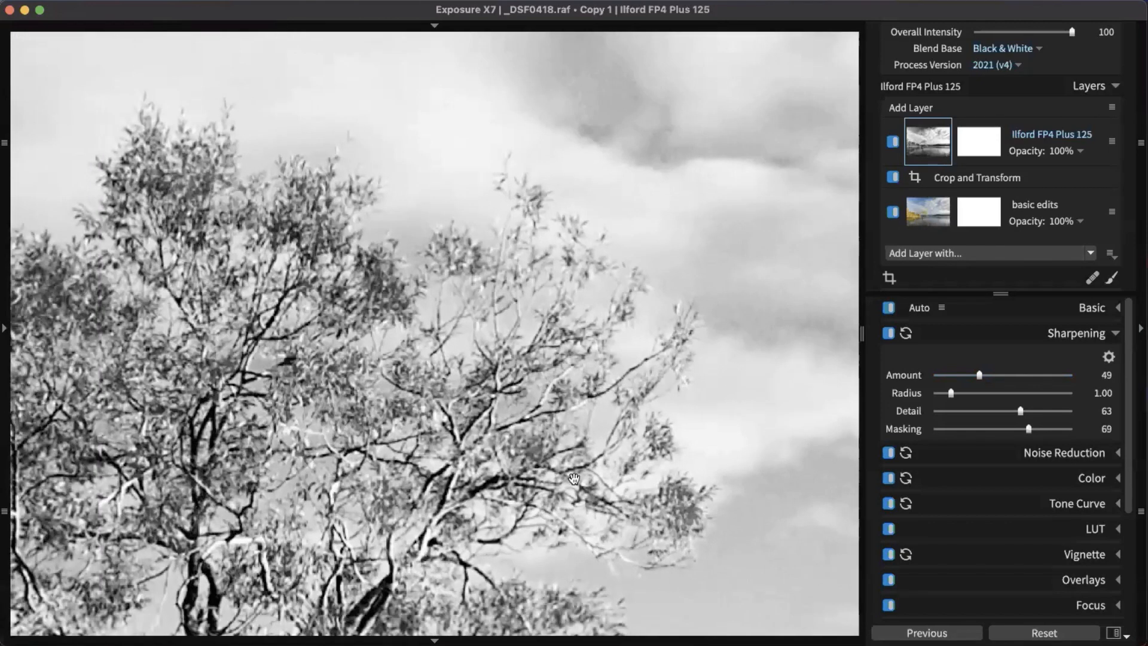
{"action": "left_click_drag", "start_coordinate": [121, 68], "coordinate": [211, 44]}
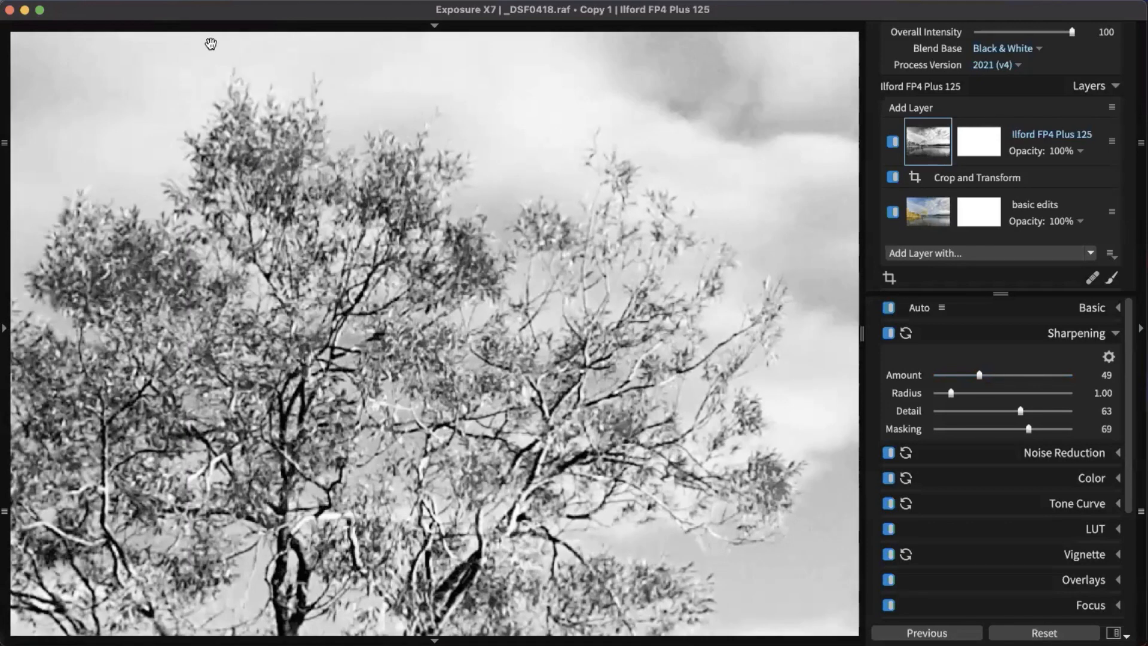
{"action": "left_click", "coordinate": [8, 169]}
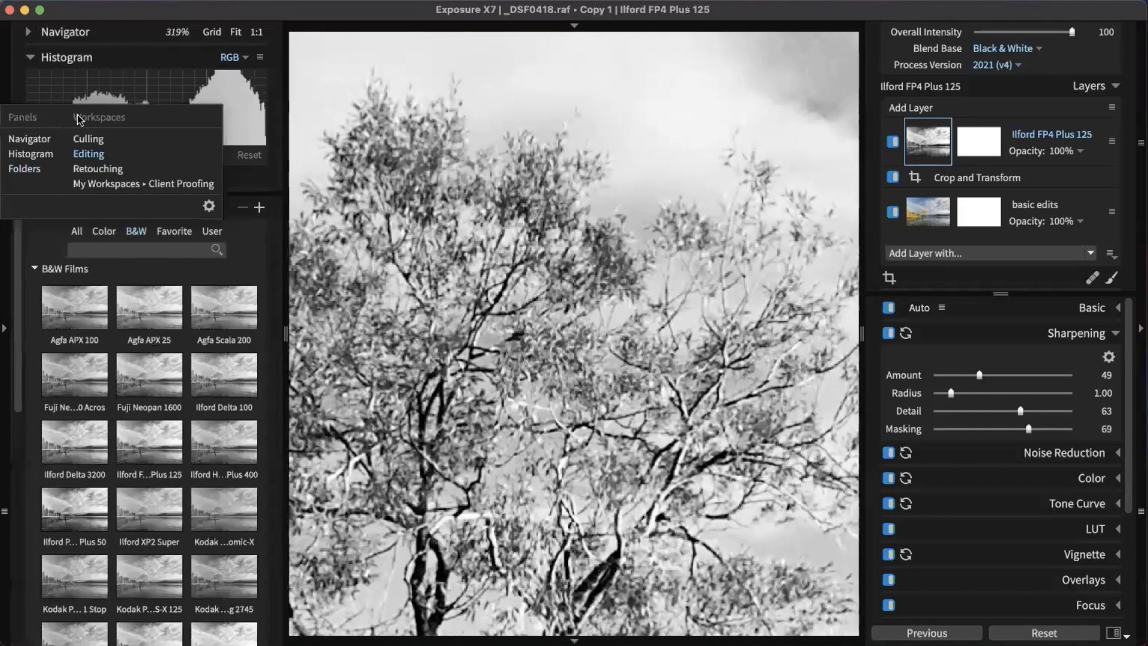
{"action": "left_click", "coordinate": [257, 33]}
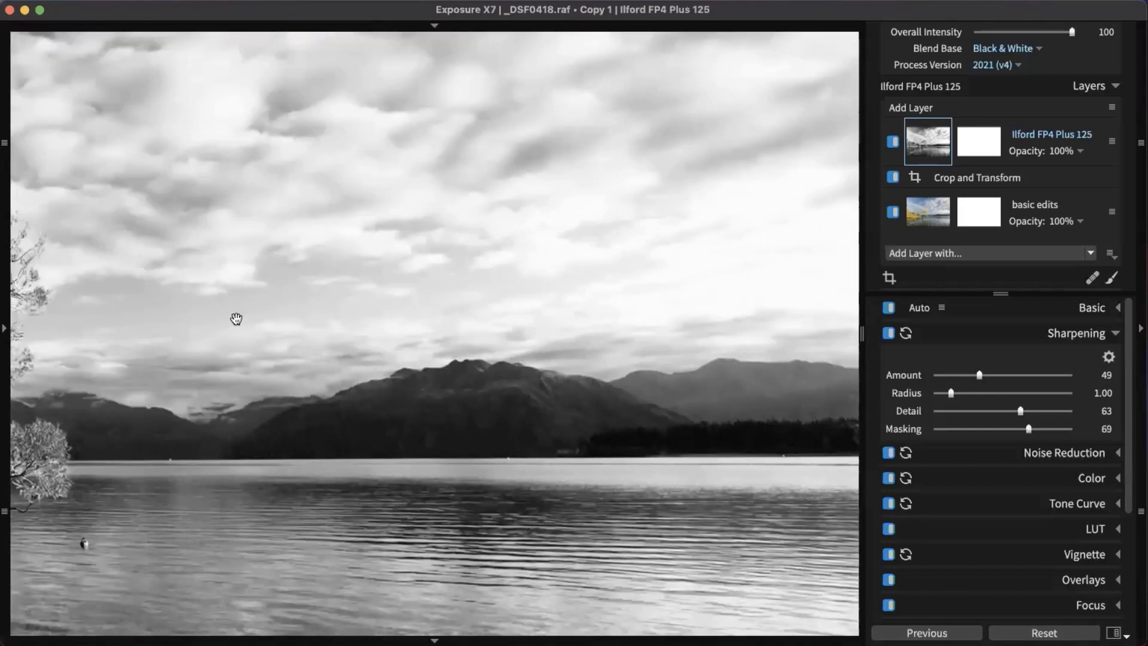
{"action": "left_click_drag", "start_coordinate": [237, 318], "coordinate": [897, 284]}
{"action": "scroll", "coordinate": [705, 323], "scroll_direction": "up", "scroll_amount": 3}
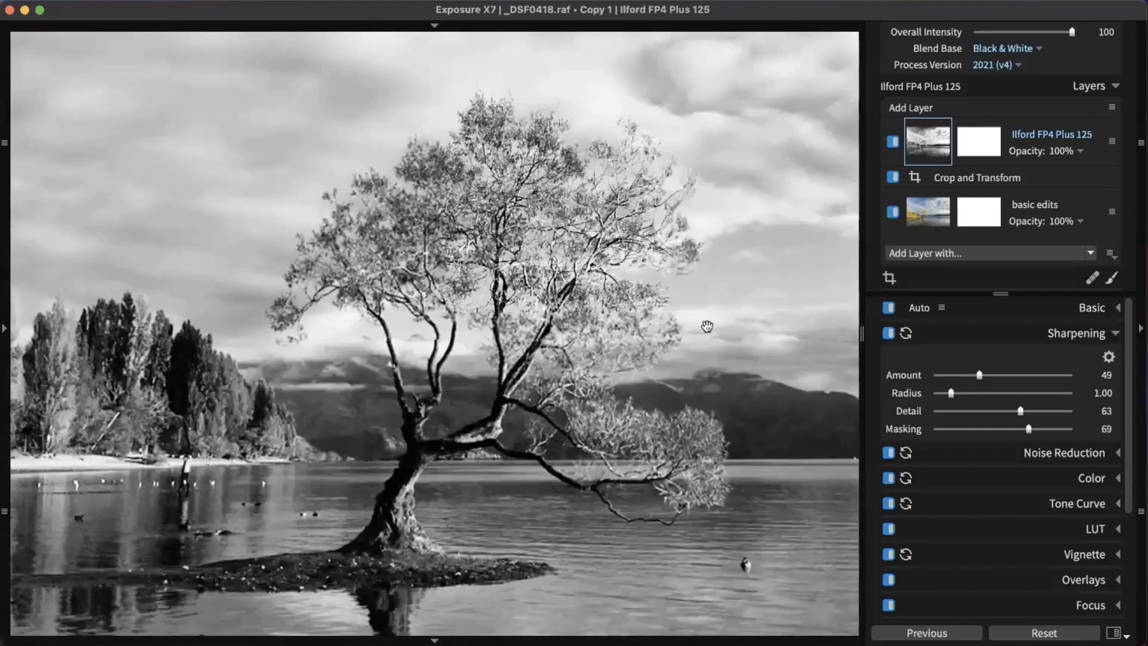
{"action": "scroll", "coordinate": [706, 340], "scroll_direction": "down", "scroll_amount": 3}
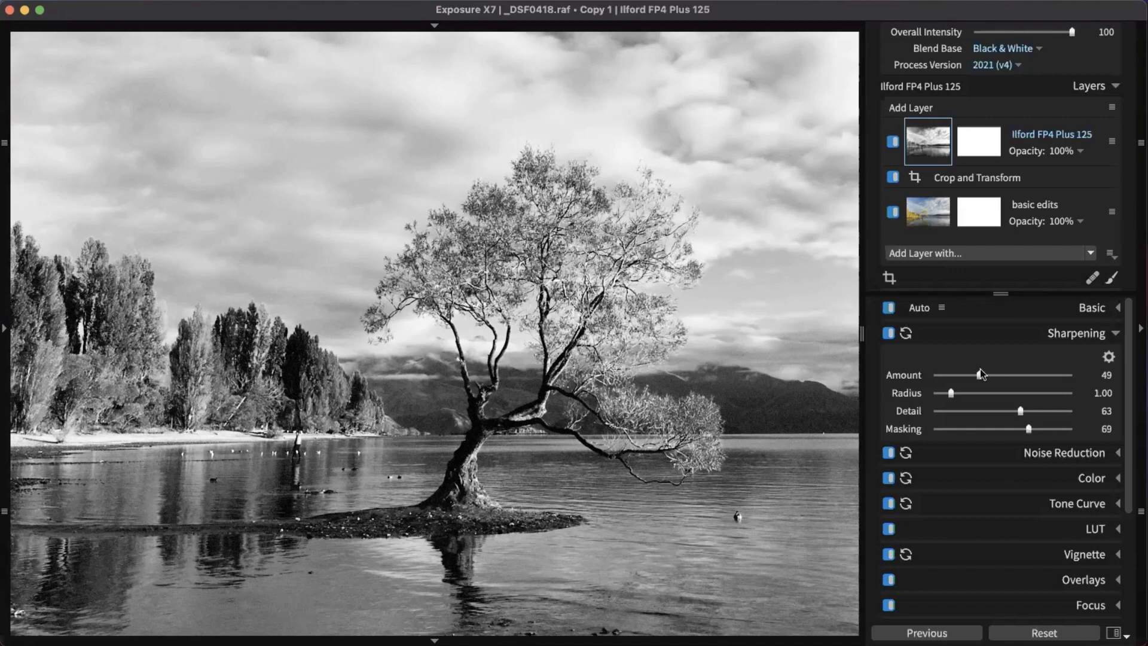
Step: Set the sharpening Amount to 33, check the whole photo and collapse the Sharpening settings
{"action": "left_click", "coordinate": [967, 375]}
{"action": "left_click_drag", "start_coordinate": [748, 417], "coordinate": [651, 400]}
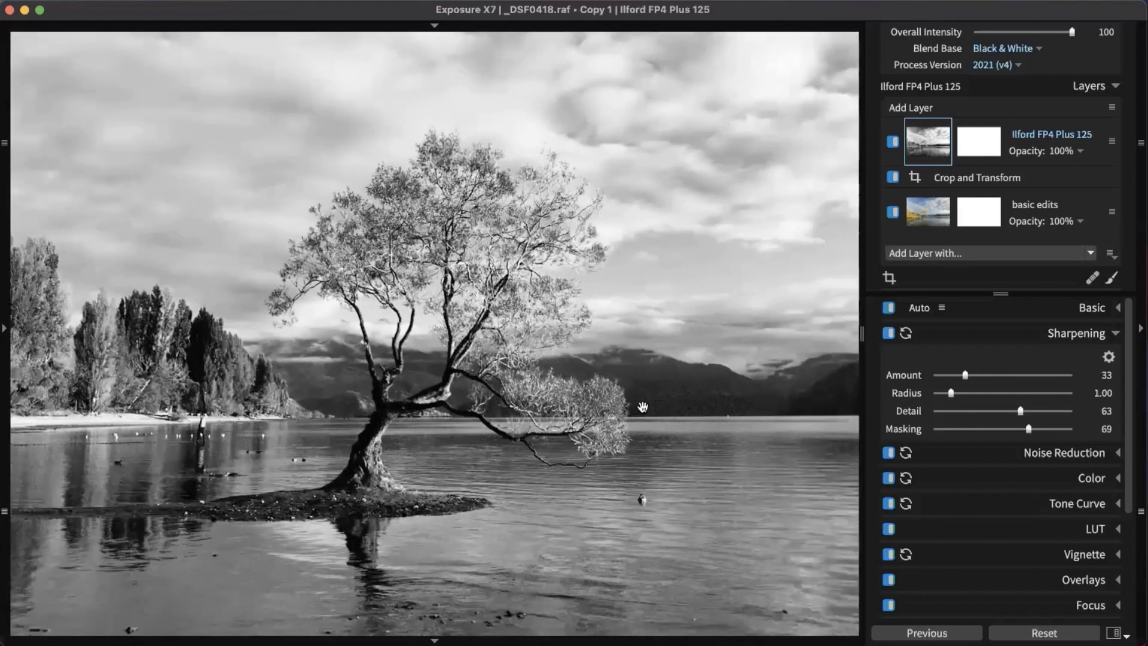
{"action": "scroll", "coordinate": [644, 419], "scroll_direction": "down", "scroll_amount": 2}
{"action": "scroll", "coordinate": [644, 420], "scroll_direction": "down", "scroll_amount": 3}
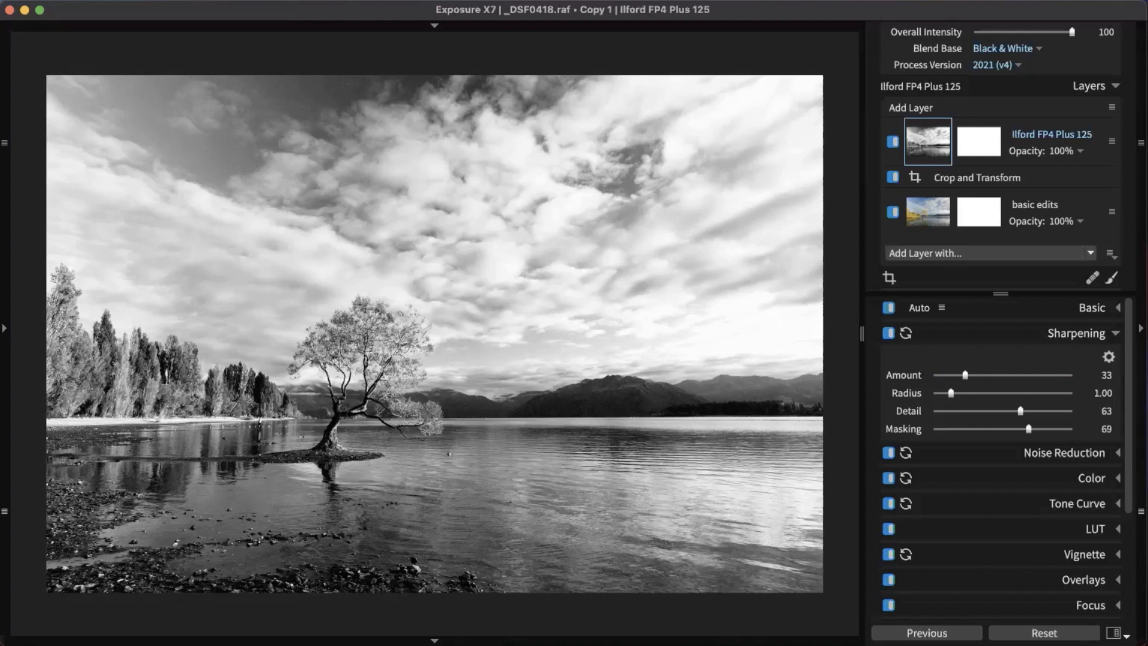
{"action": "left_click", "coordinate": [1090, 337]}
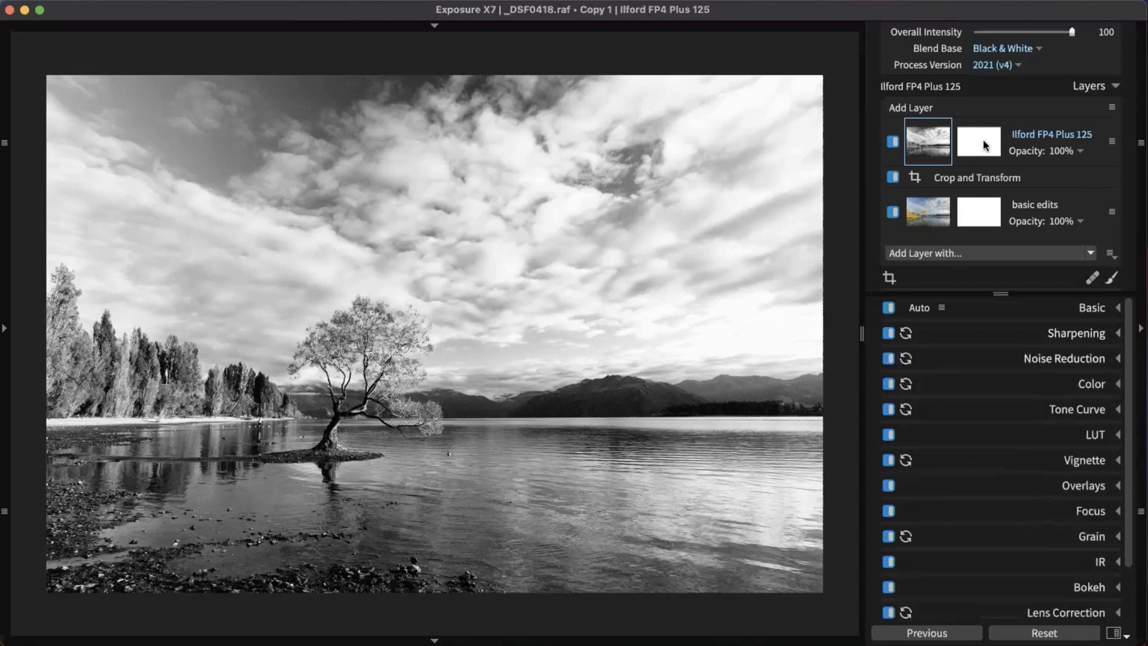
Step: Add a new layer and mask it with a half-planar gradient covering the lake, its edge aligned with the far waterline
{"action": "left_click", "coordinate": [920, 104]}
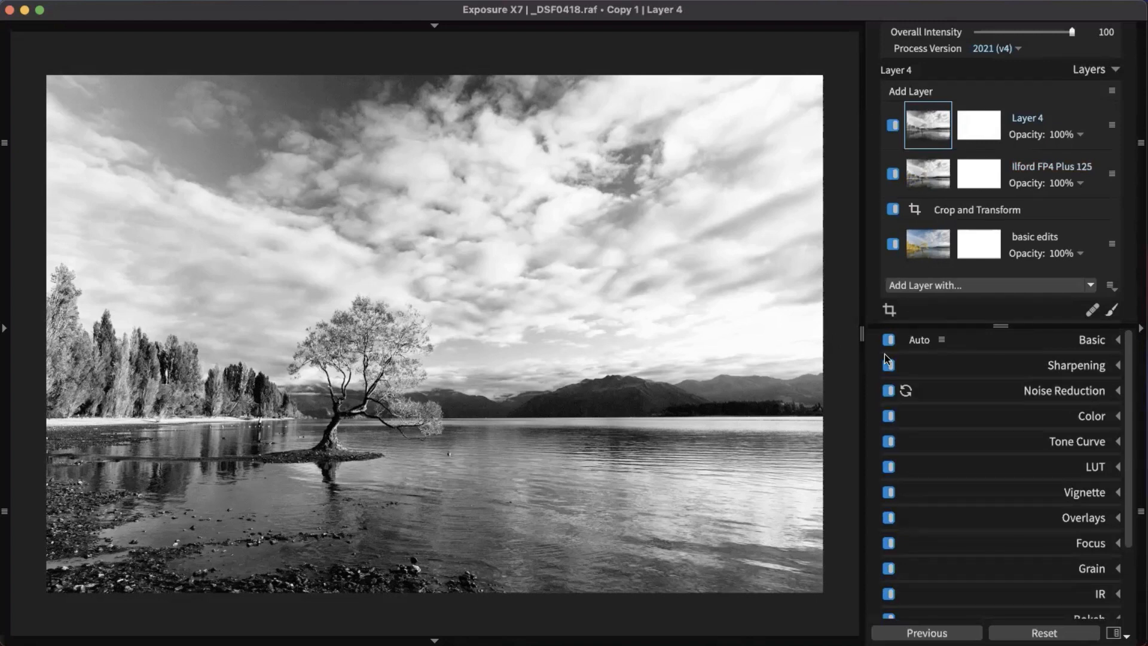
{"action": "left_click", "coordinate": [984, 132]}
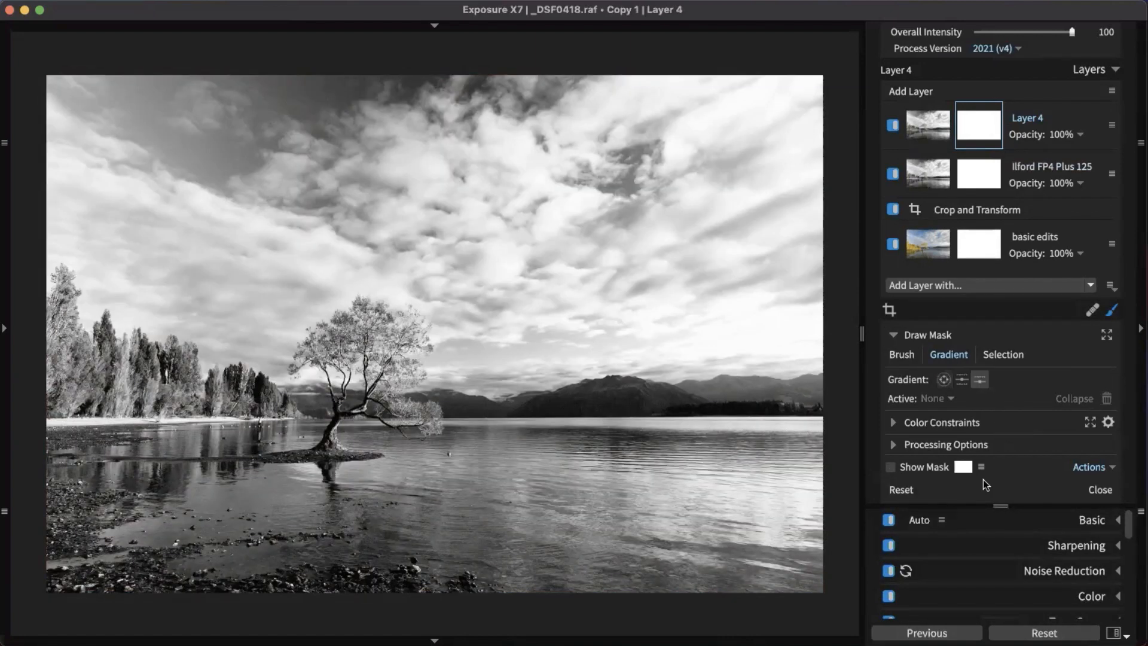
{"action": "left_click", "coordinate": [980, 379]}
{"action": "left_click", "coordinate": [509, 396]}
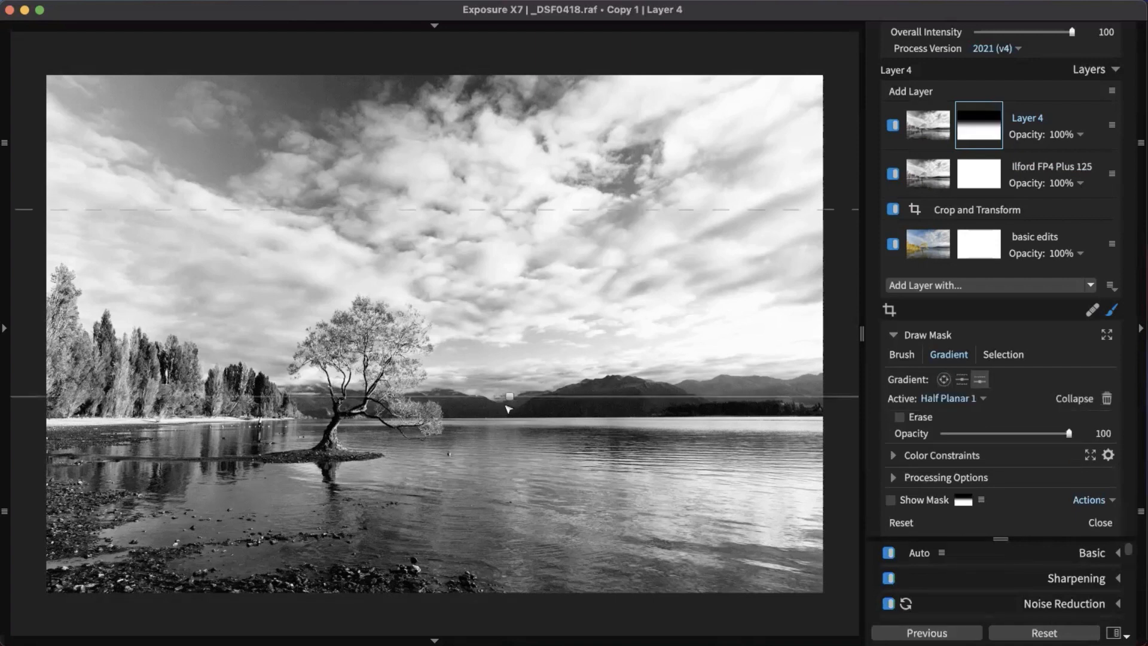
{"action": "left_click_drag", "start_coordinate": [509, 396], "coordinate": [499, 421]}
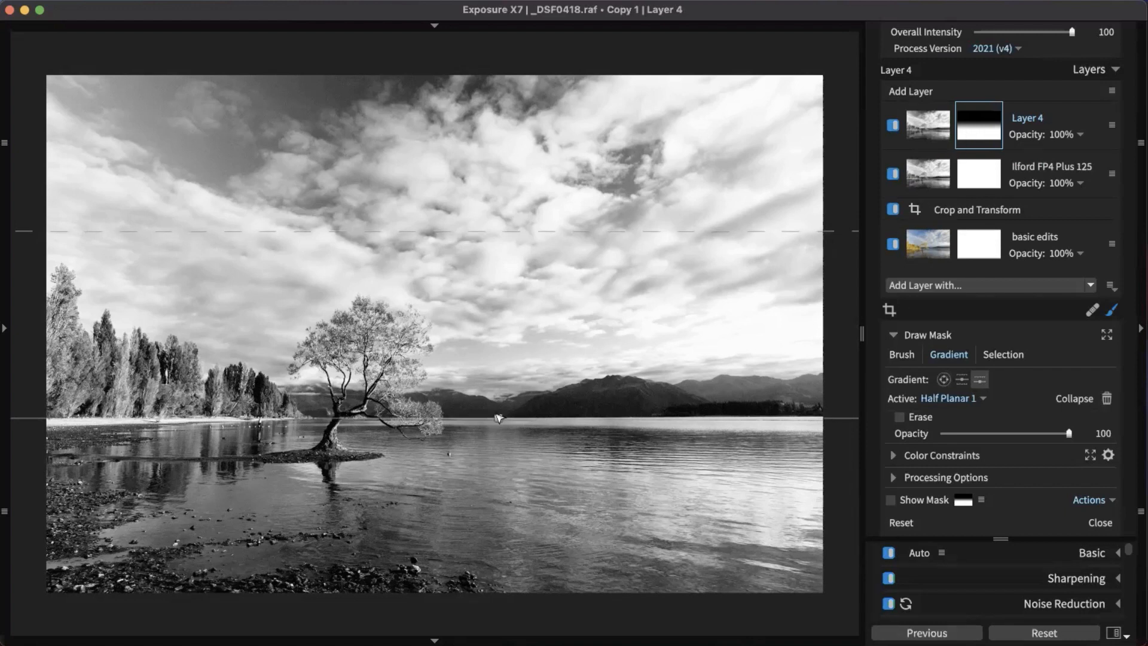
Step: Flip the half-planar gradient so it covers the sky and fades toward the mountains, and check its coverage with the mask overlay
{"action": "left_click_drag", "start_coordinate": [501, 418], "coordinate": [580, 220]}
{"action": "left_click_drag", "start_coordinate": [549, 288], "coordinate": [388, 253]}
{"action": "left_click_drag", "start_coordinate": [529, 284], "coordinate": [449, 190]}
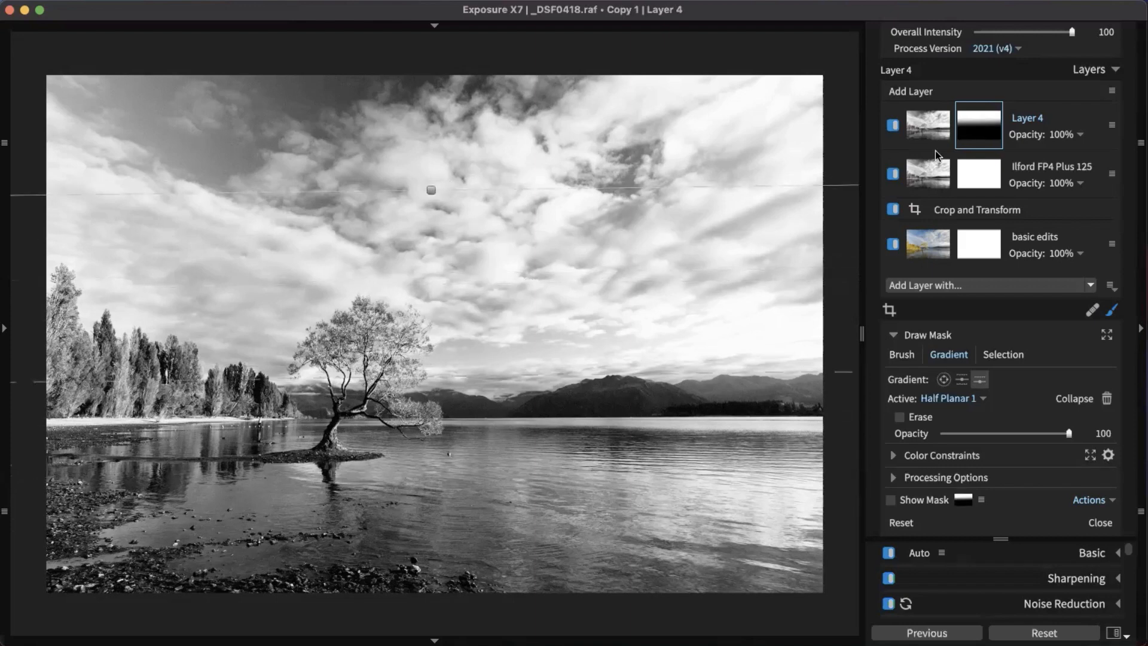
{"action": "left_click", "coordinate": [973, 110]}
{"action": "left_click", "coordinate": [982, 123]}
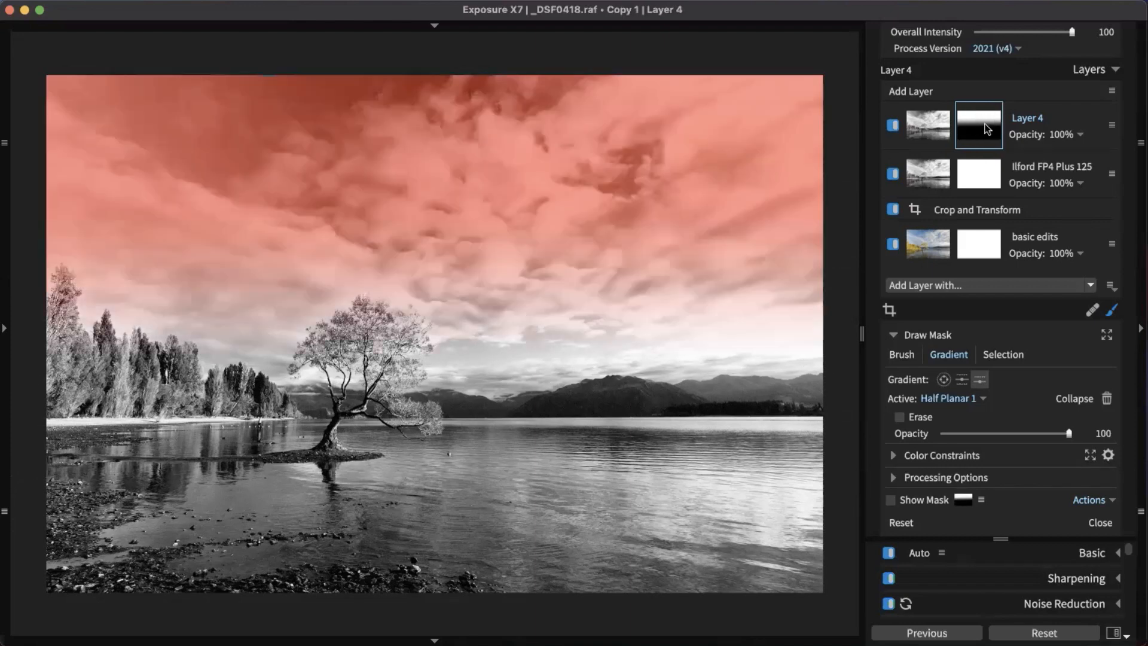
{"action": "left_click", "coordinate": [982, 135]}
{"action": "left_click", "coordinate": [989, 129]}
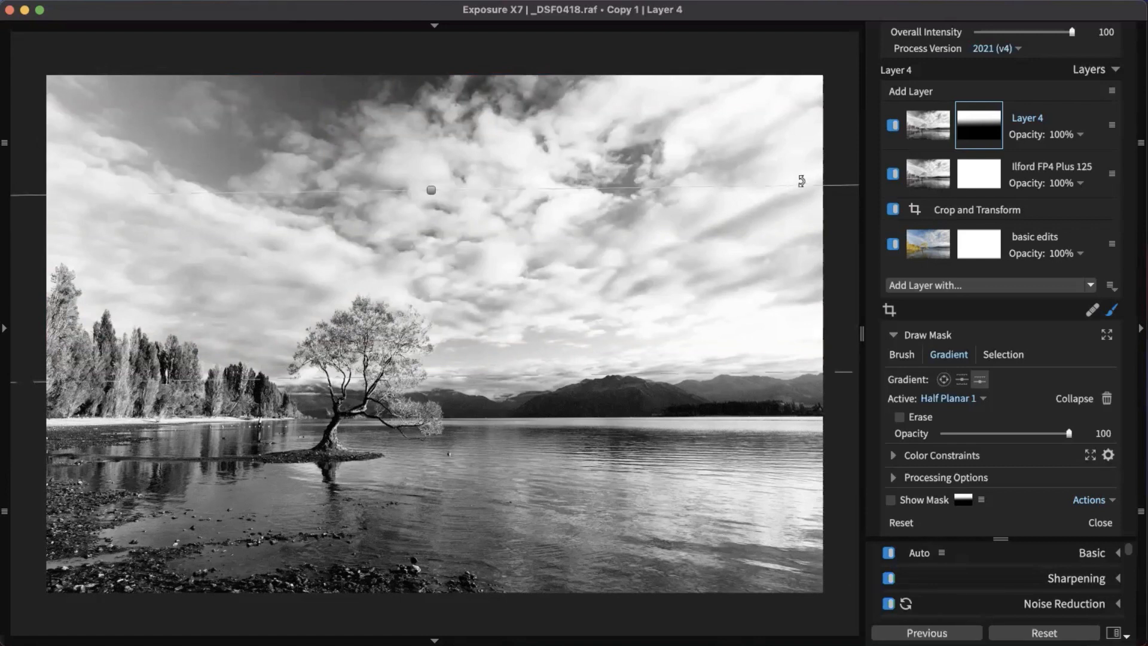
Step: Tilt the sky gradient upward to the right, reposition it over the clouds and adjust how far its fade reaches
{"action": "left_click_drag", "start_coordinate": [801, 181], "coordinate": [777, 76]}
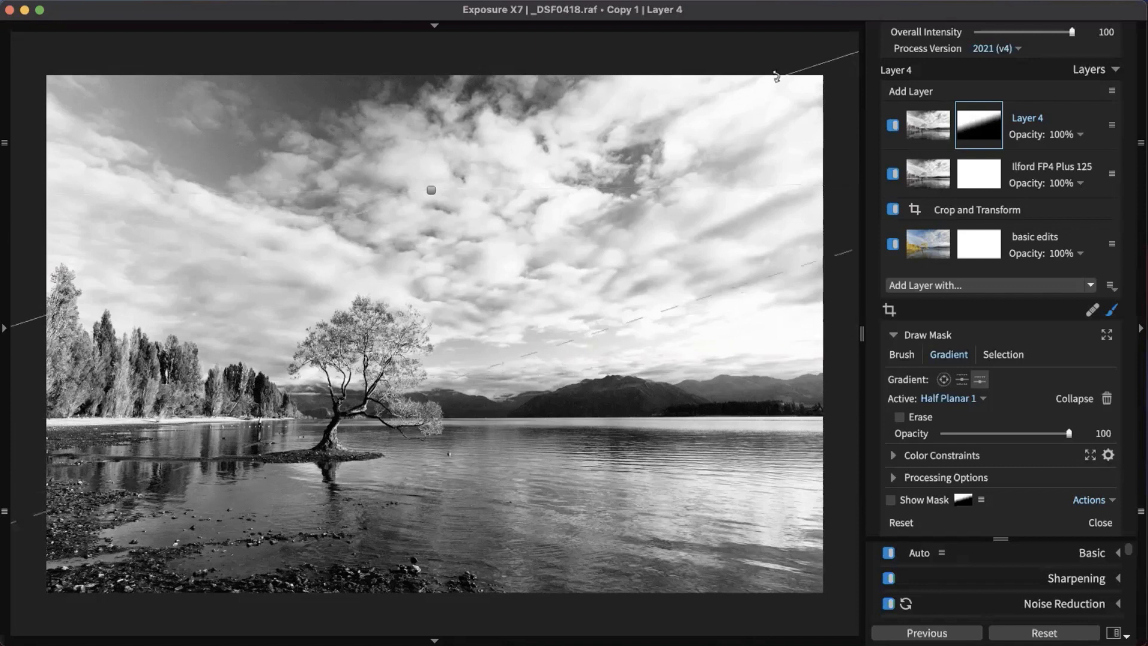
{"action": "left_click_drag", "start_coordinate": [433, 191], "coordinate": [525, 216]}
{"action": "left_click_drag", "start_coordinate": [823, 115], "coordinate": [824, 102]}
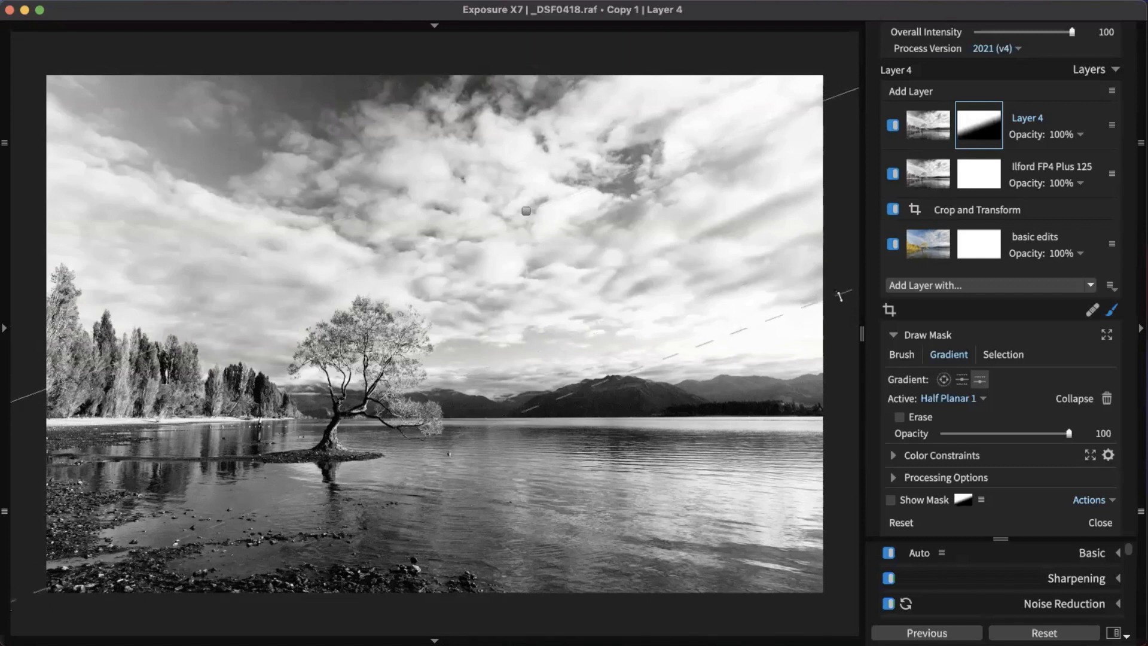
{"action": "left_click_drag", "start_coordinate": [840, 291], "coordinate": [842, 254]}
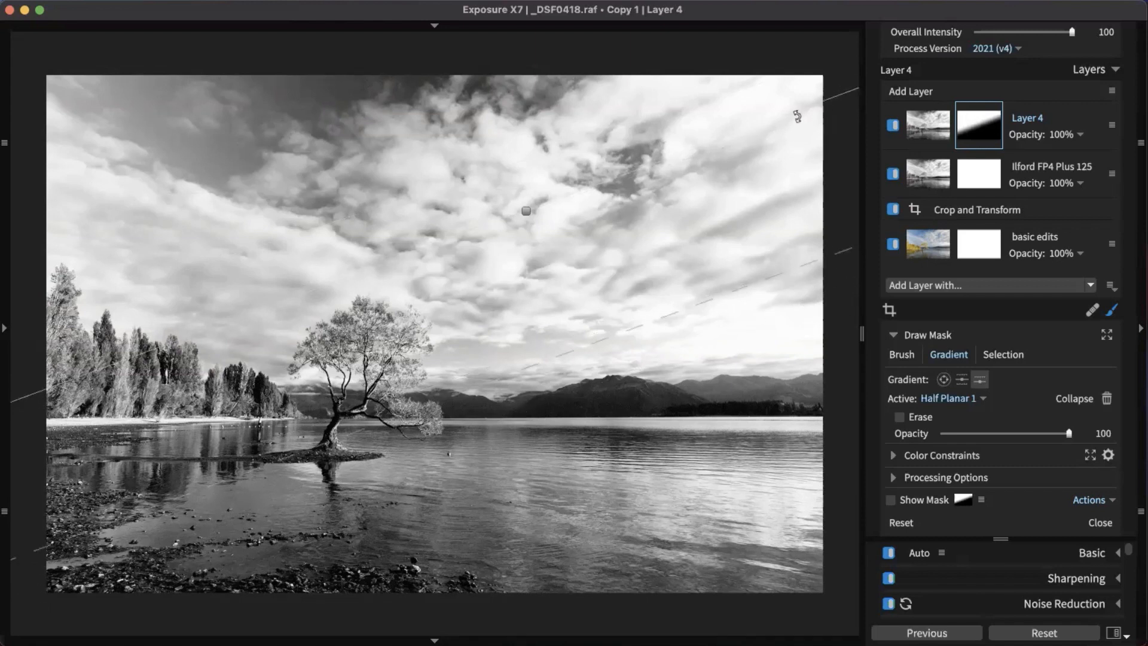
{"action": "left_click_drag", "start_coordinate": [797, 117], "coordinate": [804, 122]}
{"action": "left_click_drag", "start_coordinate": [562, 217], "coordinate": [598, 165]}
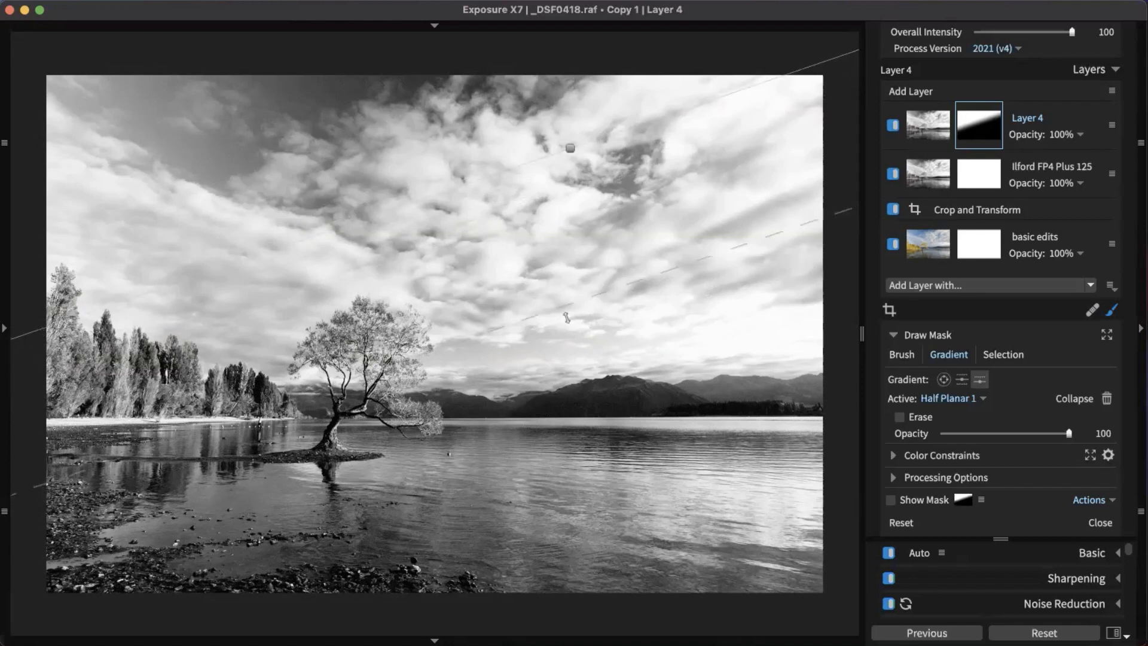
{"action": "left_click_drag", "start_coordinate": [614, 290], "coordinate": [641, 345]}
{"action": "left_click_drag", "start_coordinate": [592, 194], "coordinate": [539, 153]}
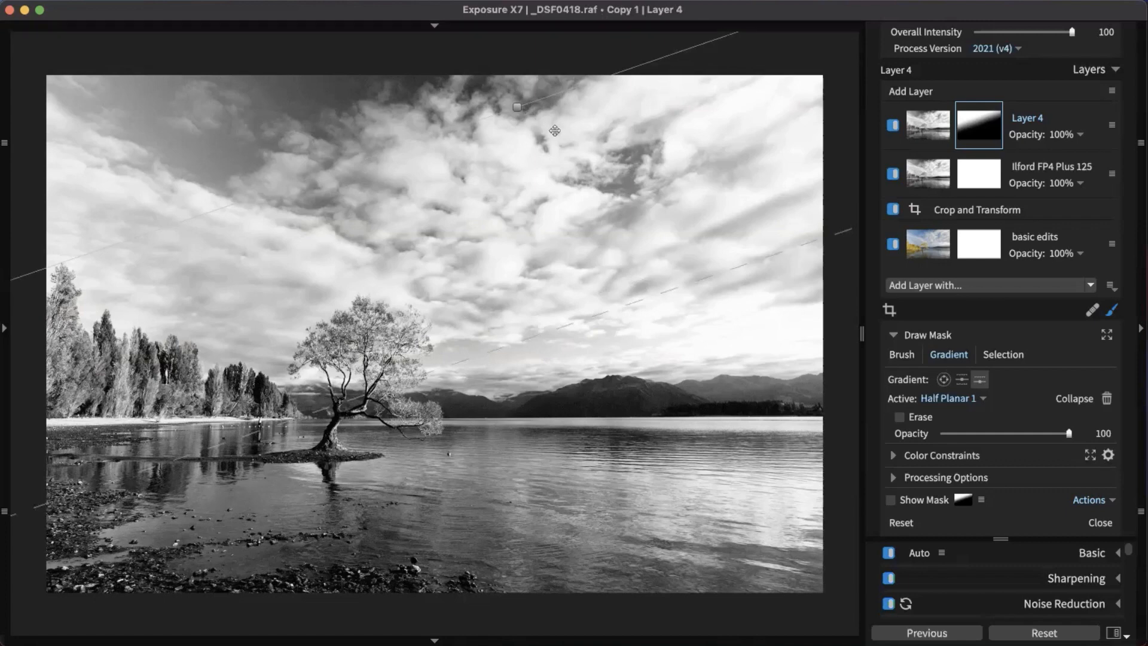
Step: Move the gradient onto the lake, slope it down to the right so it fades over the rocky foreground, and check the mask overlay
{"action": "left_click_drag", "start_coordinate": [554, 128], "coordinate": [723, 480]}
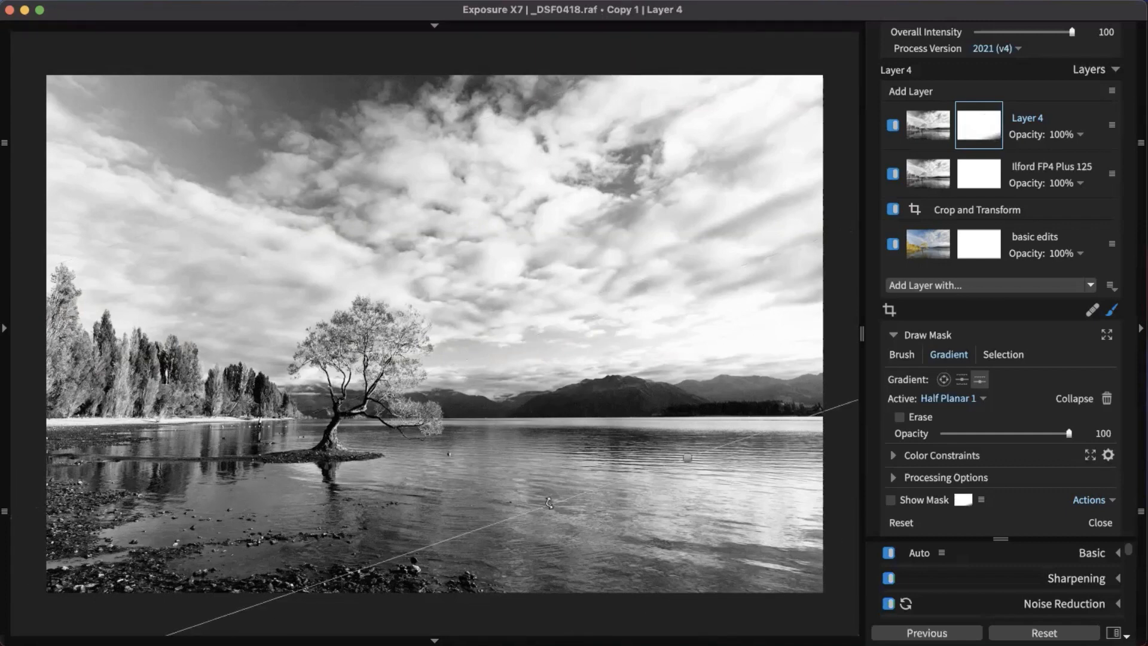
{"action": "left_click_drag", "start_coordinate": [549, 503], "coordinate": [479, 413]}
{"action": "scroll", "coordinate": [598, 524], "scroll_direction": "up", "scroll_amount": 1}
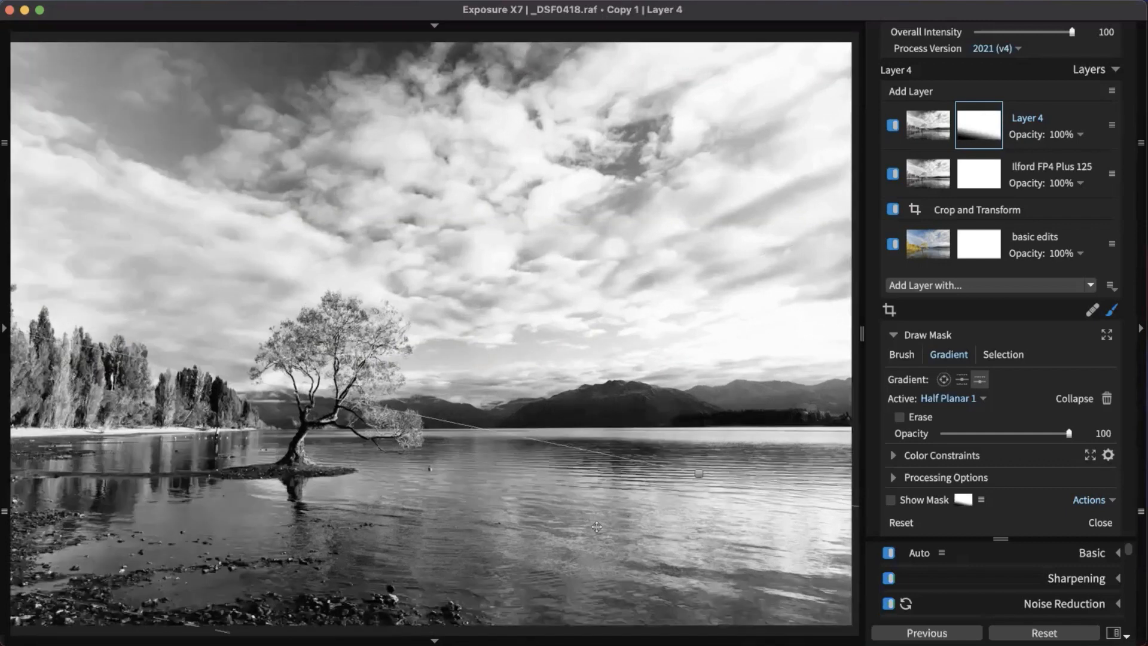
{"action": "scroll", "coordinate": [483, 466], "scroll_direction": "down", "scroll_amount": 3}
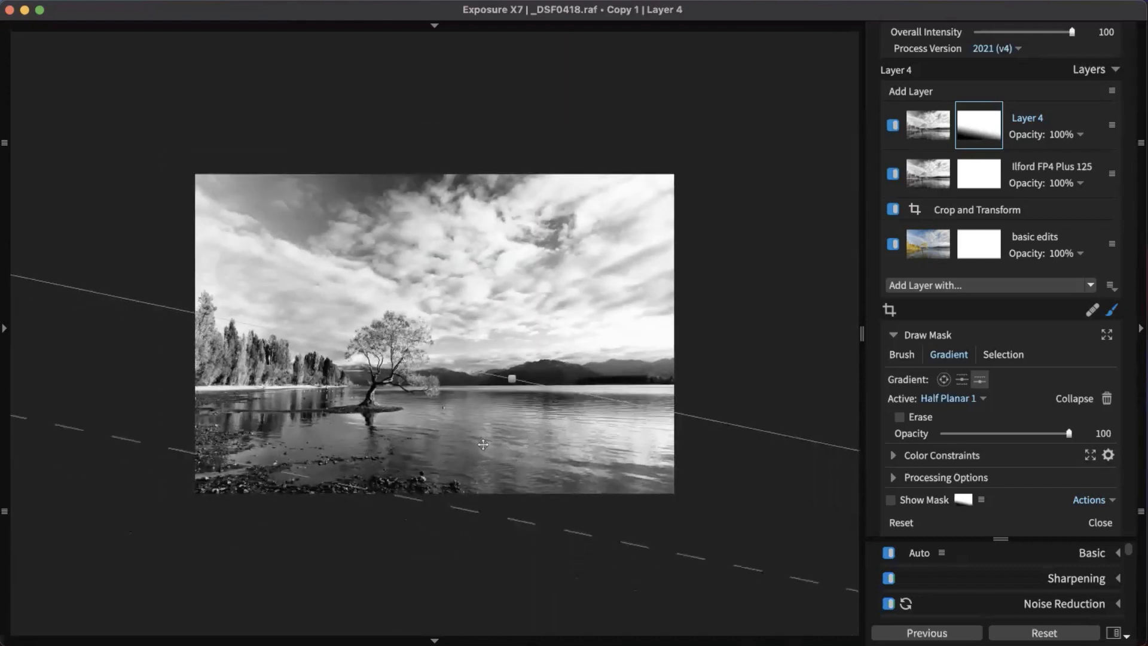
{"action": "scroll", "coordinate": [483, 445], "scroll_direction": "up", "scroll_amount": 1}
{"action": "left_click_drag", "start_coordinate": [458, 531], "coordinate": [463, 500]}
{"action": "left_click_drag", "start_coordinate": [514, 397], "coordinate": [489, 434]}
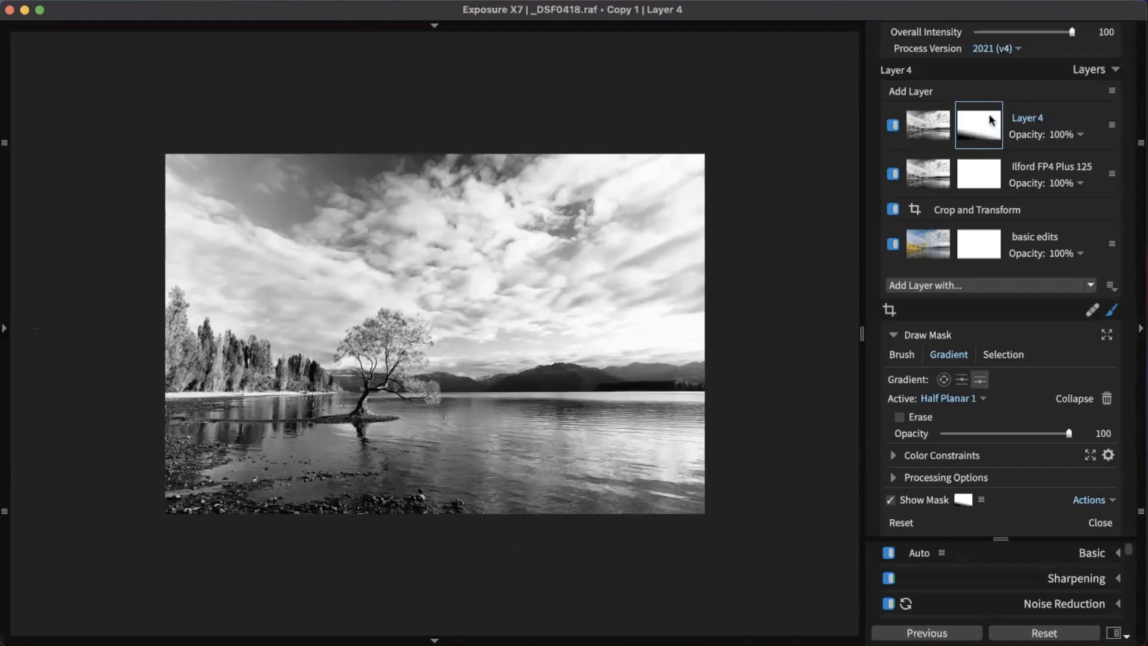
{"action": "left_click", "coordinate": [988, 136]}
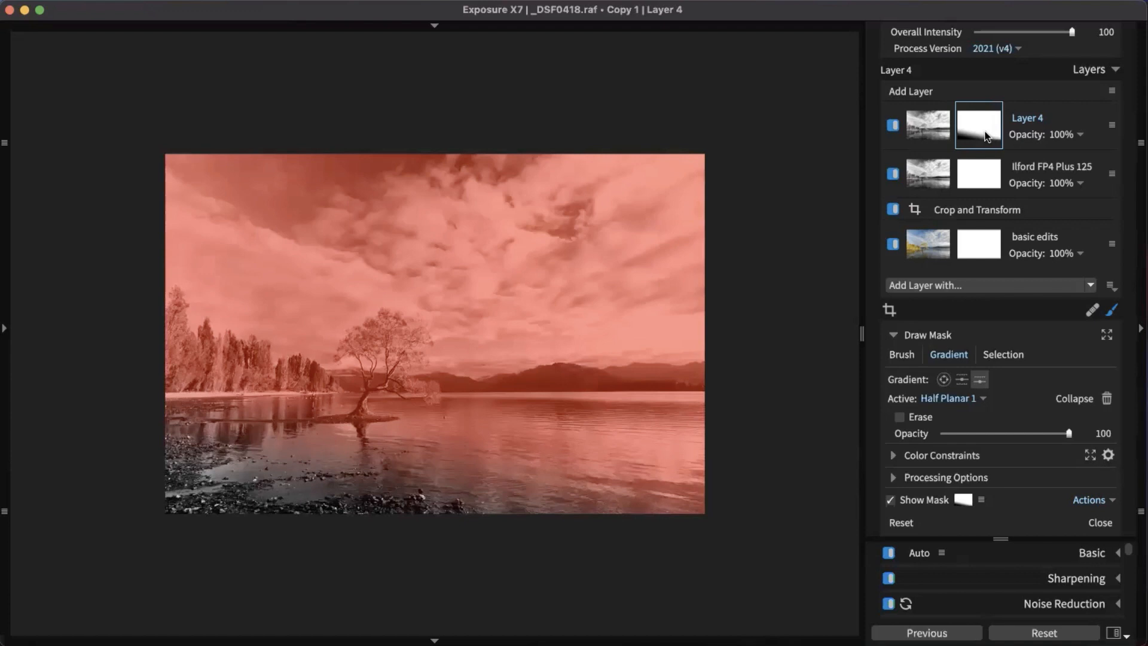
{"action": "key", "text": "o"}
{"action": "left_click_drag", "start_coordinate": [359, 518], "coordinate": [360, 512]}
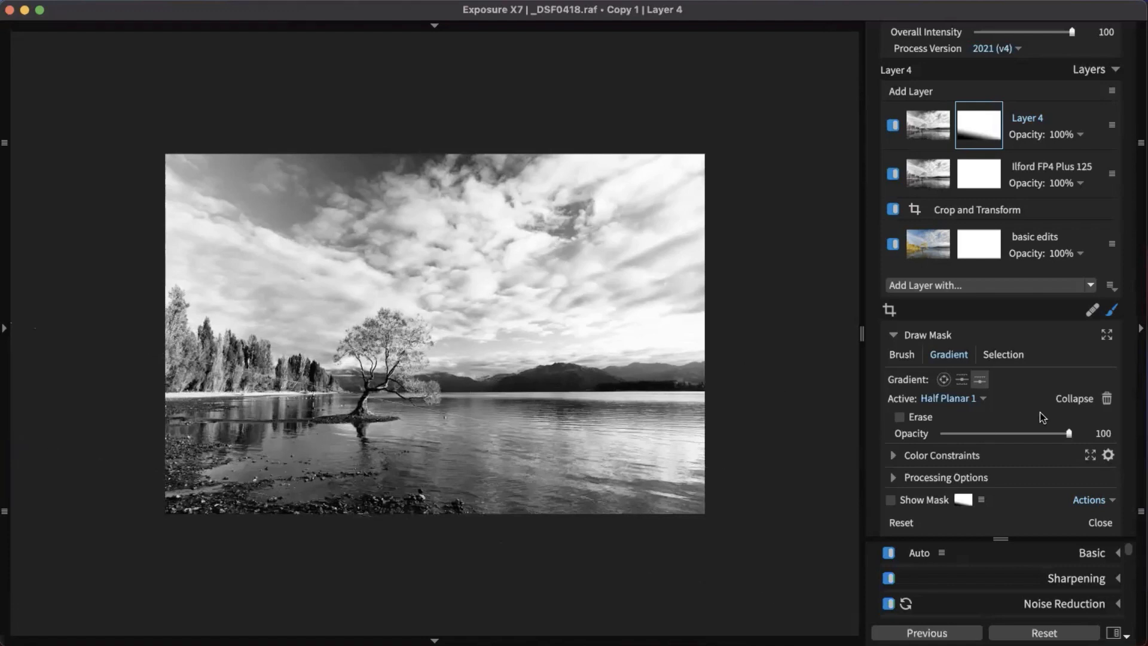
Step: Add a second half-planar gradient to the layer mask over the sky, tilted upward to the right through the clouds
{"action": "left_click", "coordinate": [981, 385]}
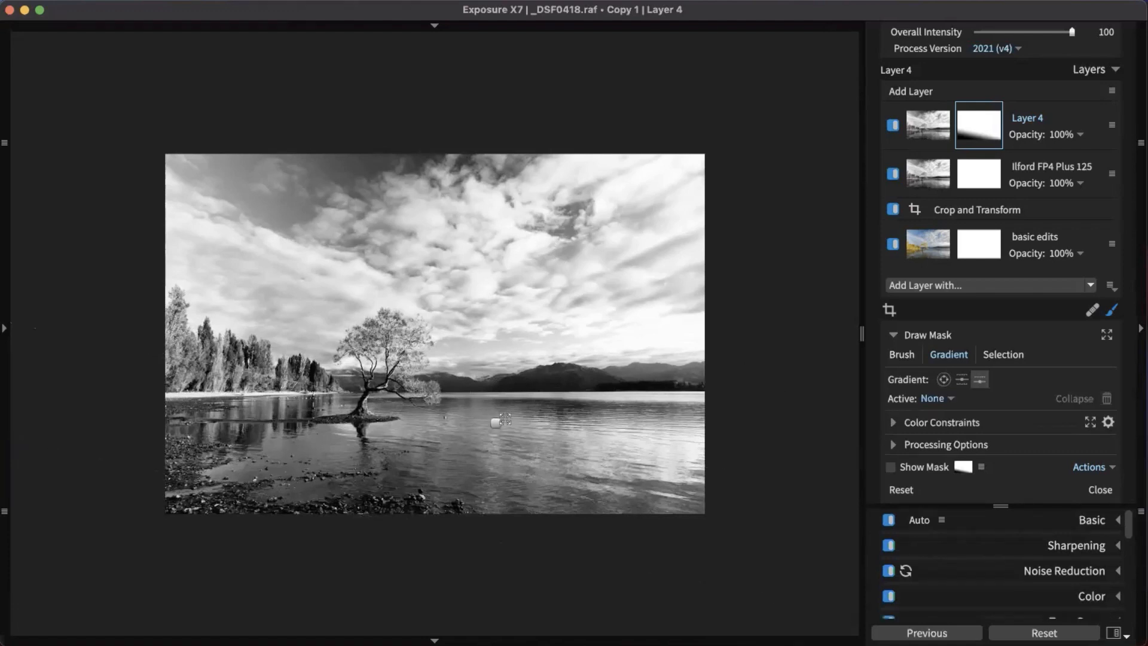
{"action": "left_click", "coordinate": [497, 423]}
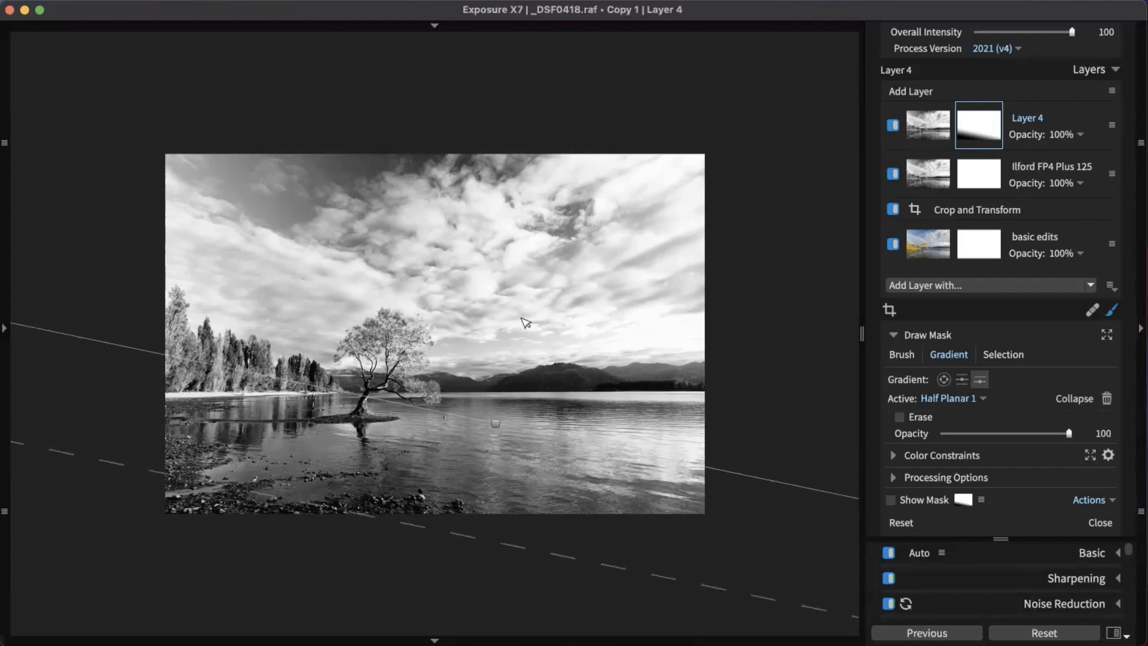
{"action": "left_click", "coordinate": [977, 379]}
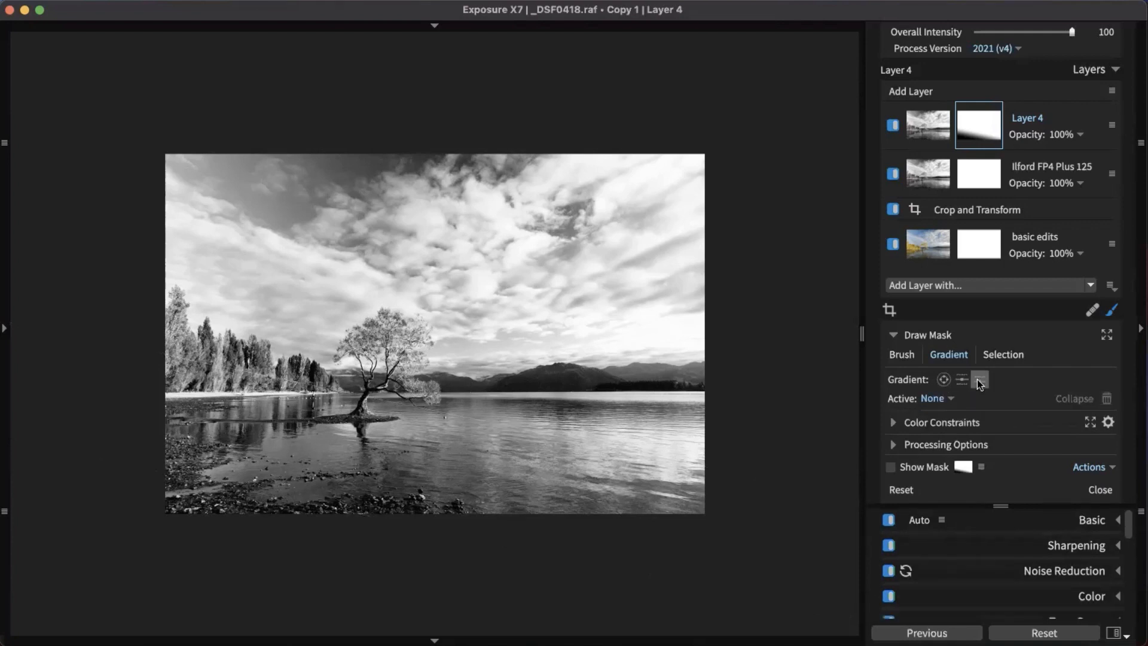
{"action": "left_click", "coordinate": [555, 291]}
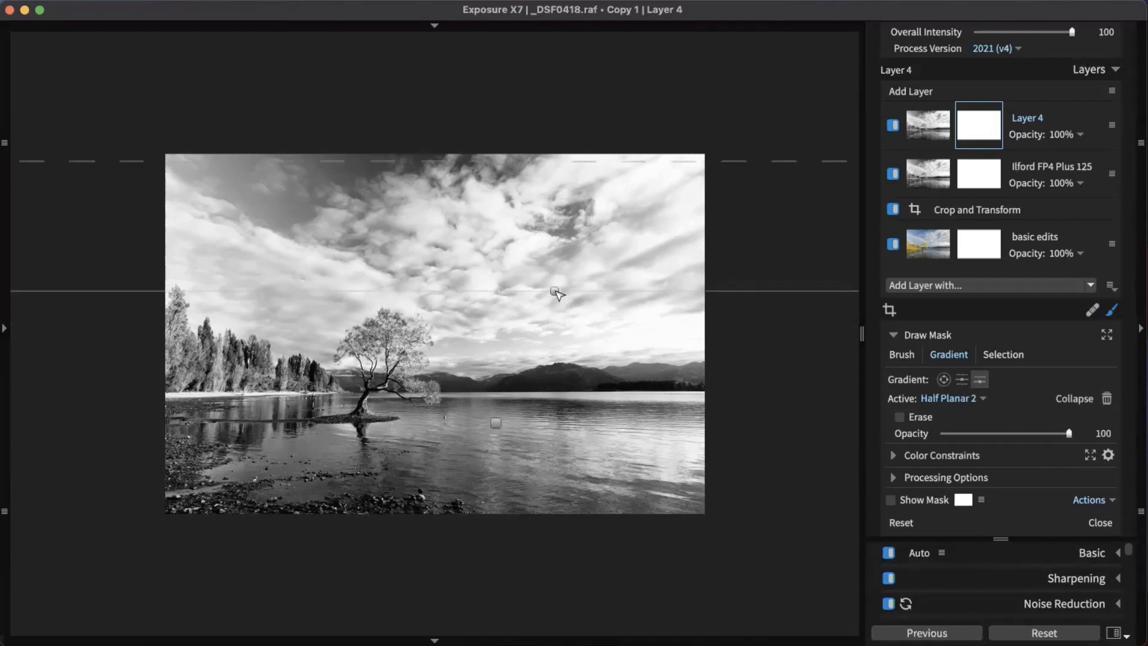
{"action": "left_click_drag", "start_coordinate": [601, 332], "coordinate": [531, 296]}
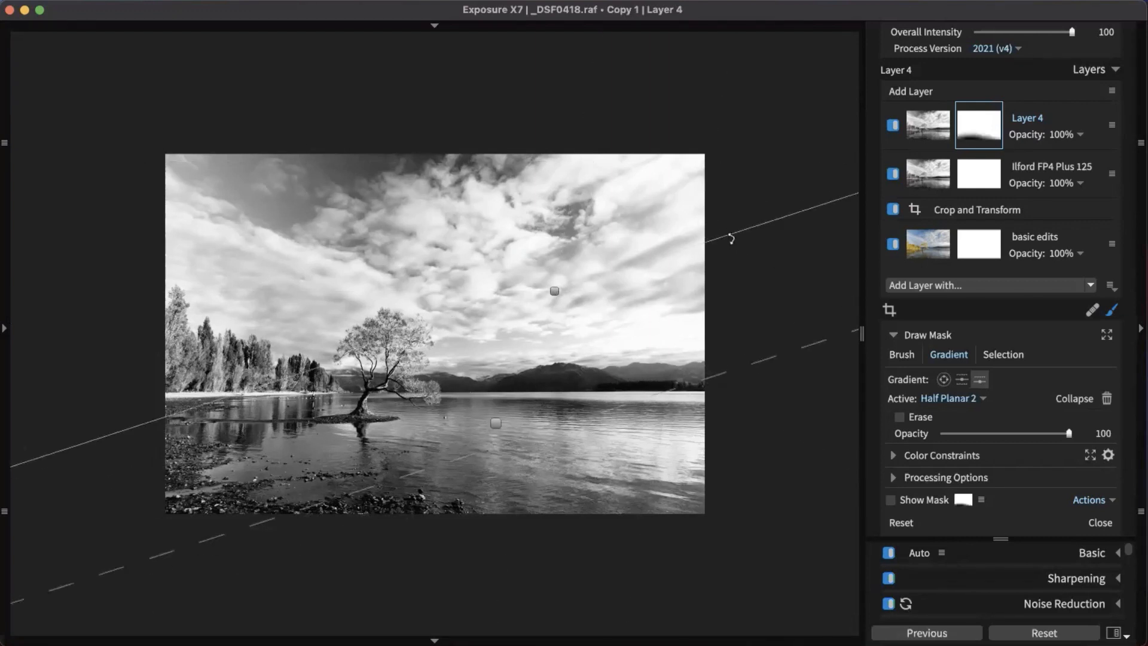
{"action": "left_click_drag", "start_coordinate": [731, 238], "coordinate": [722, 213]}
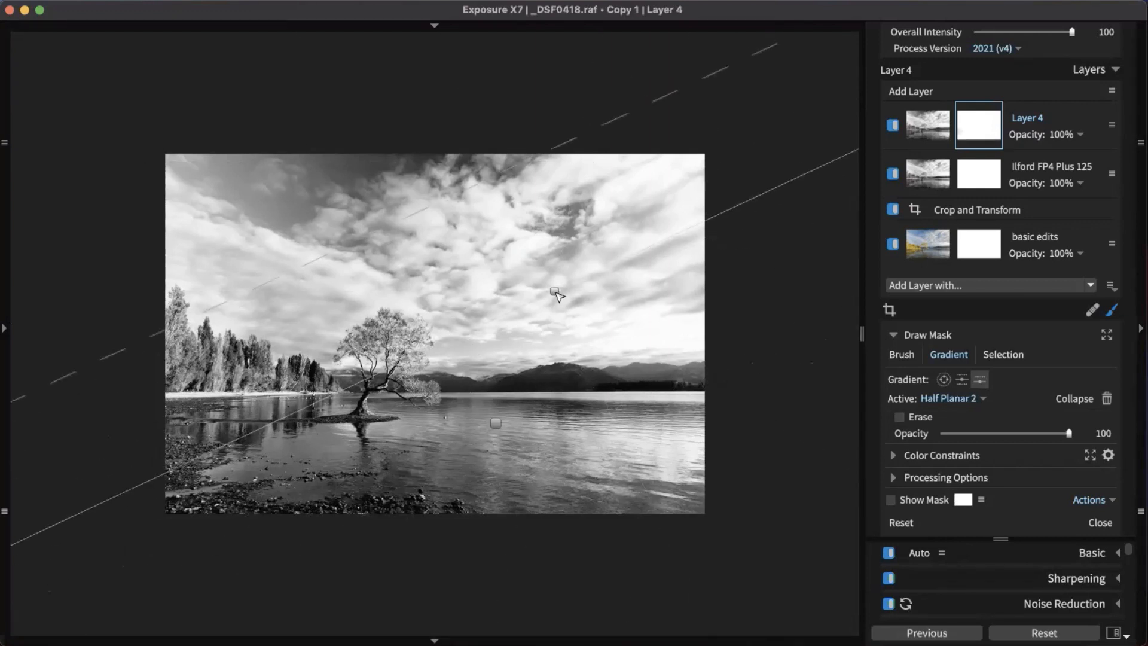
{"action": "left_click_drag", "start_coordinate": [555, 291], "coordinate": [438, 260]}
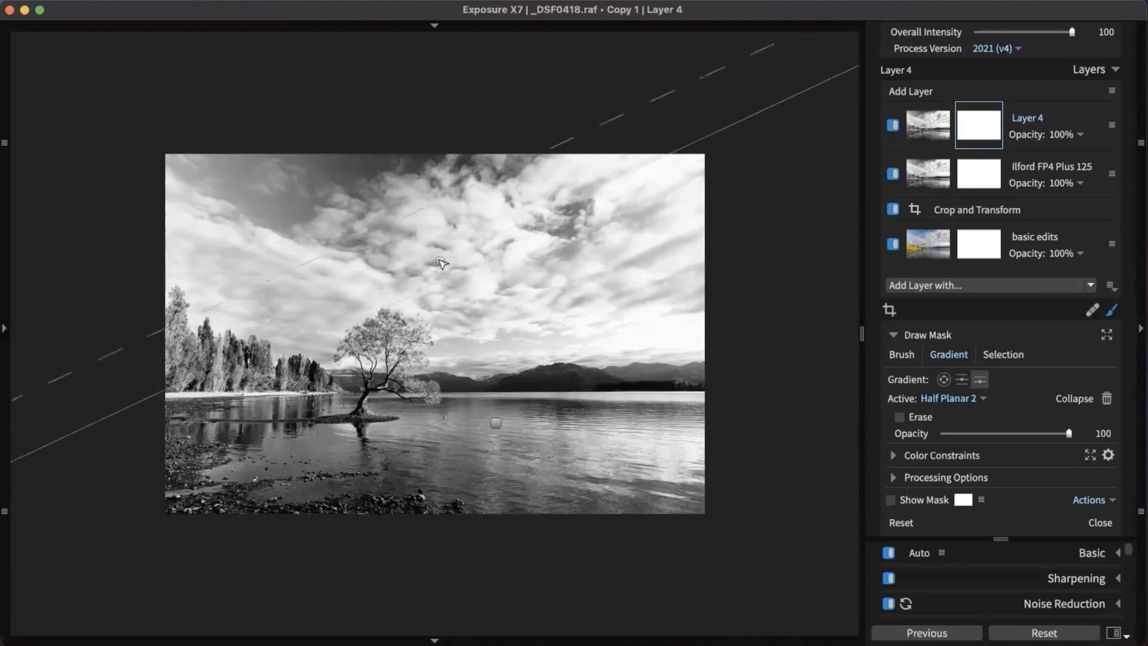
Step: Reverse both gradients so the first covers the foreground and the second the upper-left sky, leaving a wedge on the right unmasked
{"action": "left_click", "coordinate": [496, 423]}
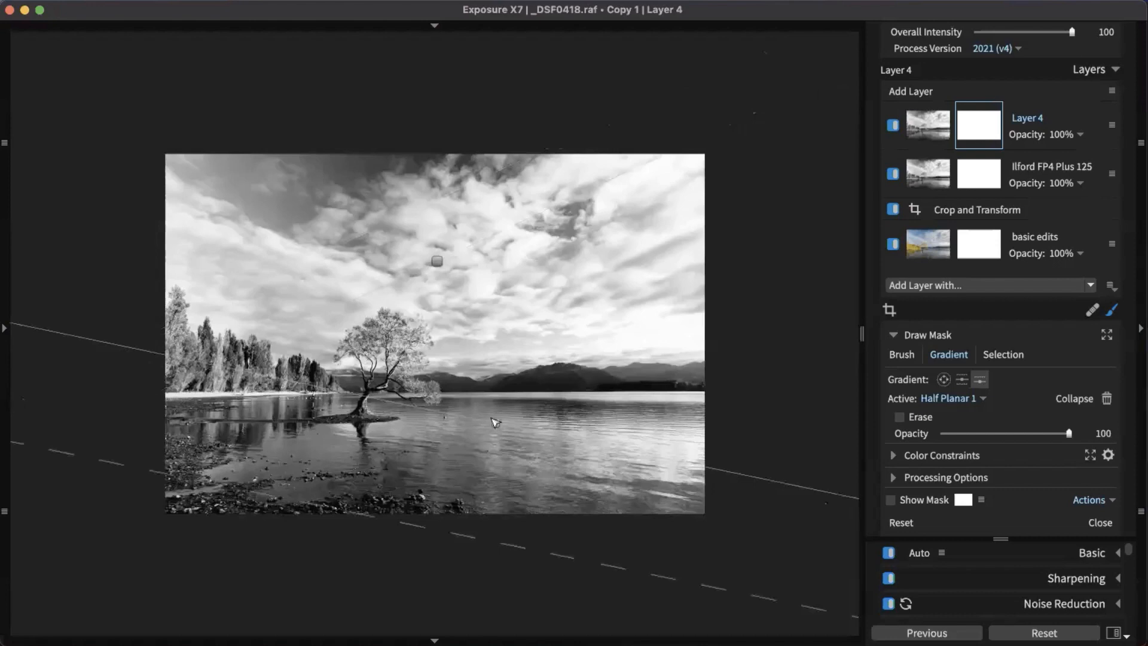
{"action": "left_click_drag", "start_coordinate": [513, 541], "coordinate": [486, 460]}
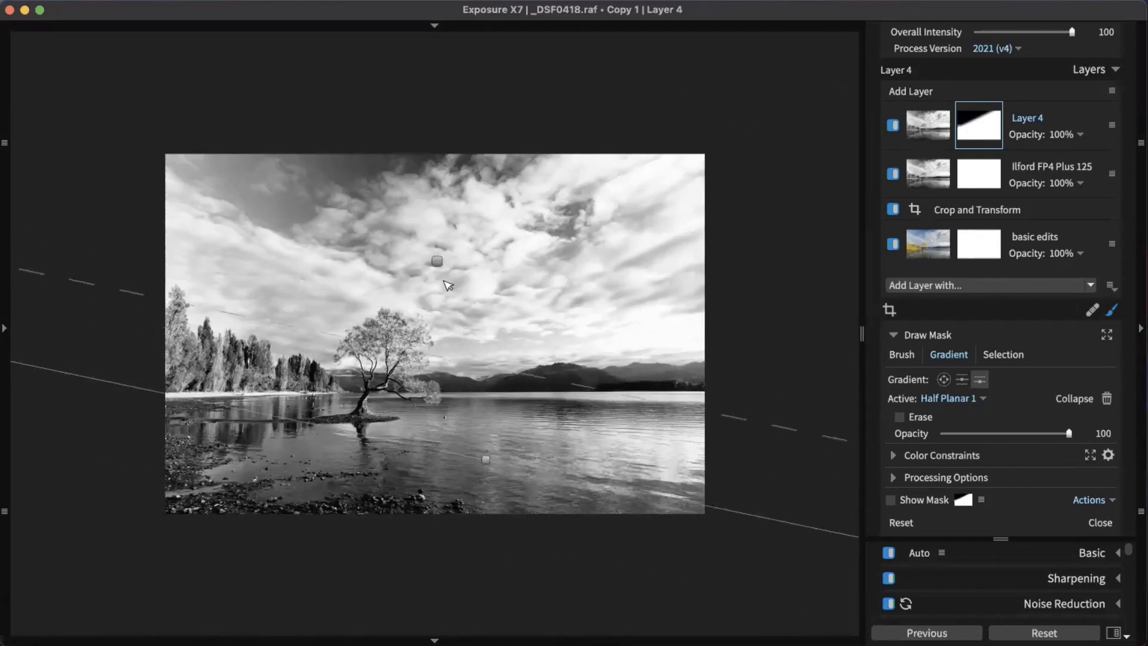
{"action": "left_click", "coordinate": [436, 263]}
{"action": "left_click_drag", "start_coordinate": [410, 217], "coordinate": [513, 329]}
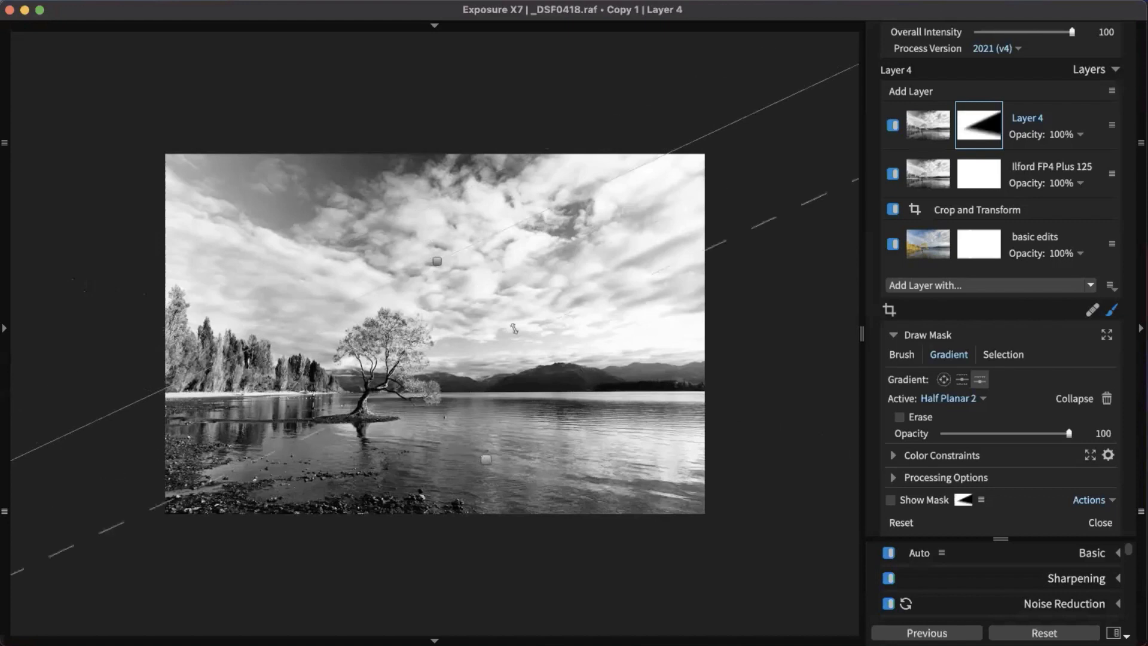
Step: Move the second gradient higher into the sky, flatten its angle slightly and widen its fade toward the mountains
{"action": "left_click_drag", "start_coordinate": [438, 262], "coordinate": [420, 240]}
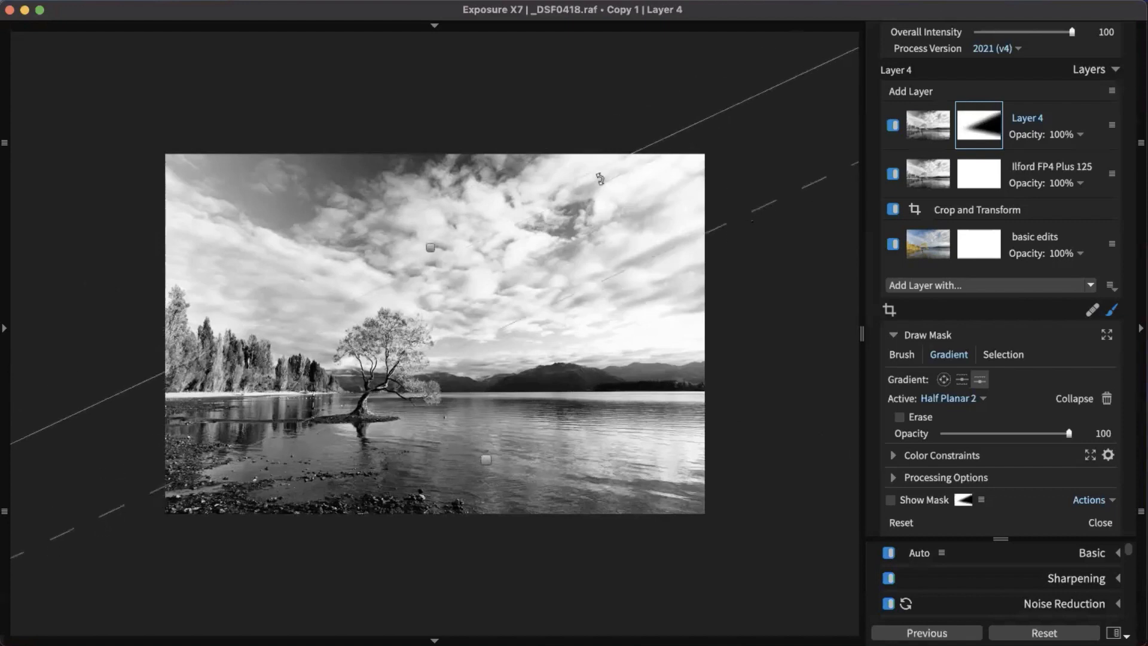
{"action": "left_click_drag", "start_coordinate": [601, 176], "coordinate": [604, 183]}
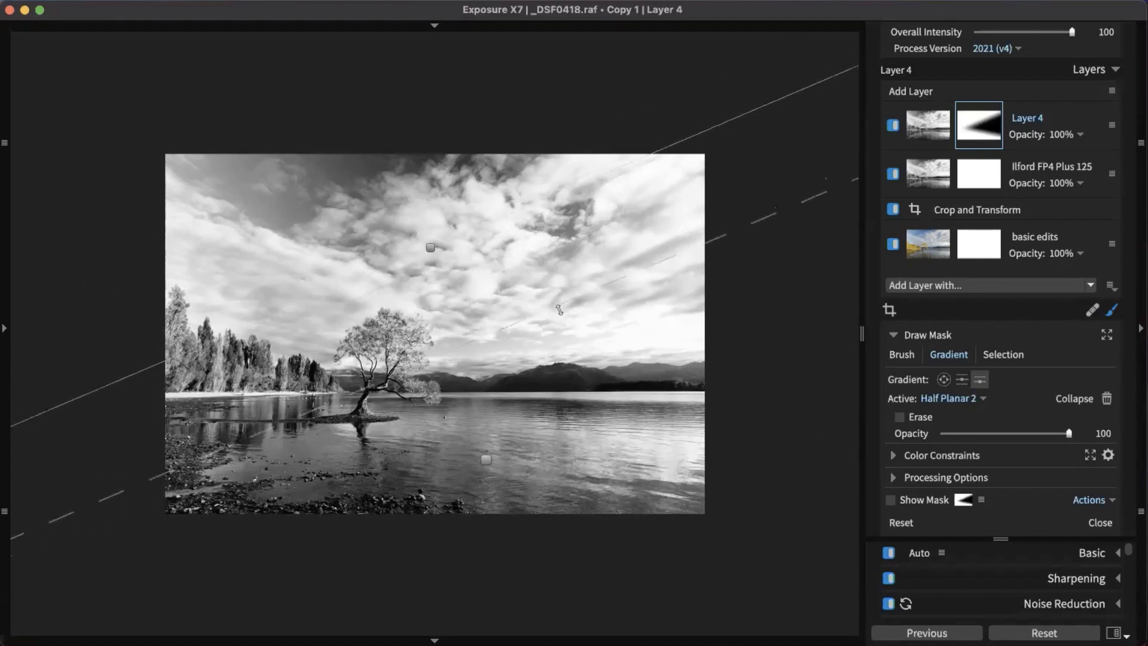
{"action": "left_click_drag", "start_coordinate": [558, 304], "coordinate": [572, 333]}
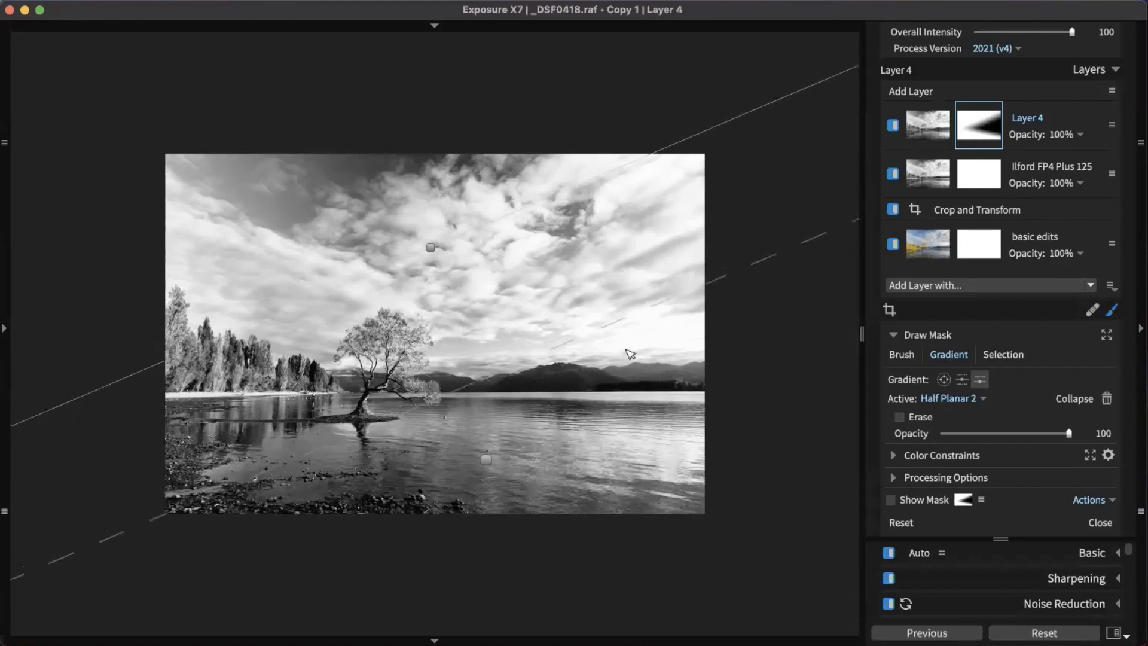
{"action": "left_click_drag", "start_coordinate": [430, 248], "coordinate": [455, 257]}
{"action": "left_click_drag", "start_coordinate": [434, 219], "coordinate": [434, 208]}
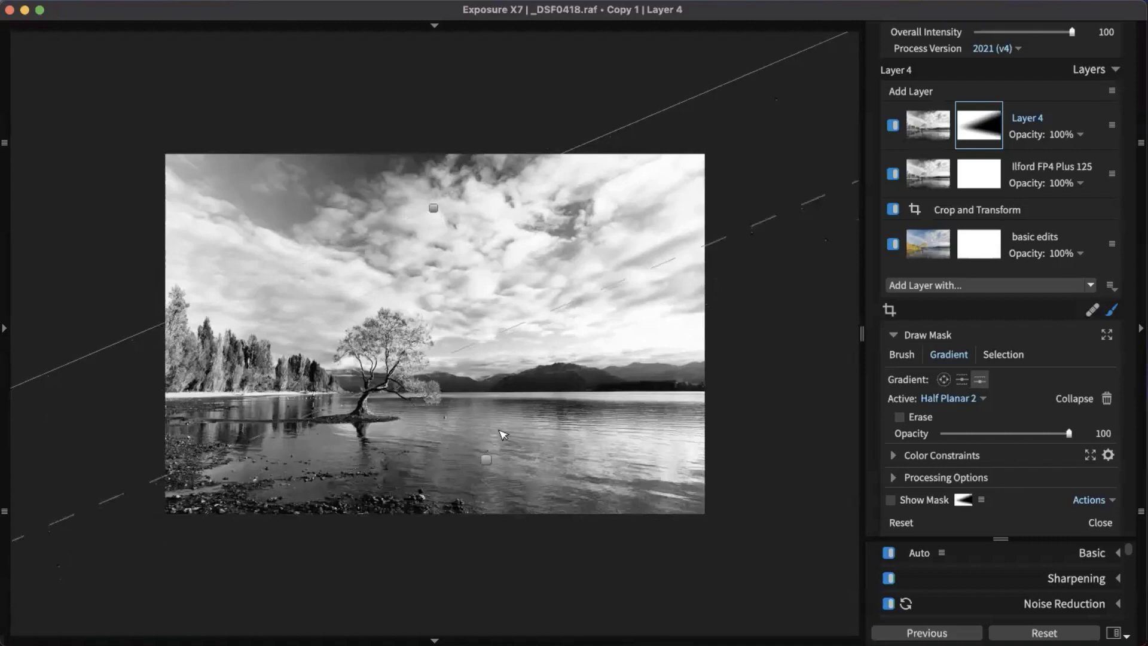
Step: Lower the first gradient toward the bottom edge of the photo, extend its fade into the sky and check the combined mask overlay
{"action": "left_click", "coordinate": [488, 459]}
{"action": "left_click_drag", "start_coordinate": [489, 462], "coordinate": [493, 498]}
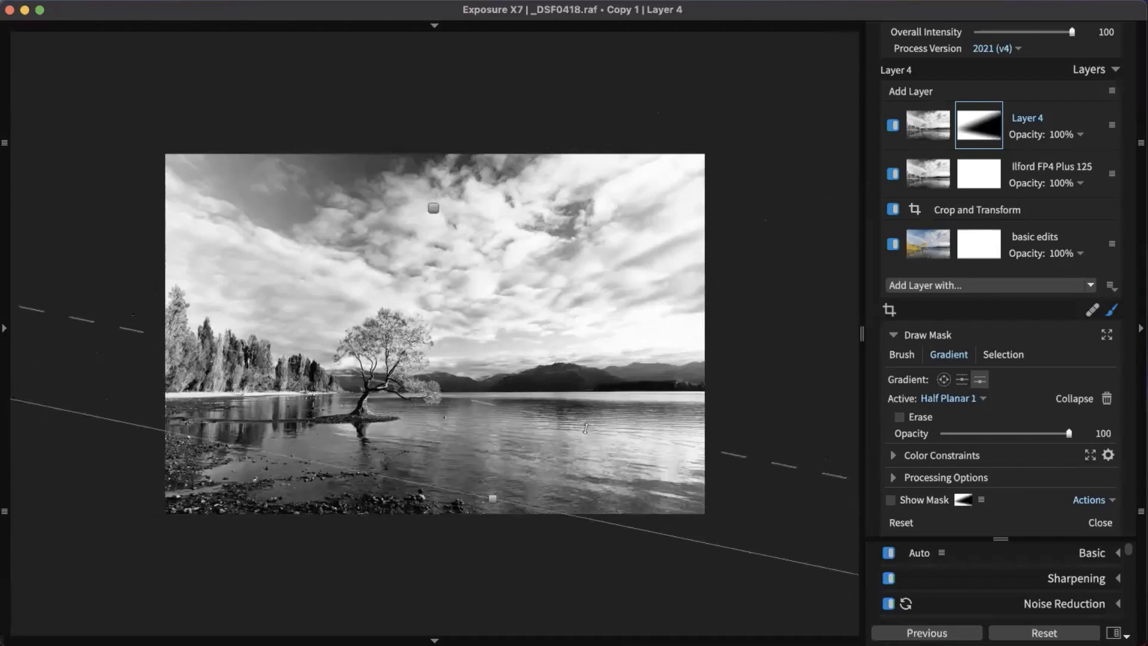
{"action": "left_click_drag", "start_coordinate": [585, 428], "coordinate": [583, 372]}
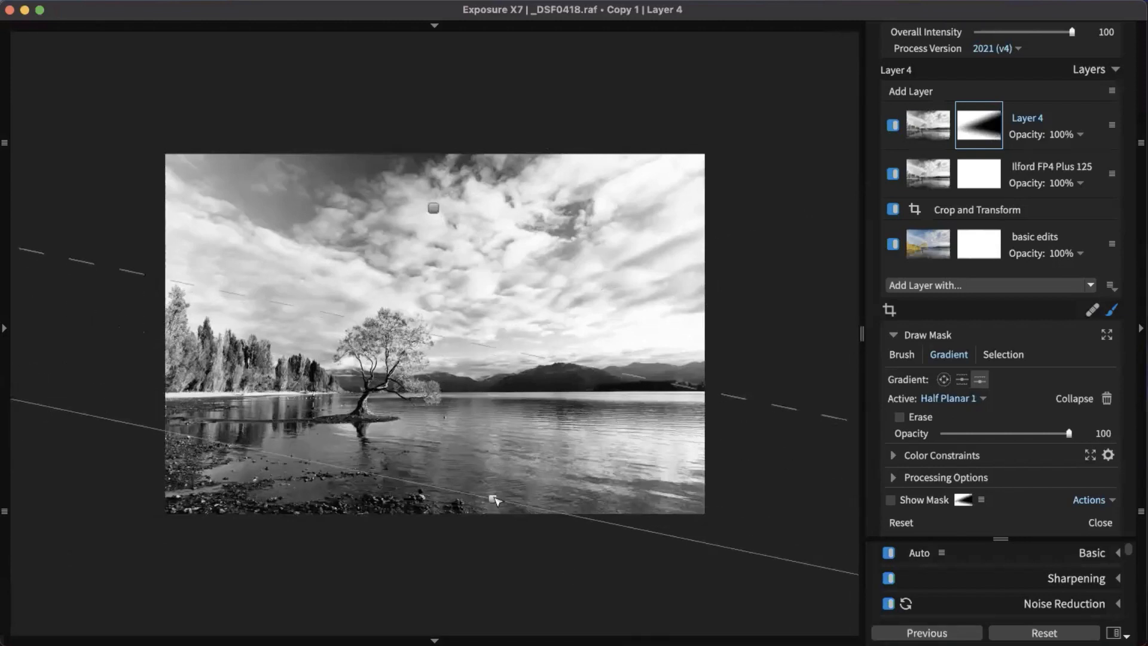
{"action": "left_click_drag", "start_coordinate": [494, 499], "coordinate": [512, 506]}
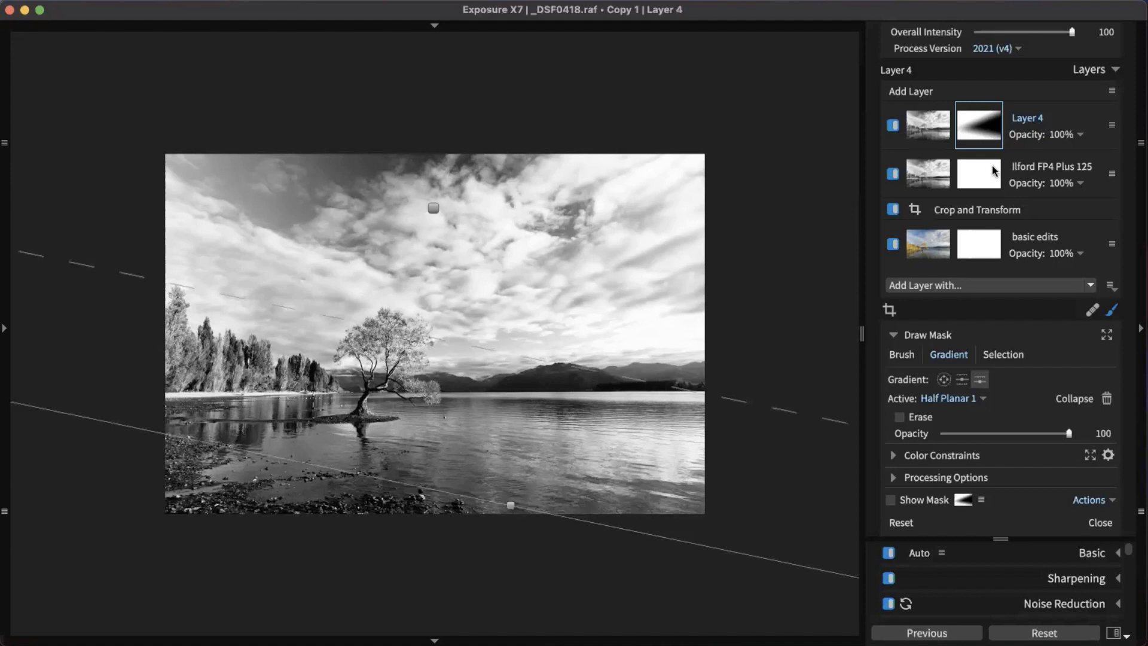
{"action": "mouse_move", "coordinate": [981, 118]}
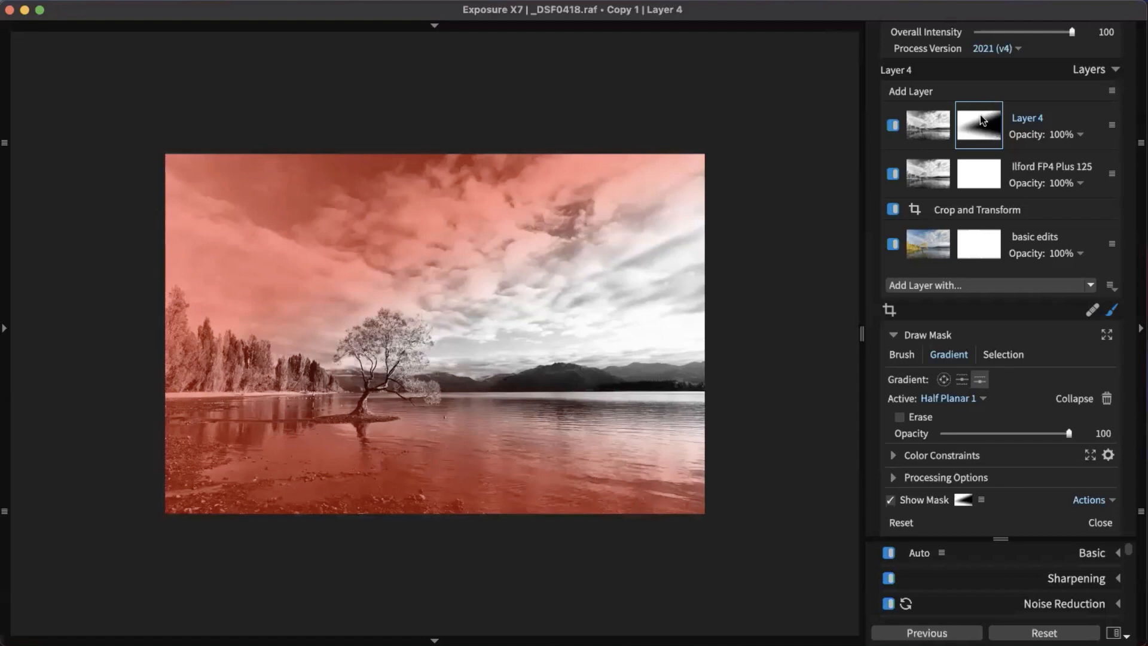
Step: Finish mask drawing and set the masked layer's Exposure to -1.88 in the Basic adjustments
{"action": "left_click", "coordinate": [1111, 311]}
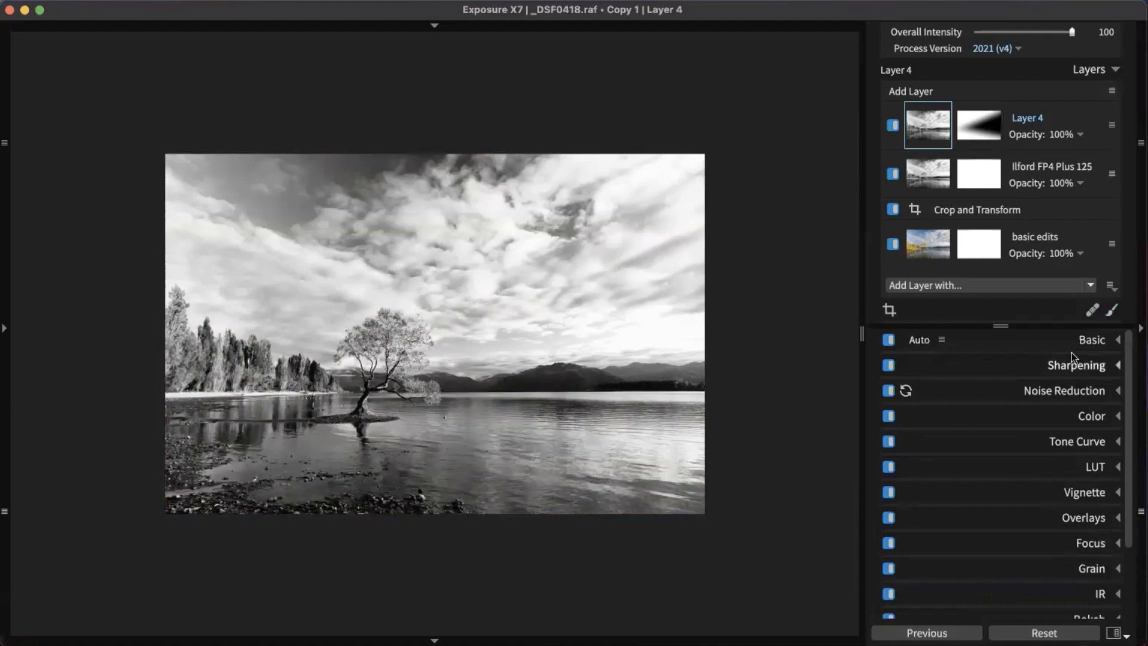
{"action": "left_click", "coordinate": [1094, 345]}
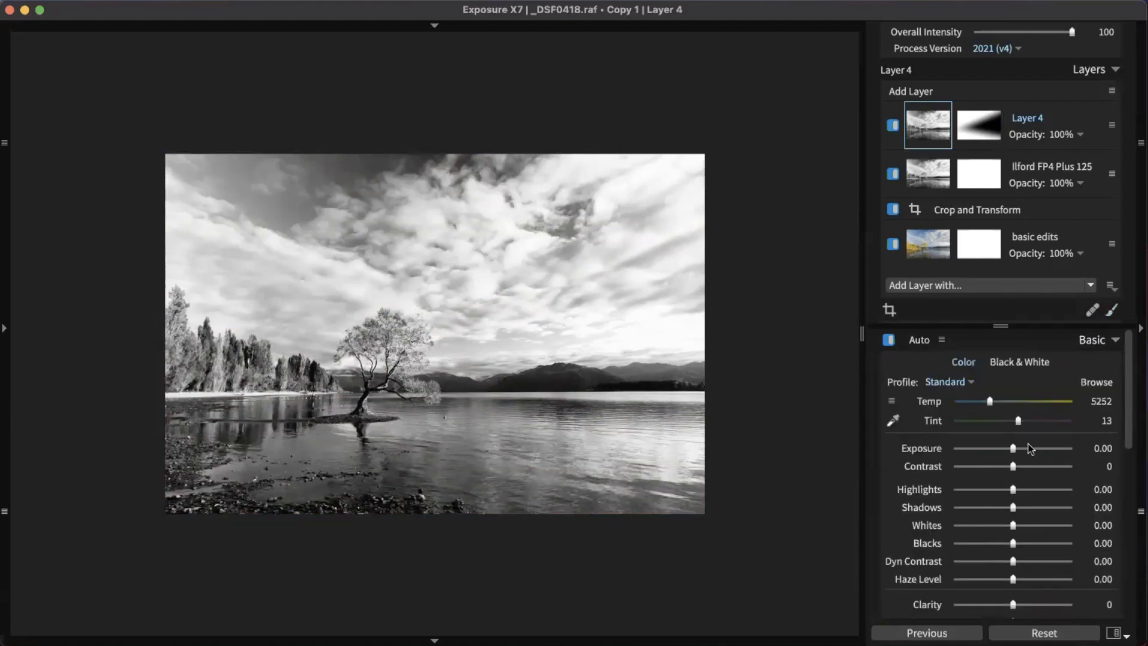
{"action": "left_click_drag", "start_coordinate": [1016, 450], "coordinate": [992, 455]}
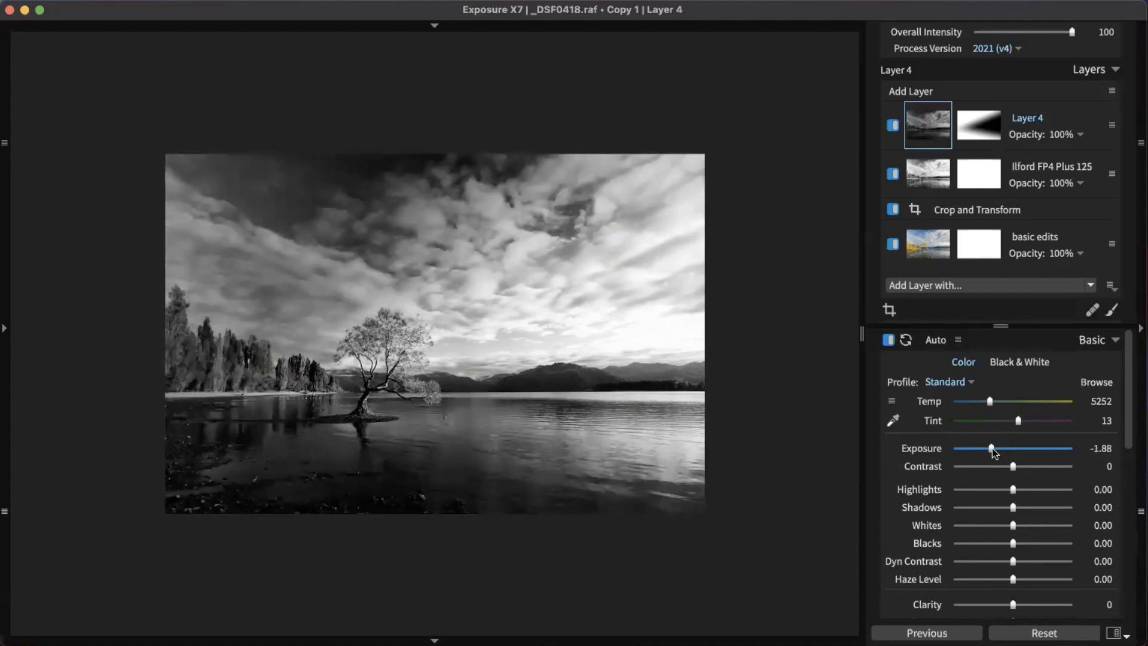
Step: Reset the masked layer's Exposure to 0.00, invert its mask so only the wedge on the photo's right side is covered, and finish mask drawing
{"action": "double_click", "coordinate": [993, 448]}
{"action": "left_click", "coordinate": [968, 134]}
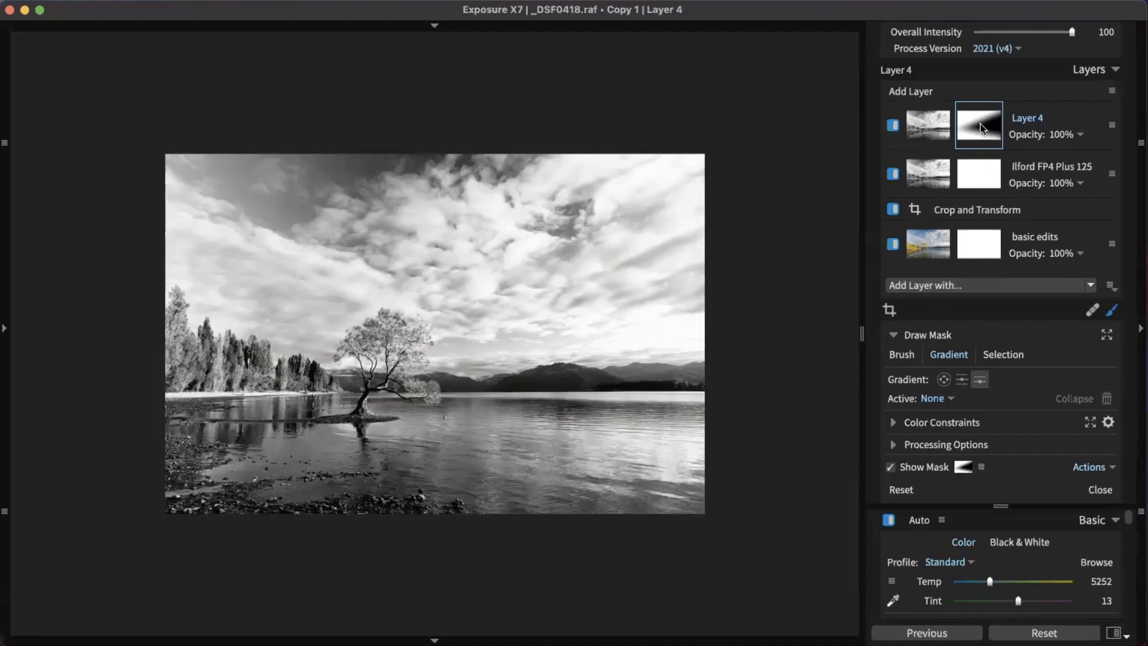
{"action": "mouse_move", "coordinate": [980, 124]}
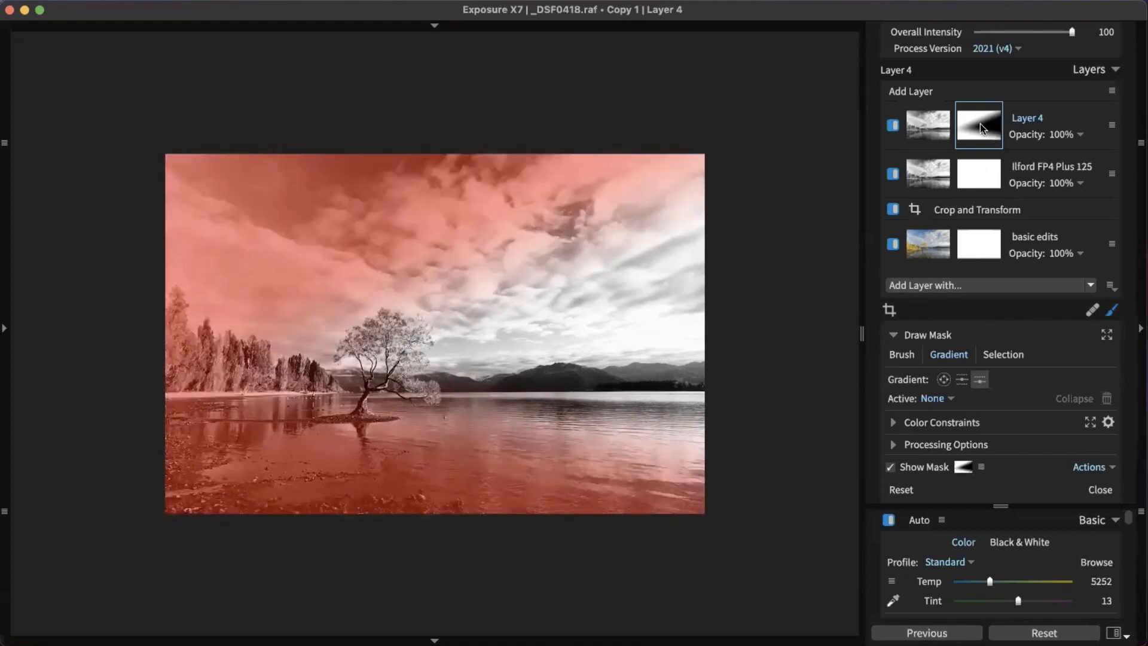
{"action": "left_click", "coordinate": [1083, 468]}
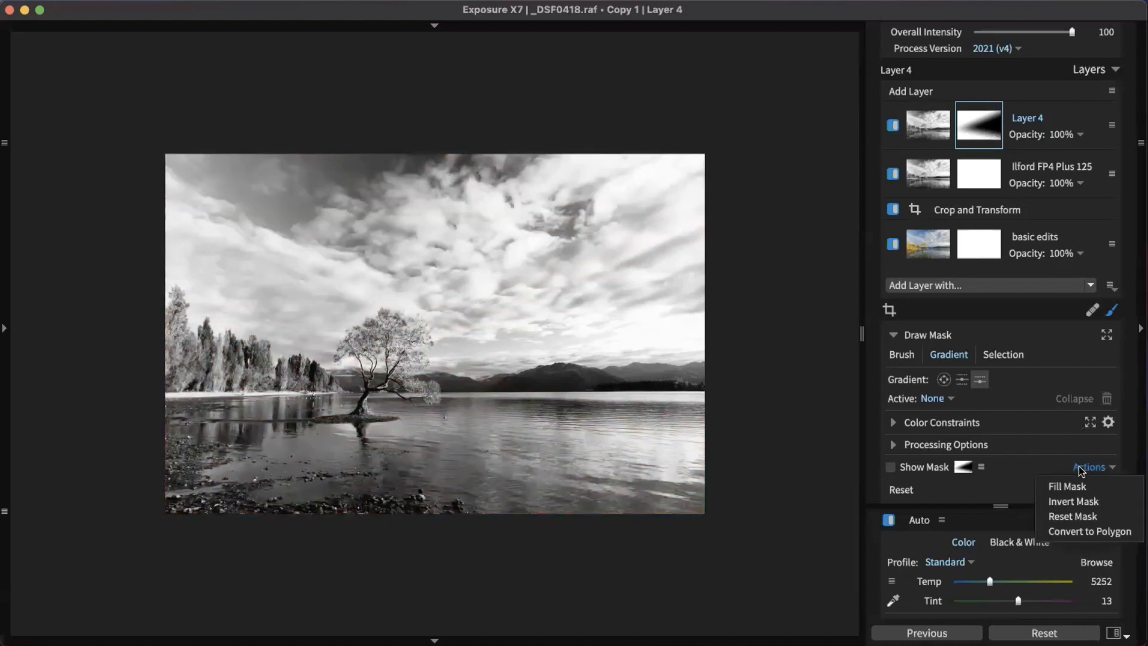
{"action": "left_click", "coordinate": [1070, 501]}
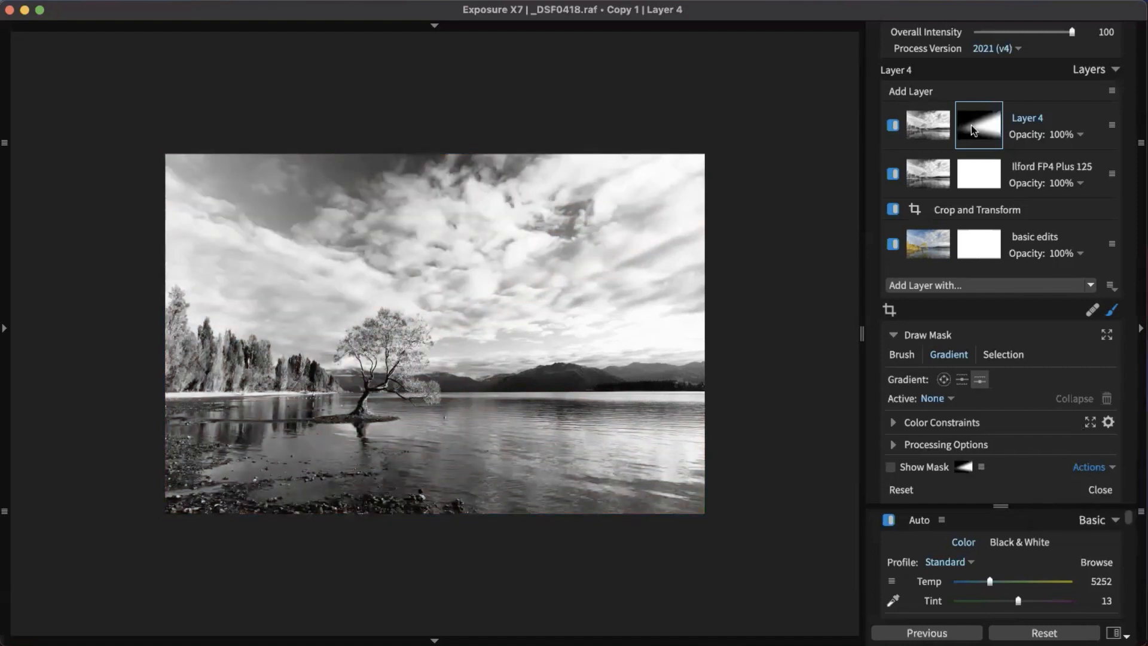
{"action": "mouse_move", "coordinate": [972, 124]}
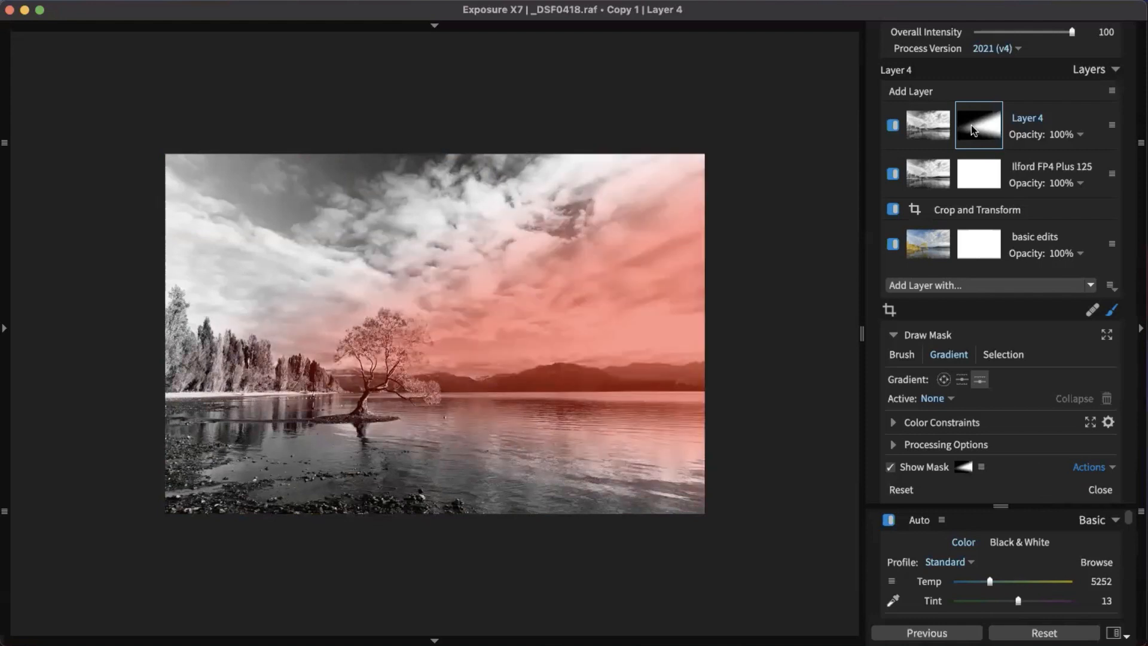
{"action": "left_click", "coordinate": [1111, 310]}
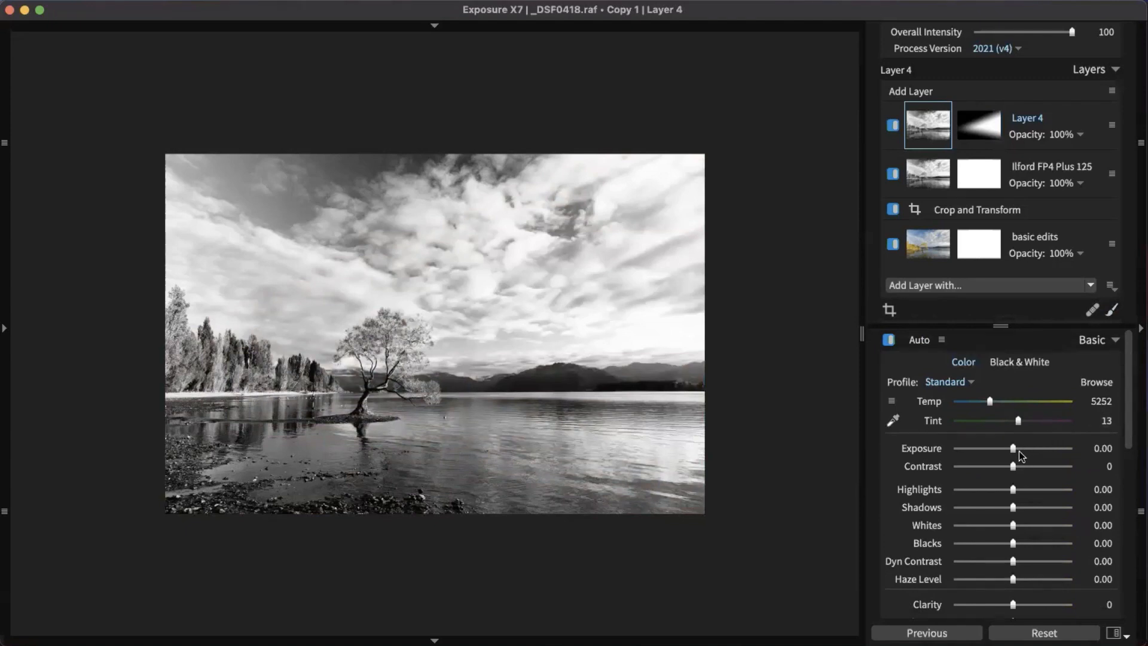
Step: Set the masked layer's Exposure to 0.52 and both its Highlights and Whites to -23.38 in the Basic adjustments
{"action": "left_click_drag", "start_coordinate": [1013, 449], "coordinate": [1021, 453]}
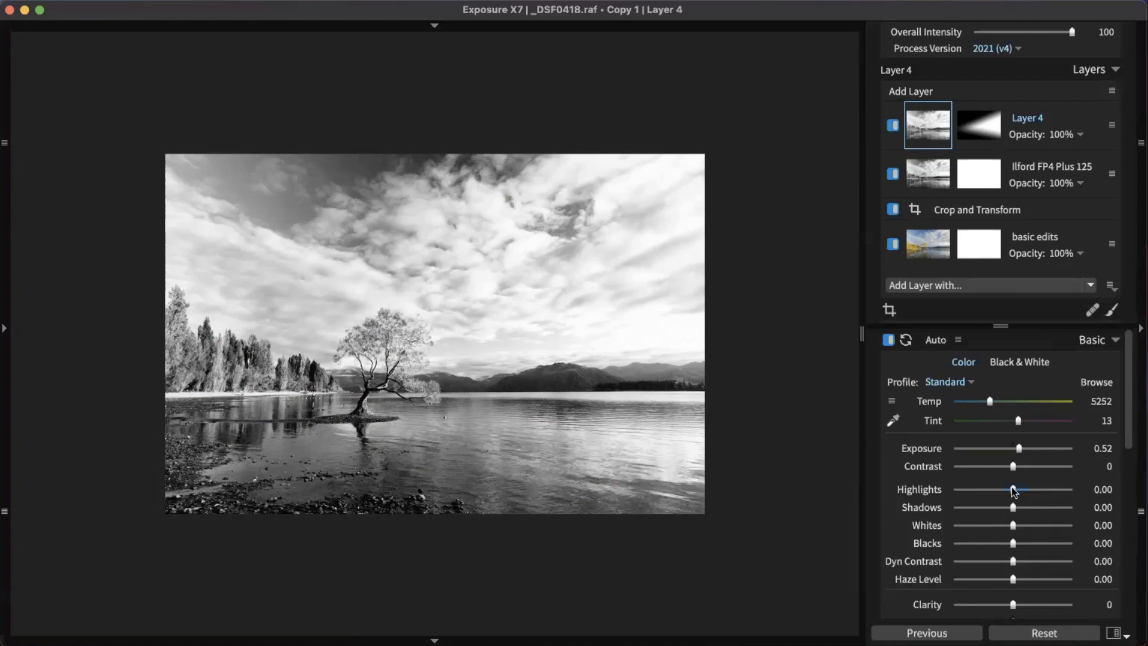
{"action": "left_click_drag", "start_coordinate": [1014, 491], "coordinate": [1003, 529]}
{"action": "double_click", "coordinate": [1001, 527]}
{"action": "left_click", "coordinate": [1012, 508]}
{"action": "left_click_drag", "start_coordinate": [1012, 526], "coordinate": [1011, 526]}
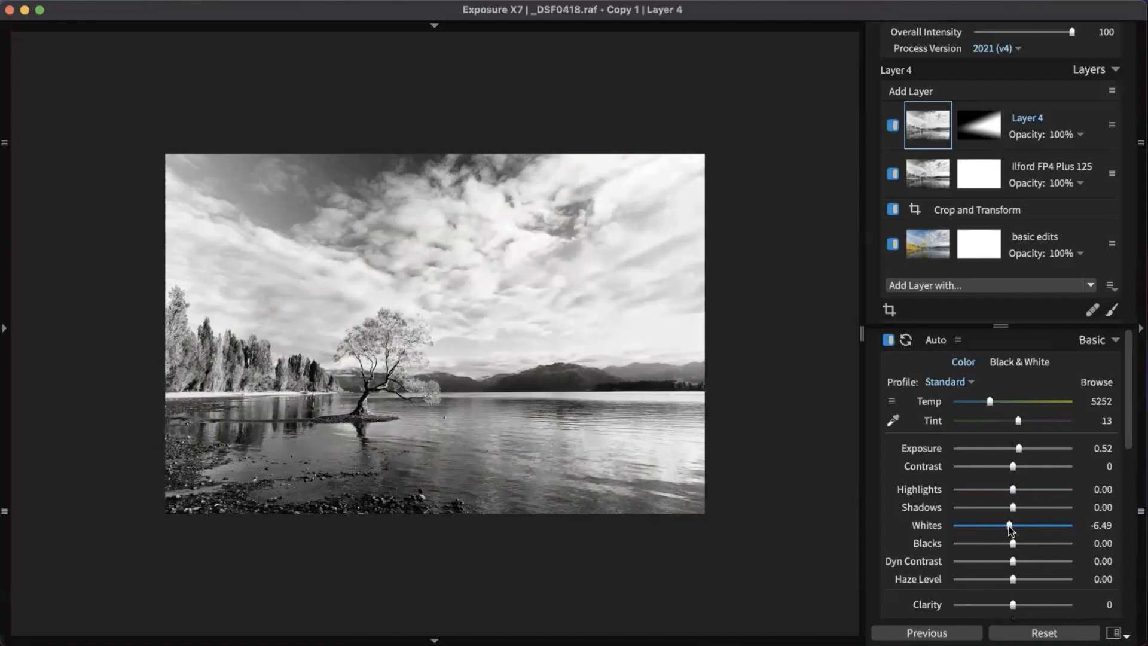
{"action": "left_click_drag", "start_coordinate": [1009, 526], "coordinate": [999, 489]}
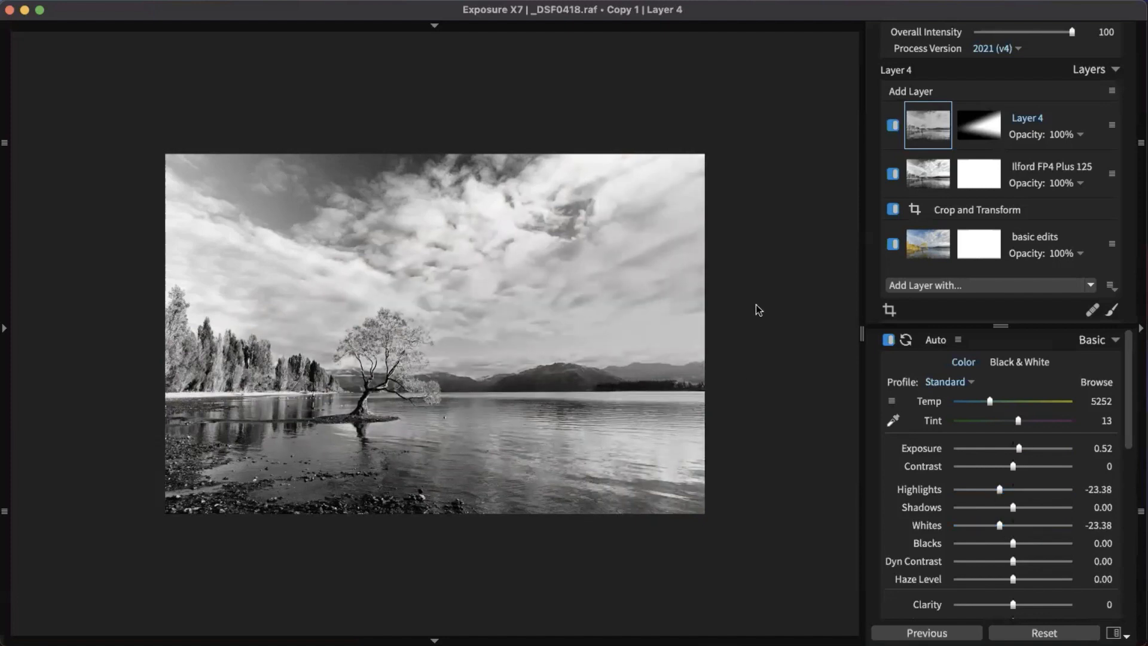
Step: Set the masked layer's Whites to 1.30 and, after trying 7.79, set its Highlights to -15.58
{"action": "mouse_move", "coordinate": [1003, 492]}
{"action": "left_mouse_down"}
{"action": "mouse_move", "coordinate": [989, 490]}
{"action": "mouse_move", "coordinate": [1019, 490]}
{"action": "left_mouse_up"}
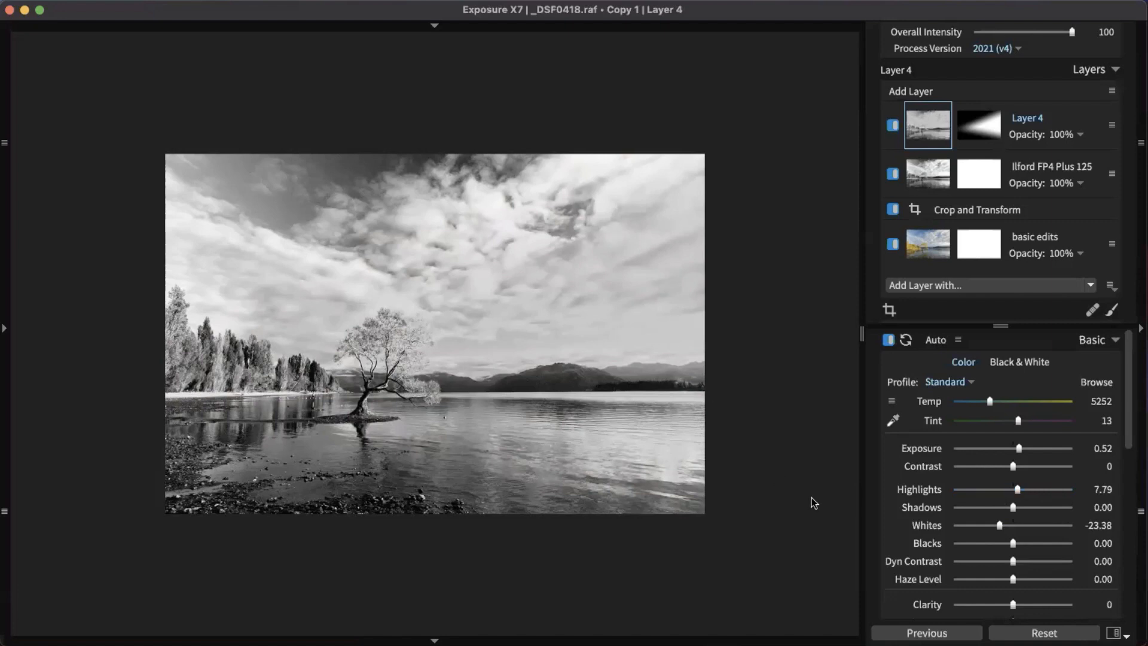
{"action": "left_click_drag", "start_coordinate": [1000, 526], "coordinate": [1015, 528]}
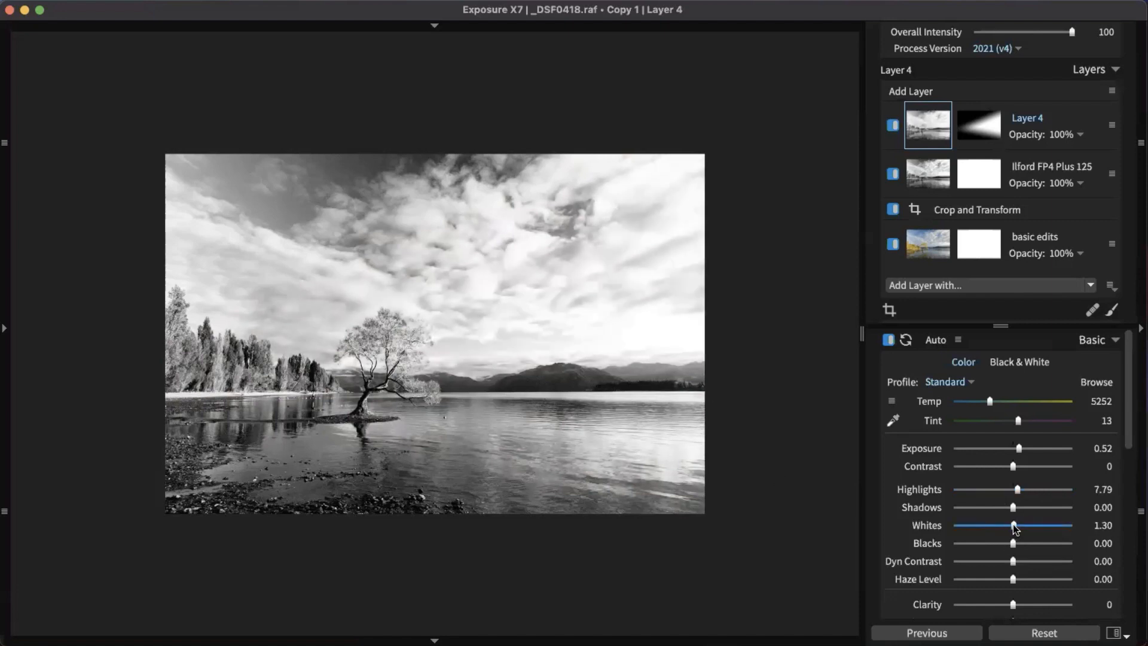
{"action": "scroll", "coordinate": [1015, 528], "scroll_direction": "down", "scroll_amount": 10}
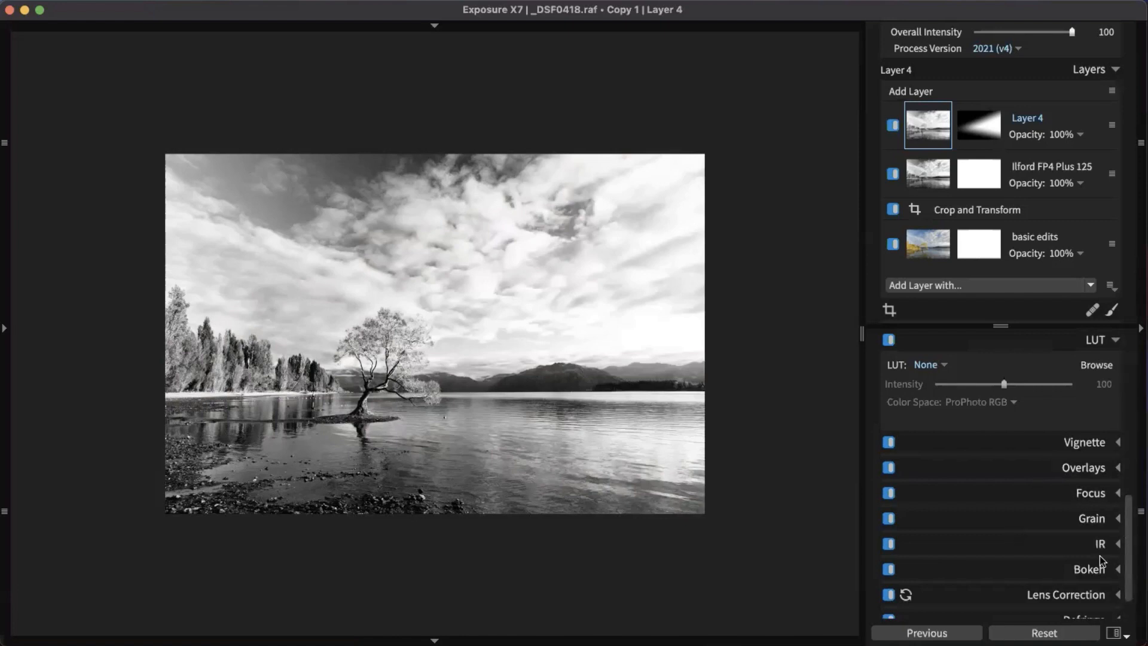
{"action": "scroll", "coordinate": [1050, 499], "scroll_direction": "up", "scroll_amount": 10}
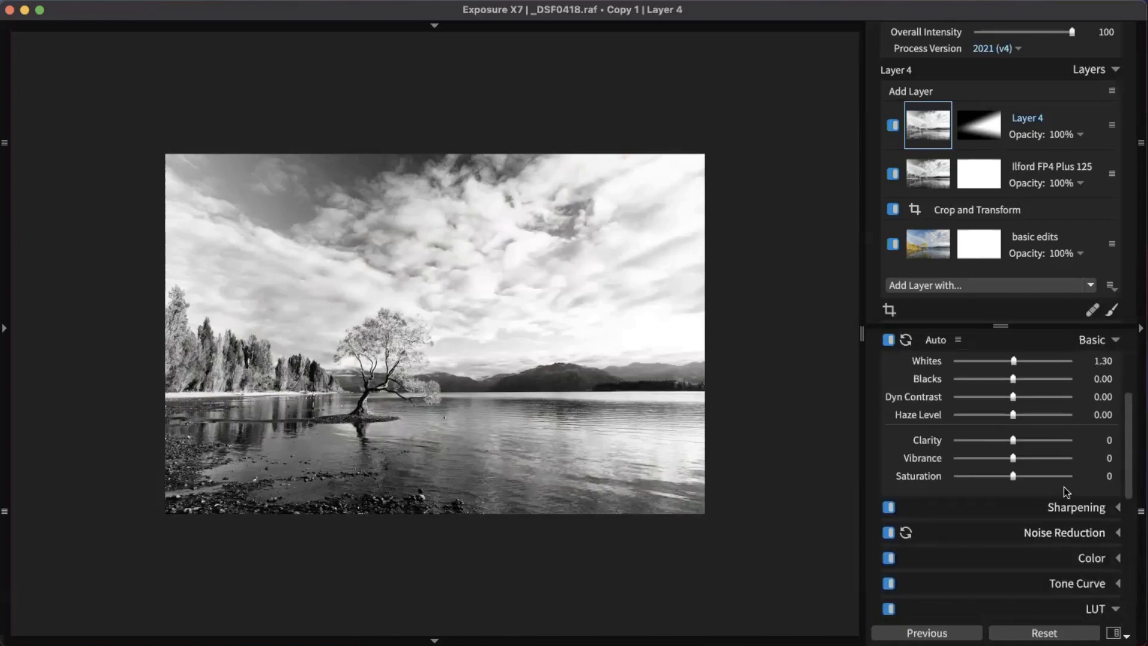
{"action": "scroll", "coordinate": [1064, 490], "scroll_direction": "up", "scroll_amount": 4}
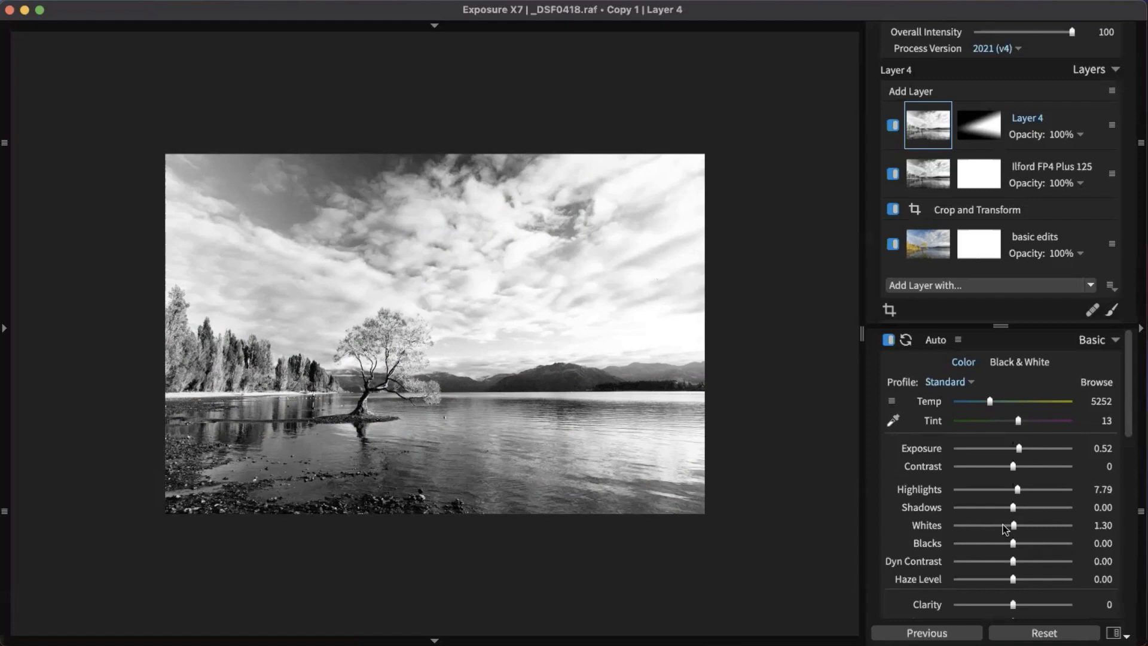
{"action": "left_click_drag", "start_coordinate": [1017, 489], "coordinate": [1004, 492]}
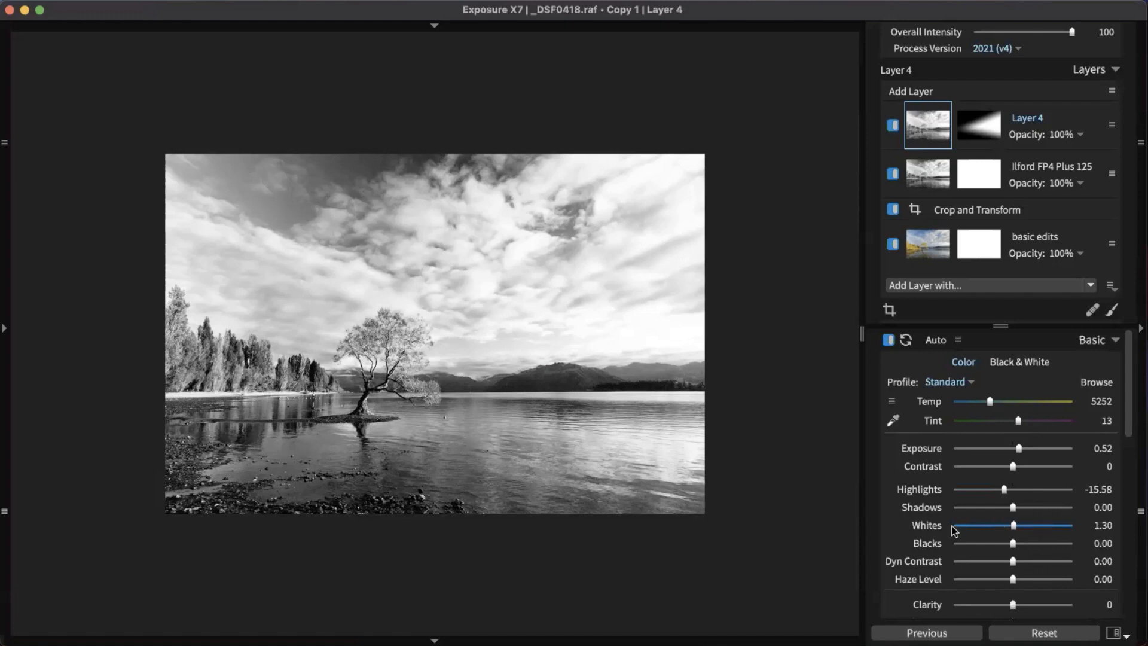
Step: Toggle the top masked layer off and on several times to compare the photo with and without its brightening
{"action": "left_click", "coordinate": [893, 126]}
{"action": "left_click", "coordinate": [894, 125]}
{"action": "left_click", "coordinate": [893, 126]}
{"action": "left_click", "coordinate": [893, 126]}
{"action": "left_click", "coordinate": [894, 126]}
{"action": "left_click", "coordinate": [894, 125]}
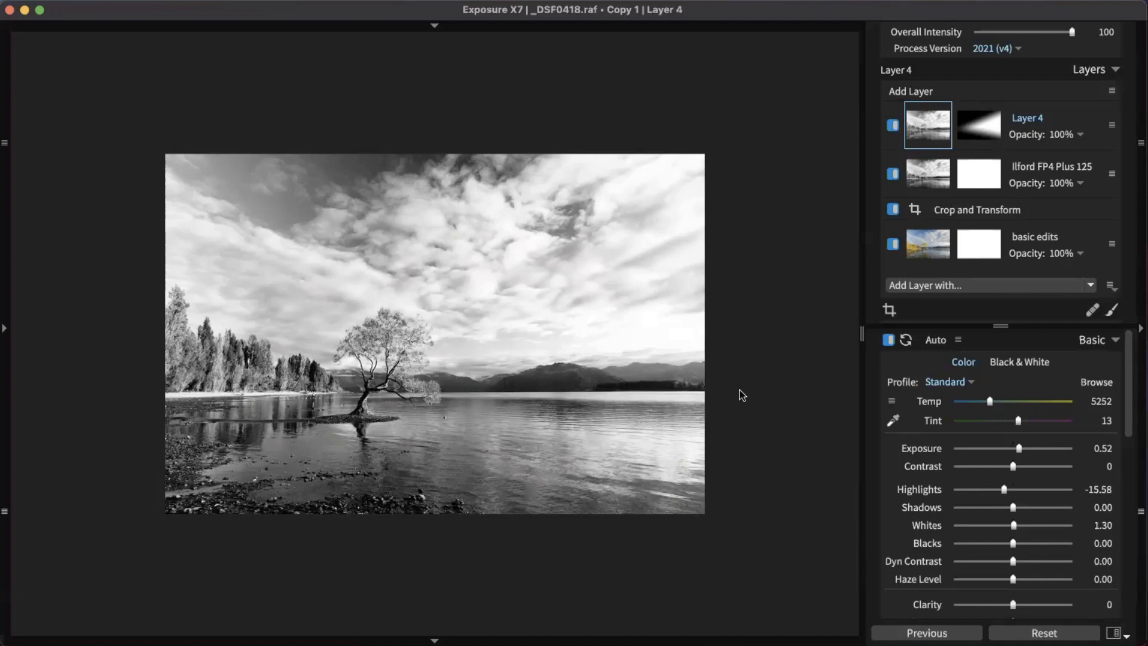
Step: Examine the photo's overall tonal balance and take a closer look at the tree, the lake and the duck on the water
{"action": "scroll", "coordinate": [687, 340], "scroll_direction": "down", "scroll_amount": 1}
{"action": "scroll", "coordinate": [525, 404], "scroll_direction": "up", "scroll_amount": 2}
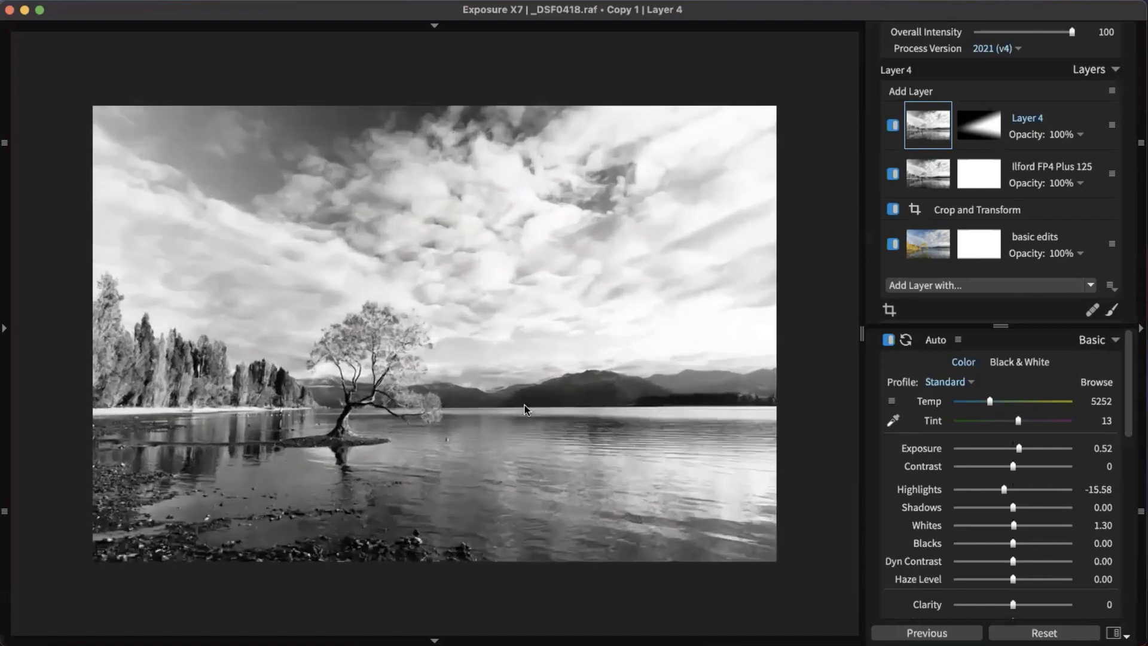
{"action": "scroll", "coordinate": [748, 408], "scroll_direction": "down", "scroll_amount": 1}
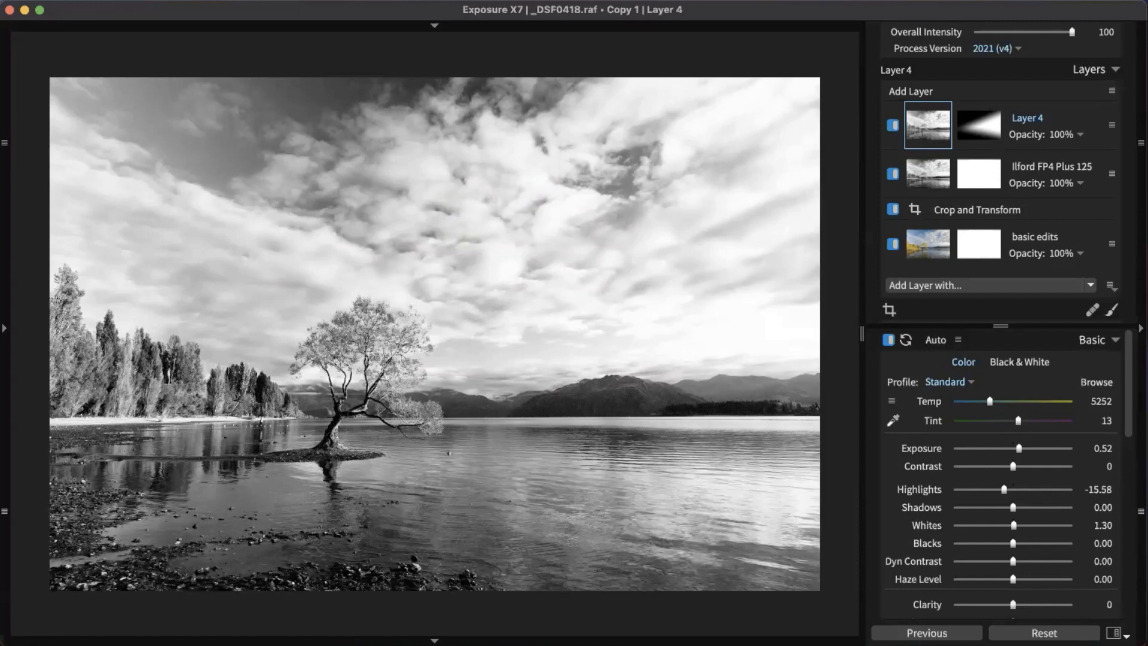
{"action": "scroll", "coordinate": [435, 485], "scroll_direction": "up", "scroll_amount": 5}
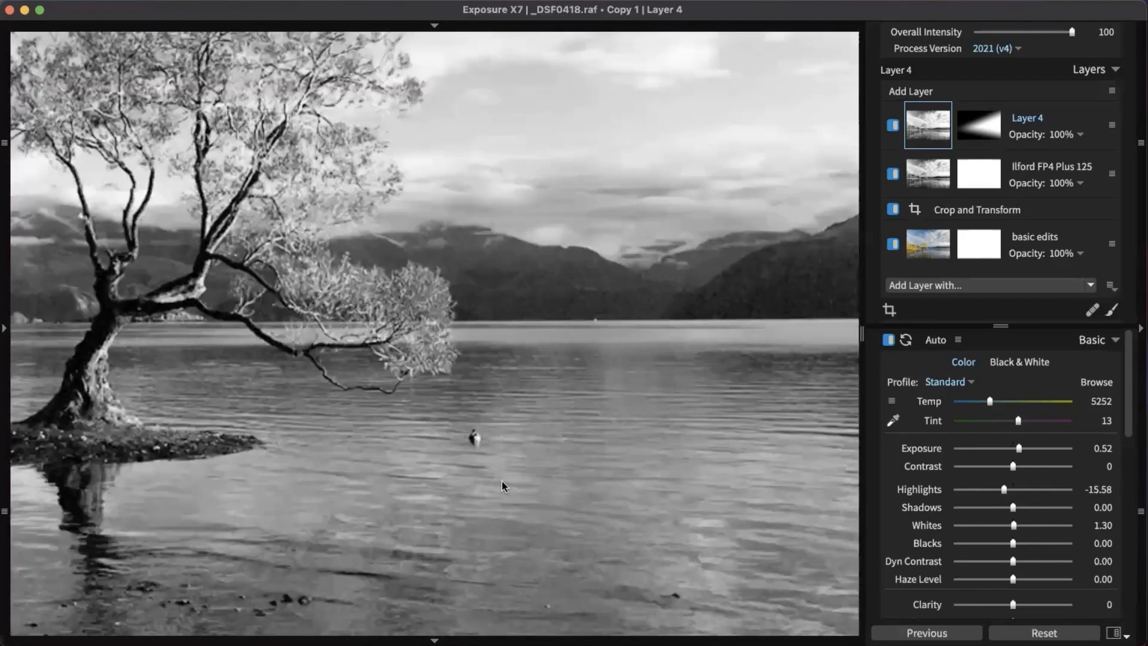
{"action": "scroll", "coordinate": [503, 482], "scroll_direction": "up", "scroll_amount": 2}
{"action": "scroll", "coordinate": [495, 444], "scroll_direction": "down", "scroll_amount": 5}
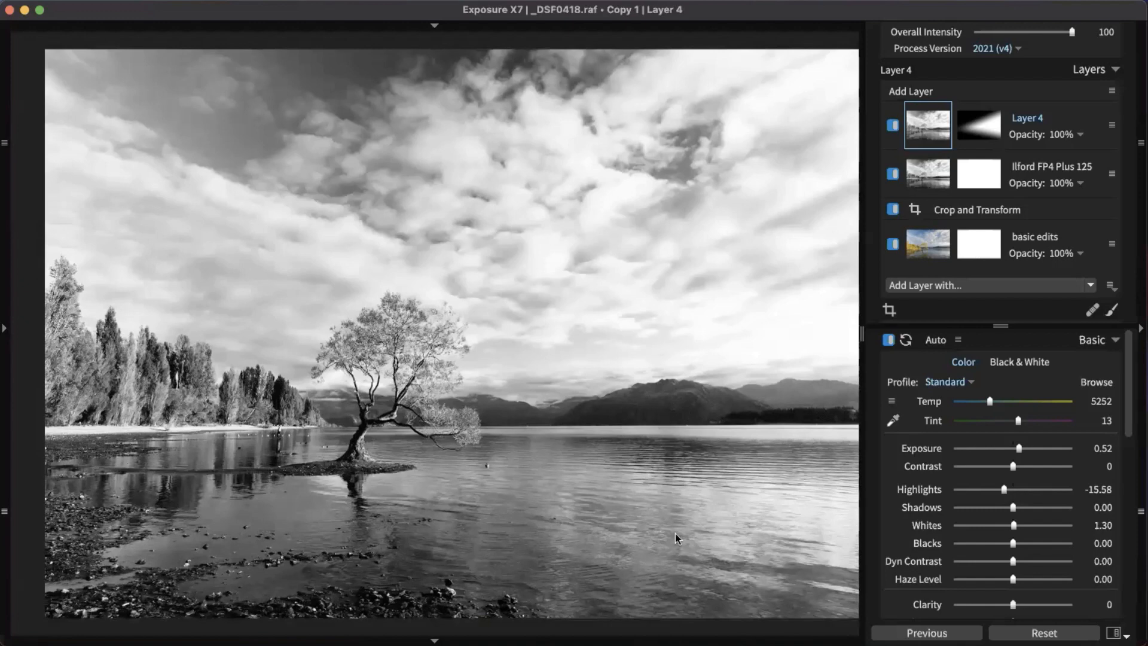
{"action": "scroll", "coordinate": [676, 538], "scroll_direction": "down", "scroll_amount": 1}
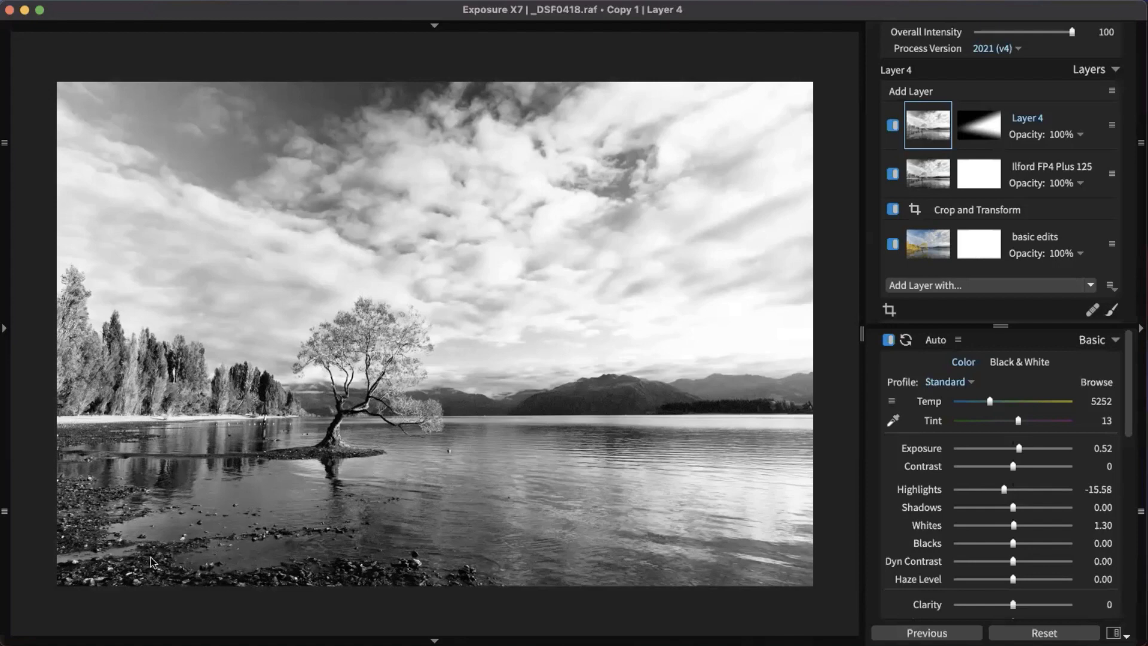
Step: Inspect the photo's bottom and side edges and the rocky foreground at closer range for distracting details
{"action": "left_click", "coordinate": [539, 606]}
{"action": "left_click_drag", "start_coordinate": [449, 586], "coordinate": [770, 600]}
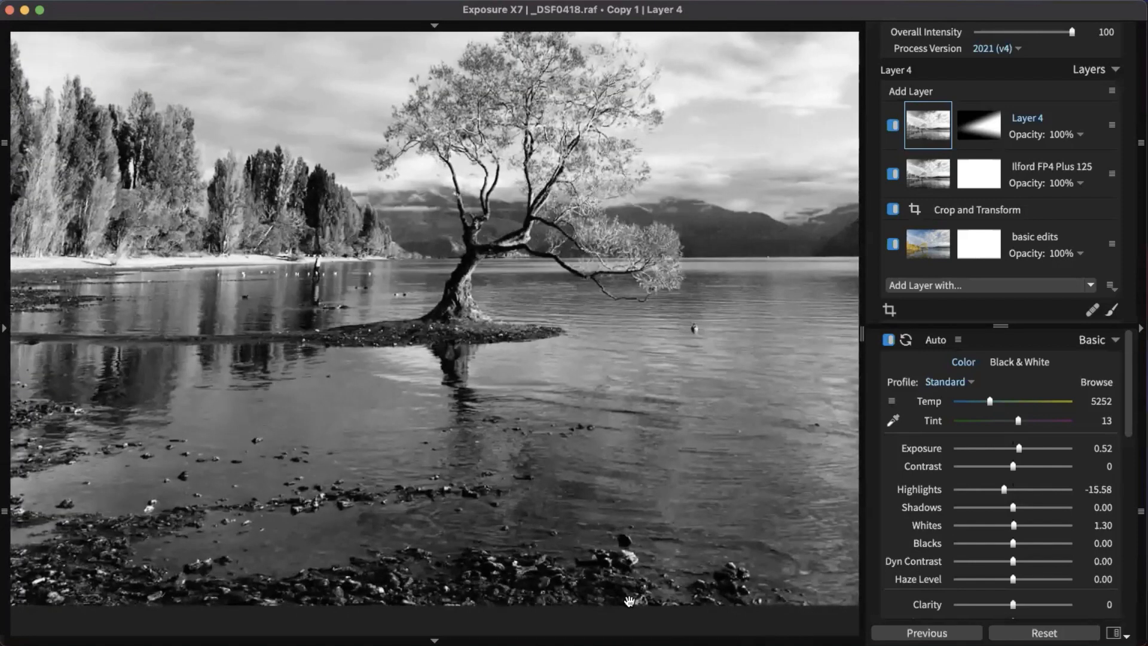
{"action": "left_click_drag", "start_coordinate": [619, 556], "coordinate": [723, 563]}
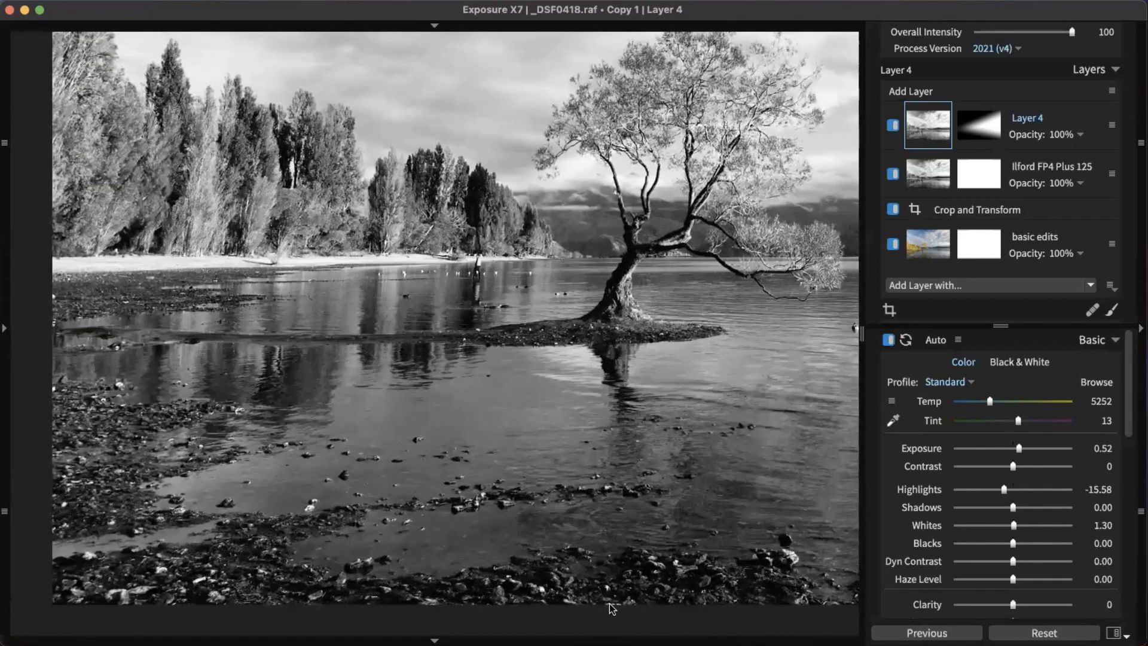
{"action": "left_click", "coordinate": [613, 604]}
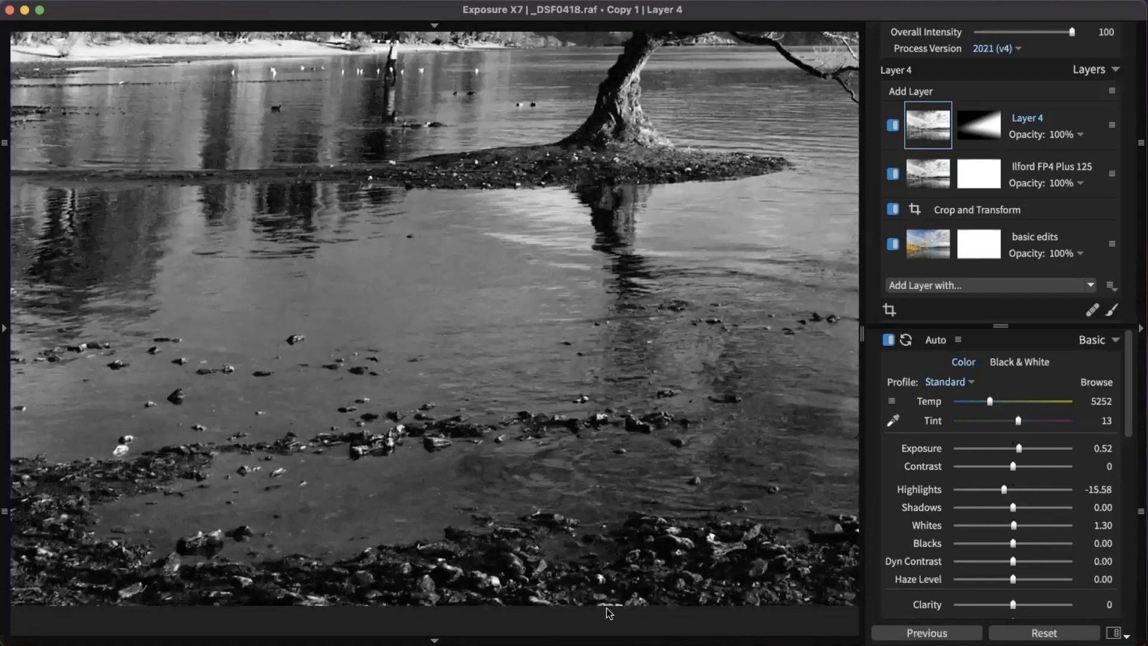
{"action": "left_click", "coordinate": [626, 609]}
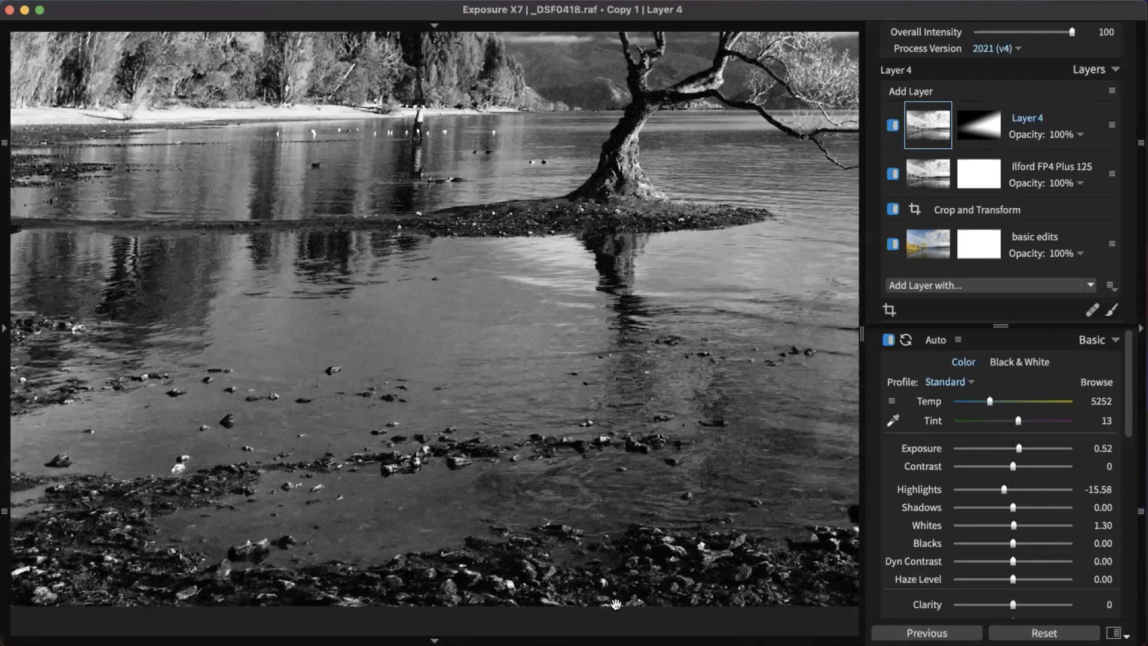
{"action": "left_click", "coordinate": [630, 570]}
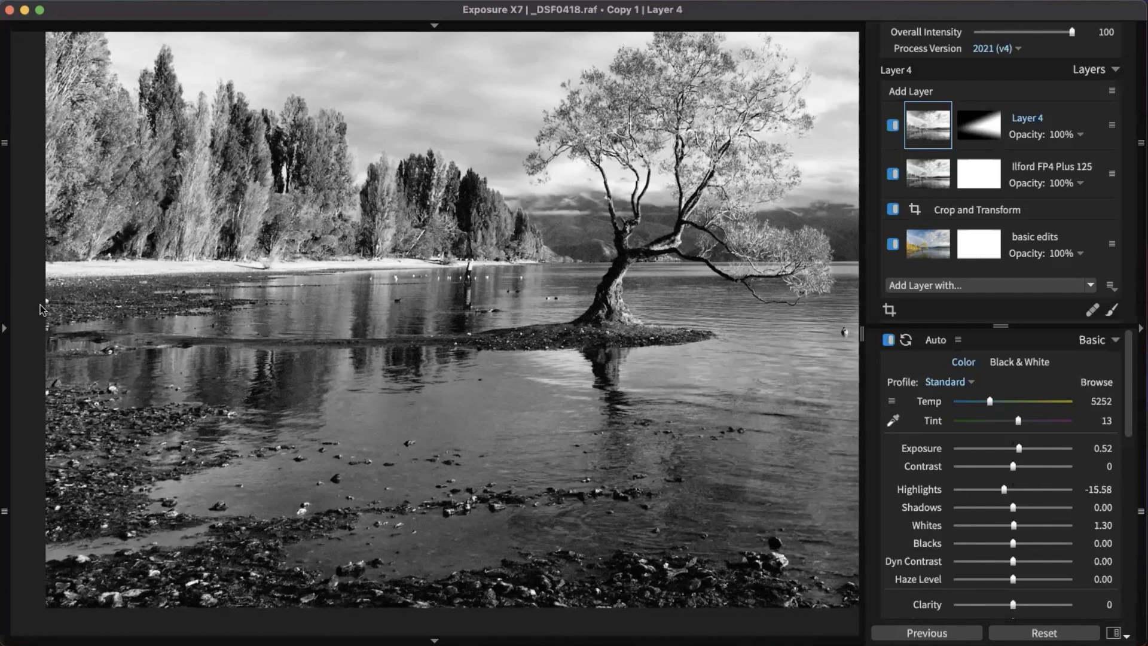
{"action": "left_click_drag", "start_coordinate": [231, 317], "coordinate": [236, 397]}
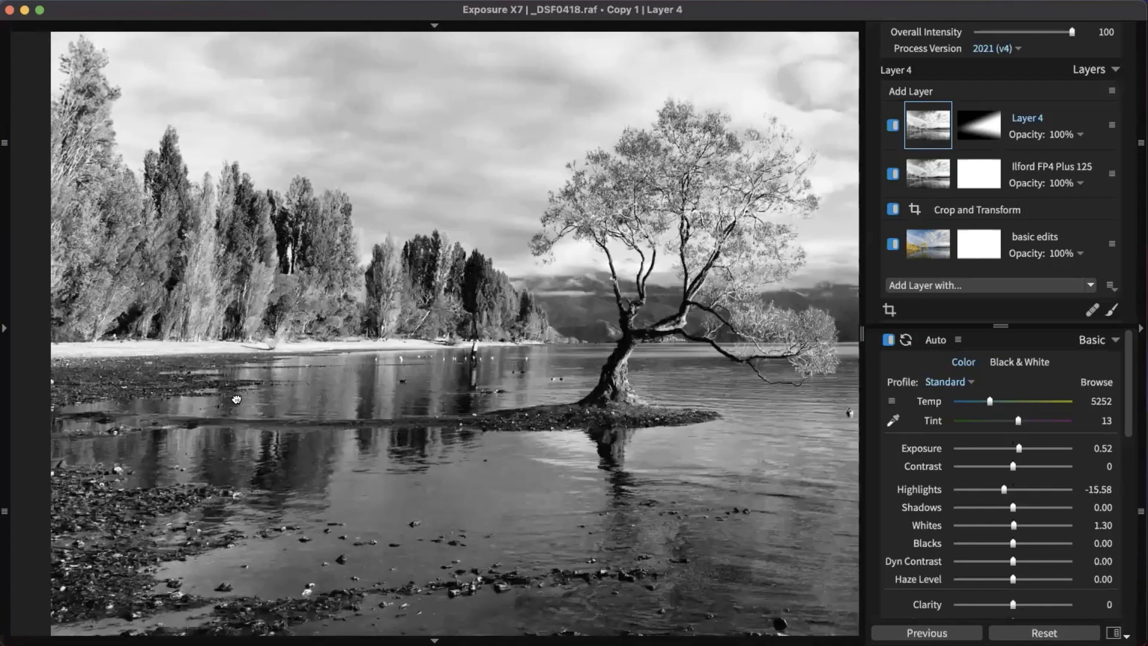
{"action": "left_click_drag", "start_coordinate": [414, 398], "coordinate": [389, 418]}
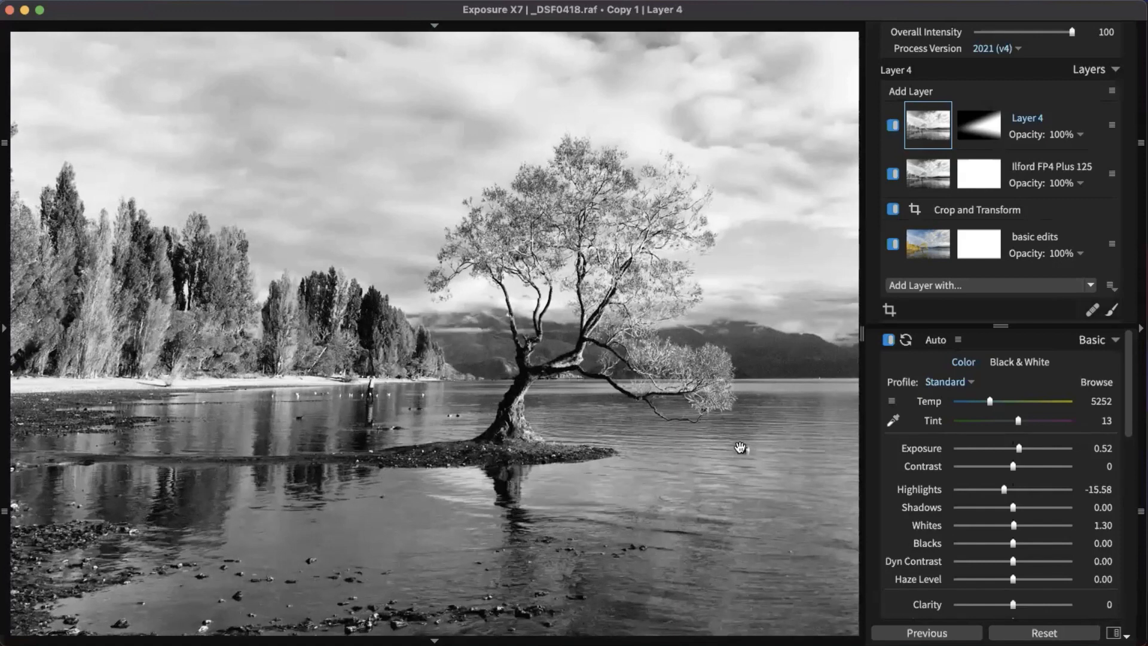
{"action": "left_click_drag", "start_coordinate": [554, 494], "coordinate": [476, 486]}
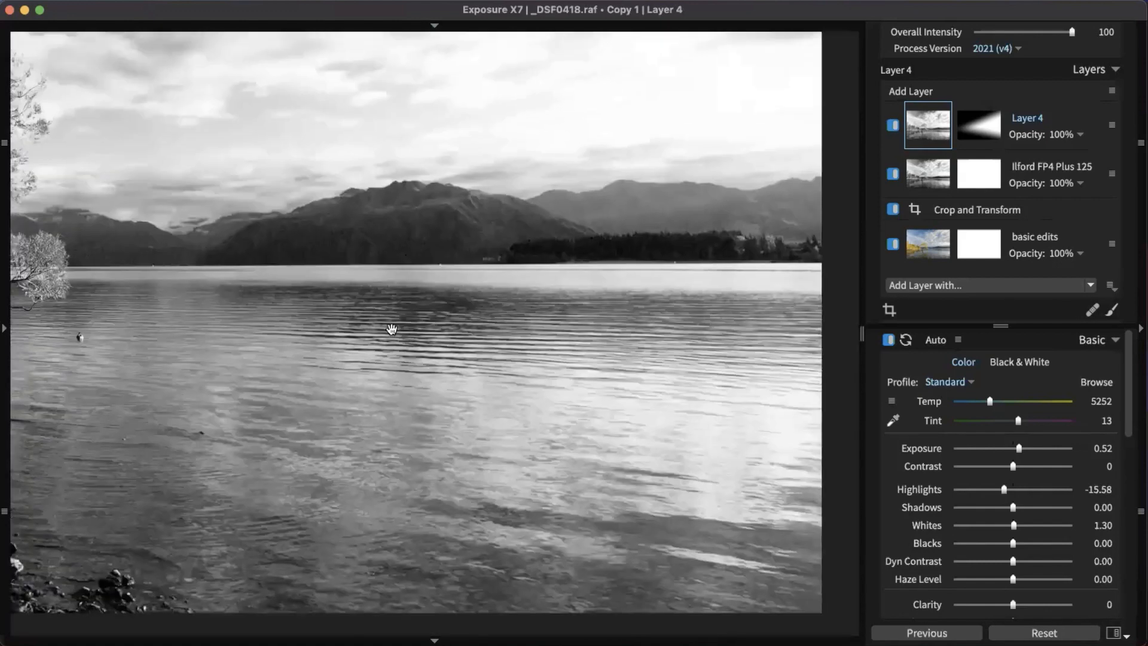
{"action": "left_click_drag", "start_coordinate": [390, 328], "coordinate": [672, 307]}
{"action": "left_click_drag", "start_coordinate": [444, 533], "coordinate": [628, 436]}
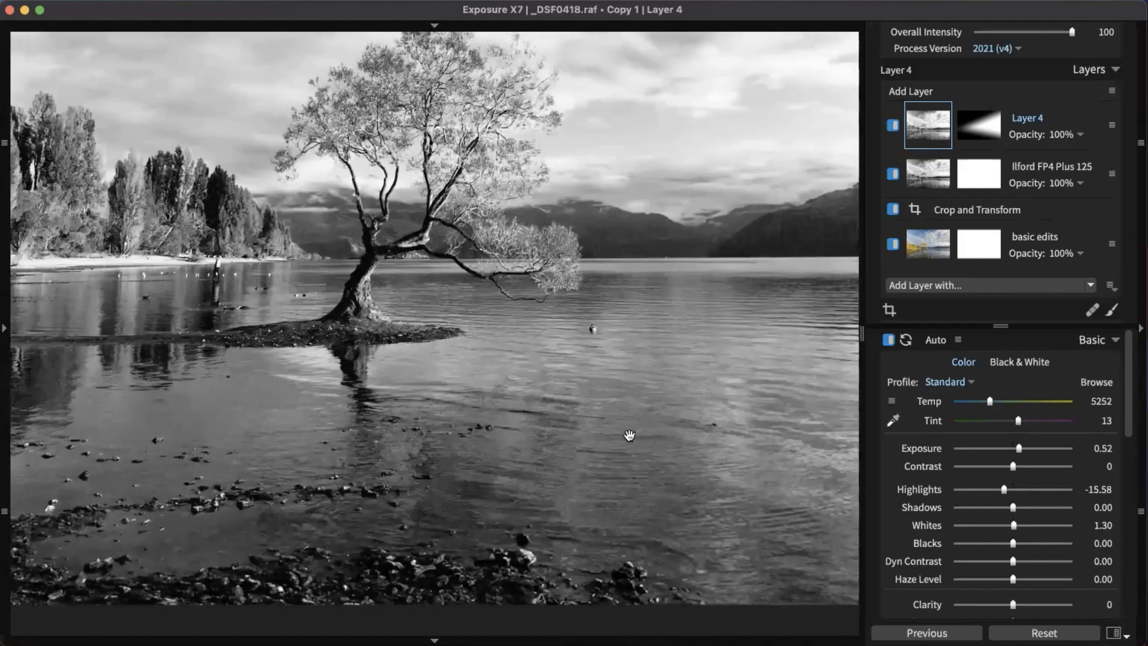
Step: Check the water surface between the tree and the foreground rocks at high magnification for distracting specks and debris
{"action": "scroll", "coordinate": [783, 442], "scroll_direction": "up", "scroll_amount": 10}
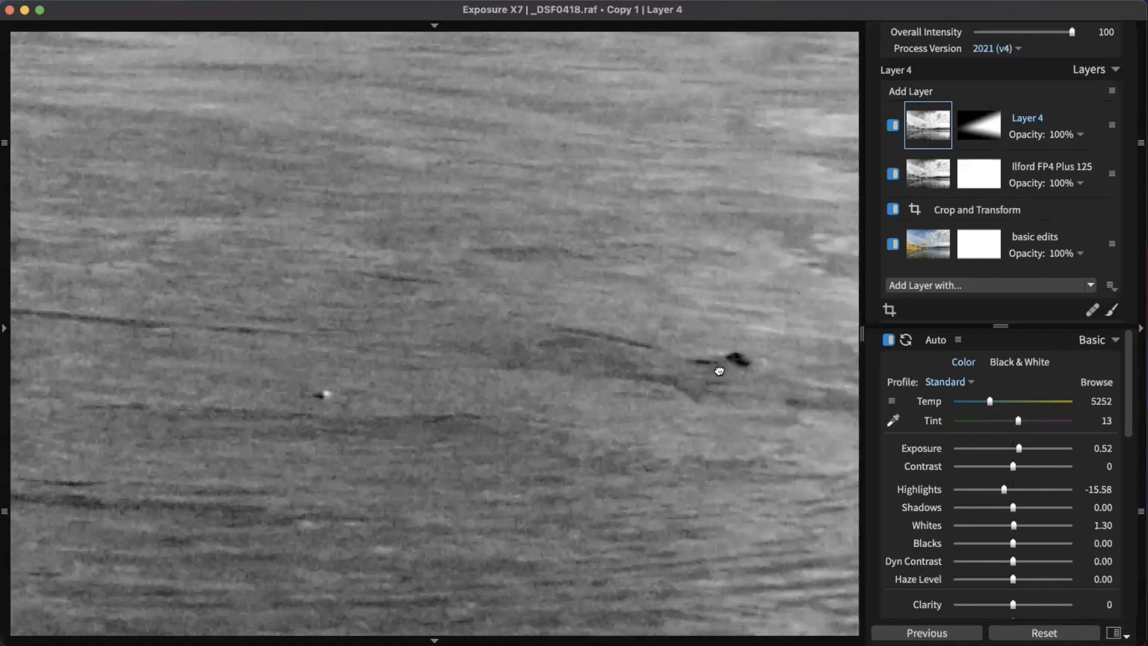
{"action": "left_click_drag", "start_coordinate": [725, 365], "coordinate": [273, 548]}
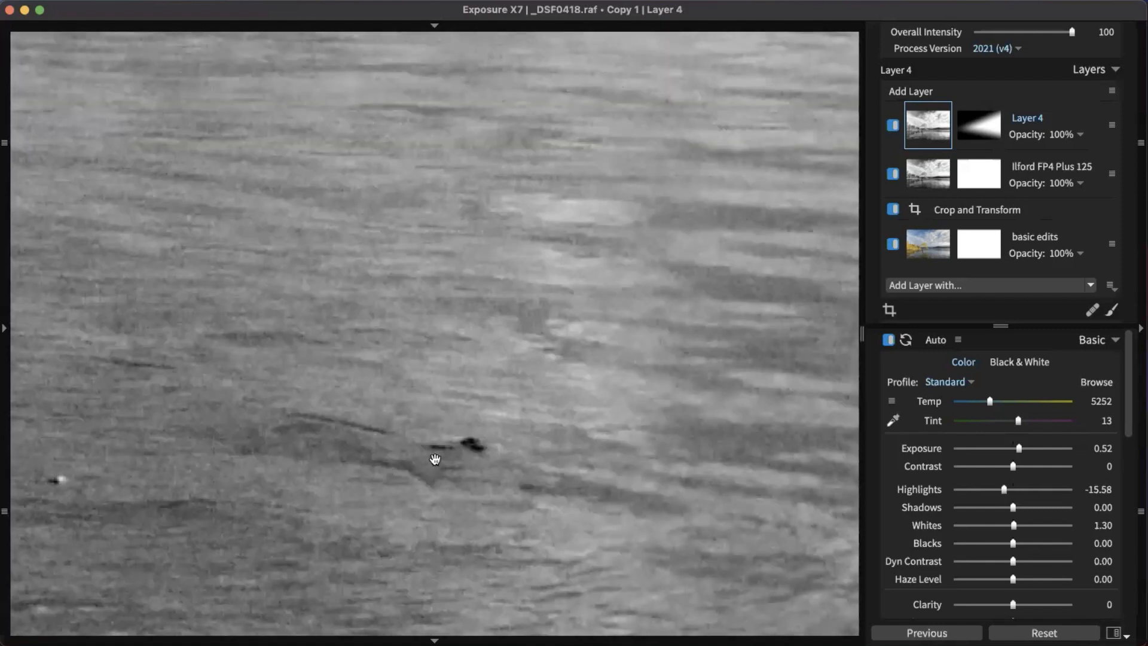
{"action": "left_click_drag", "start_coordinate": [510, 399], "coordinate": [662, 328]}
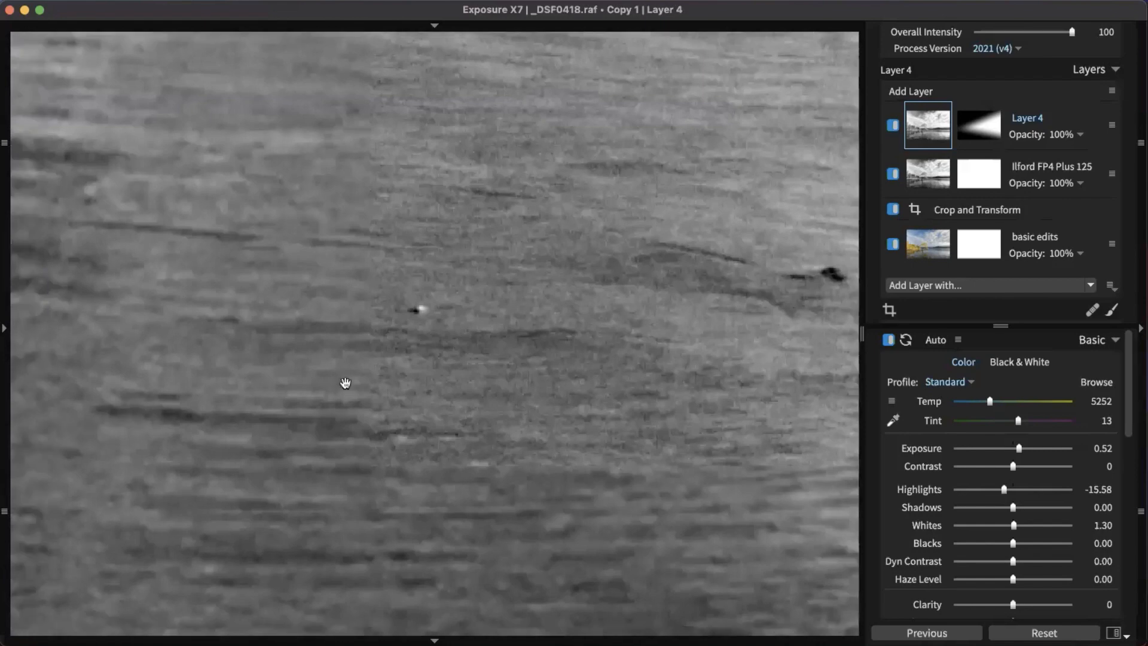
{"action": "left_click_drag", "start_coordinate": [346, 385], "coordinate": [595, 326]}
{"action": "scroll", "coordinate": [452, 379], "scroll_direction": "down", "scroll_amount": 2}
{"action": "left_click_drag", "start_coordinate": [446, 387], "coordinate": [849, 328]}
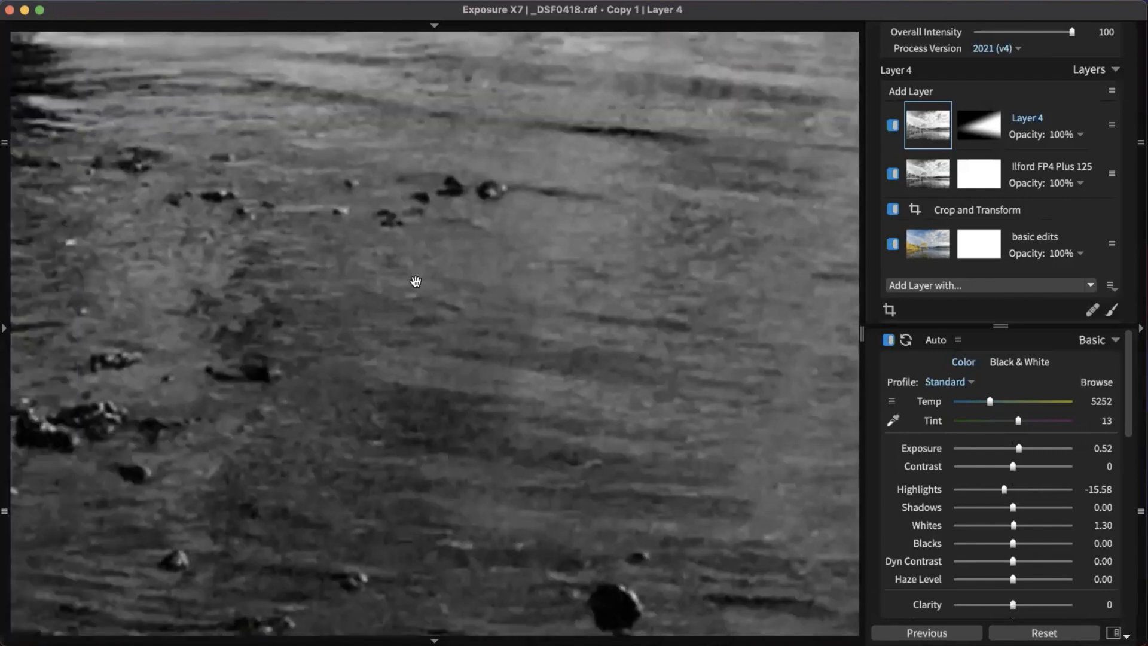
{"action": "scroll", "coordinate": [310, 275], "scroll_direction": "down", "scroll_amount": 3}
{"action": "scroll", "coordinate": [350, 300], "scroll_direction": "down", "scroll_amount": 3}
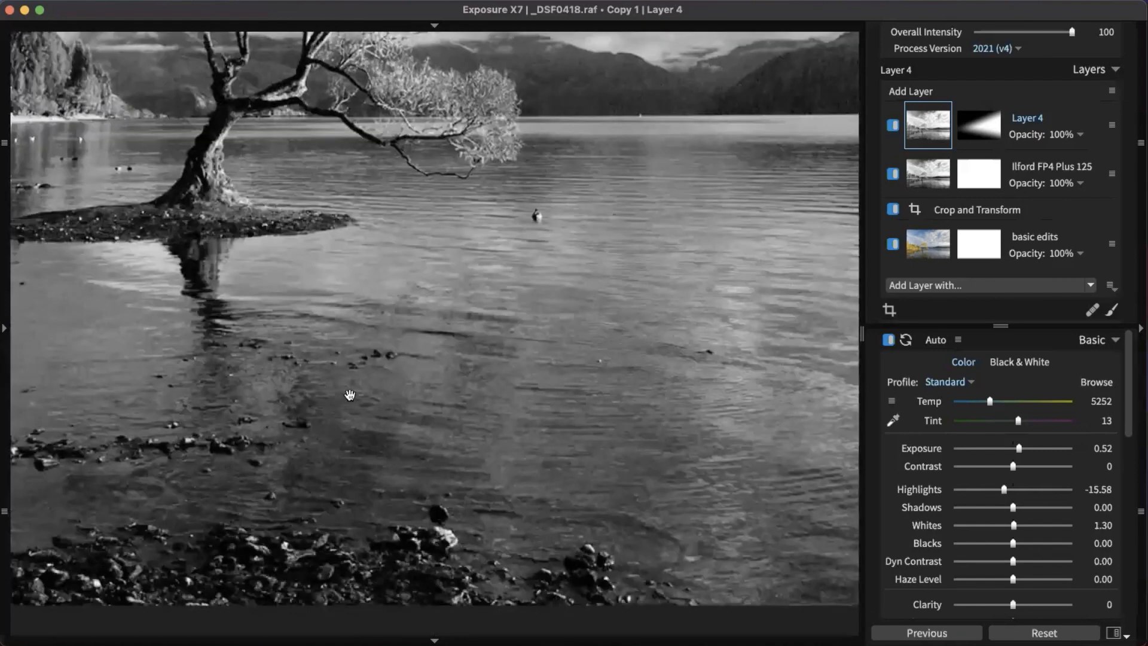
Step: Clone out the duck on the water with a size 71 spot brush set to Clone on the photo
{"action": "scroll", "coordinate": [350, 396], "scroll_direction": "up", "scroll_amount": 1}
{"action": "scroll", "coordinate": [659, 211], "scroll_direction": "up", "scroll_amount": 5}
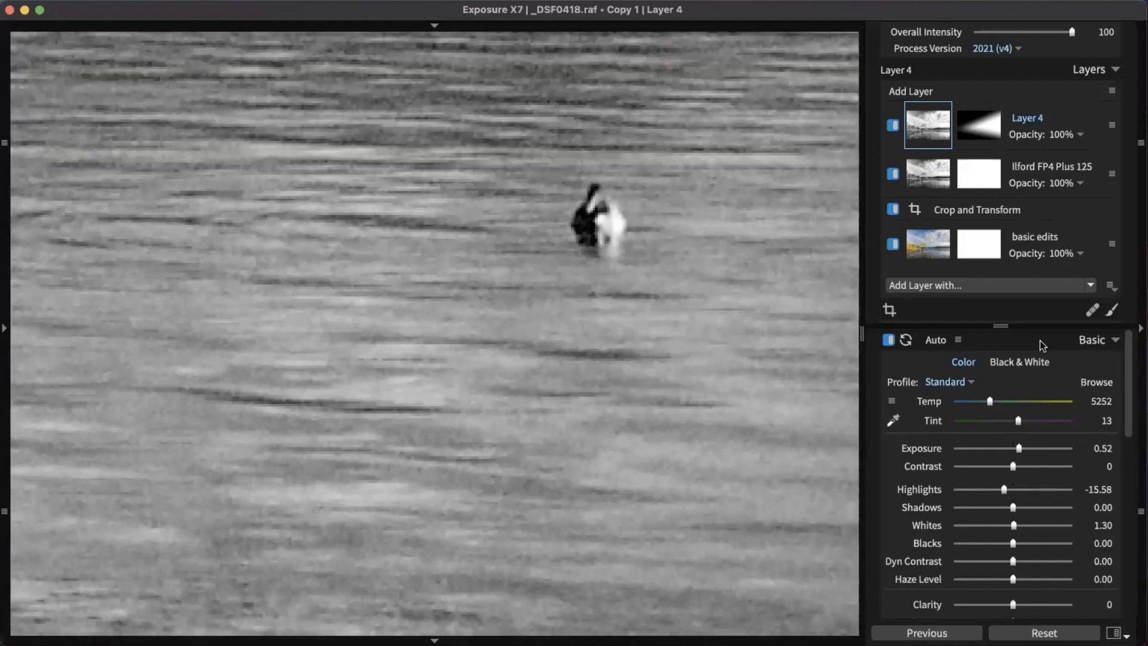
{"action": "left_click", "coordinate": [1092, 311]}
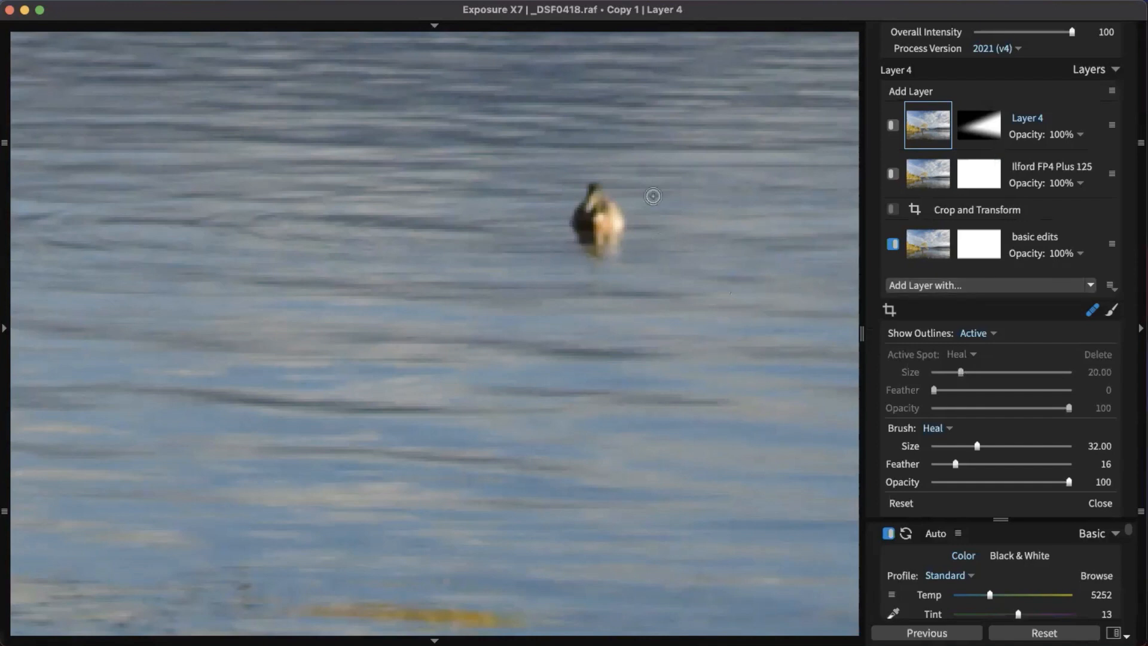
{"action": "key", "text": "bracketright"}
{"action": "key", "text": "bracketright"}
{"action": "key", "text": "bracketright"}
{"action": "key", "text": "bracketright"}
{"action": "key", "text": "bracketright"}
{"action": "key", "text": "bracketright"}
{"action": "key", "text": "bracketright"}
{"action": "key", "text": "bracketright"}
{"action": "left_click", "coordinate": [934, 428]}
{"action": "left_click", "coordinate": [950, 461]}
{"action": "mouse_move", "coordinate": [607, 235]}
{"action": "left_mouse_down"}
{"action": "mouse_move", "coordinate": [583, 218]}
{"action": "mouse_move", "coordinate": [594, 205]}
{"action": "left_mouse_up"}
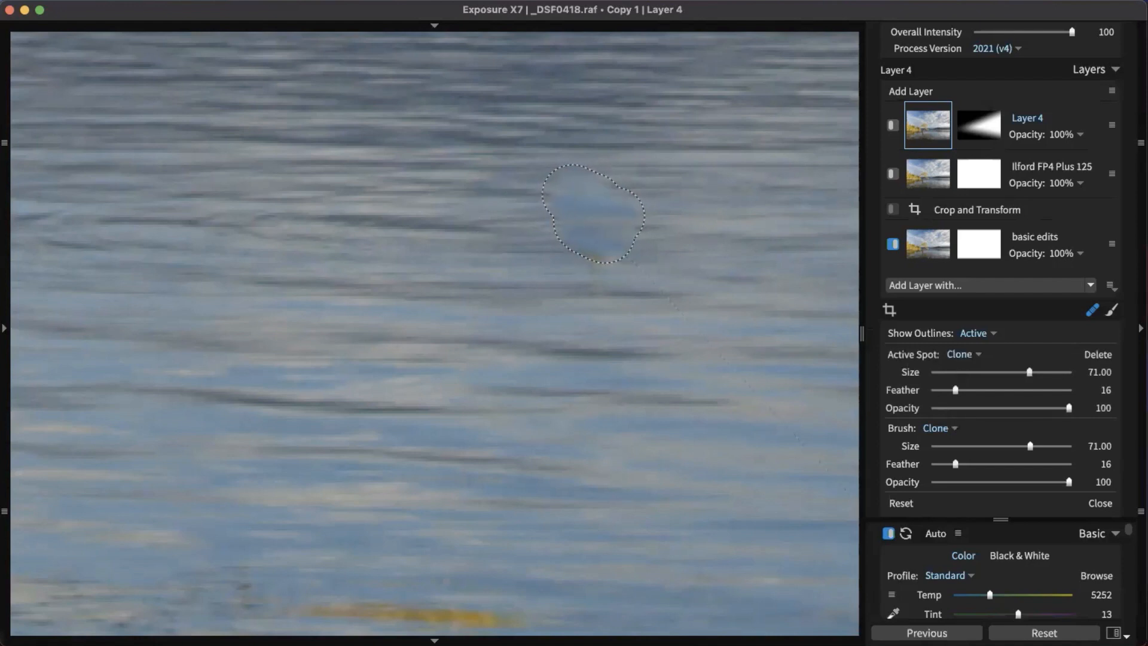
Step: Move the clone source for the duck spot to the rippled water just left of the spot
{"action": "scroll", "coordinate": [763, 439], "scroll_direction": "down", "scroll_amount": 5}
{"action": "scroll", "coordinate": [772, 478], "scroll_direction": "down", "scroll_amount": 3}
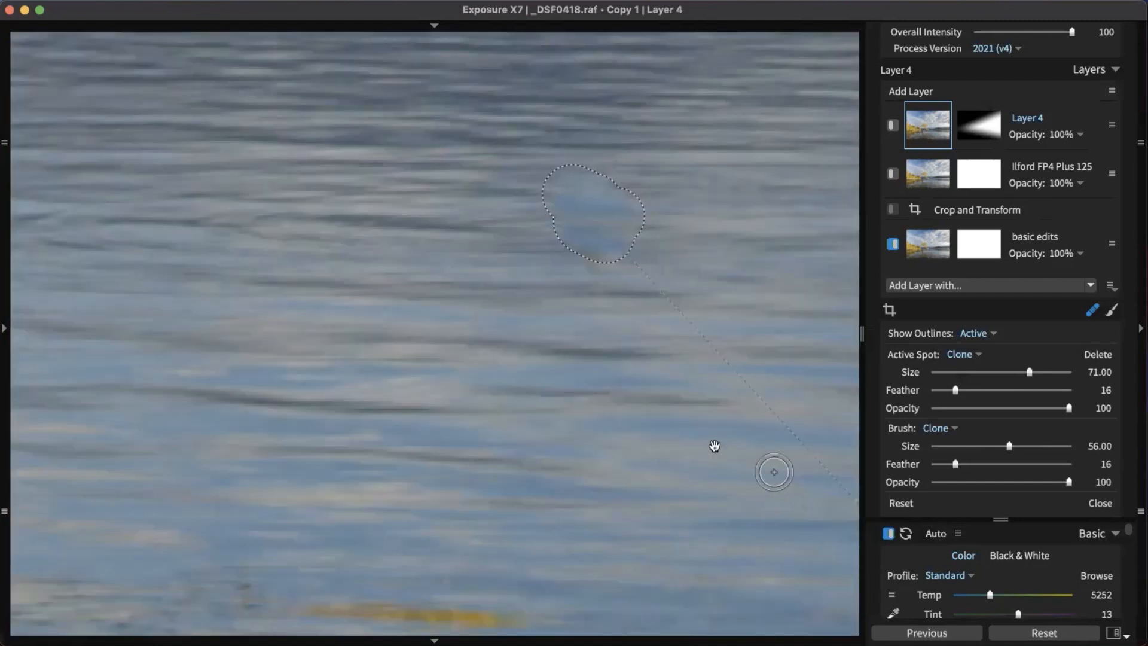
{"action": "left_click_drag", "start_coordinate": [713, 448], "coordinate": [391, 373]}
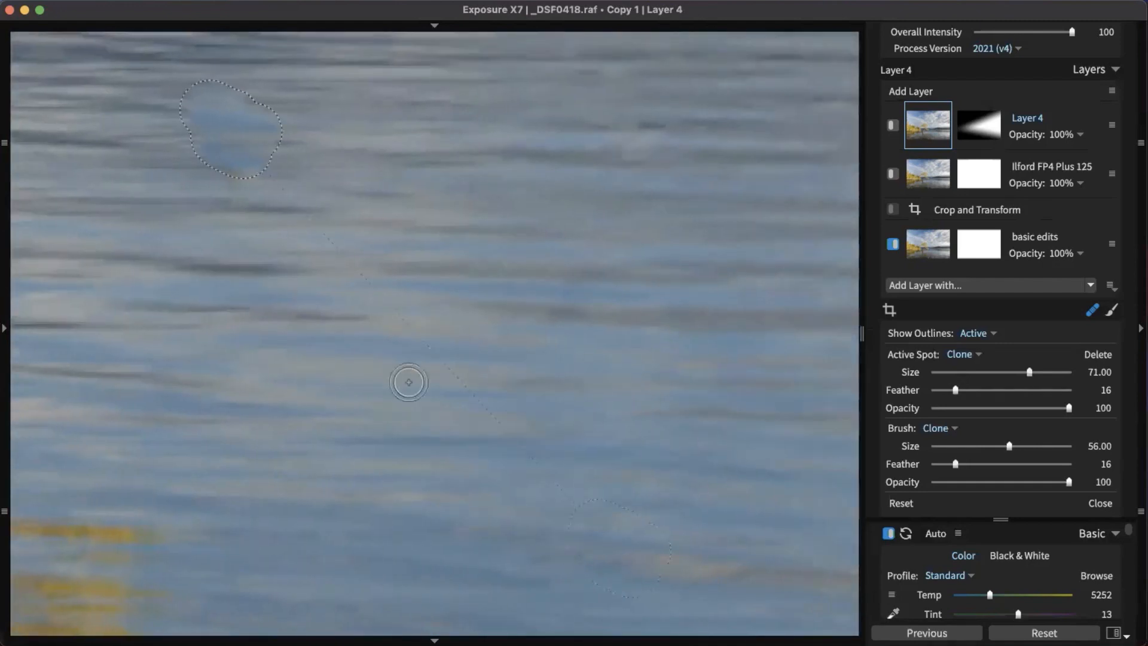
{"action": "mouse_move", "coordinate": [620, 548]}
{"action": "left_mouse_down"}
{"action": "mouse_move", "coordinate": [574, 395]}
{"action": "mouse_move", "coordinate": [522, 282]}
{"action": "mouse_move", "coordinate": [604, 191]}
{"action": "mouse_move", "coordinate": [233, 192]}
{"action": "mouse_move", "coordinate": [8, 282]}
{"action": "left_mouse_up"}
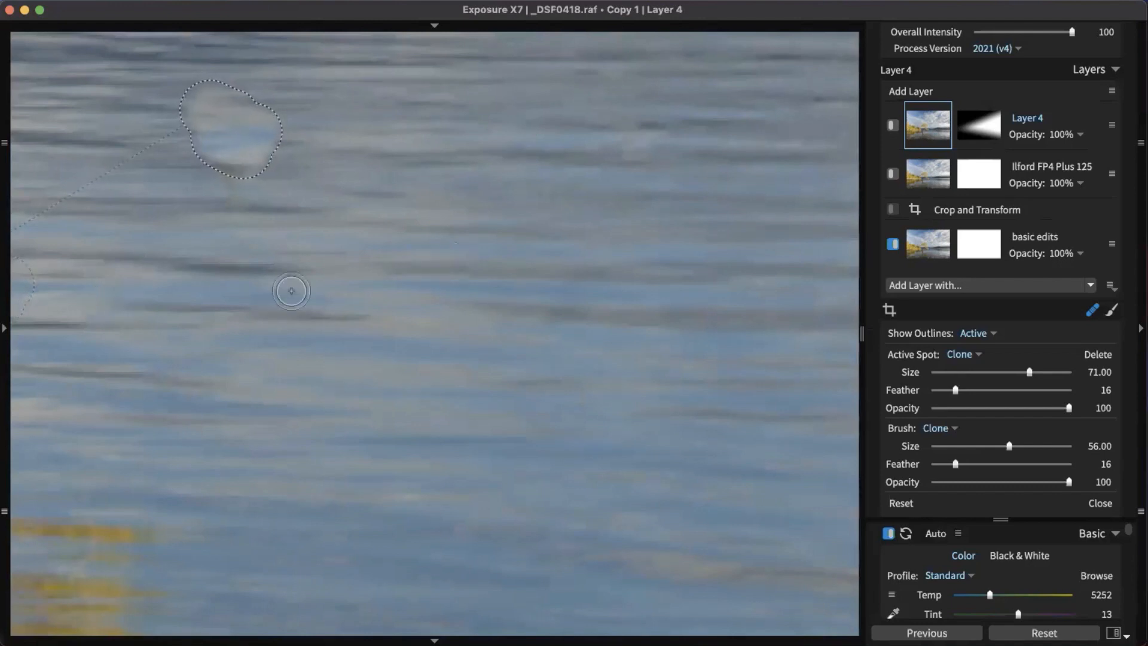
{"action": "left_click_drag", "start_coordinate": [203, 272], "coordinate": [550, 319]}
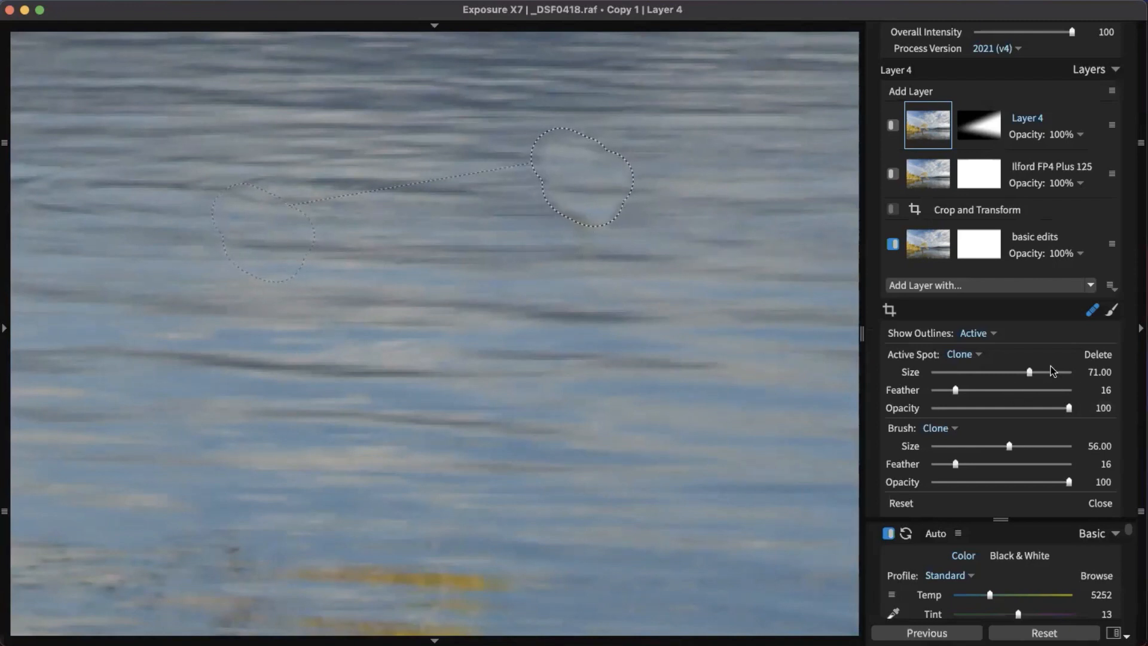
Step: Set the active duck clone spot's size to 78.14 and its feather to 52
{"action": "left_click_drag", "start_coordinate": [1034, 367], "coordinate": [1041, 374]}
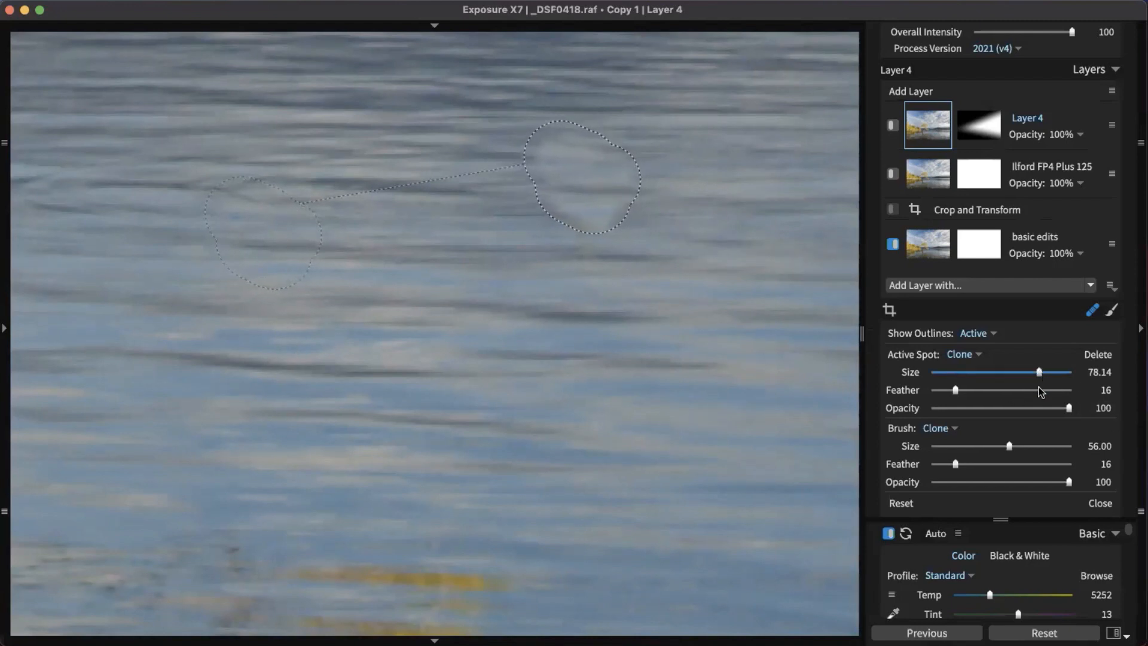
{"action": "left_click", "coordinate": [973, 390]}
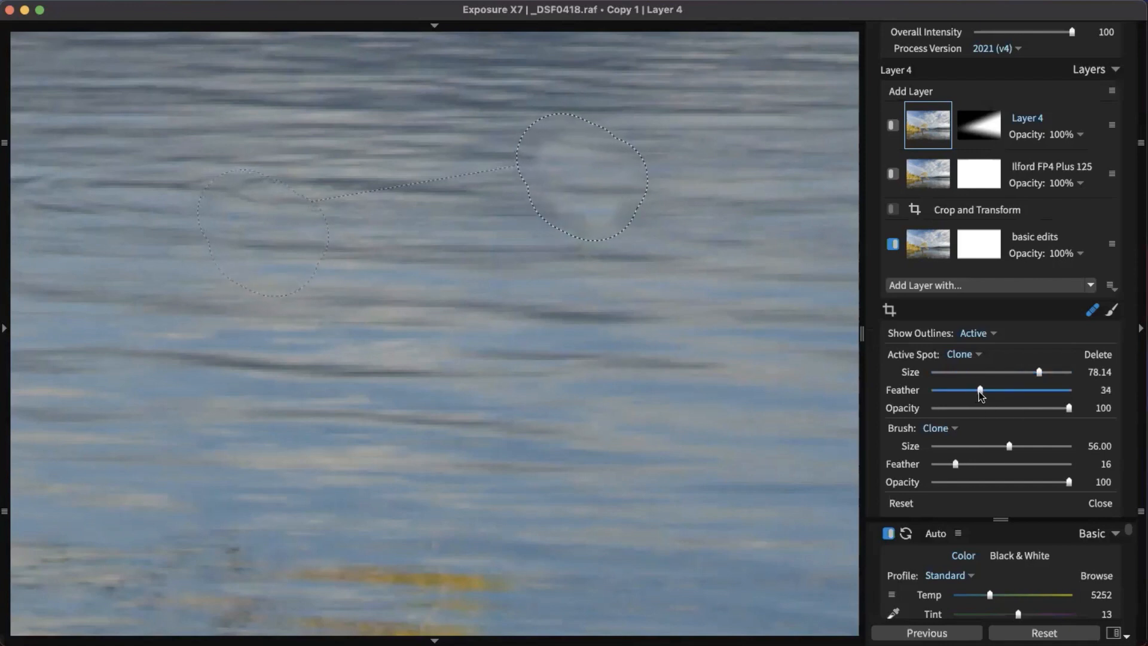
{"action": "left_click_drag", "start_coordinate": [981, 392], "coordinate": [991, 394]}
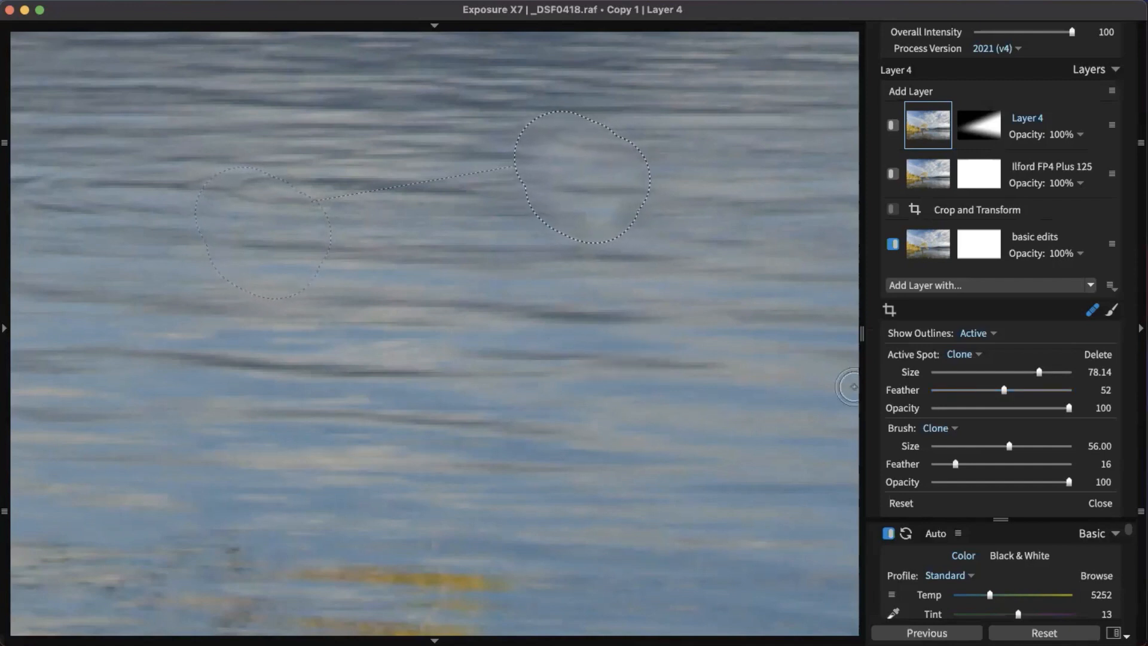
{"action": "scroll", "coordinate": [789, 381], "scroll_direction": "down", "scroll_amount": 3}
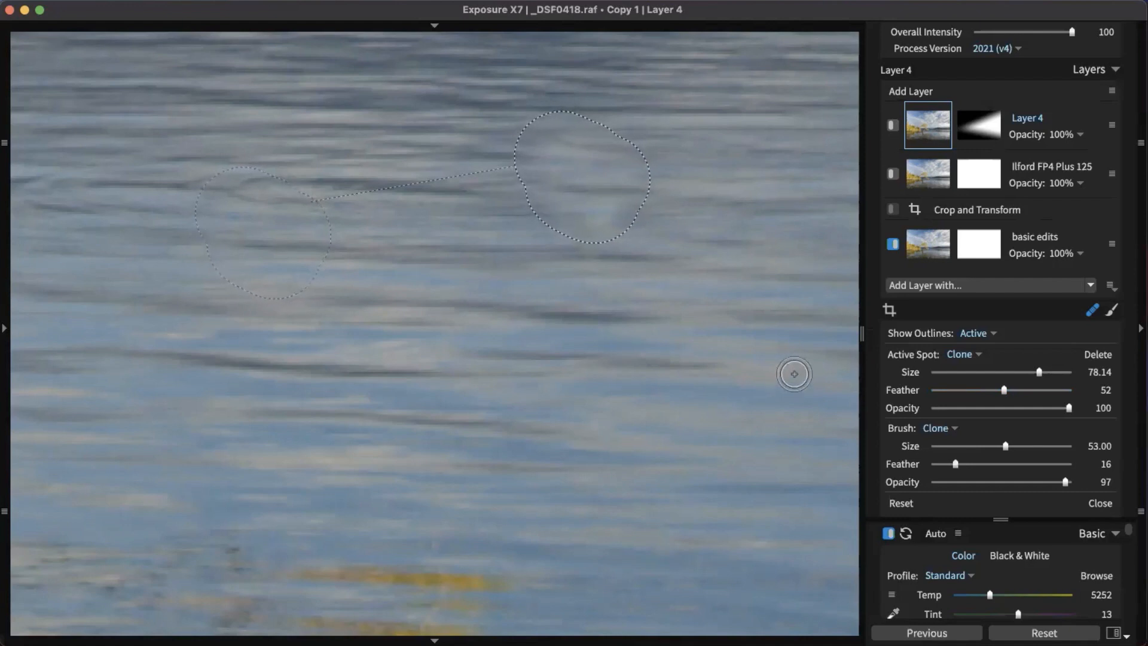
Step: Clone out the two pale stones along the photo's left edge with a size 26 brush
{"action": "key", "text": "super+minus"}
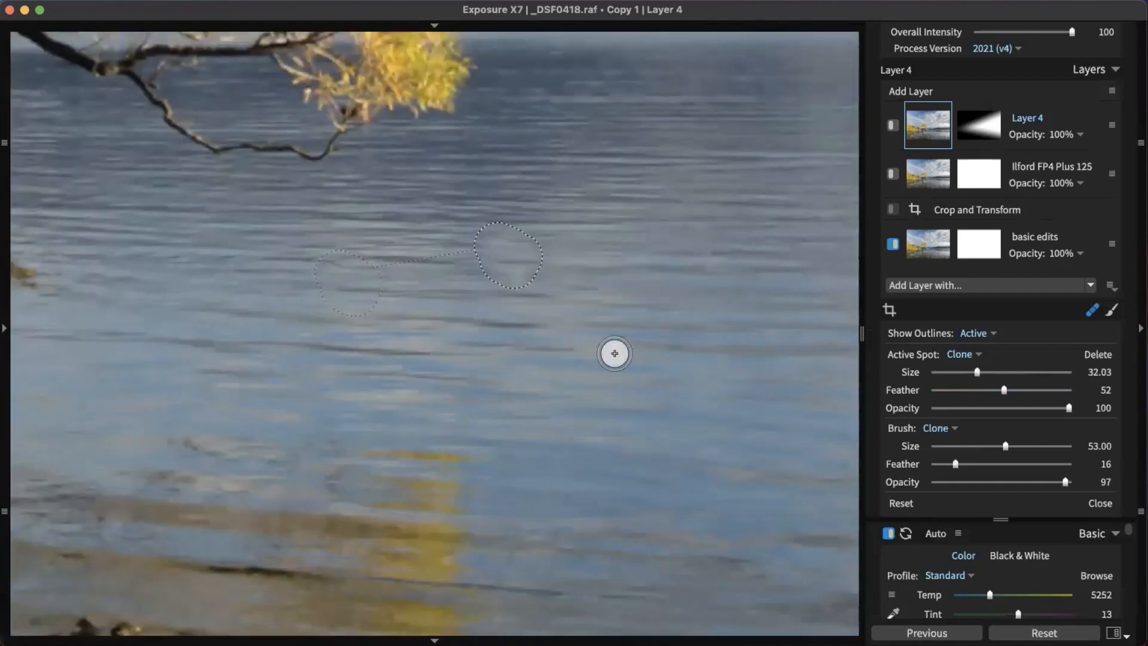
{"action": "key", "text": "super+minus"}
{"action": "key", "text": "space"}
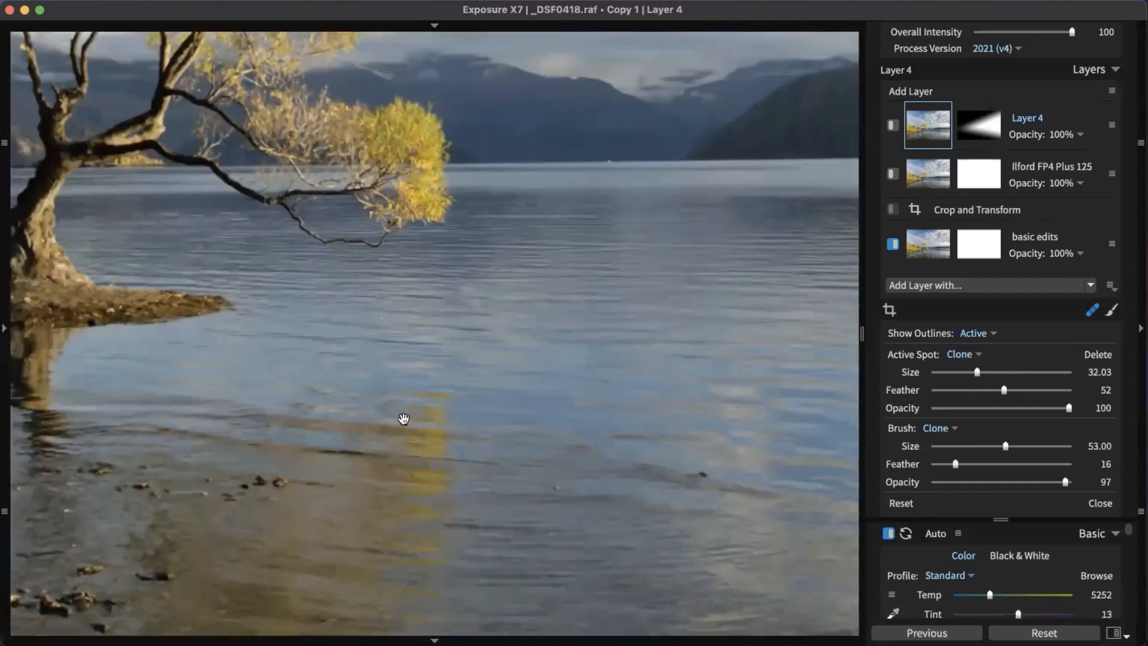
{"action": "left_click_drag", "start_coordinate": [404, 418], "coordinate": [801, 379]}
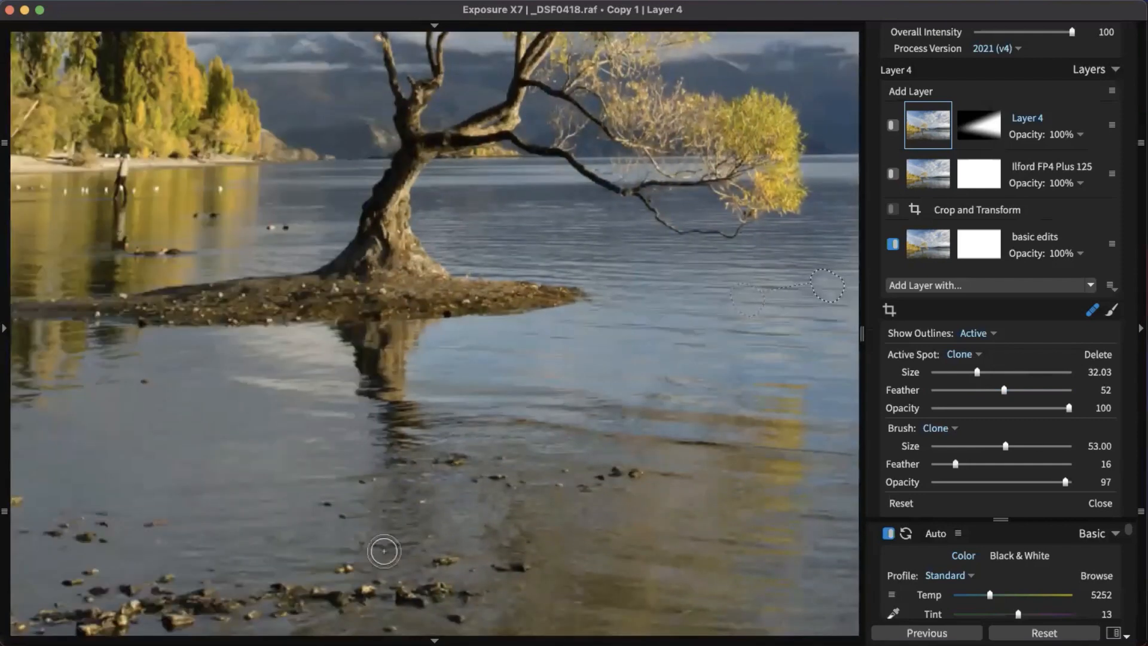
{"action": "key", "text": "space"}
{"action": "mouse_move", "coordinate": [315, 479]}
{"action": "left_mouse_down"}
{"action": "mouse_move", "coordinate": [890, 407]}
{"action": "mouse_move", "coordinate": [890, 385]}
{"action": "left_mouse_up"}
{"action": "left_click_drag", "start_coordinate": [318, 362], "coordinate": [728, 321]}
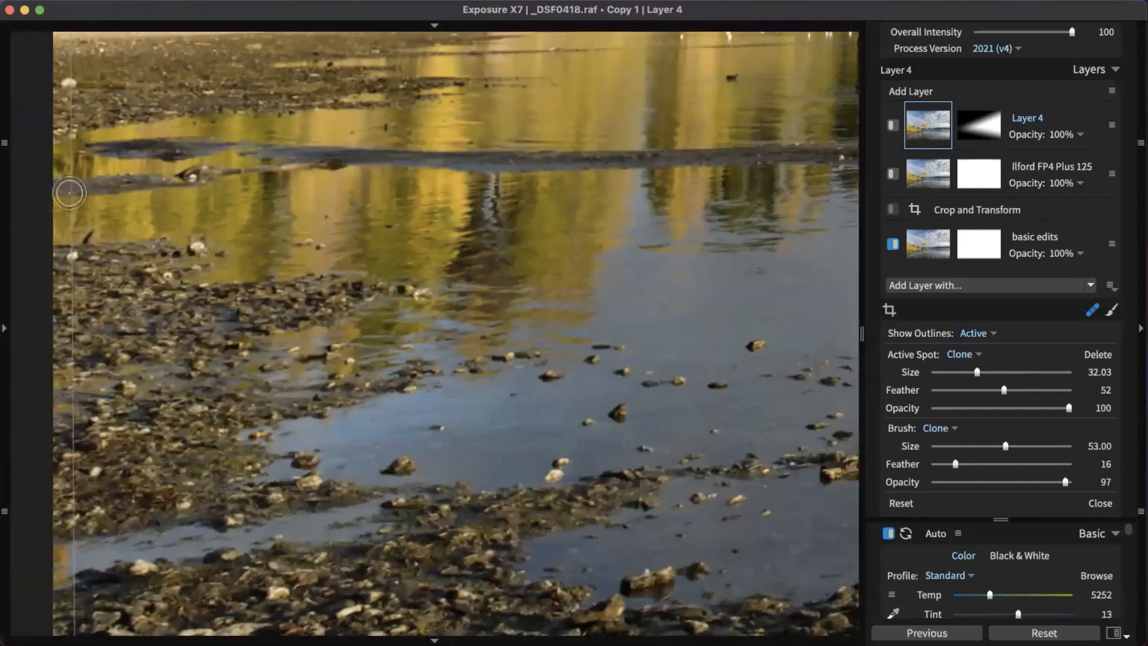
{"action": "key", "text": "bracketleft"}
{"action": "key", "text": "bracketleft"}
{"action": "key", "text": "bracketleft"}
{"action": "left_click", "coordinate": [143, 346]}
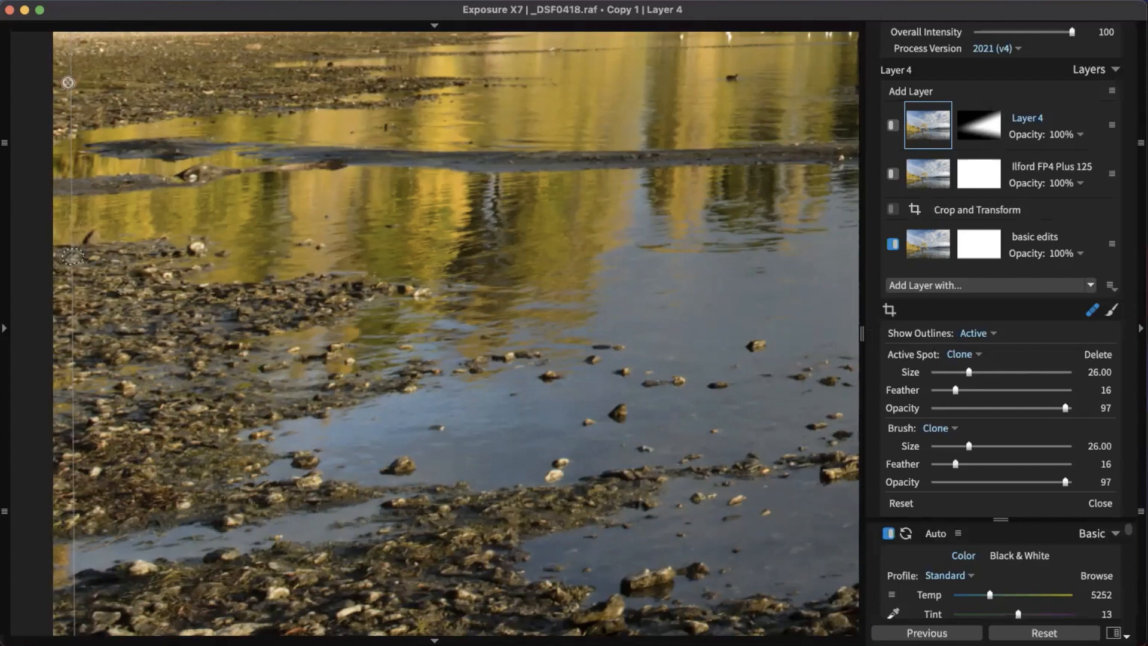
{"action": "left_click", "coordinate": [67, 83]}
Step: Inspect the foreground shore and the whole retouched photo, and leave spot healing to return to the black-and-white rendering
{"action": "left_click_drag", "start_coordinate": [550, 402], "coordinate": [209, 198]}
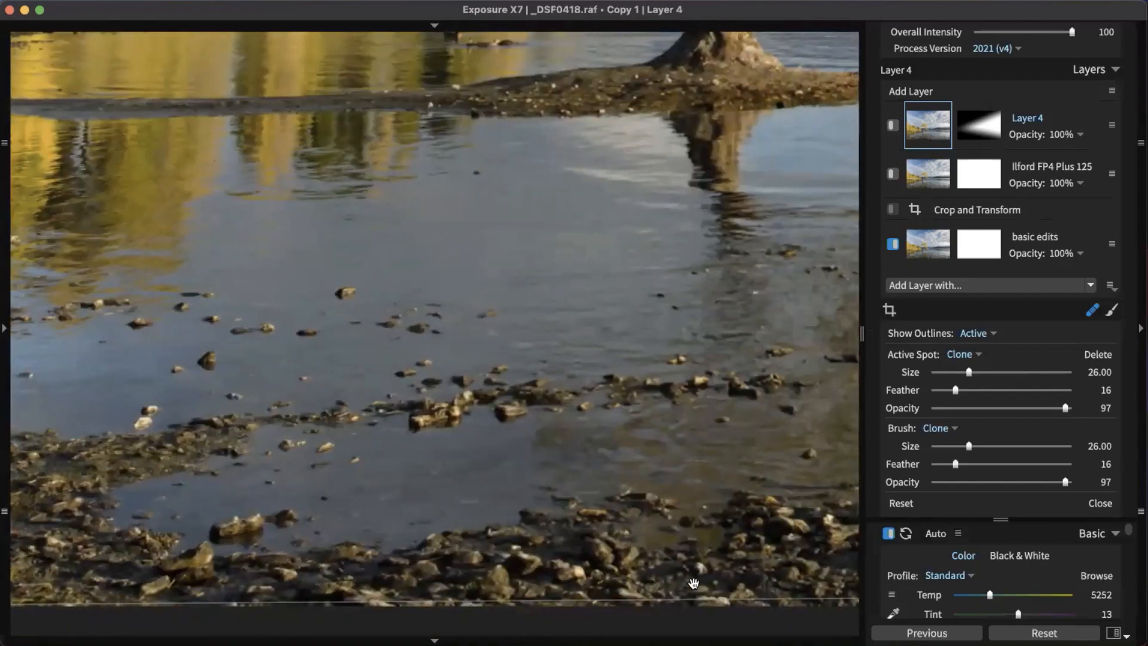
{"action": "key", "text": "super+z"}
{"action": "scroll", "coordinate": [694, 528], "scroll_direction": "down", "scroll_amount": 5}
{"action": "key", "text": "super+minus"}
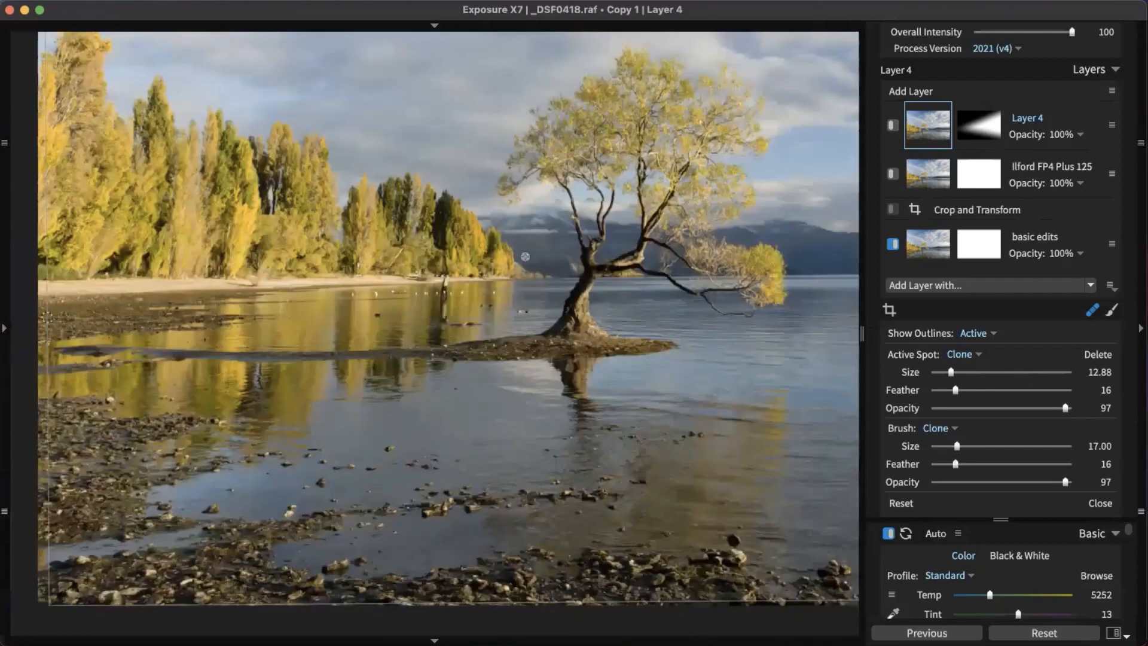
{"action": "key", "text": "super+minus"}
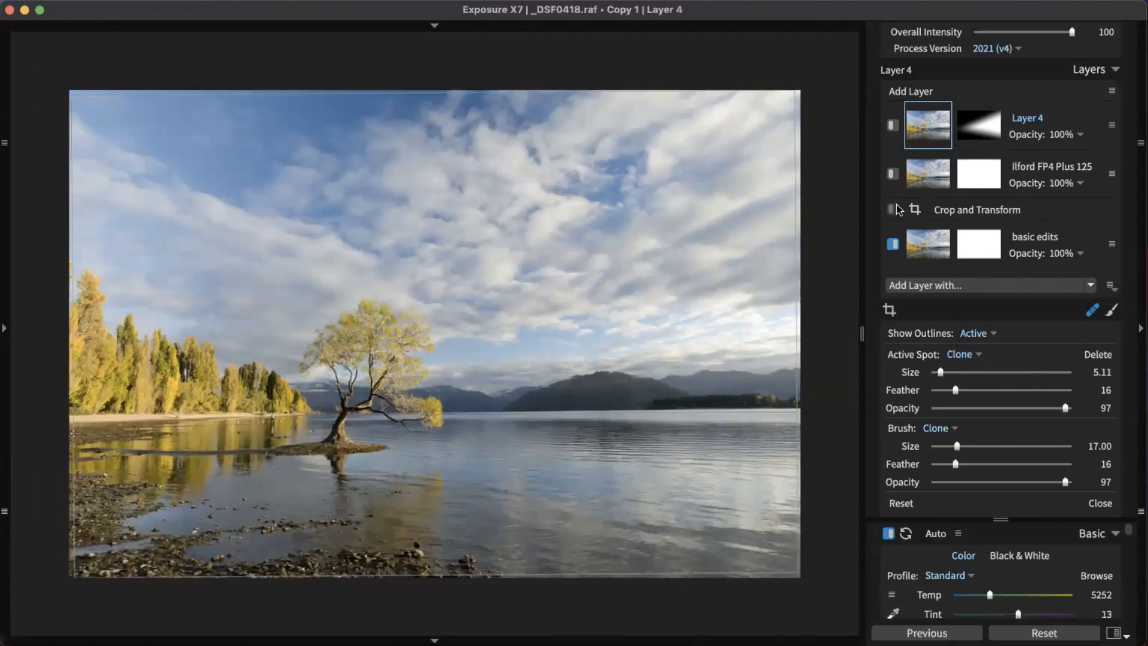
{"action": "left_click", "coordinate": [1091, 316]}
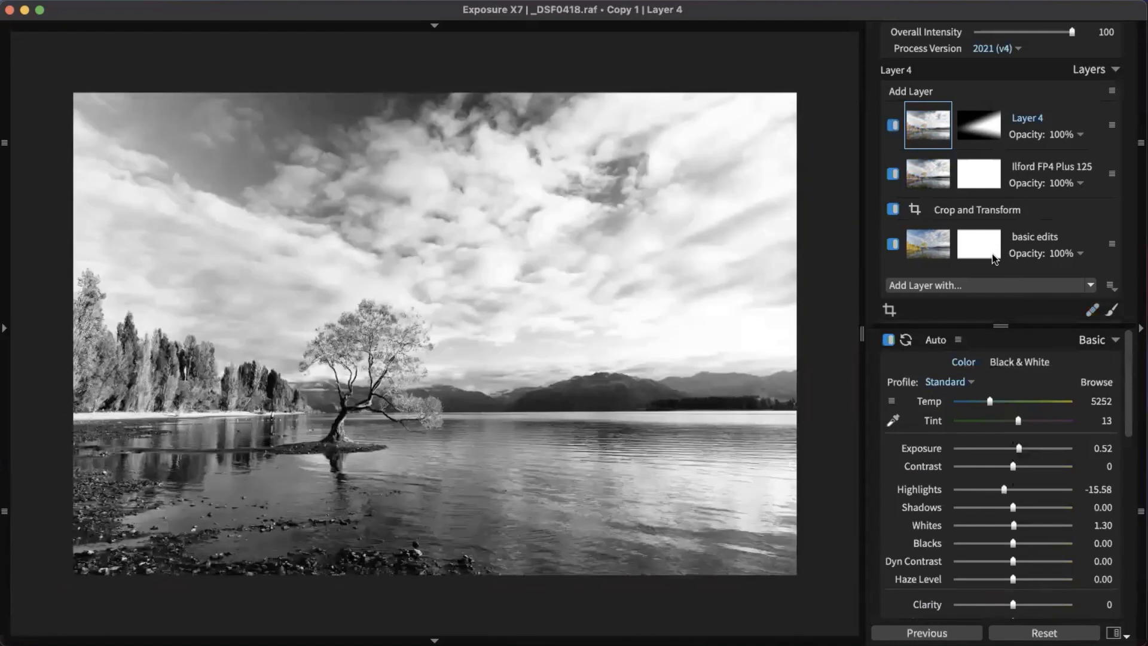
Step: Open the Vignette settings of the Ilford FP4 Plus 125 layer and set the vignette amount to 100
{"action": "mouse_move", "coordinate": [992, 253]}
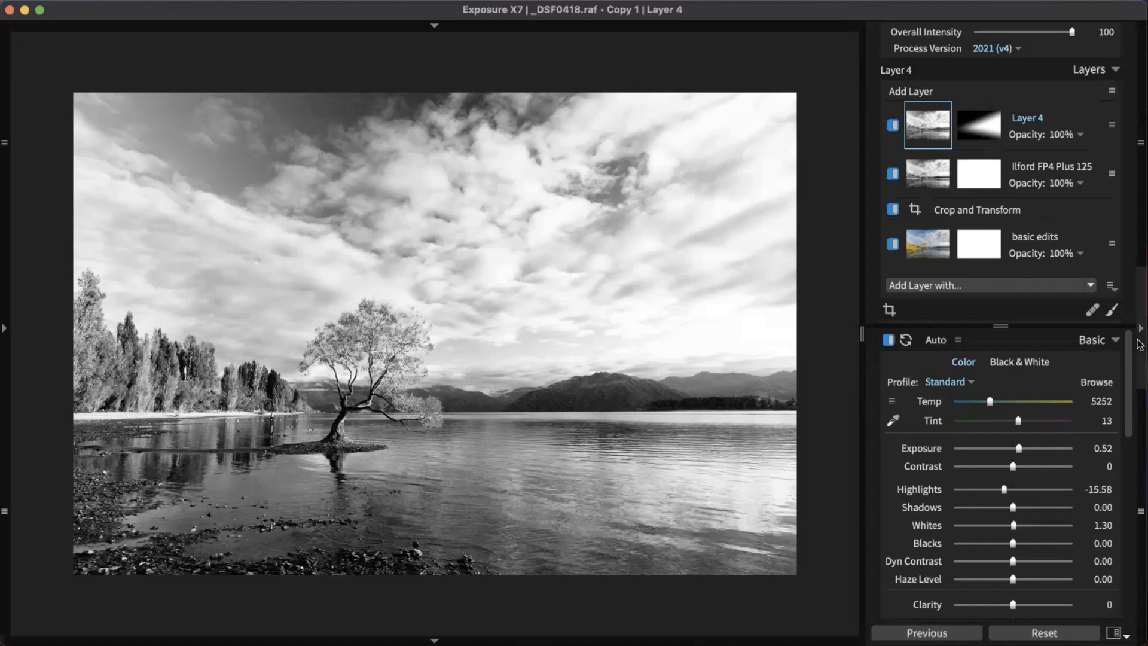
{"action": "left_click", "coordinate": [934, 180]}
{"action": "left_click_drag", "start_coordinate": [1129, 377], "coordinate": [1134, 454]}
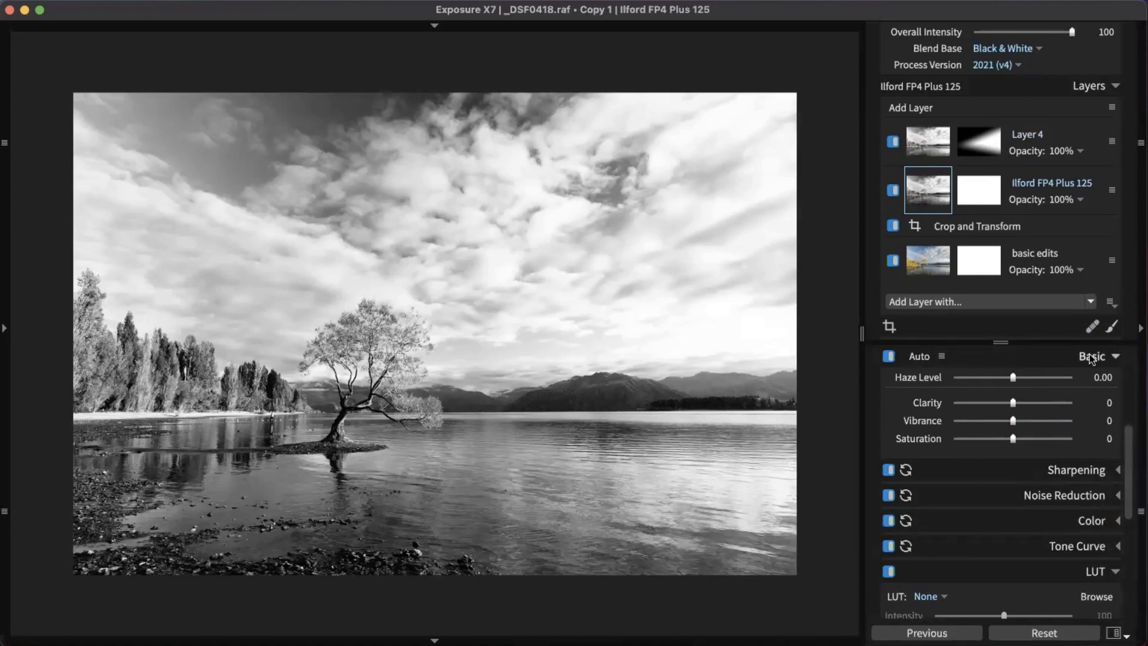
{"action": "scroll", "coordinate": [1094, 358], "scroll_direction": "down", "scroll_amount": 4}
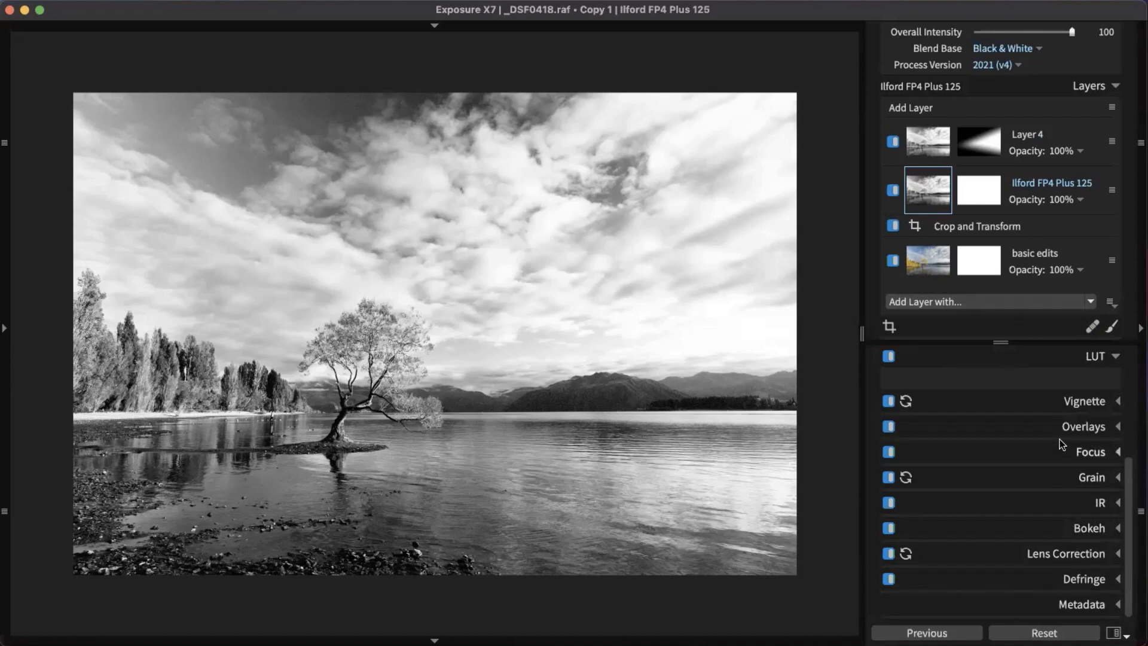
{"action": "left_click", "coordinate": [1076, 402]}
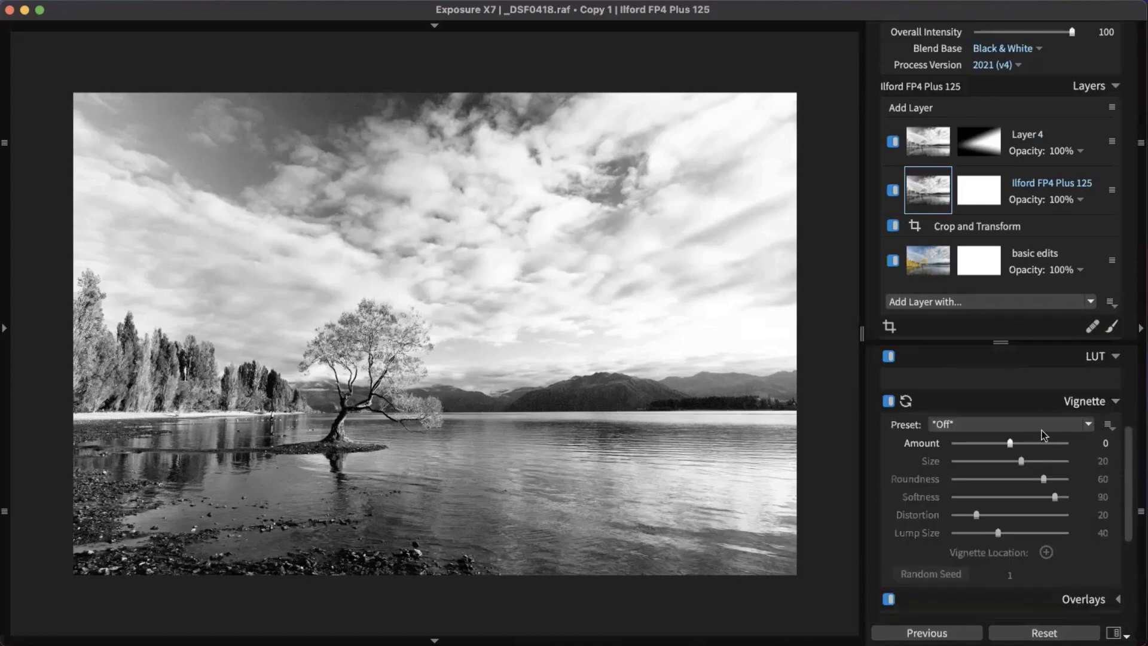
{"action": "left_click_drag", "start_coordinate": [1010, 443], "coordinate": [1094, 444]}
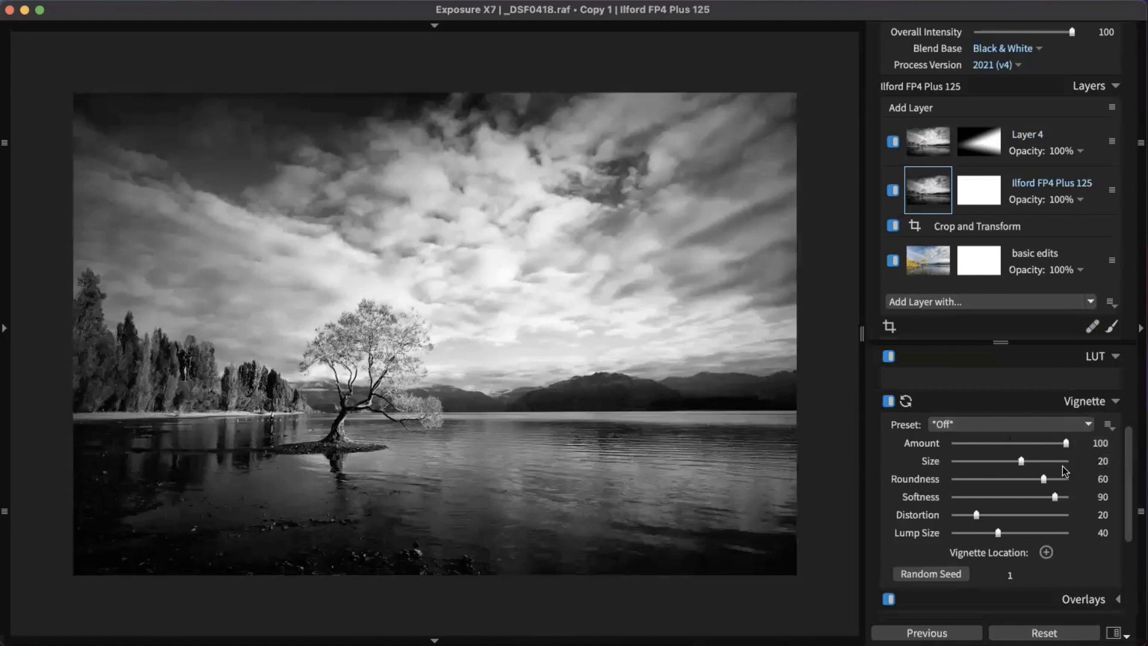
Step: Shape the vignette with roundness -100, softness 0 and size 3
{"action": "mouse_move", "coordinate": [976, 497]}
{"action": "left_mouse_down"}
{"action": "mouse_move", "coordinate": [1001, 502]}
{"action": "mouse_move", "coordinate": [955, 492]}
{"action": "left_mouse_up"}
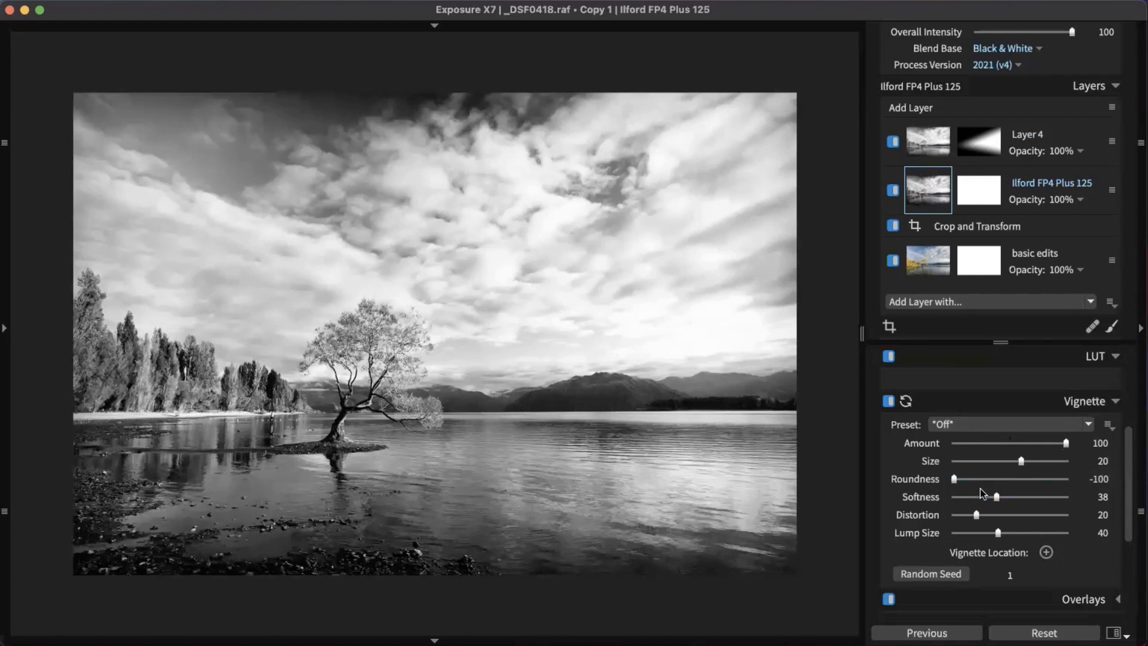
{"action": "left_click_drag", "start_coordinate": [966, 499], "coordinate": [934, 500]}
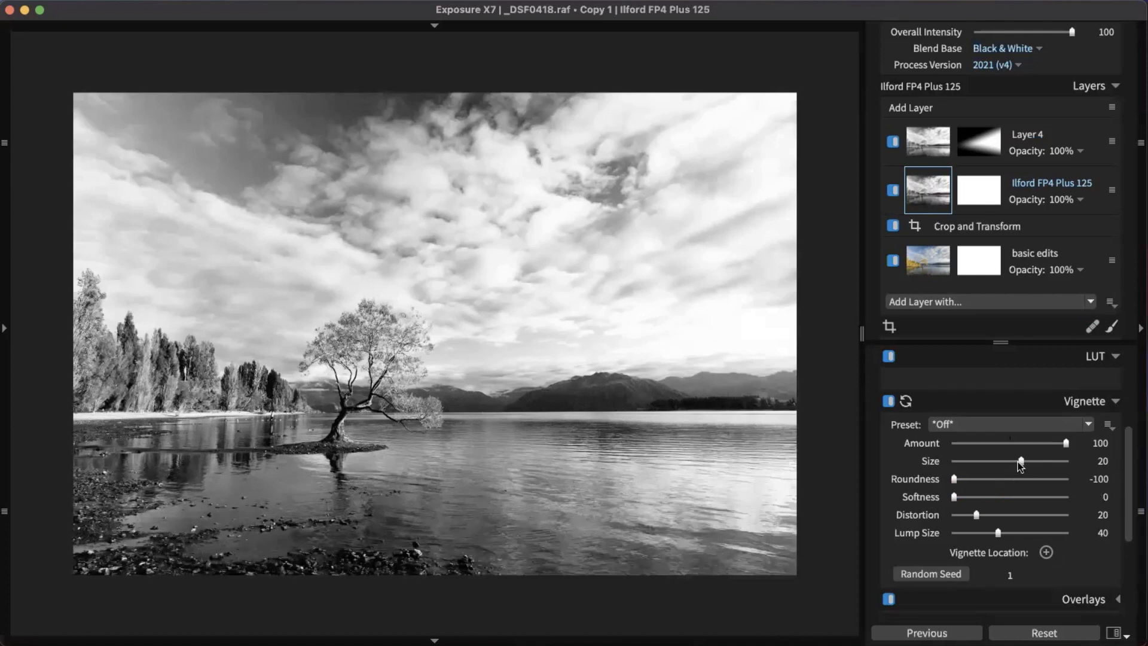
{"action": "mouse_move", "coordinate": [1018, 462]}
{"action": "left_mouse_down"}
{"action": "mouse_move", "coordinate": [997, 463]}
{"action": "mouse_move", "coordinate": [1010, 467]}
{"action": "left_mouse_up"}
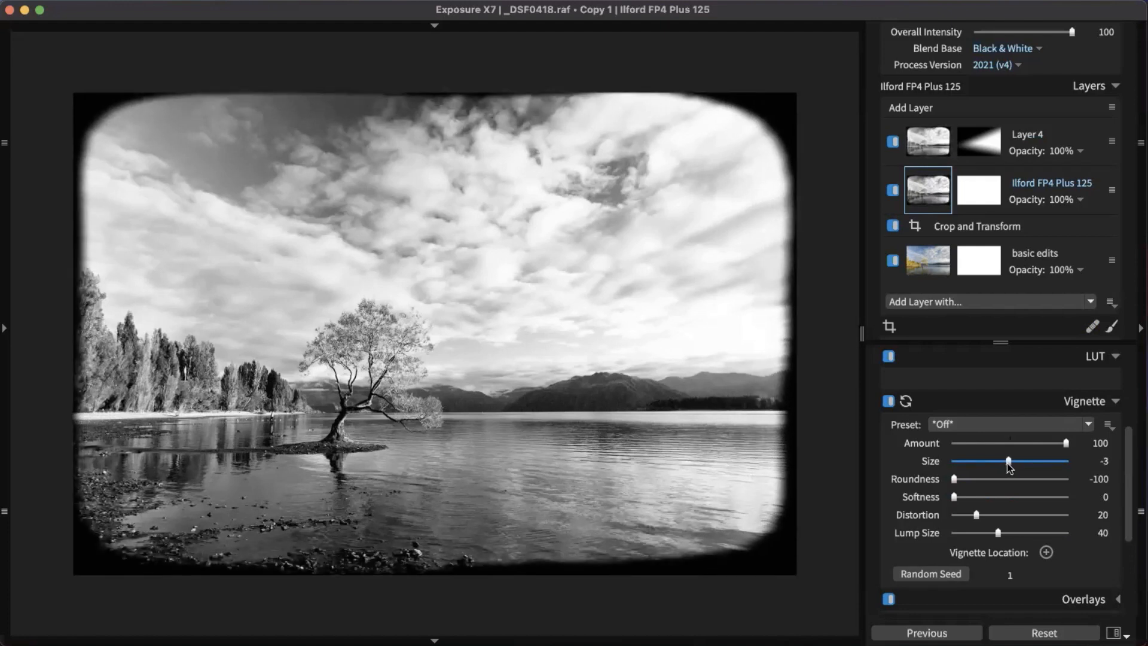
{"action": "left_click_drag", "start_coordinate": [1010, 467], "coordinate": [1010, 467]}
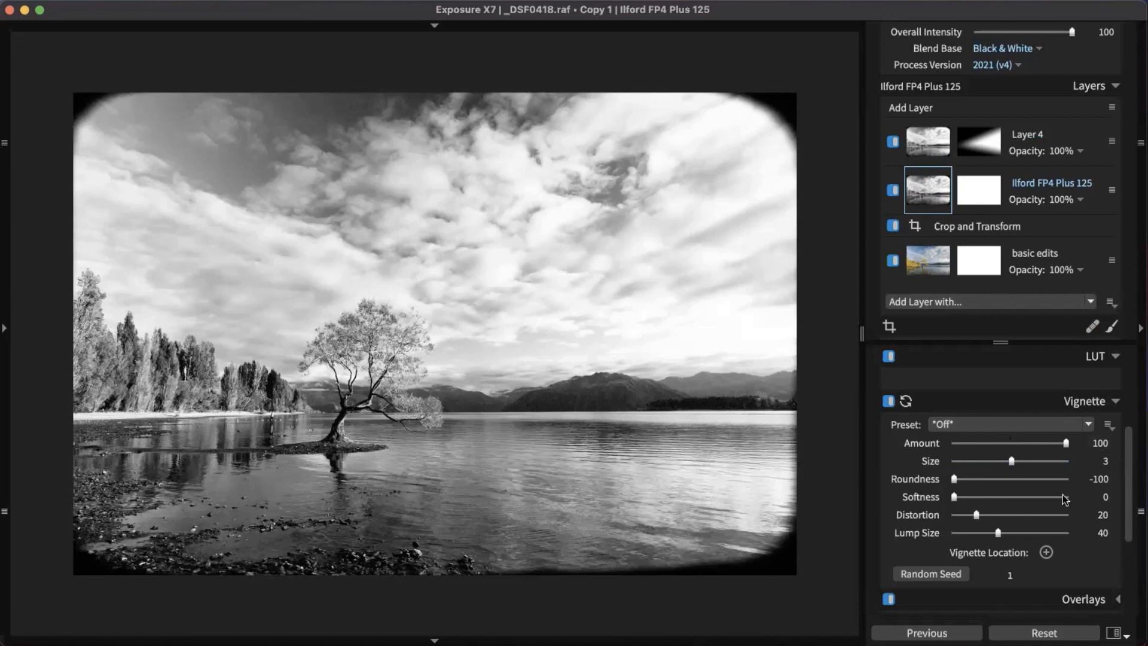
Step: Reduce the vignette amount to 12 for a subtle darkening at the photo's corners
{"action": "left_click_drag", "start_coordinate": [1066, 444], "coordinate": [1017, 447]}
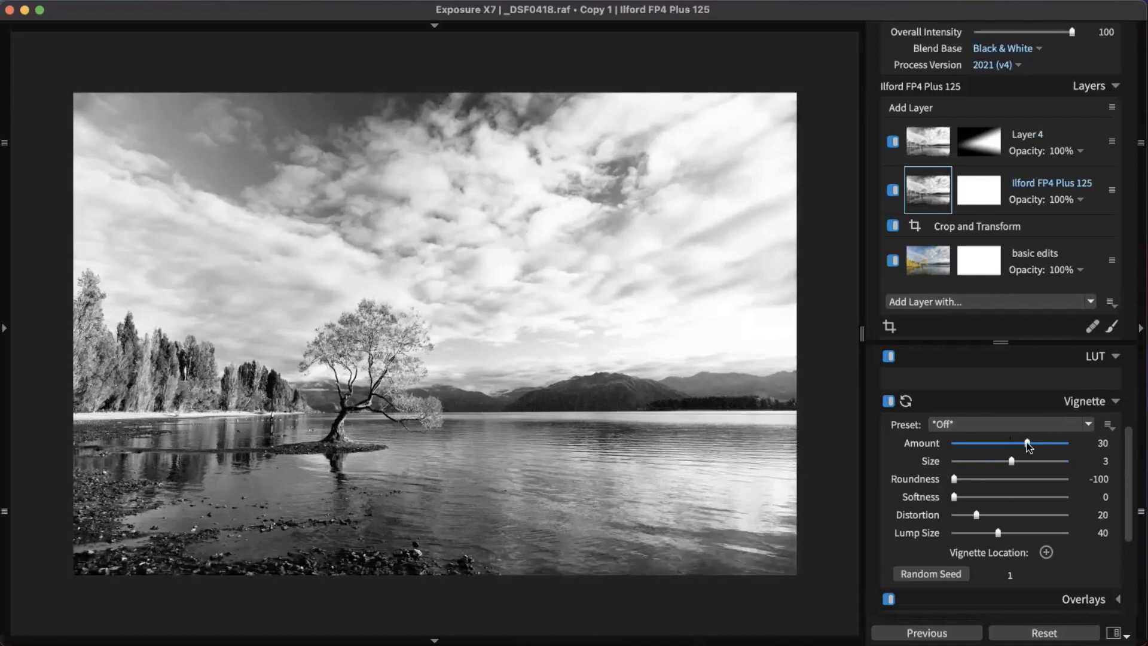
{"action": "double_click", "coordinate": [1021, 445]}
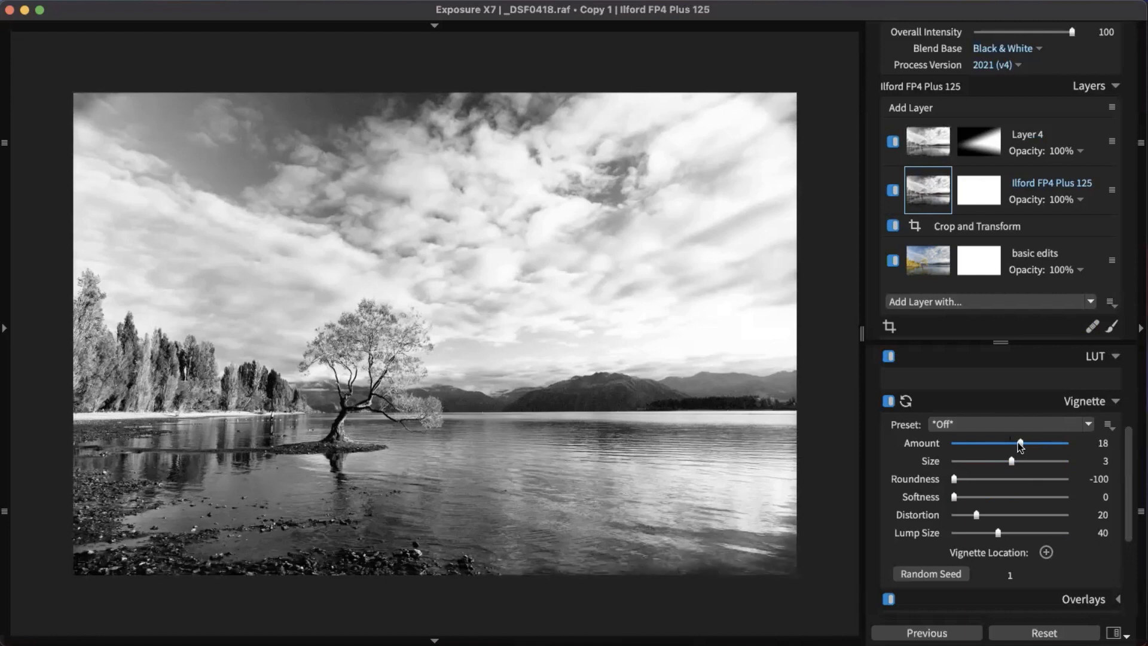
{"action": "left_click", "coordinate": [1016, 443]}
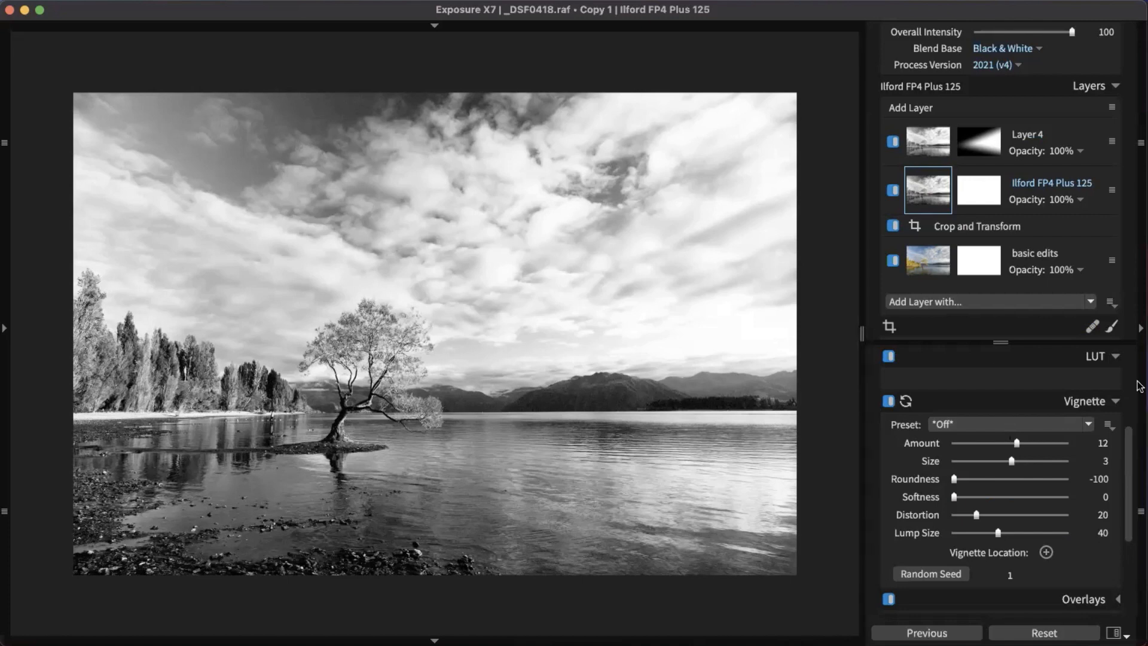
Step: Collapse the Vignette and LUT settings of the Ilford FP4 Plus 125 layer
{"action": "left_click", "coordinate": [1099, 402]}
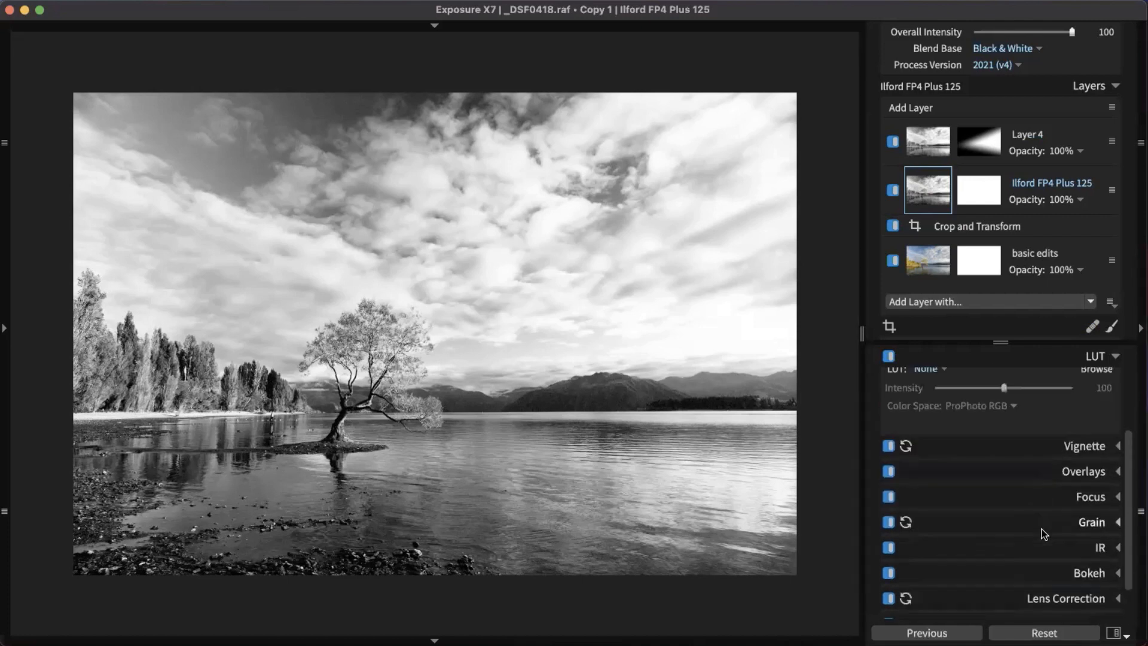
{"action": "scroll", "coordinate": [1042, 529], "scroll_direction": "up", "scroll_amount": 3}
{"action": "scroll", "coordinate": [1042, 529], "scroll_direction": "up", "scroll_amount": 2}
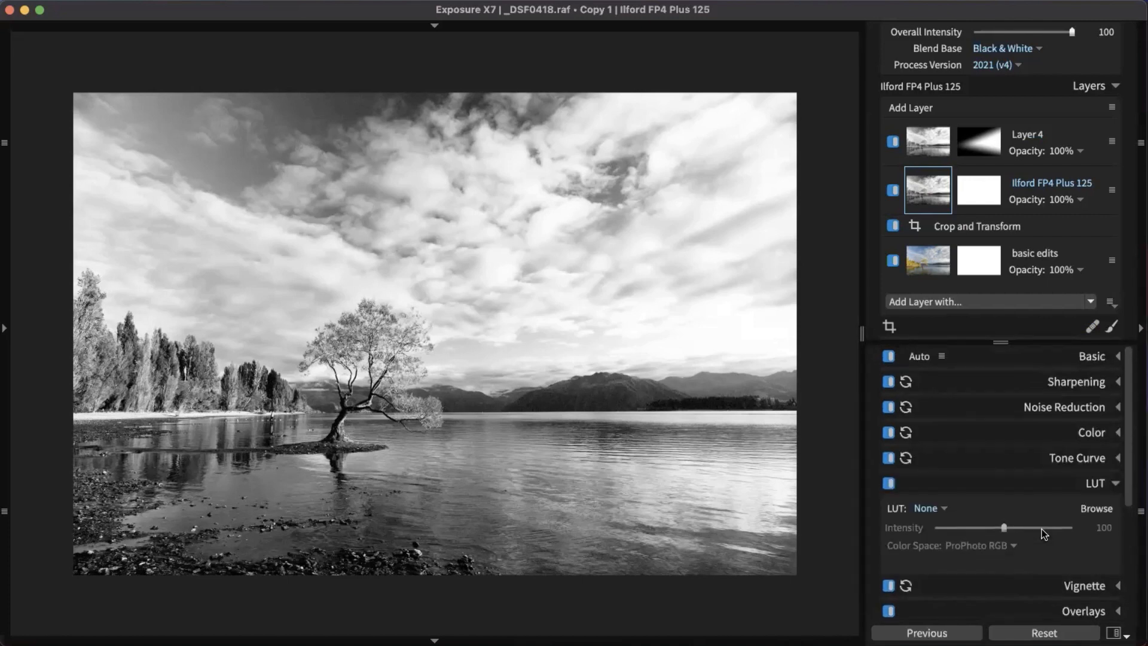
{"action": "left_click", "coordinate": [1104, 485]}
{"action": "scroll", "coordinate": [1026, 549], "scroll_direction": "down", "scroll_amount": 3}
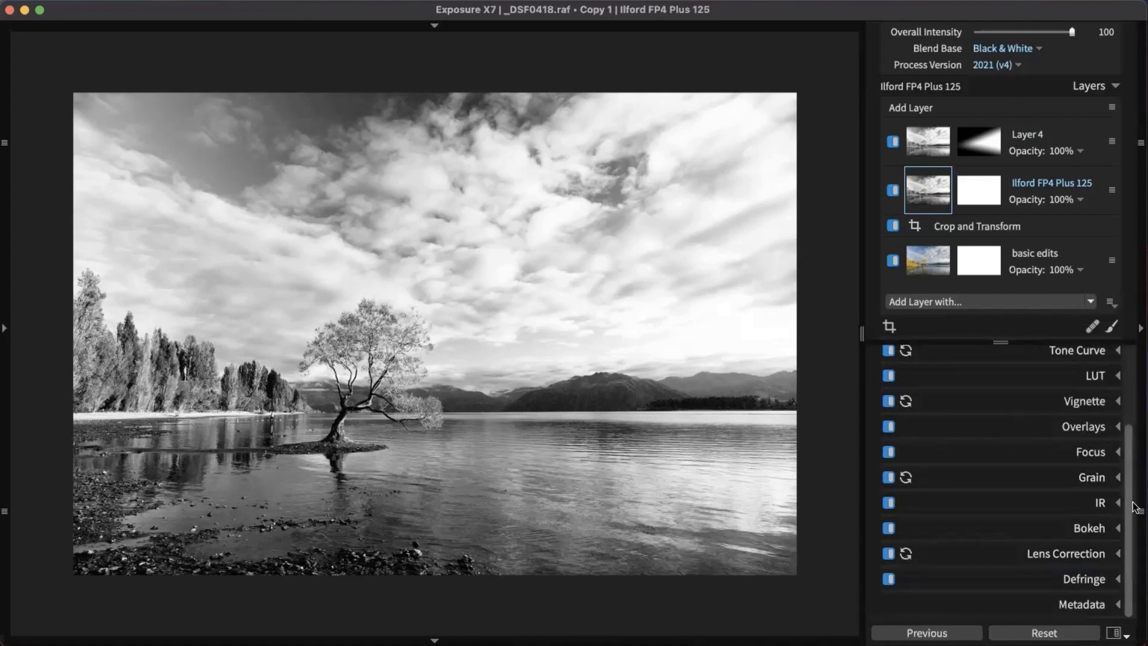
Step: Add a new layer on top of the layer stack and rename it print
{"action": "scroll", "coordinate": [1088, 442], "scroll_direction": "up", "scroll_amount": 3}
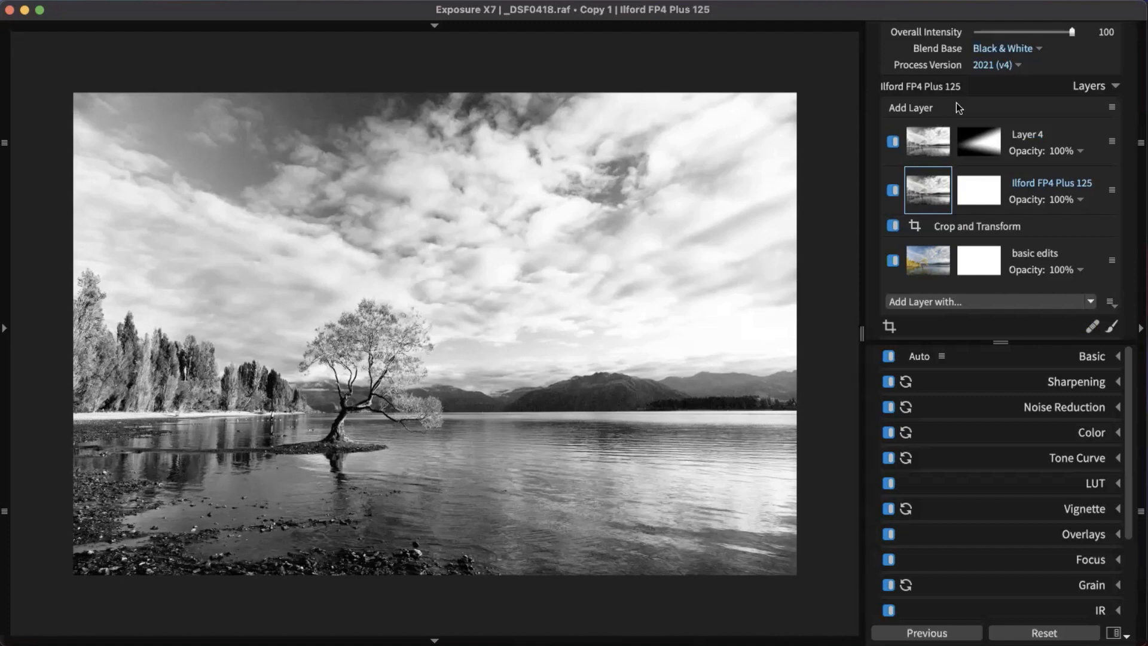
{"action": "left_click", "coordinate": [912, 108]}
{"action": "right_click", "coordinate": [1013, 116]}
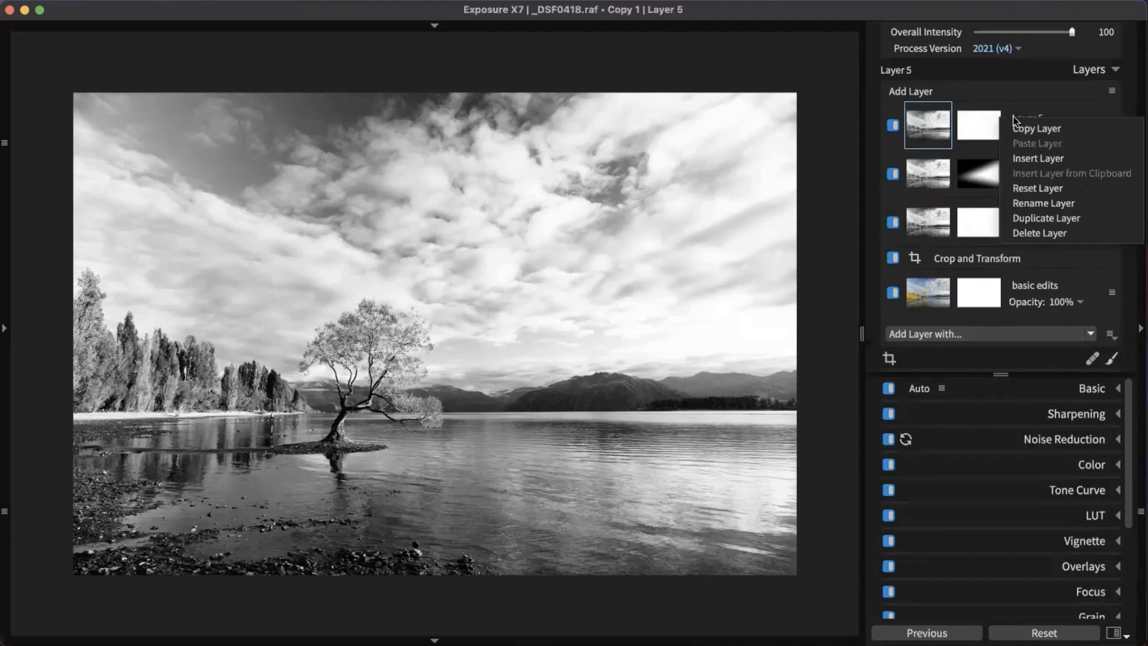
{"action": "left_click", "coordinate": [1043, 204]}
{"action": "type", "text": "print"}
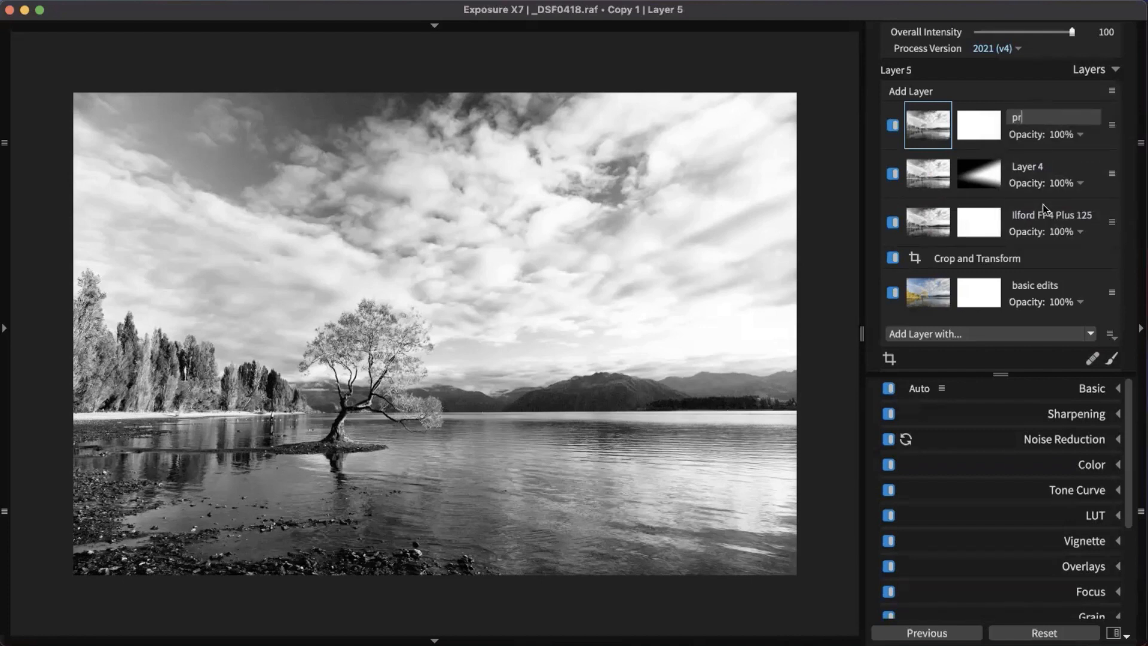
{"action": "key", "text": "Return"}
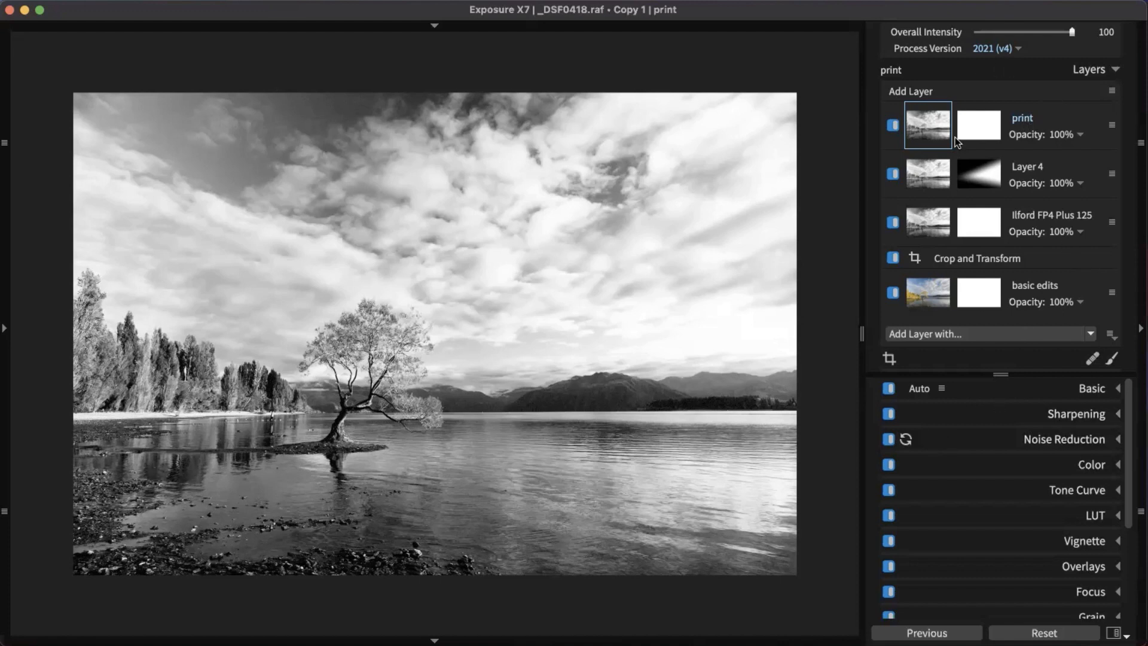
Step: Expand the print layer's Sharpening and Tone Curve settings and collapse the layer list to make room for the curve
{"action": "left_click", "coordinate": [1080, 412]}
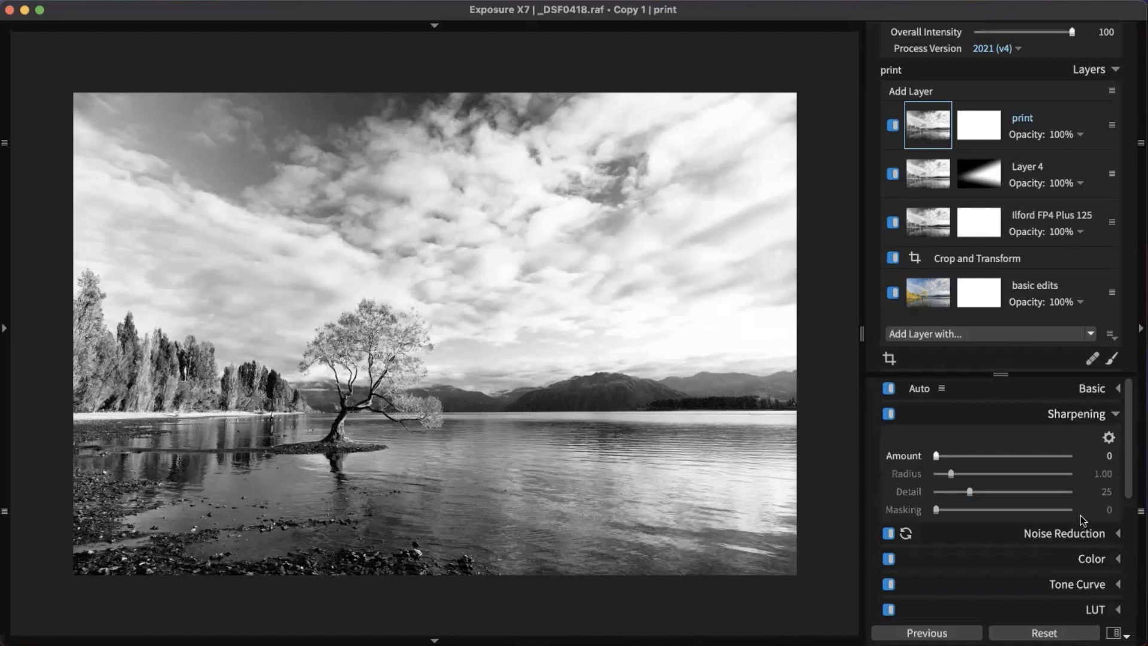
{"action": "scroll", "coordinate": [1082, 517], "scroll_direction": "down", "scroll_amount": 5}
{"action": "scroll", "coordinate": [1082, 517], "scroll_direction": "down", "scroll_amount": 3}
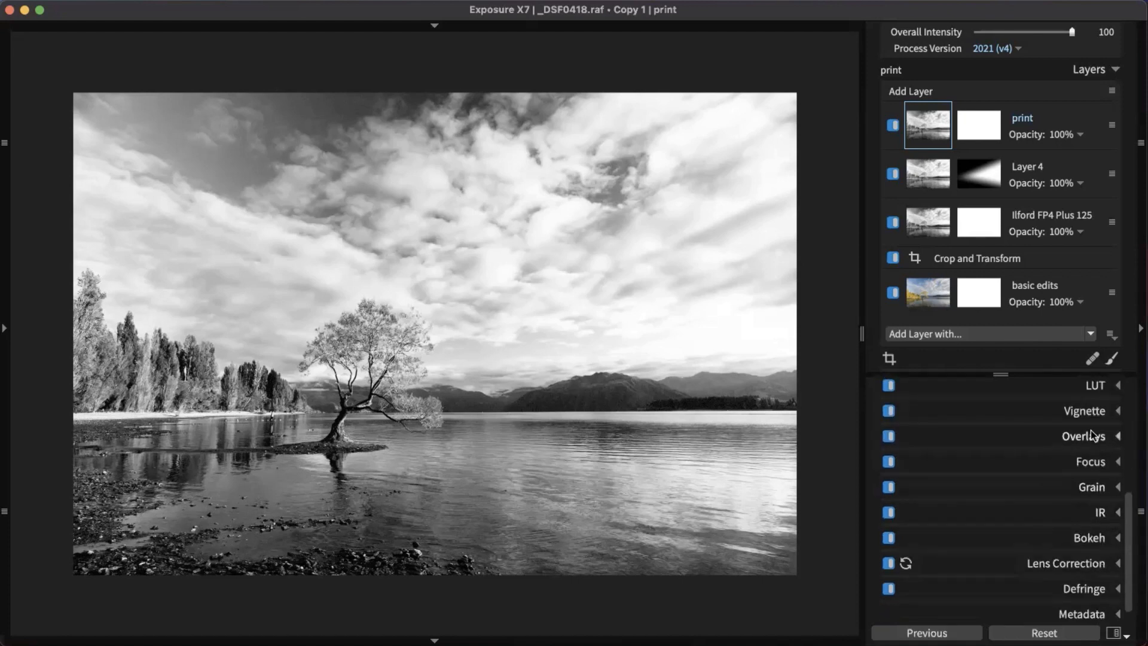
{"action": "scroll", "coordinate": [1062, 478], "scroll_direction": "up", "scroll_amount": 3}
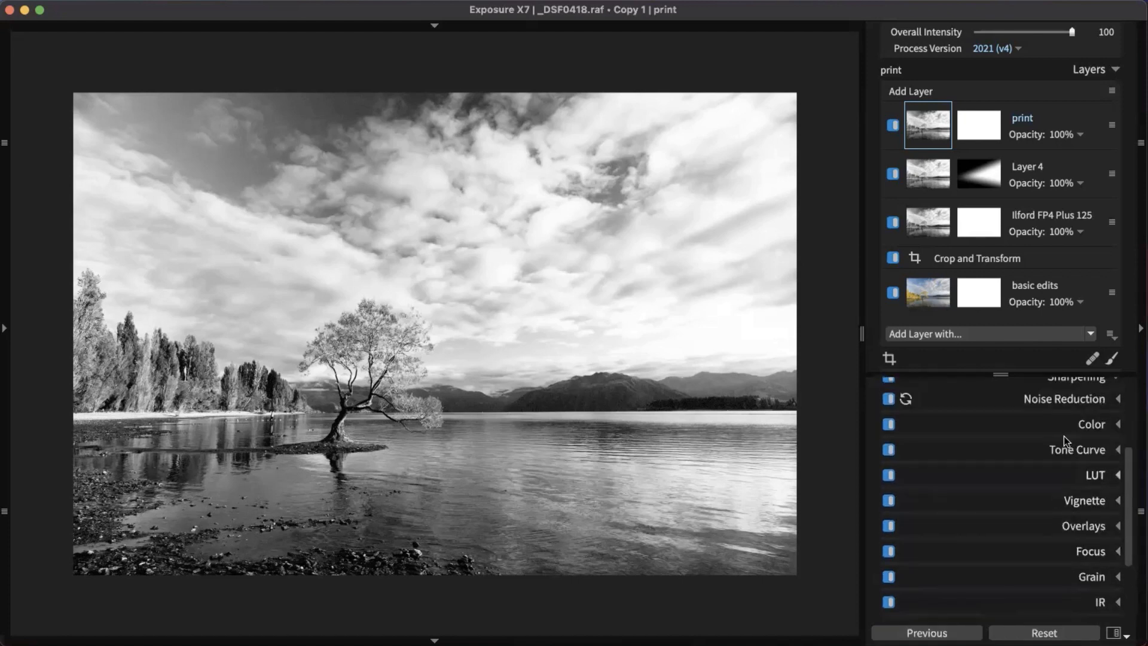
{"action": "left_click", "coordinate": [1083, 449]}
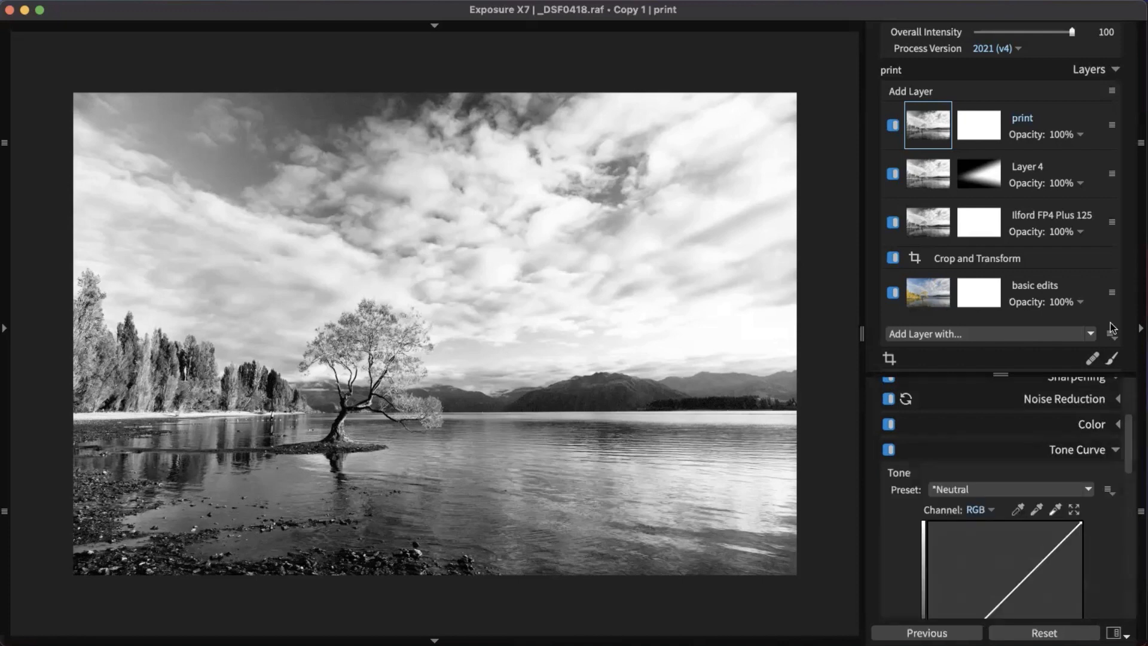
{"action": "left_click", "coordinate": [1116, 69]}
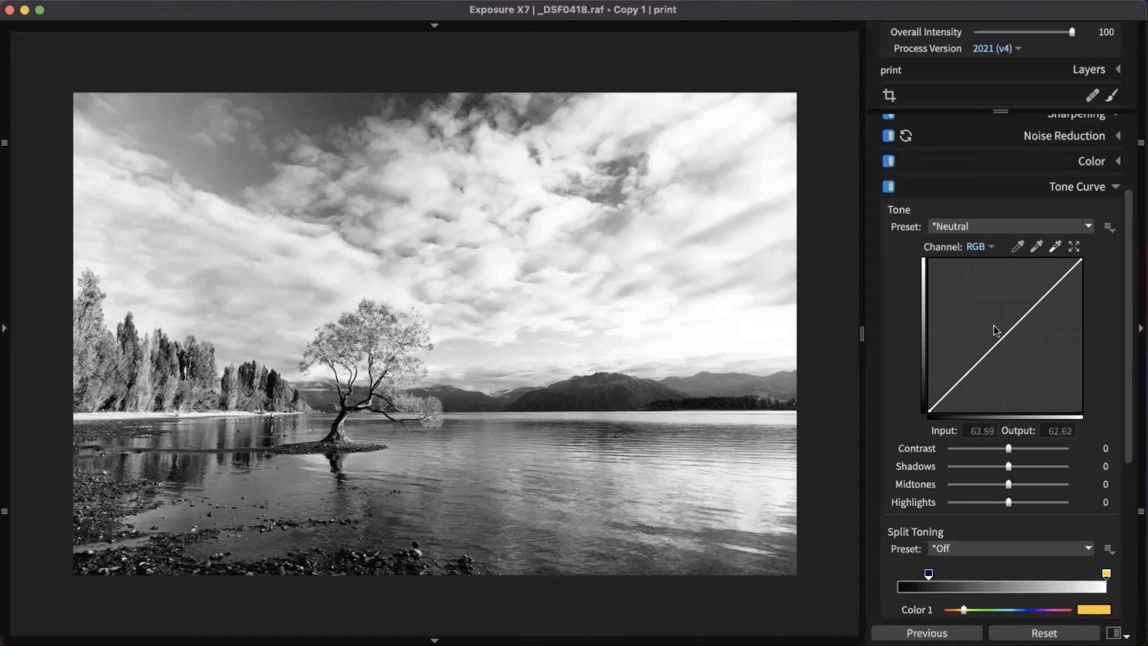
{"action": "scroll", "coordinate": [949, 402], "scroll_direction": "up", "scroll_amount": 2}
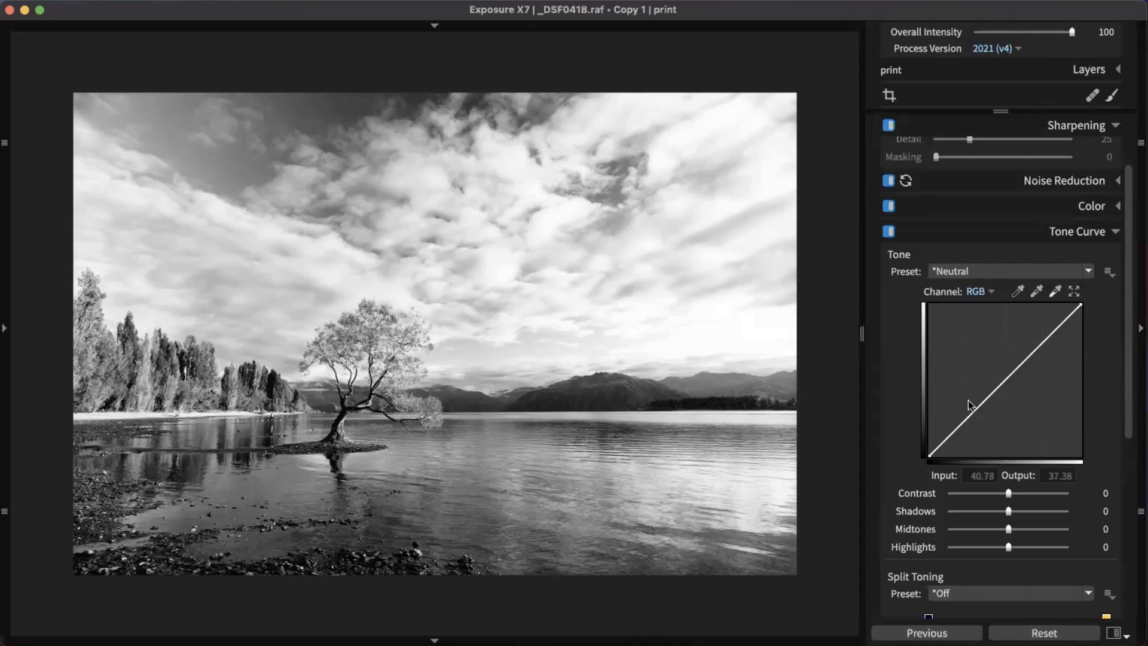
Step: On the print layer's RGB tone curve, raise the black point to output 8.10 and lower the white point to output 99.05
{"action": "left_click_drag", "start_coordinate": [923, 460], "coordinate": [914, 433]}
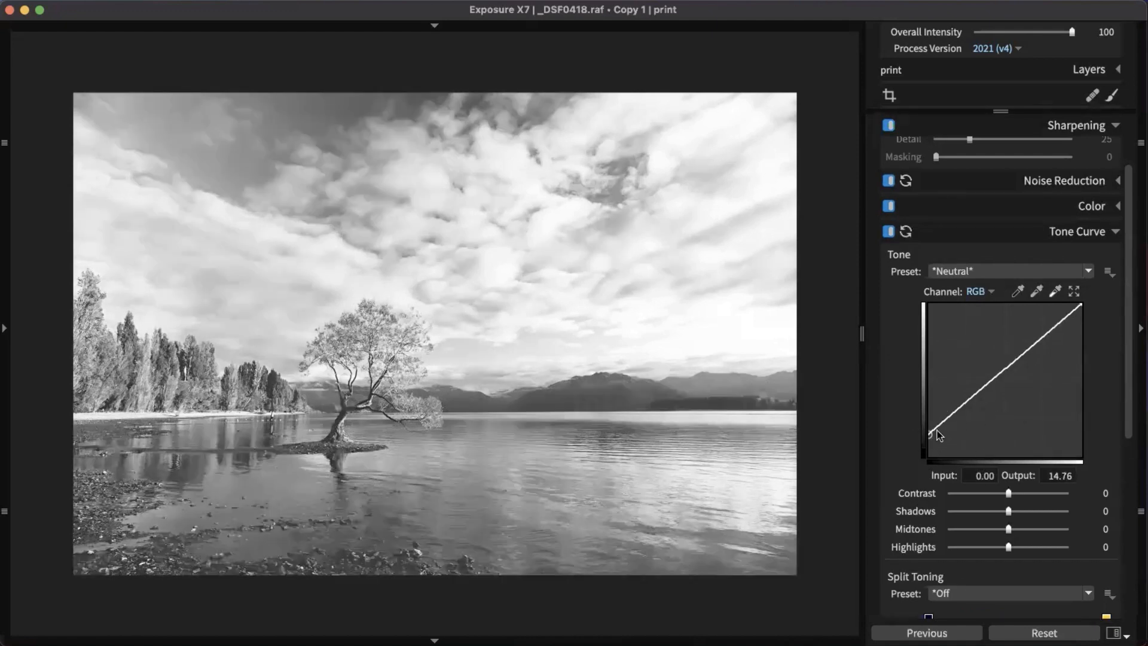
{"action": "mouse_move", "coordinate": [929, 433]}
{"action": "left_mouse_down"}
{"action": "mouse_move", "coordinate": [919, 470]}
{"action": "mouse_move", "coordinate": [924, 443]}
{"action": "left_mouse_up"}
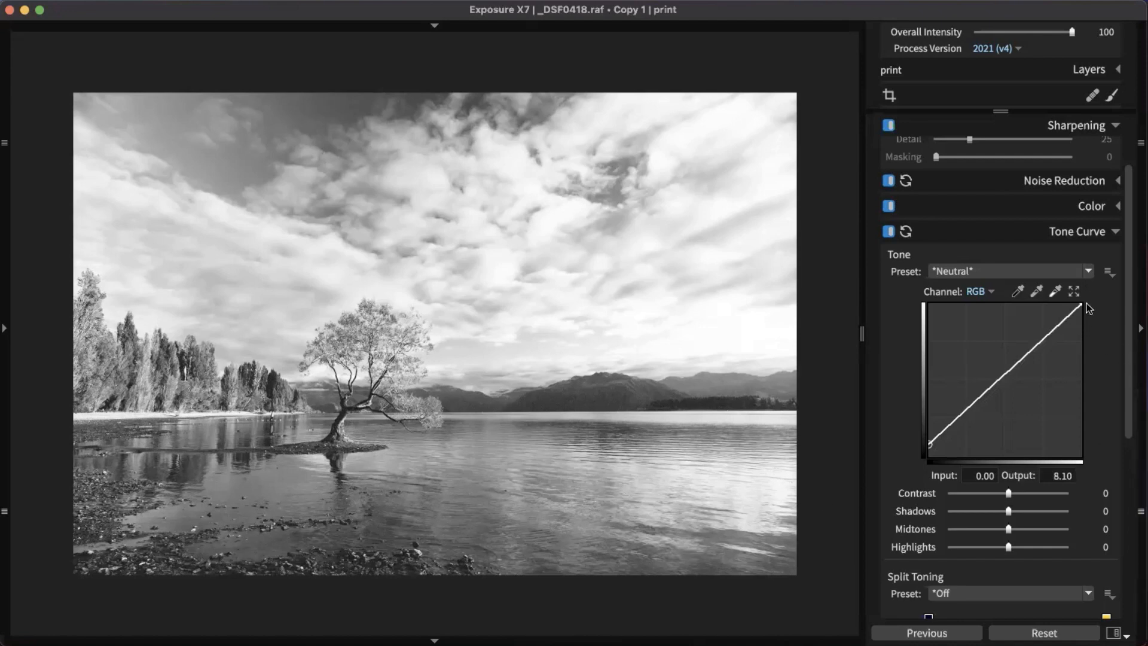
{"action": "left_click_drag", "start_coordinate": [1082, 302], "coordinate": [1084, 304]}
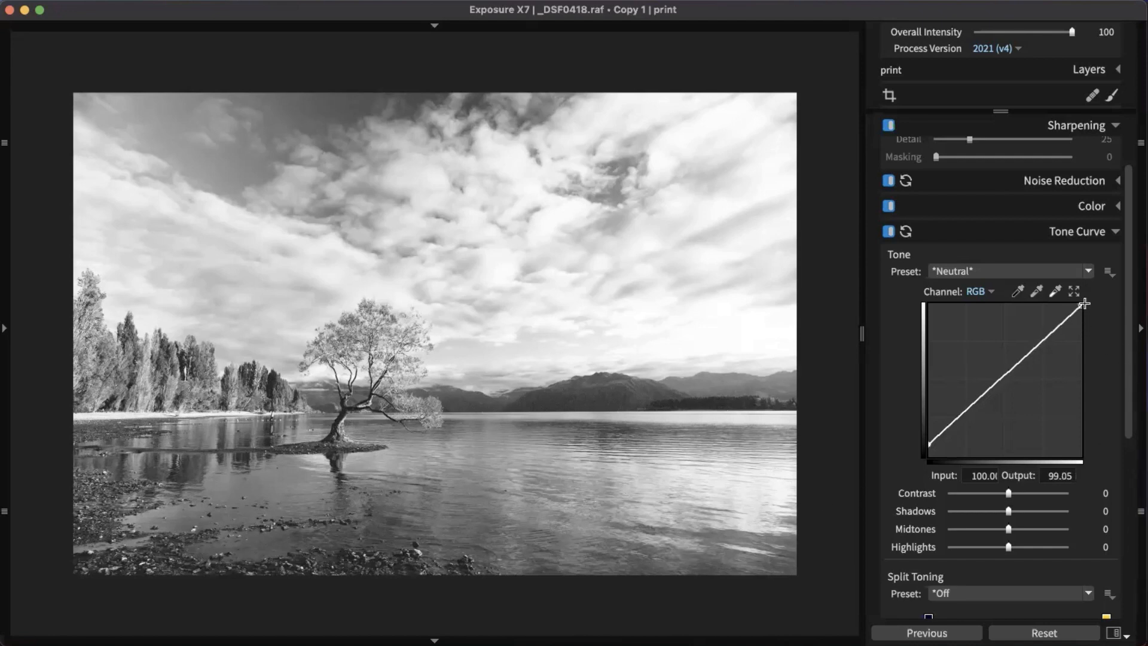
{"action": "left_click", "coordinate": [1070, 476]}
{"action": "scroll", "coordinate": [1106, 283], "scroll_direction": "up", "scroll_amount": 3}
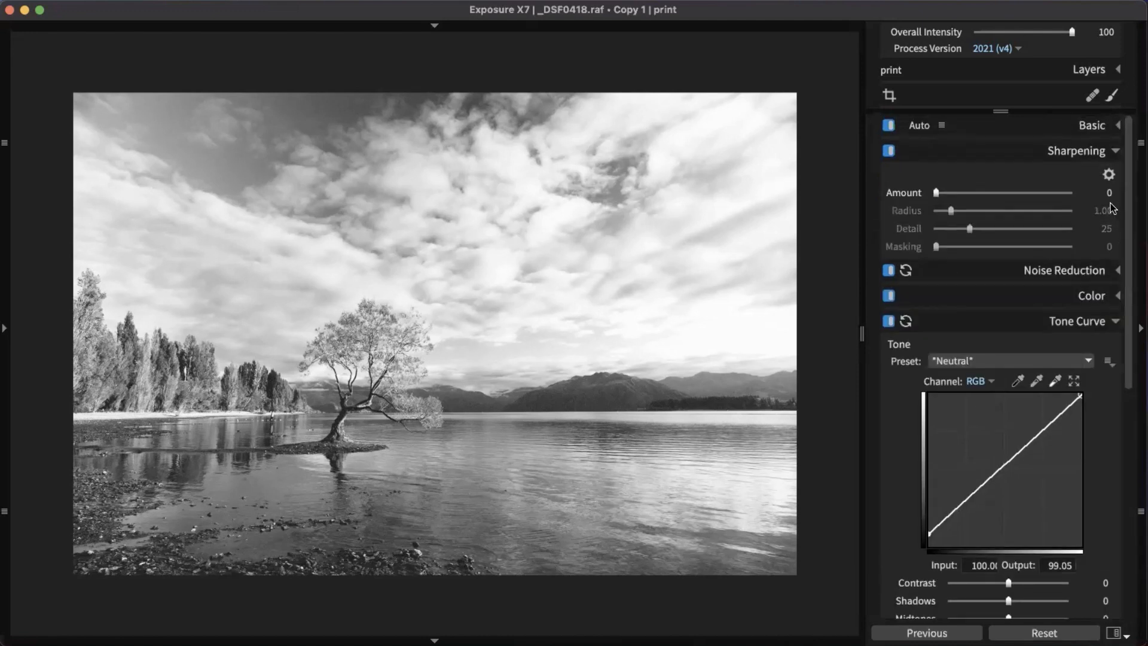
Step: Expand the layer list and compare the photo with and without the print layer, and with the colour version
{"action": "left_click", "coordinate": [1090, 70]}
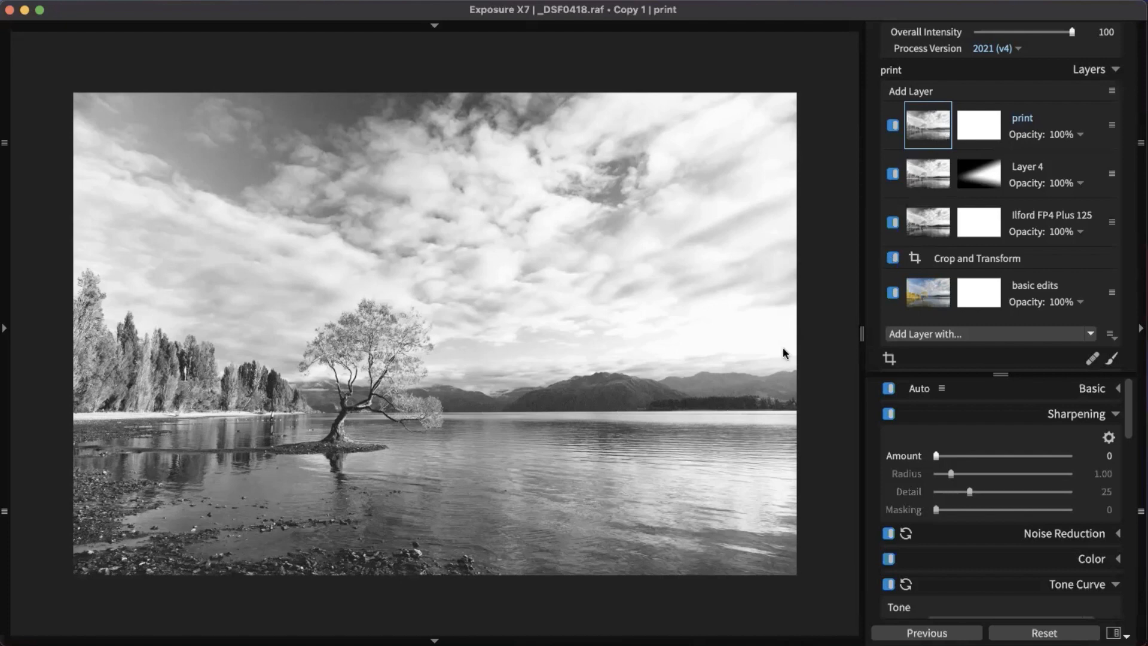
{"action": "left_click", "coordinate": [892, 125]}
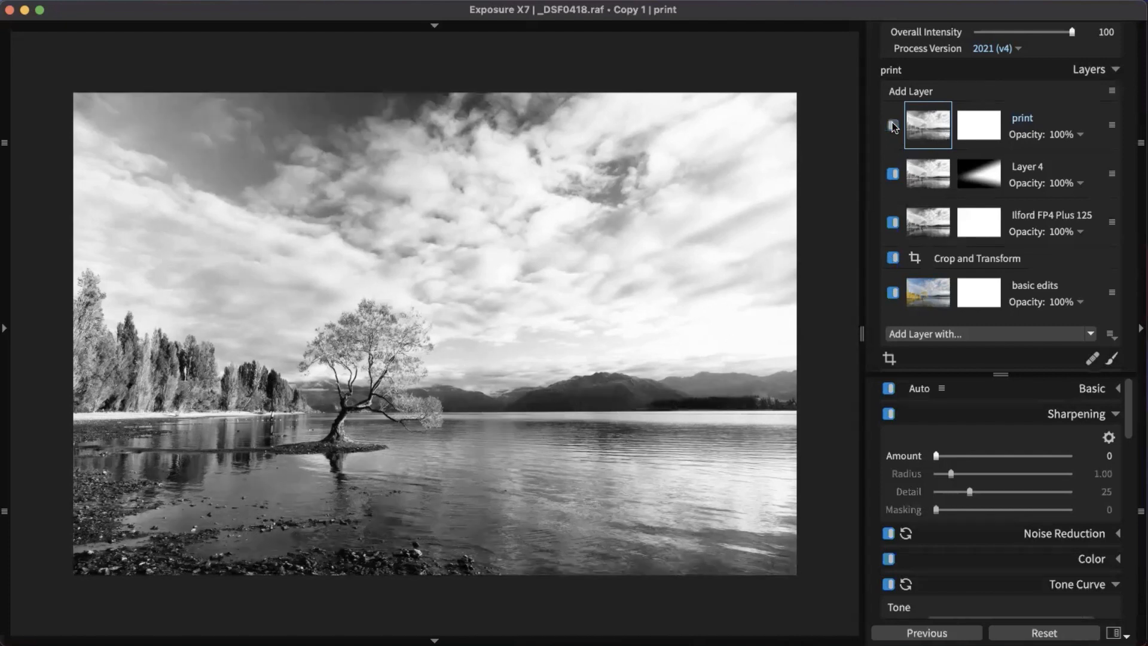
{"action": "left_click", "coordinate": [893, 126]}
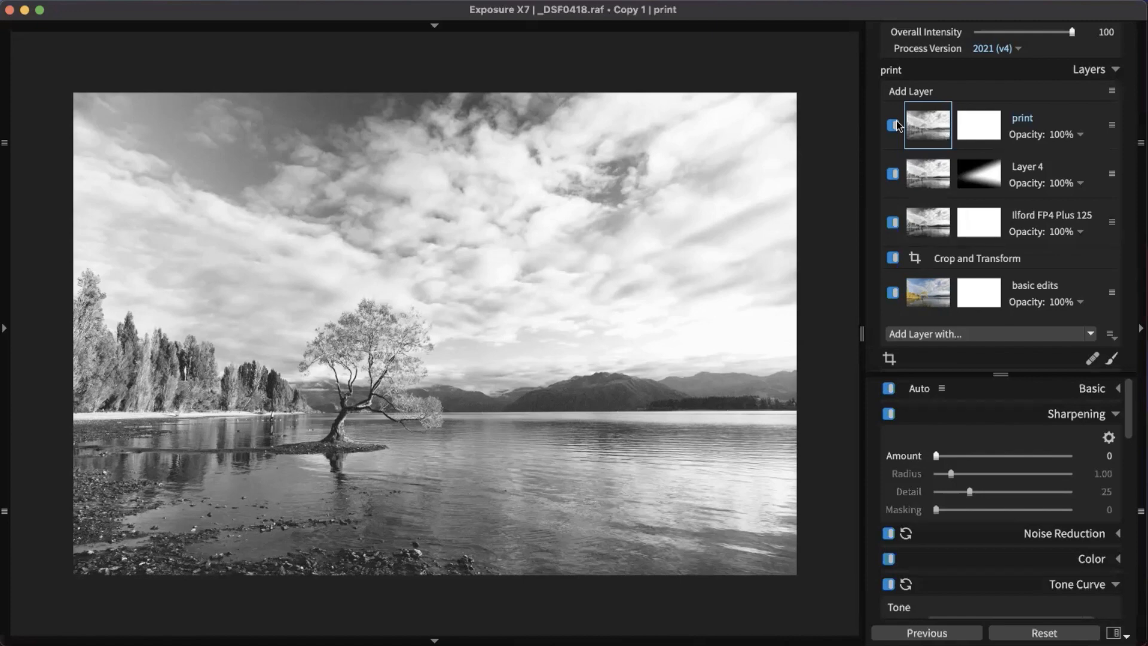
{"action": "left_click", "coordinate": [894, 125]}
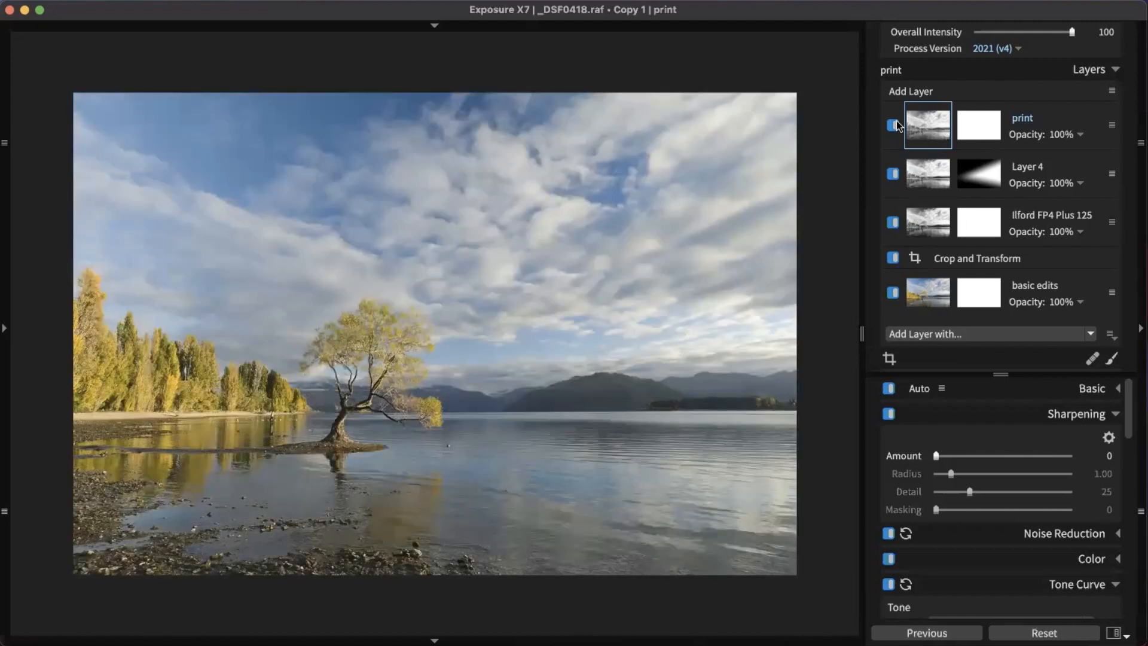
{"action": "left_click", "coordinate": [894, 125]}
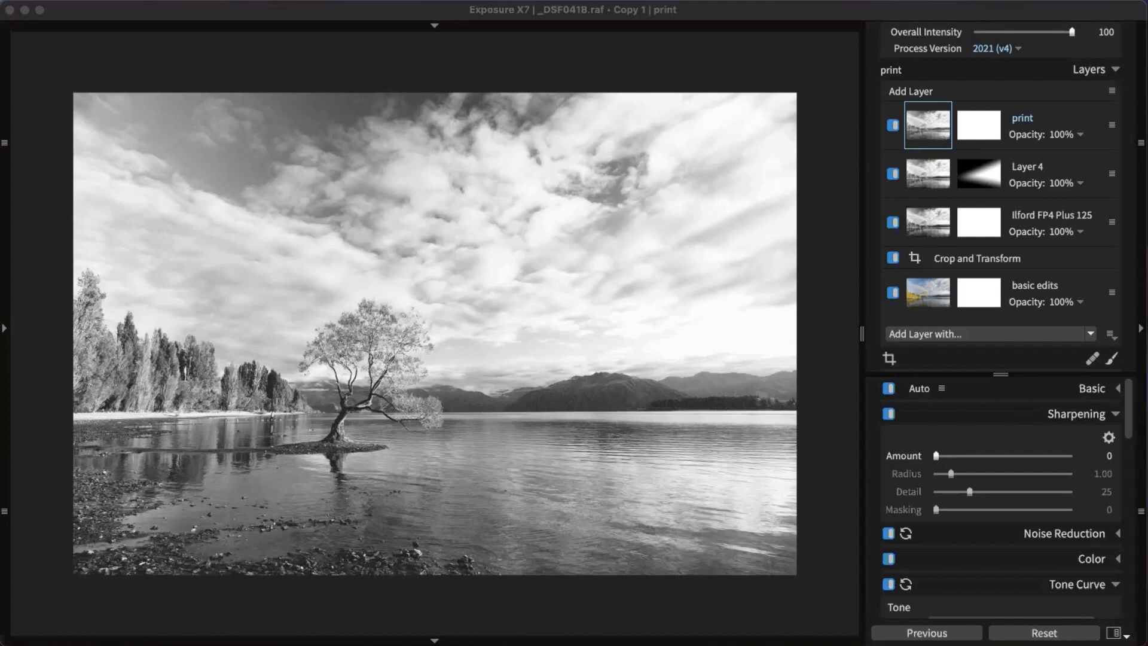
Step: Switch to the Instagram page for #myexposureedit in Chrome and browse its top and most recent posts
{"action": "left_click_drag", "start_coordinate": [474, 642], "coordinate": [466, 15]}
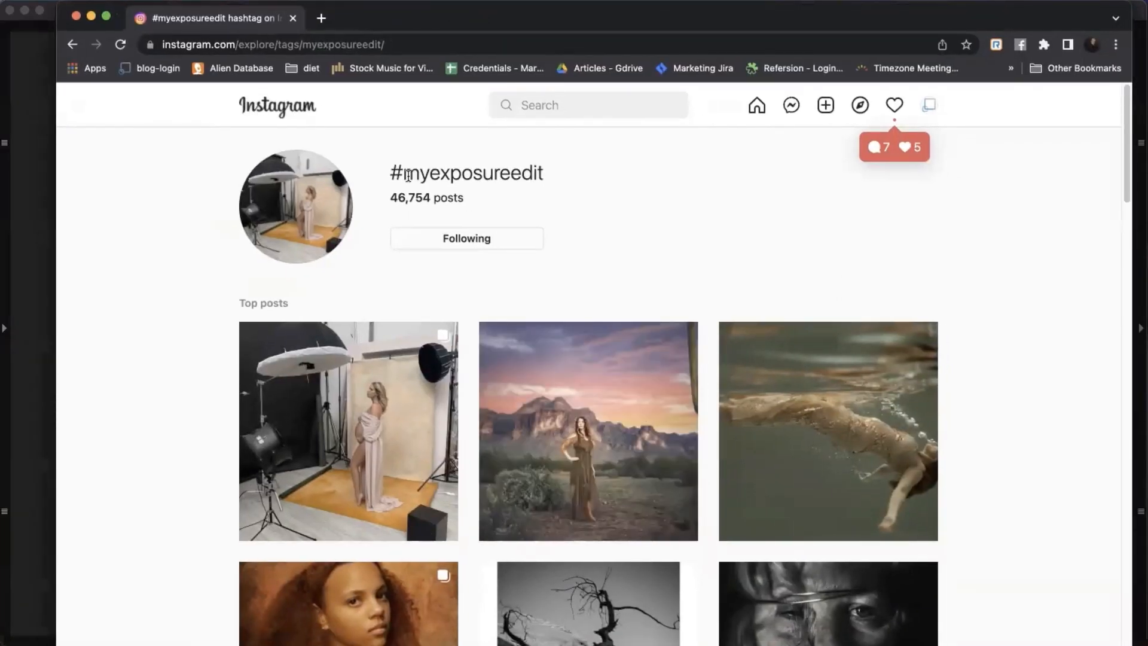
{"action": "left_click_drag", "start_coordinate": [501, 173], "coordinate": [511, 175]}
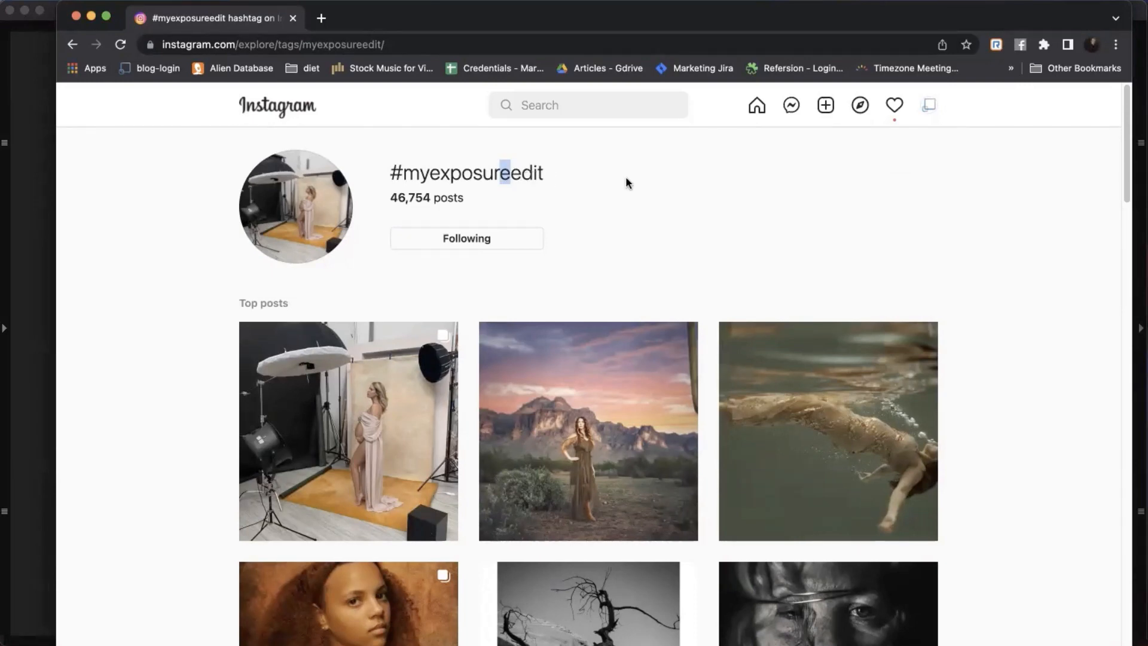
{"action": "scroll", "coordinate": [619, 191], "scroll_direction": "down", "scroll_amount": 2}
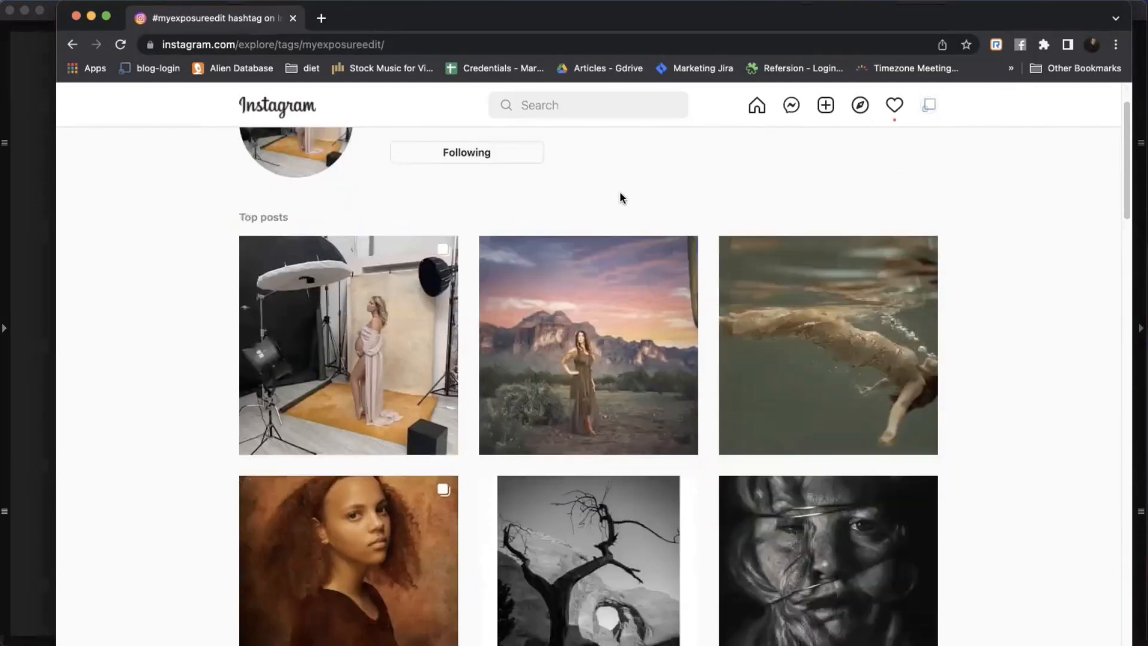
{"action": "scroll", "coordinate": [626, 207], "scroll_direction": "down", "scroll_amount": 9}
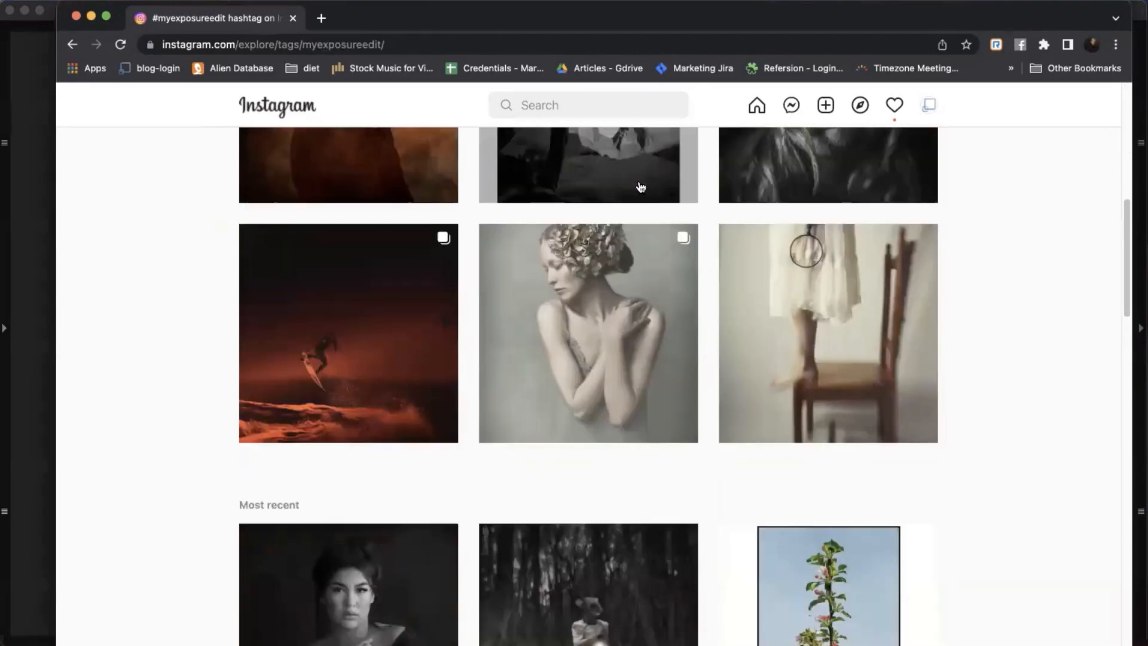
{"action": "scroll", "coordinate": [688, 208], "scroll_direction": "down", "scroll_amount": 12}
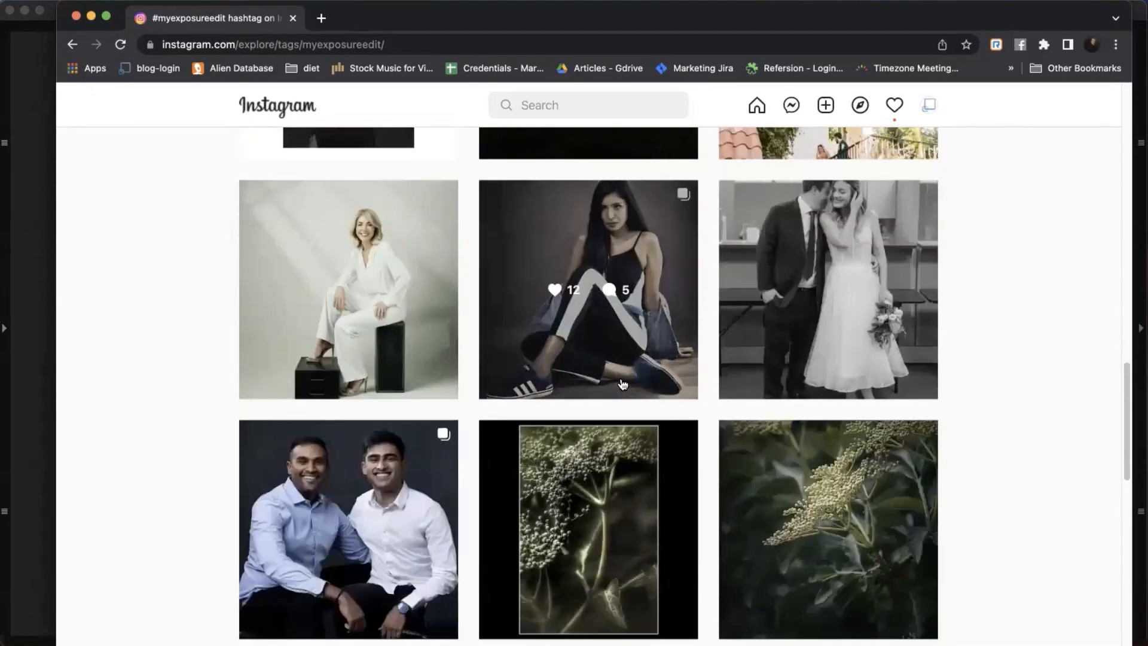
{"action": "scroll", "coordinate": [718, 355], "scroll_direction": "down", "scroll_amount": 17}
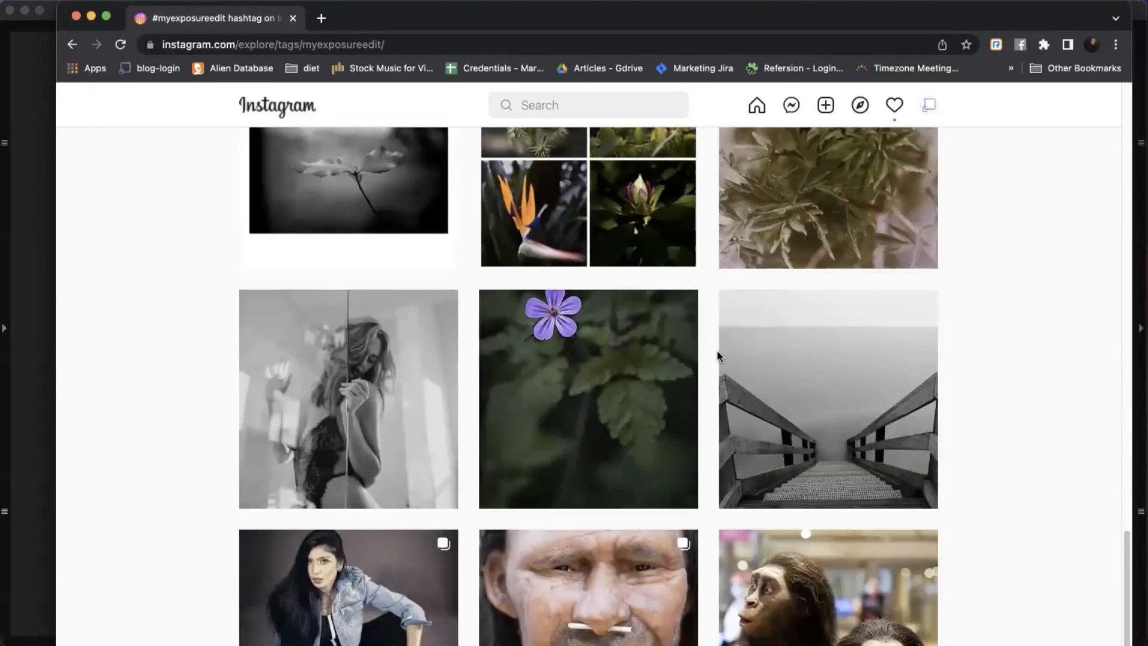
{"action": "scroll", "coordinate": [720, 356], "scroll_direction": "up", "scroll_amount": 11}
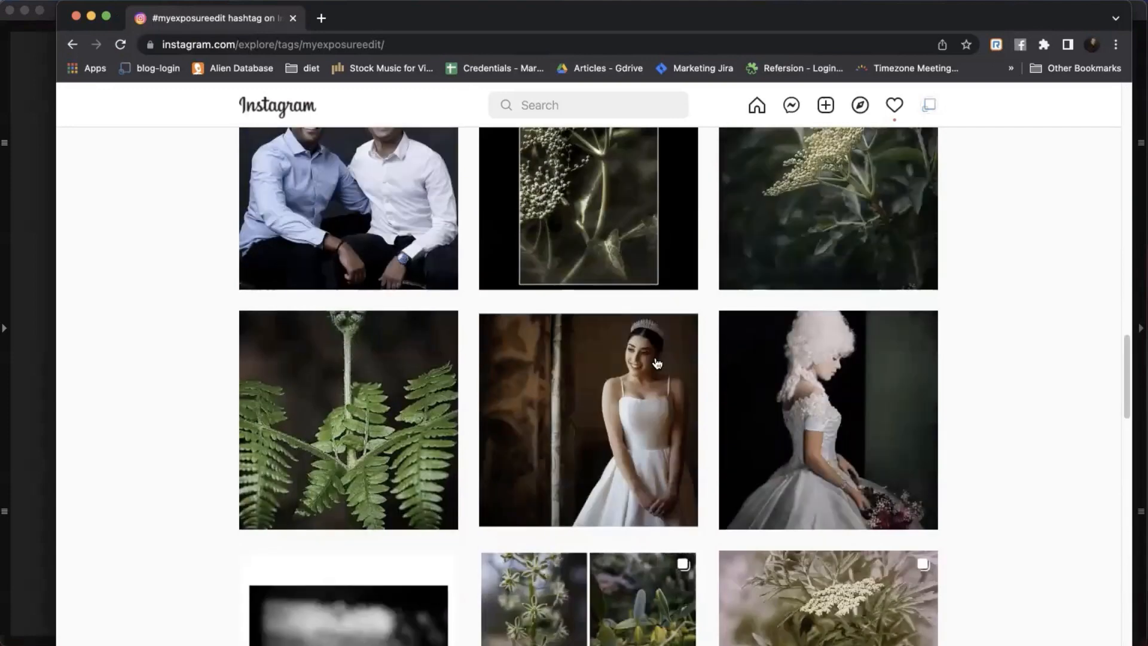